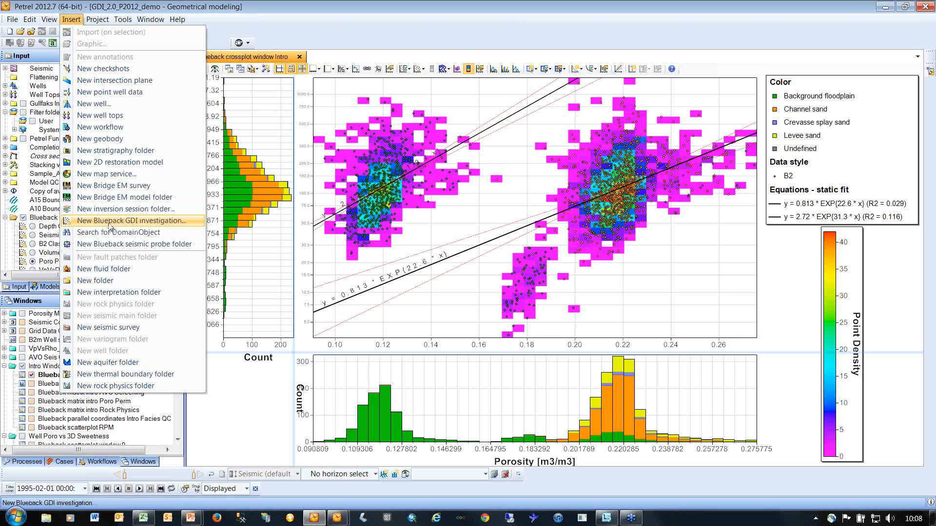
# Start a new Blueback GDI investigation and add Model, Seismic 3D and Wells data sets to it.
pyautogui.click(144, 222)
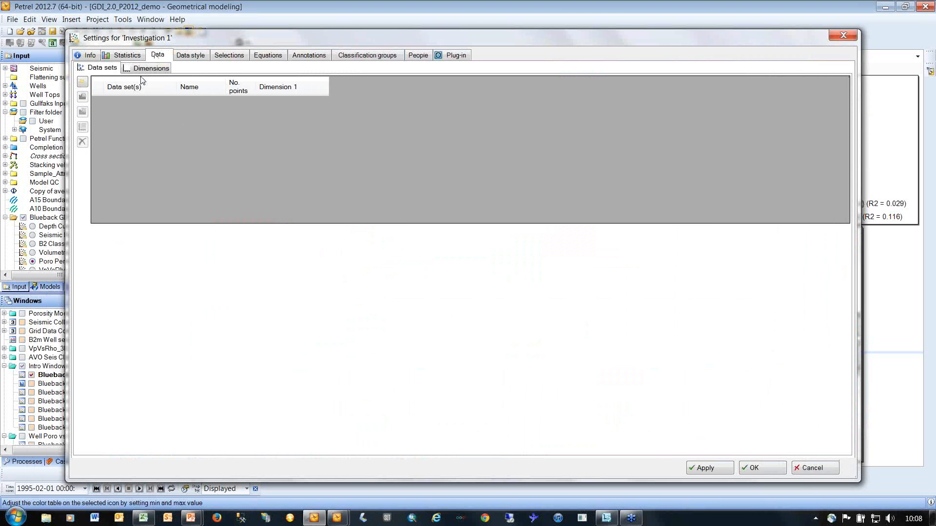
pyautogui.click(83, 83)
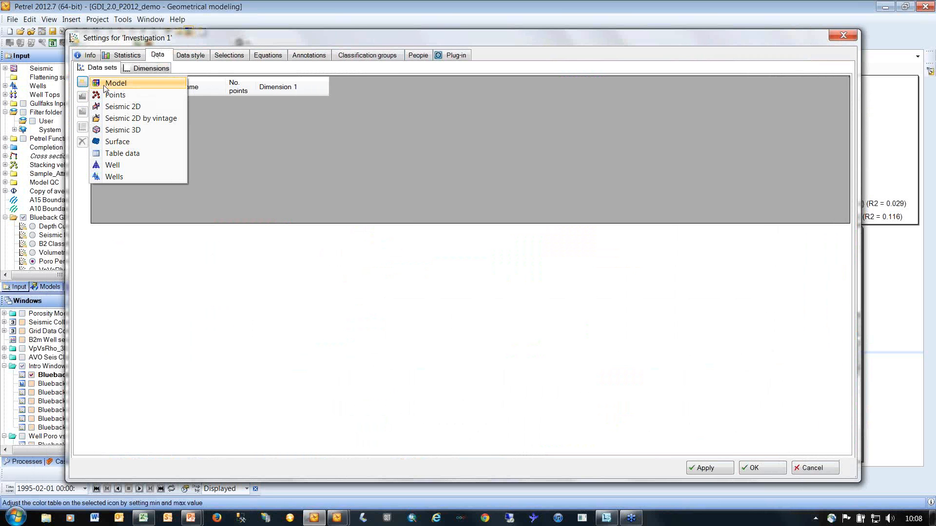
pyautogui.click(105, 84)
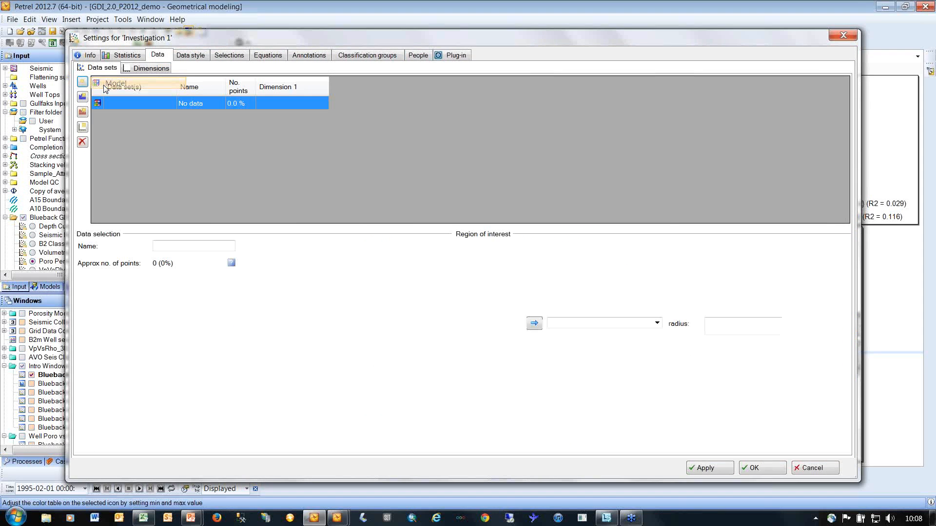
pyautogui.click(83, 82)
pyautogui.click(136, 130)
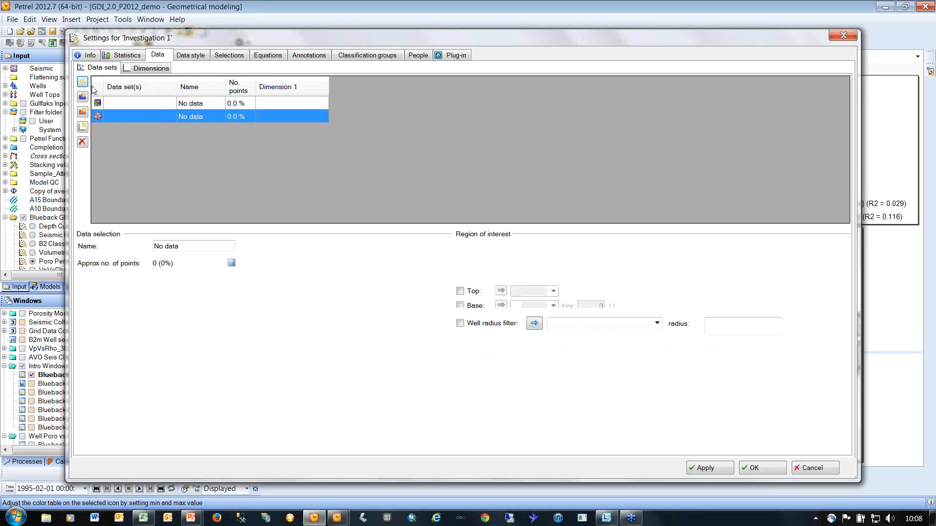
pyautogui.click(82, 82)
pyautogui.click(136, 177)
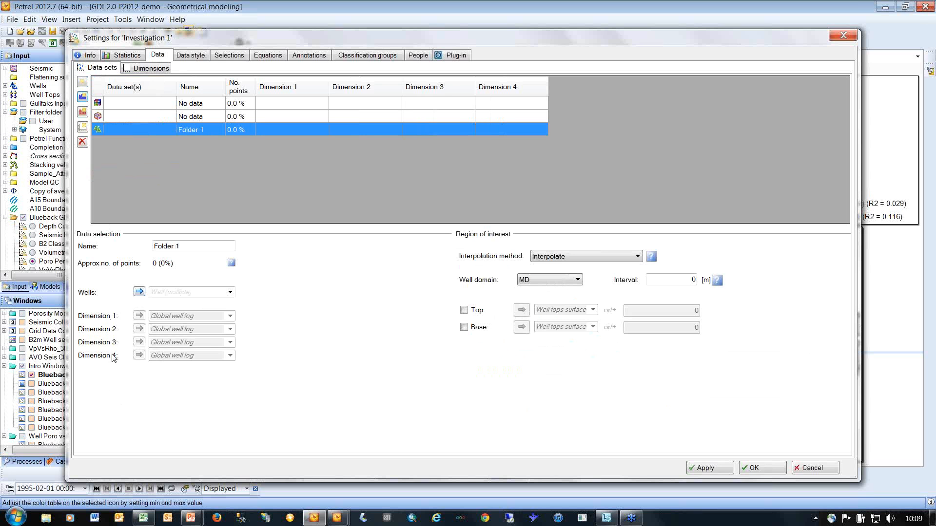
# Add X and Depth as dimensions for the investigation's data sets, and close its settings without applying.
pyautogui.click(83, 126)
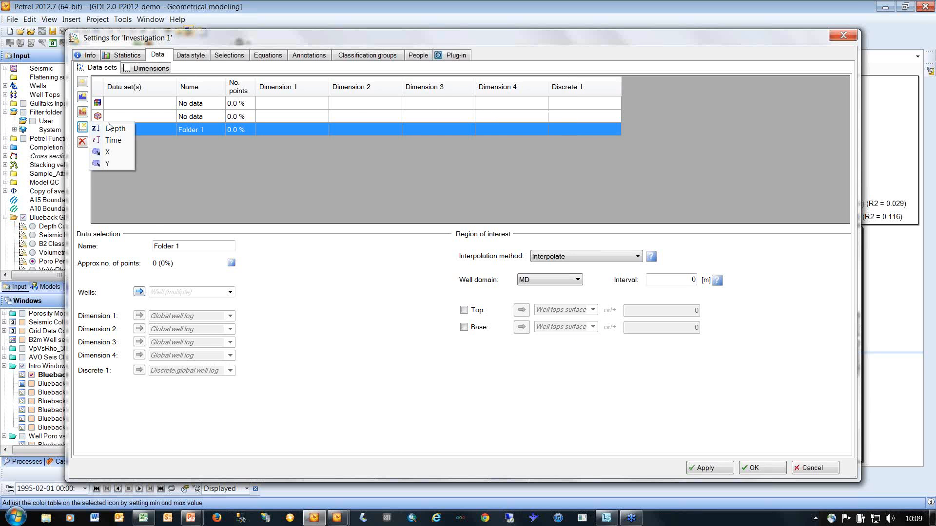
pyautogui.click(117, 150)
pyautogui.click(83, 126)
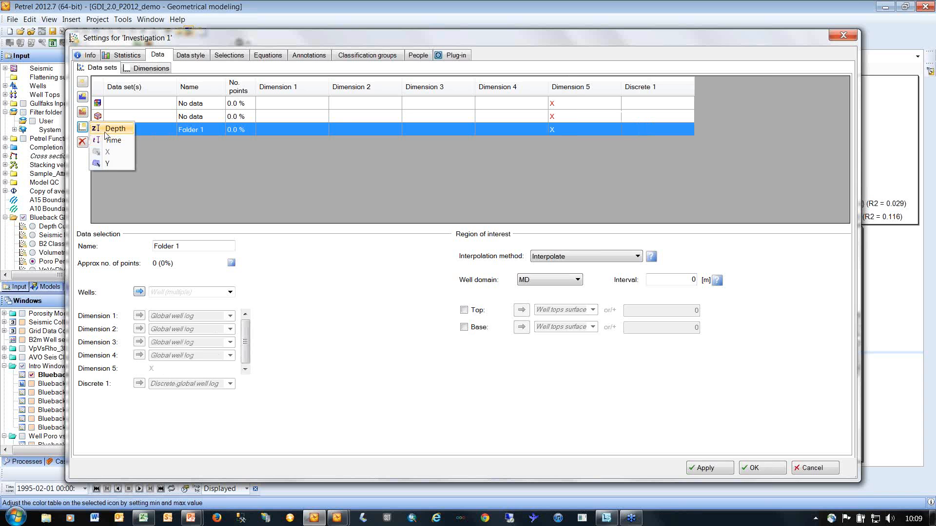
pyautogui.click(106, 131)
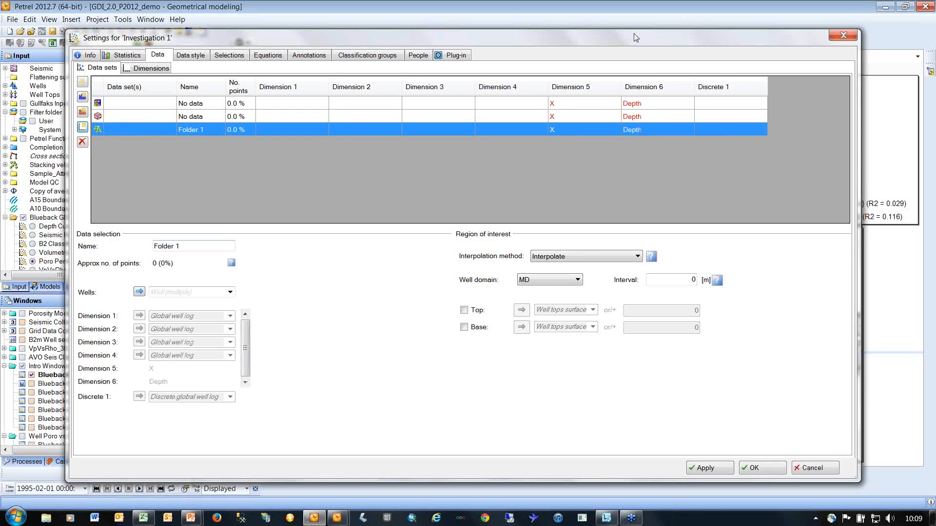
pyautogui.click(842, 36)
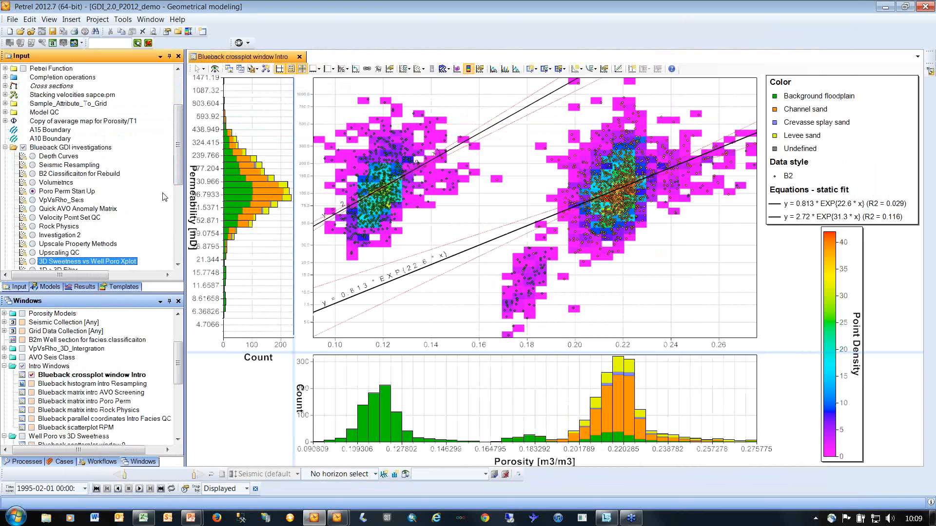
# Examine the data sets of the Poro Perm Start Up and VpVsRho_Seis investigations, plus the latter's selections, equations and annotations.
pyautogui.doubleClick(76, 191)
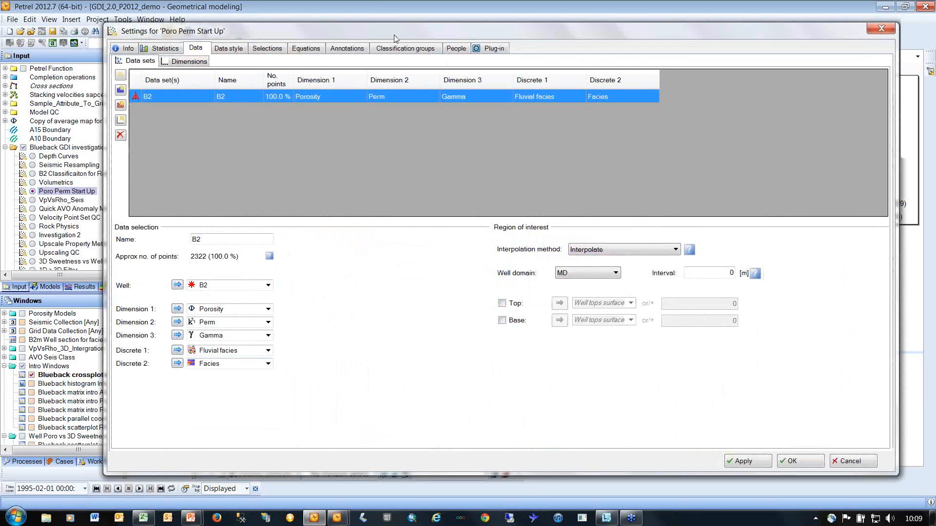
pyautogui.moveTo(395, 38); pyautogui.dragTo(379, 36)
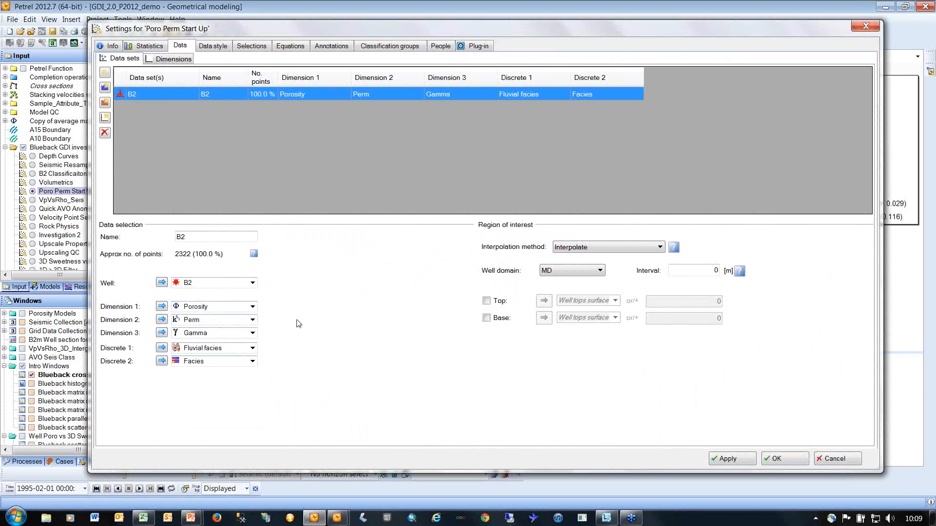
pyautogui.click(68, 201)
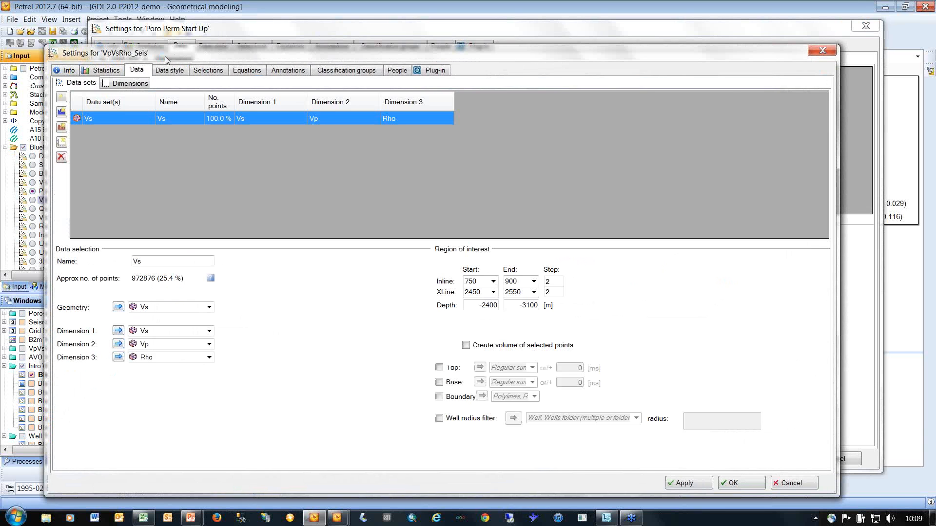
pyautogui.moveTo(165, 57); pyautogui.dragTo(226, 55)
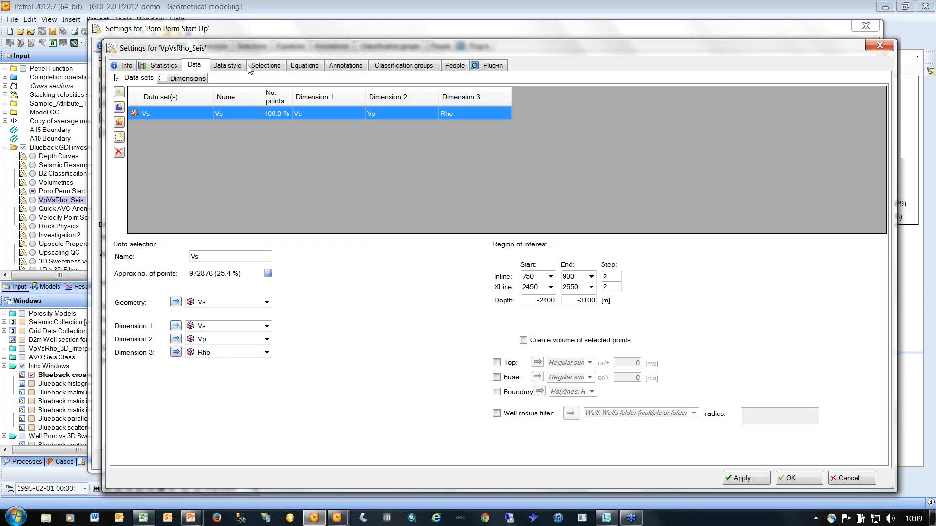
pyautogui.click(265, 66)
pyautogui.click(304, 67)
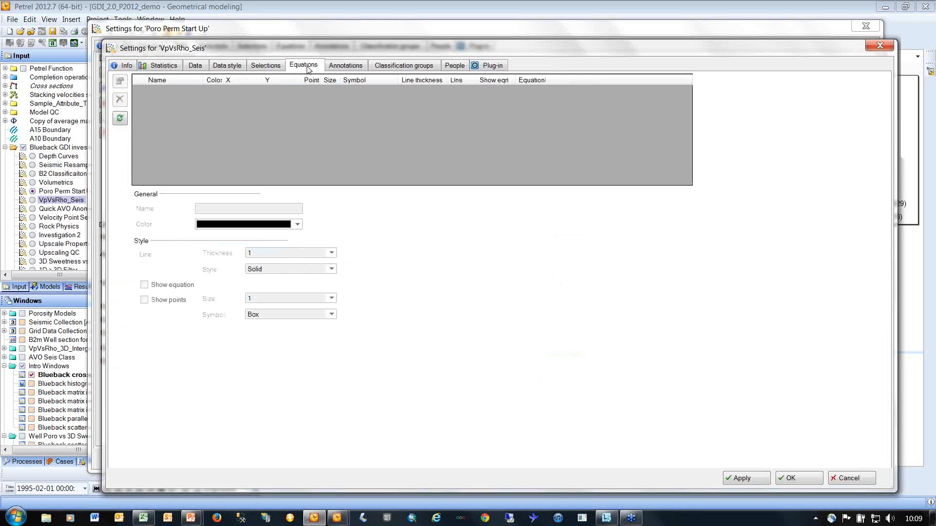
pyautogui.click(346, 66)
pyautogui.click(866, 47)
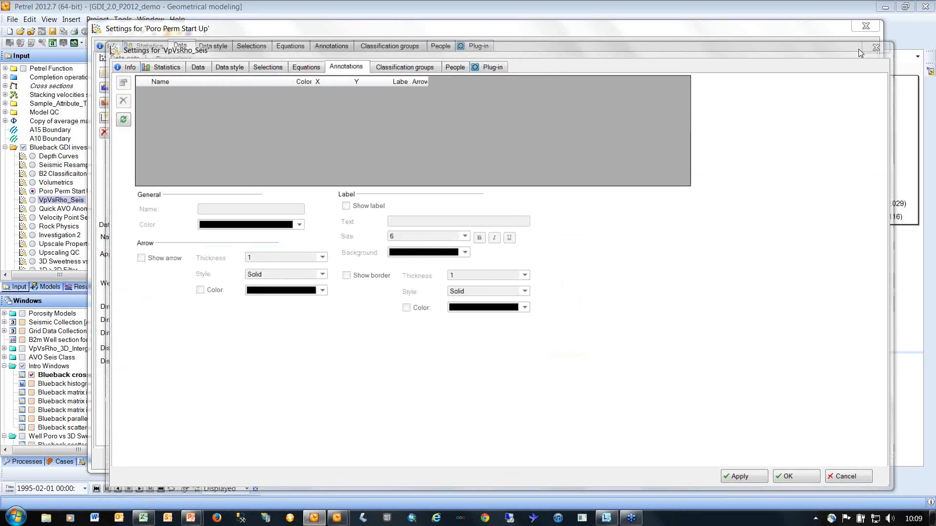
# Review the selections, equations and classification groups of the Poro Perm Start Up investigation and close its settings.
pyautogui.click(181, 46)
pyautogui.click(252, 45)
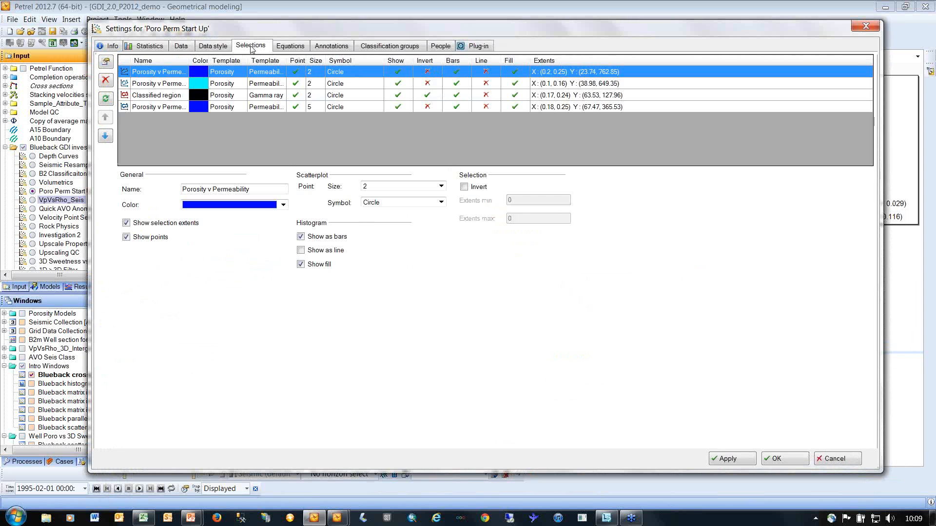
pyautogui.click(291, 46)
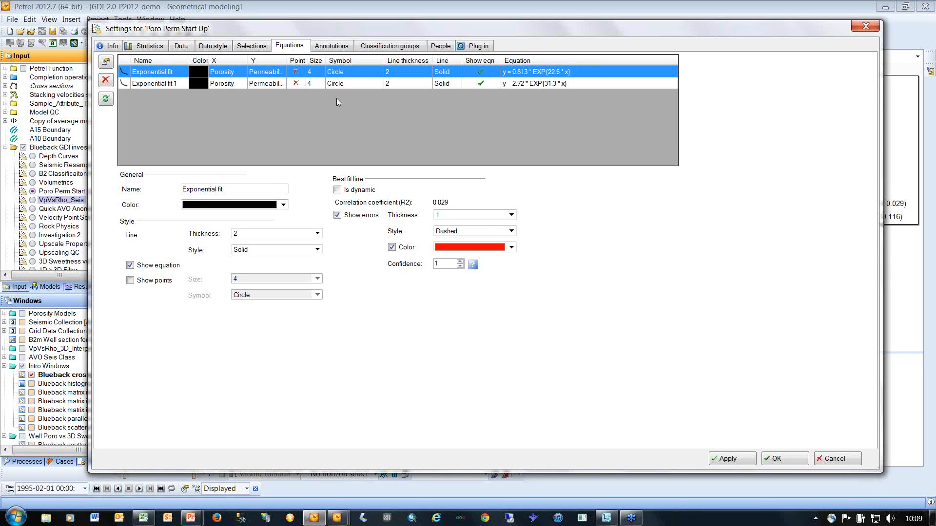
pyautogui.click(390, 47)
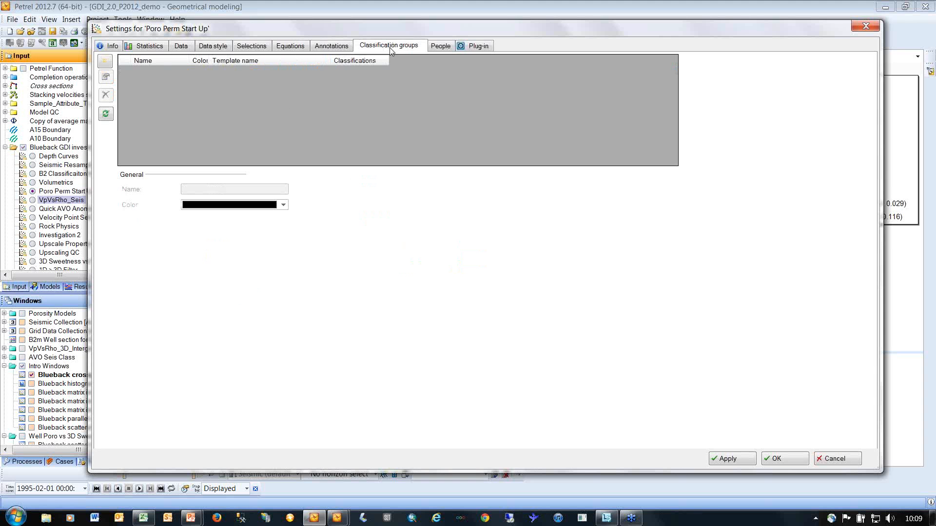
pyautogui.click(865, 26)
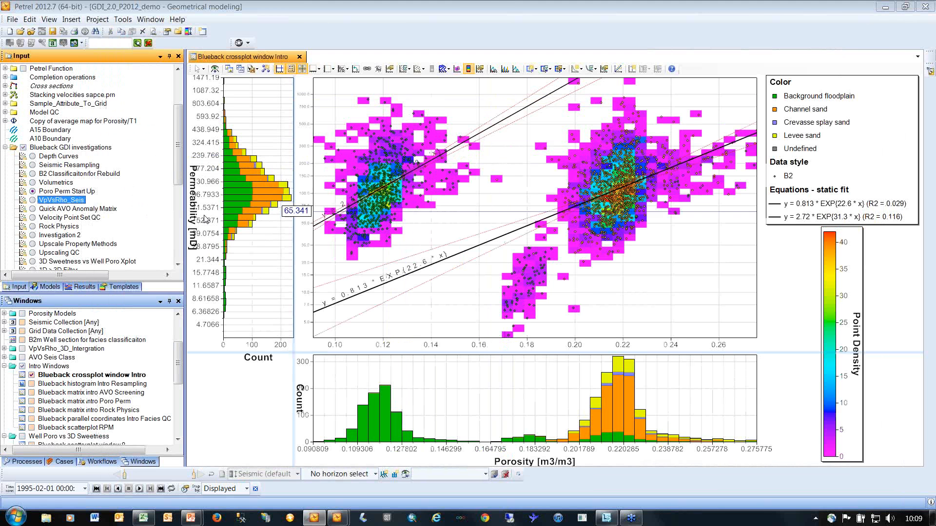
pyautogui.click(149, 21)
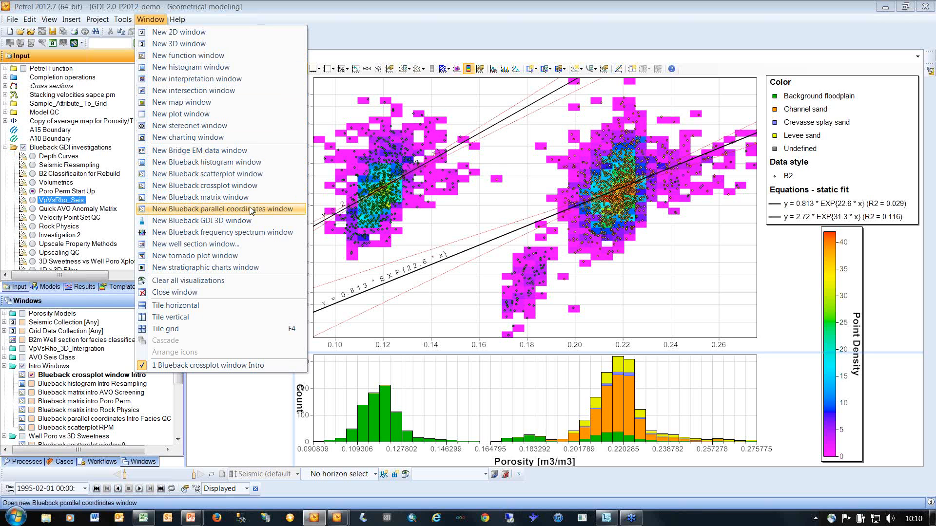
pyautogui.click(354, 17)
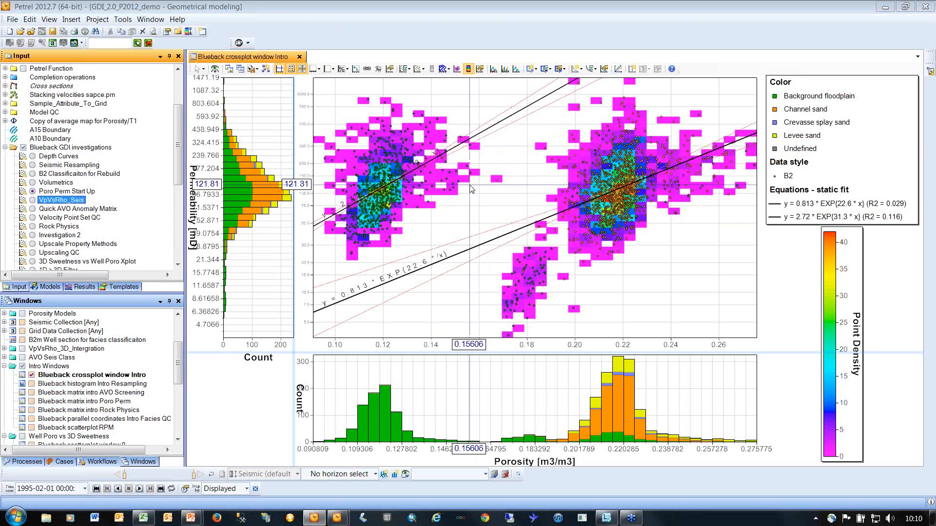
# Examine the point clusters and fitted lines in the porosity versus permeability crossplot at several zoom levels.
pyautogui.scroll(4, 473, 242)
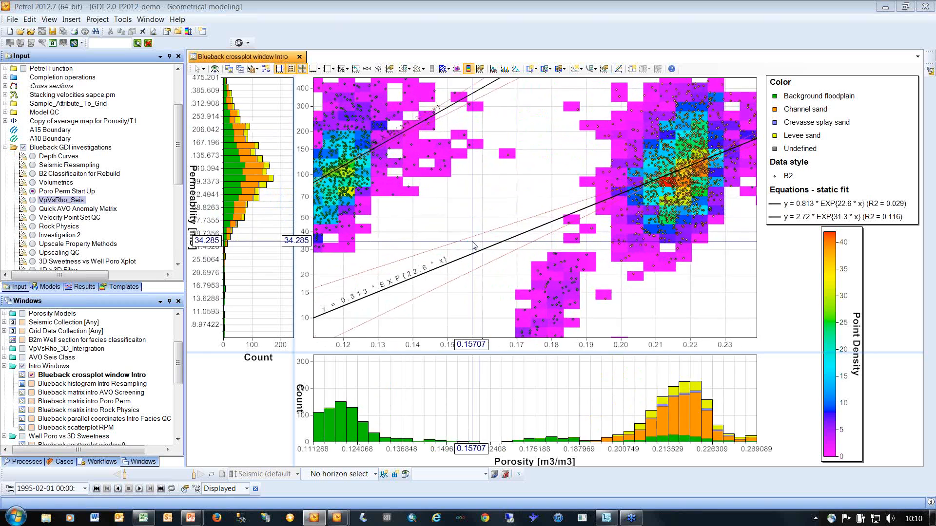
pyautogui.scroll(-6, 473, 243)
pyautogui.scroll(2, 475, 247)
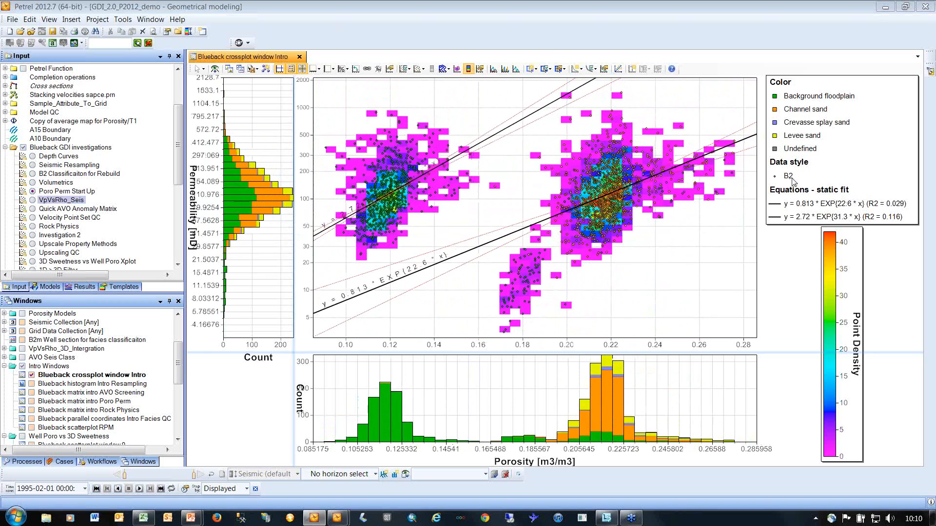
pyautogui.moveTo(517, 198); pyautogui.dragTo(542, 217)
pyautogui.scroll(5, 542, 227)
pyautogui.scroll(-4, 542, 228)
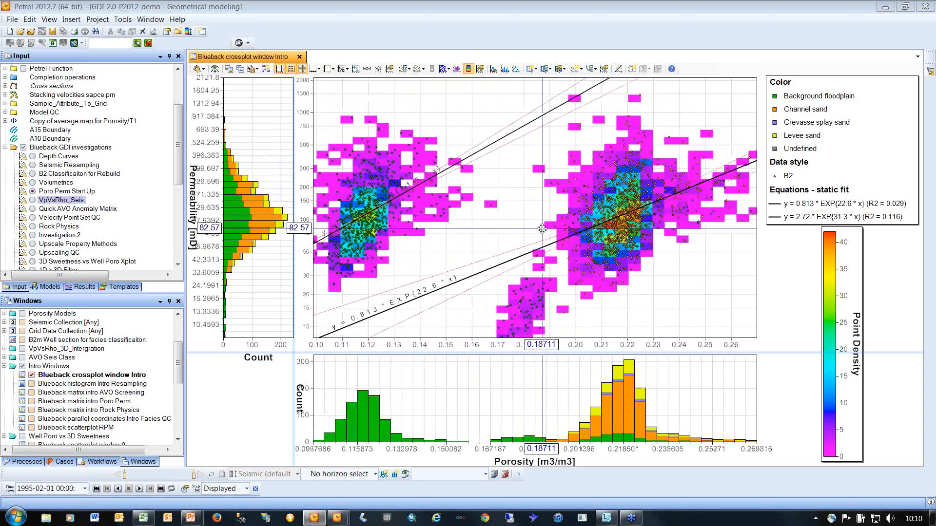
pyautogui.scroll(-2, 542, 228)
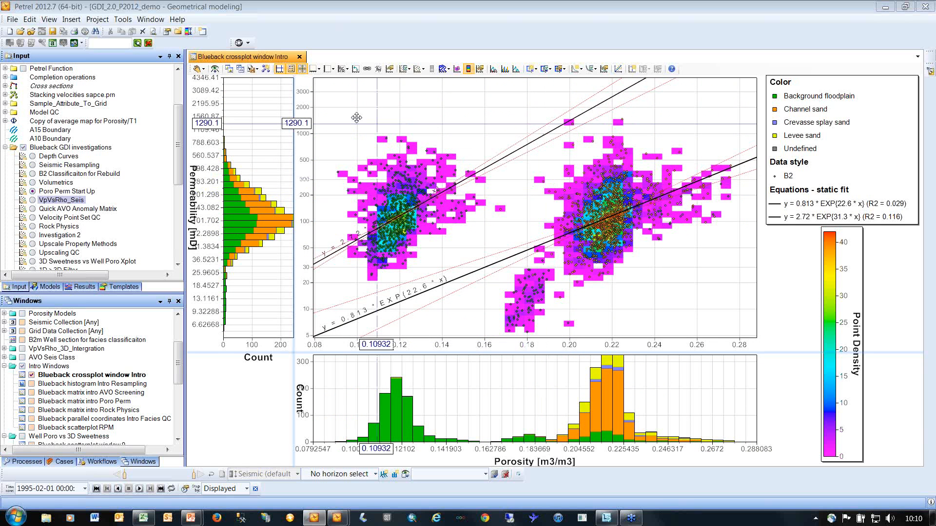
# Examine the crossplot's available options for vertical axis, data visibility, colouring, selections and equations.
pyautogui.click(332, 69)
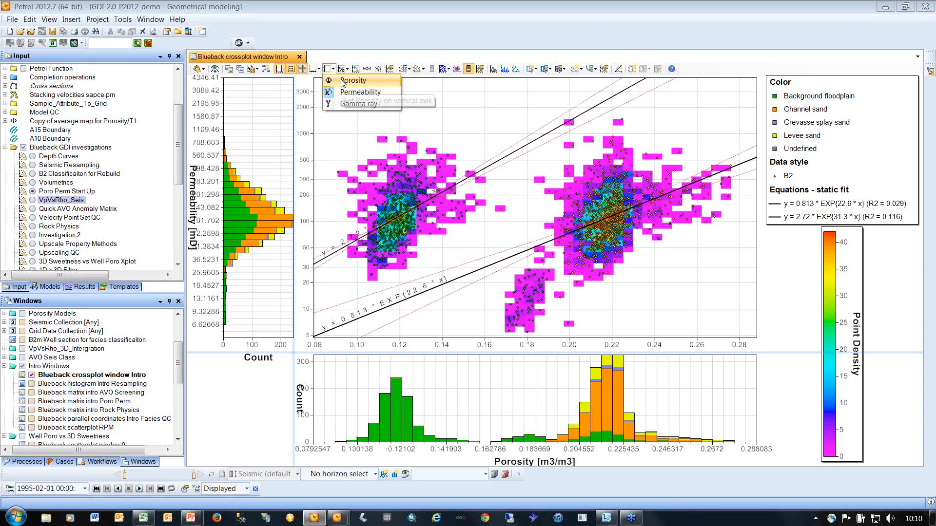
pyautogui.click(410, 69)
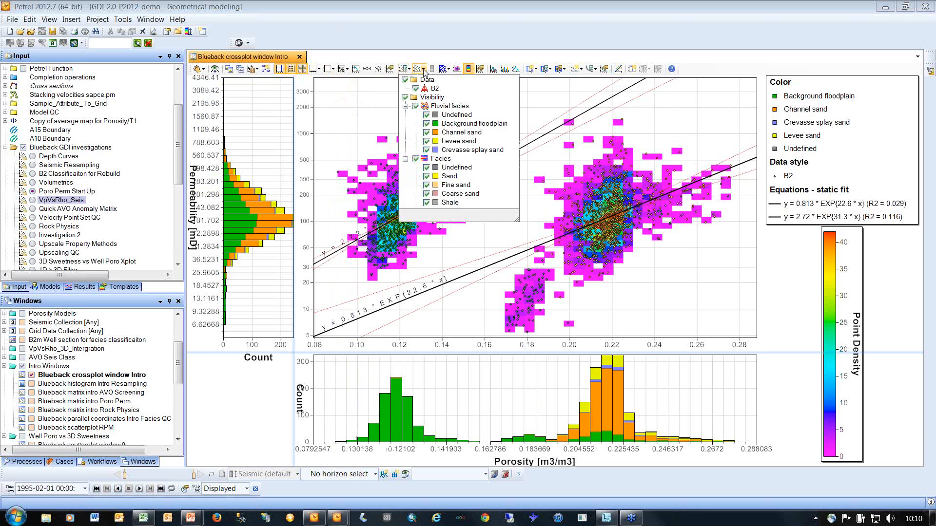
pyautogui.click(423, 70)
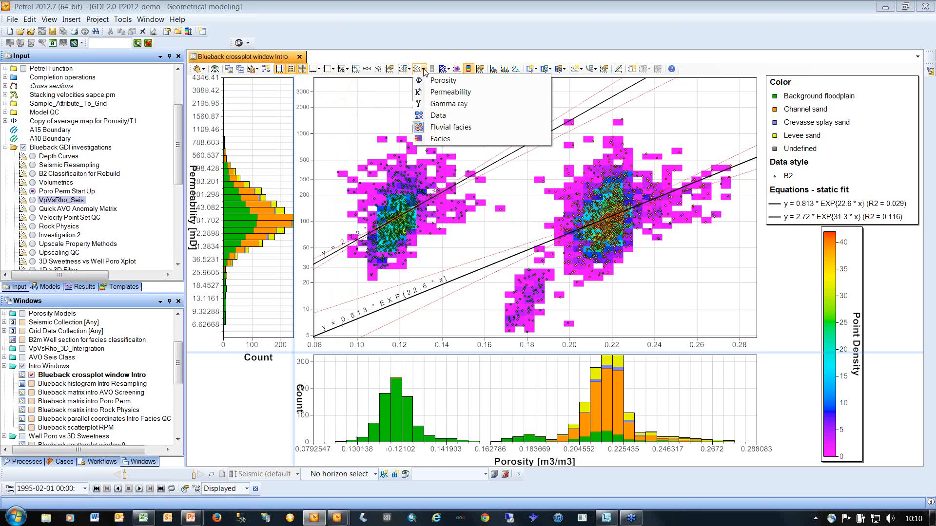
pyautogui.click(444, 52)
pyautogui.click(531, 69)
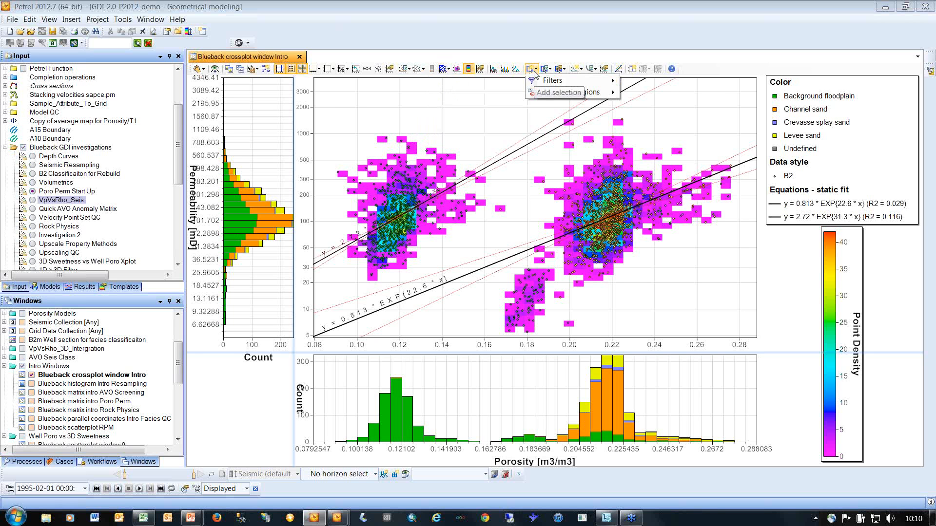
pyautogui.moveTo(541, 83)
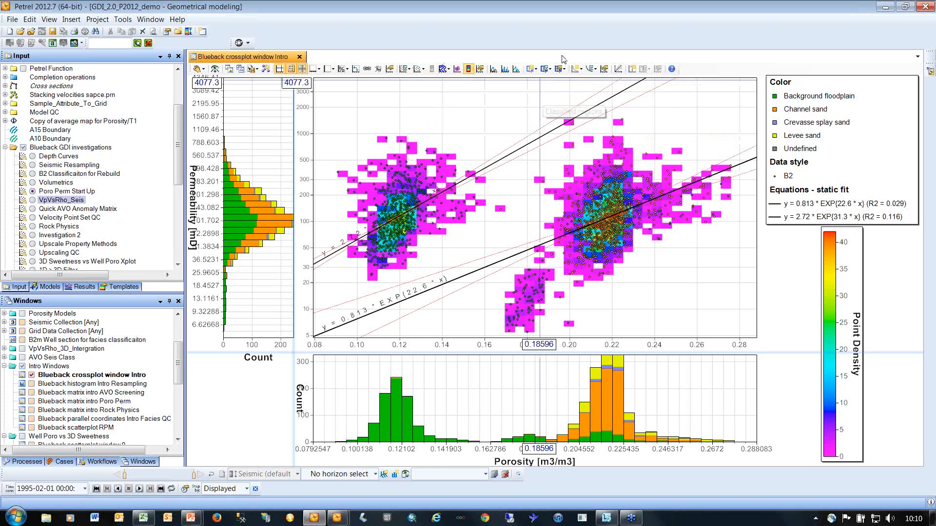
pyautogui.click(577, 69)
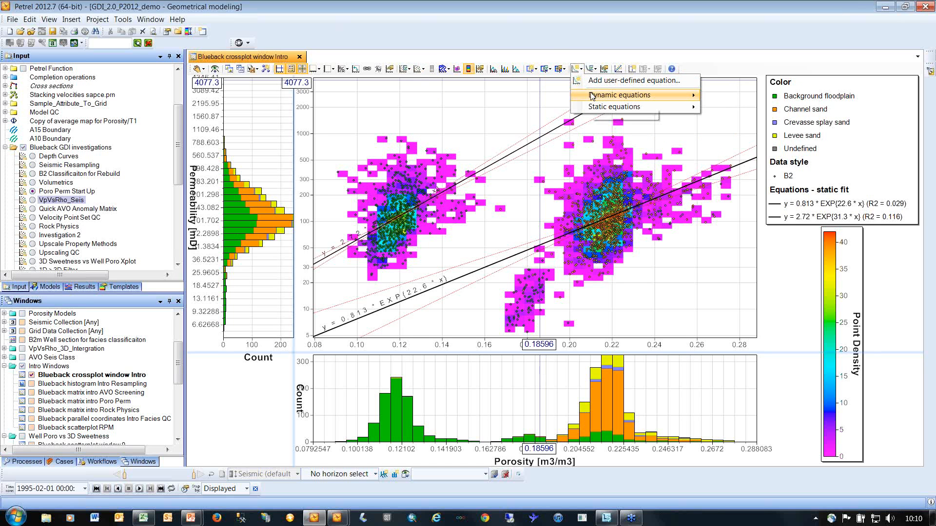
pyautogui.click(598, 62)
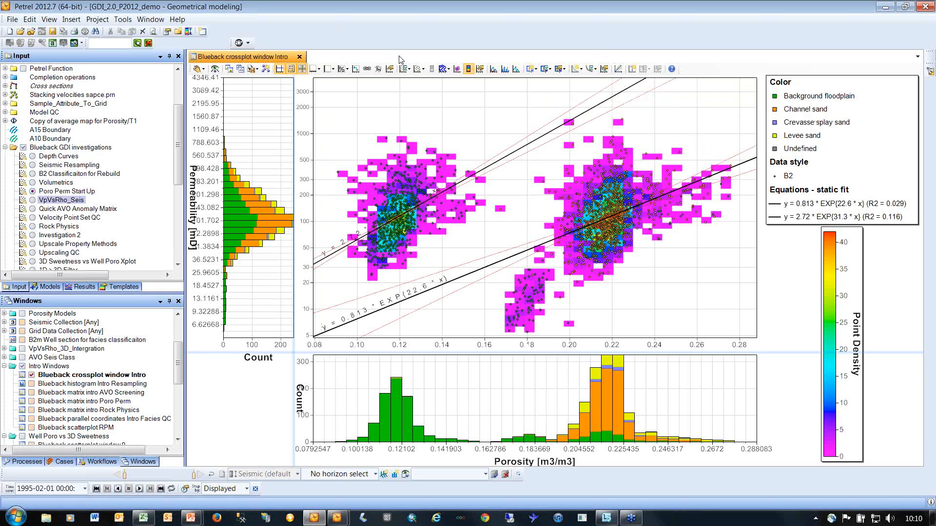
# Display the Blueback histogram Intro Resampling window in place of the crossplot, with its bars separate and unfilled.
pyautogui.click(31, 376)
pyautogui.click(31, 384)
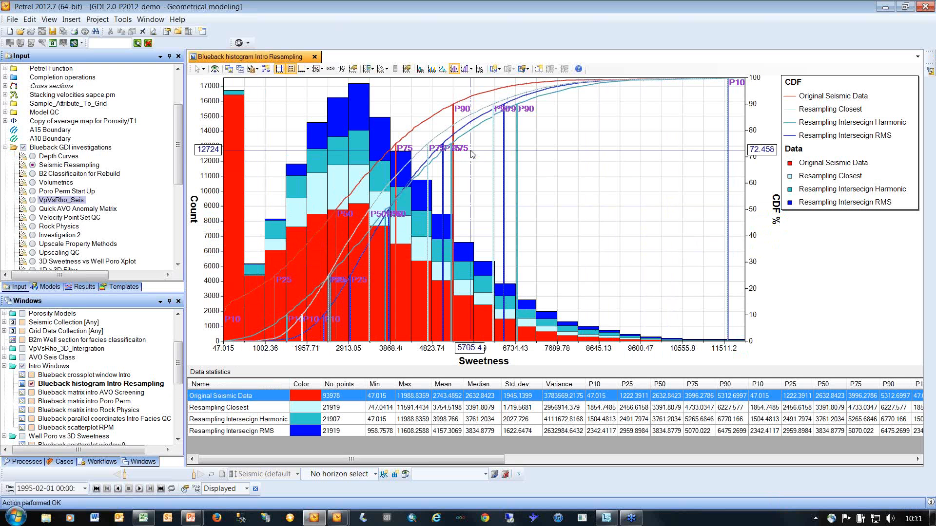
pyautogui.click(432, 70)
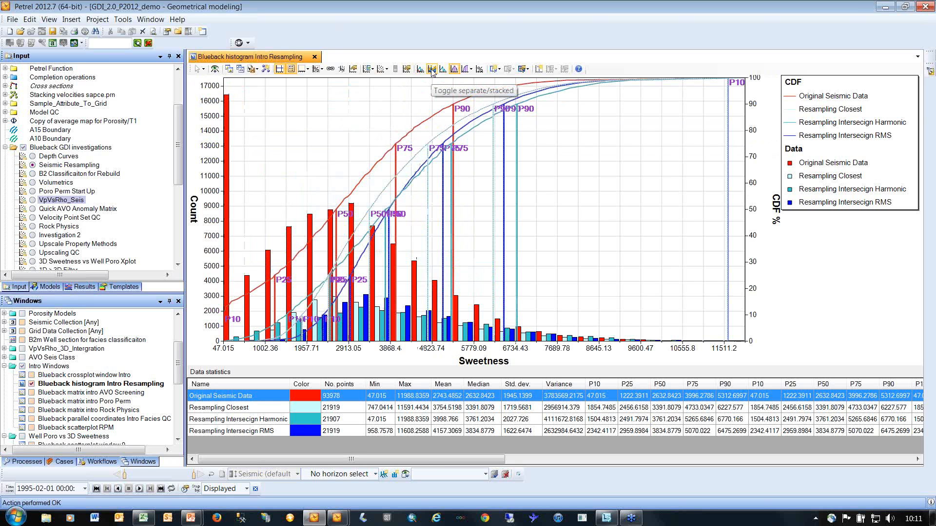
pyautogui.click(443, 70)
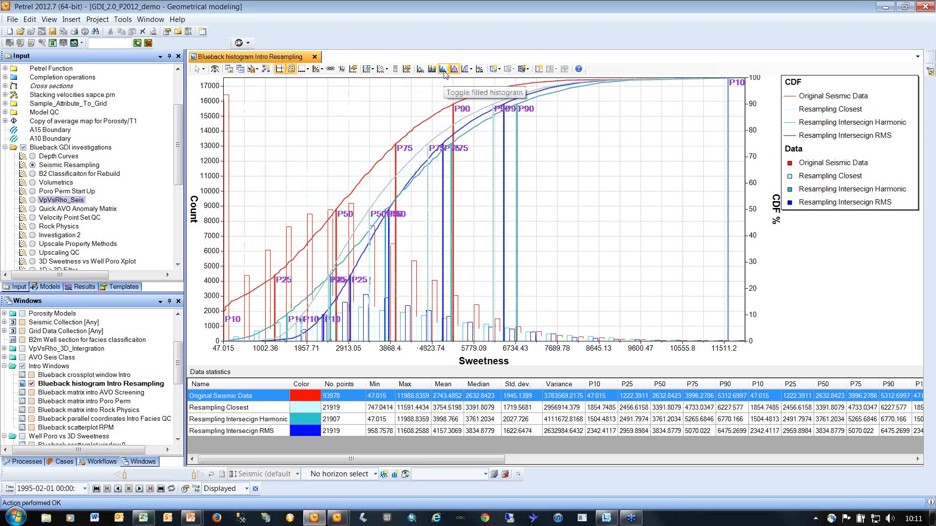
# Set the Sweetness histogram to filled, stacked bars after trying the filled line display.
pyautogui.click(443, 70)
pyautogui.click(443, 70)
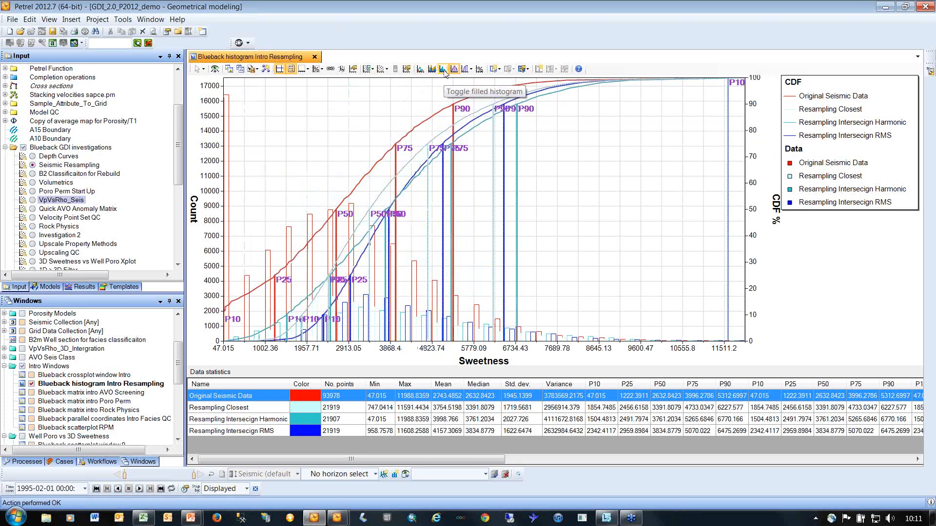
pyautogui.click(443, 70)
pyautogui.click(421, 70)
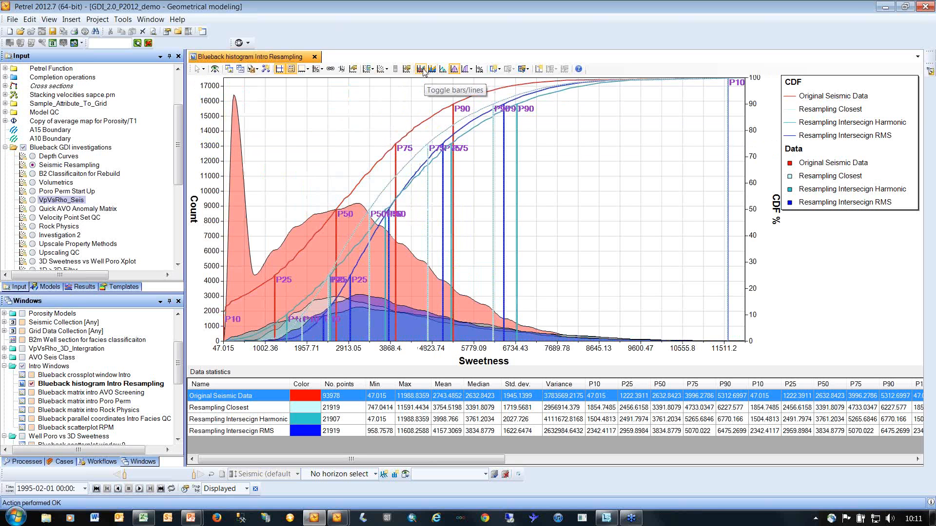
pyautogui.click(421, 70)
pyautogui.click(432, 70)
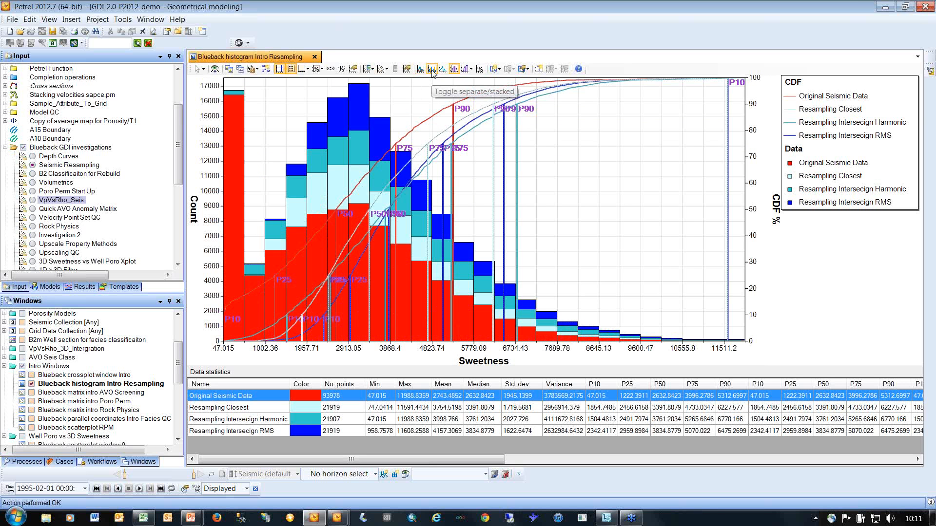
pyautogui.click(421, 70)
pyautogui.click(421, 69)
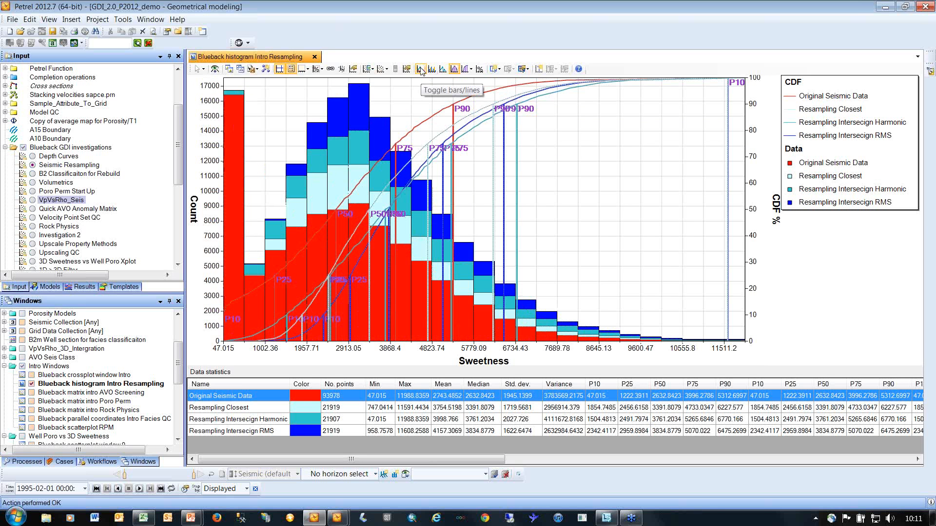
pyautogui.scroll(3, 425, 217)
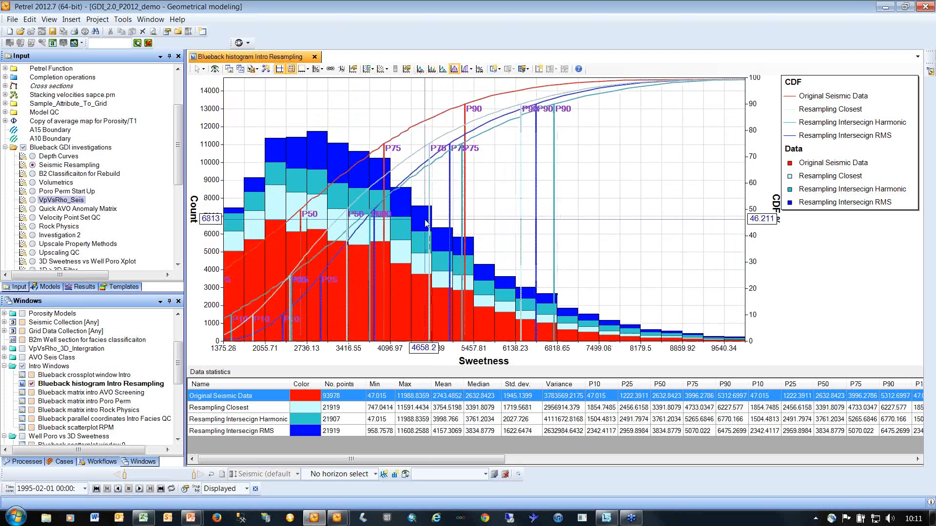
pyautogui.scroll(-4, 425, 218)
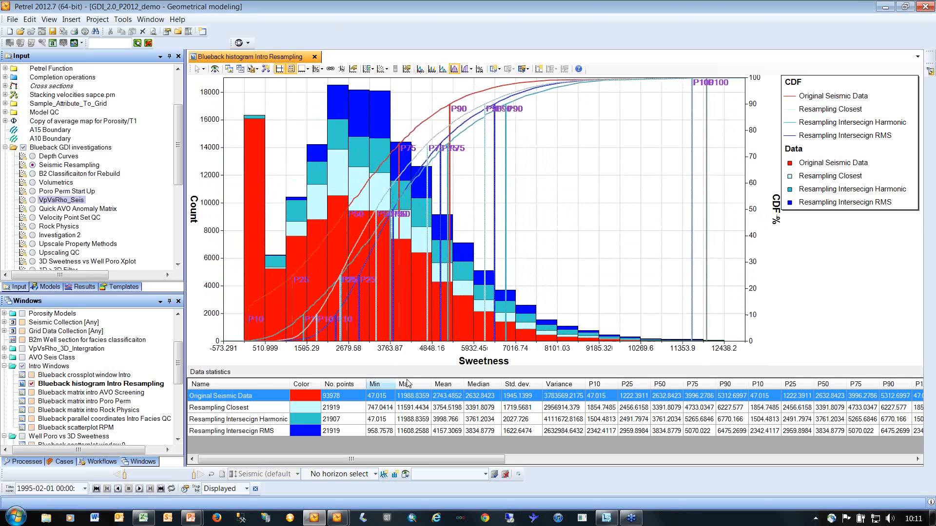
pyautogui.click(471, 71)
pyautogui.click(476, 49)
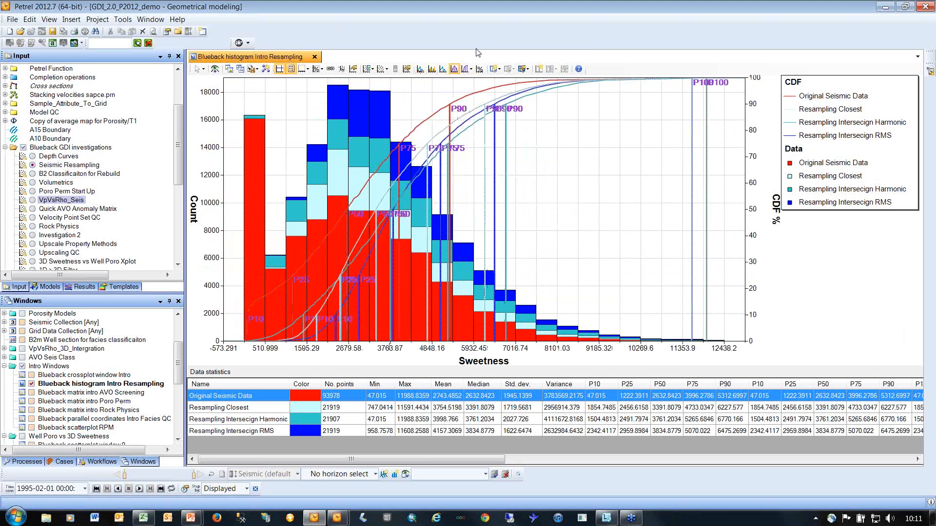
pyautogui.click(454, 69)
pyautogui.click(454, 70)
# Display the Blueback matrix intro AVO Screening window in place of the histogram.
pyautogui.click(32, 384)
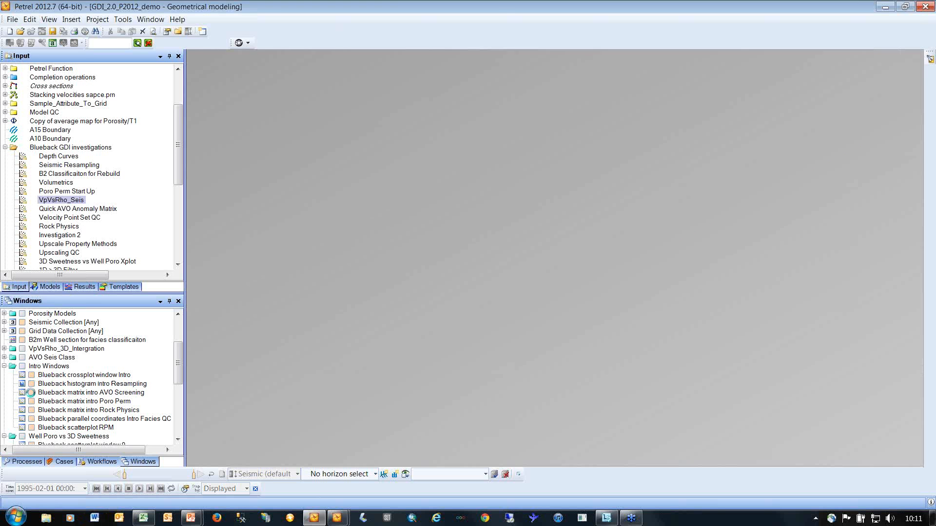
pyautogui.click(32, 393)
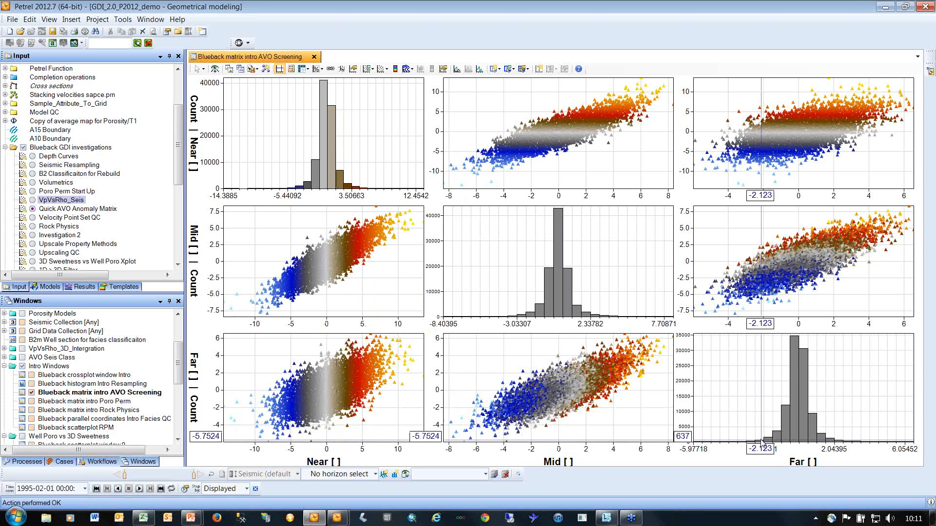
# Draw a rectangle filter around the lowest Mid values in the Far versus Mid plot, adjust its position, and turn the filter off.
pyautogui.click(494, 69)
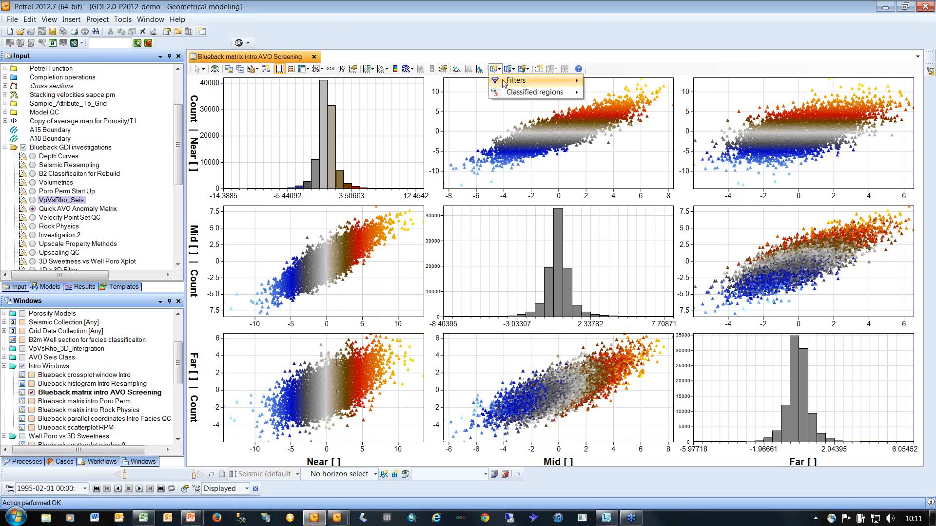
pyautogui.moveTo(504, 83)
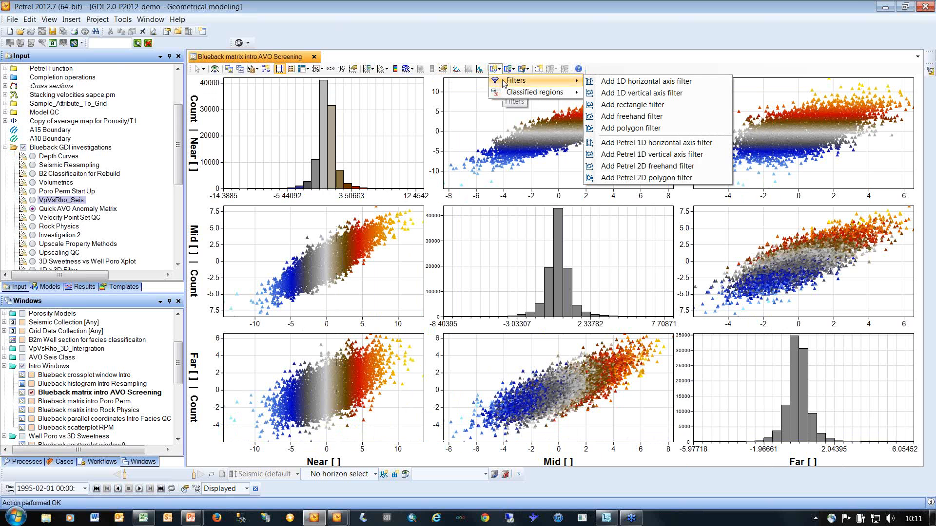
pyautogui.click(616, 116)
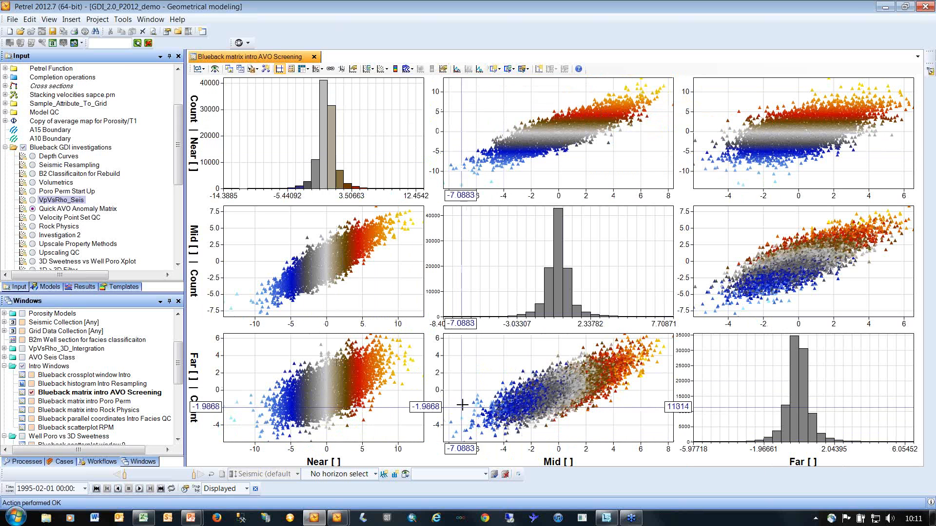
pyautogui.moveTo(460, 396)
pyautogui.mouseDown()
pyautogui.moveTo(518, 441)
pyautogui.moveTo(511, 437)
pyautogui.mouseUp()
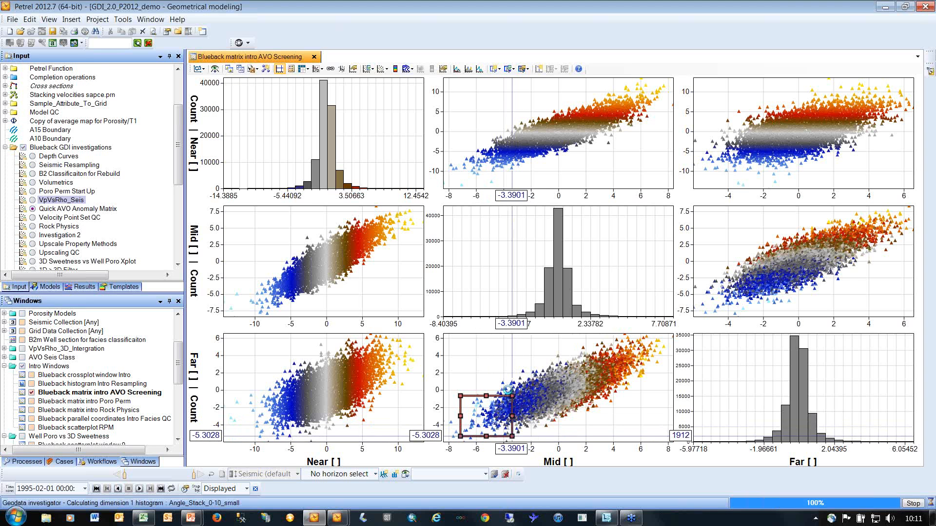
pyautogui.moveTo(510, 394); pyautogui.dragTo(515, 385)
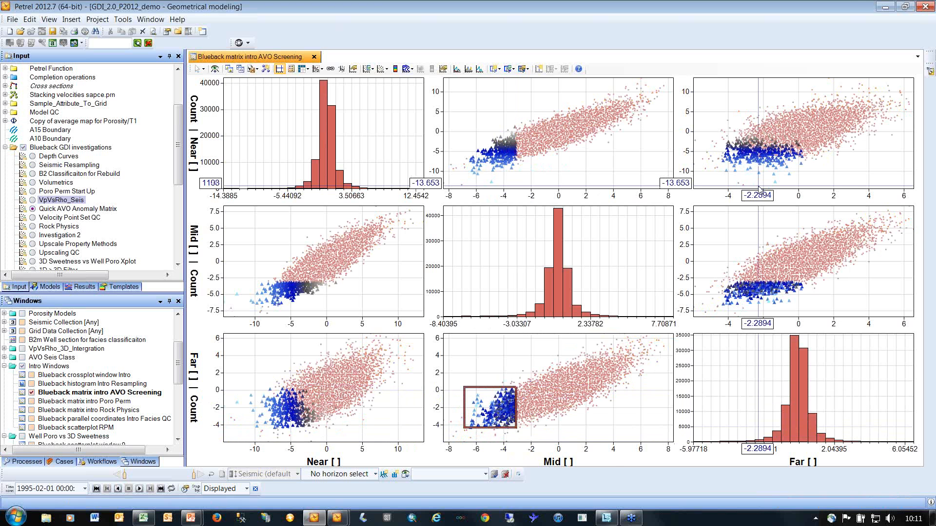
pyautogui.click(509, 68)
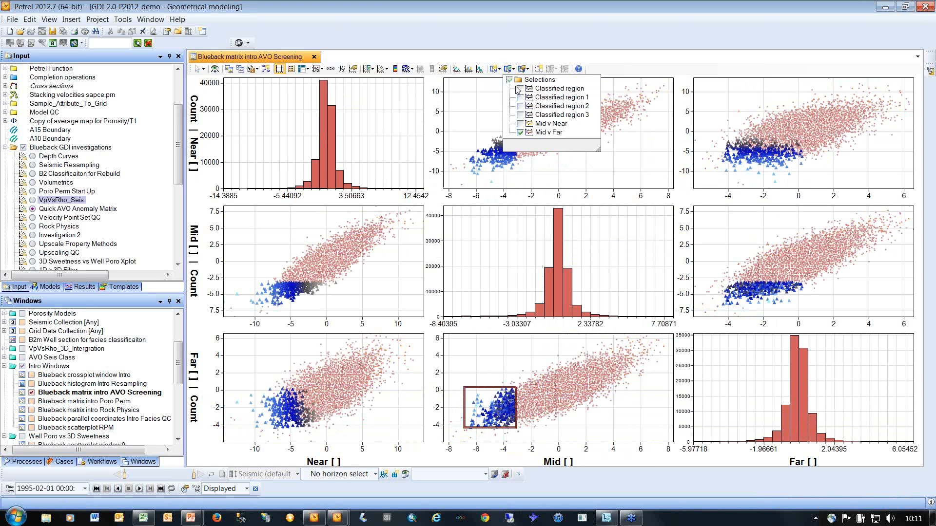
pyautogui.click(519, 132)
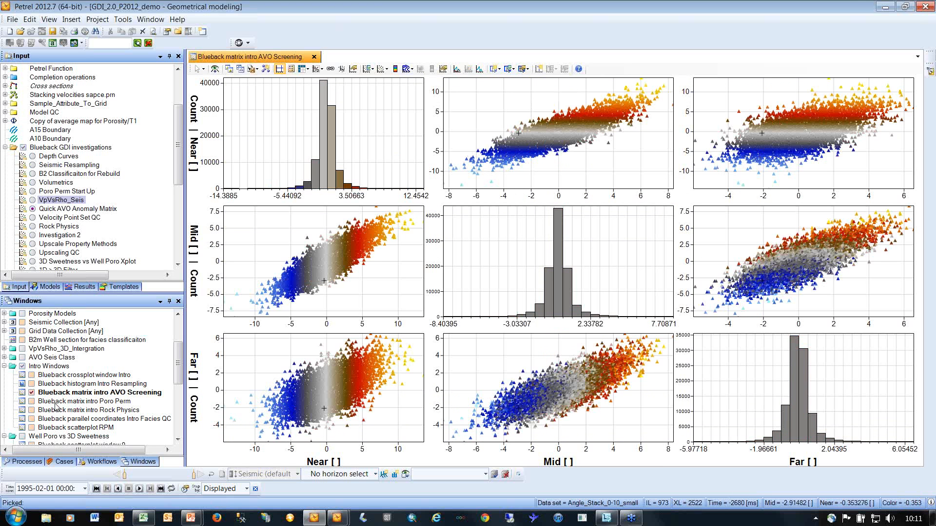
# Display the Blueback matrix intro Poro Perm window and show the B2 data as plain points instead of point density.
pyautogui.click(32, 401)
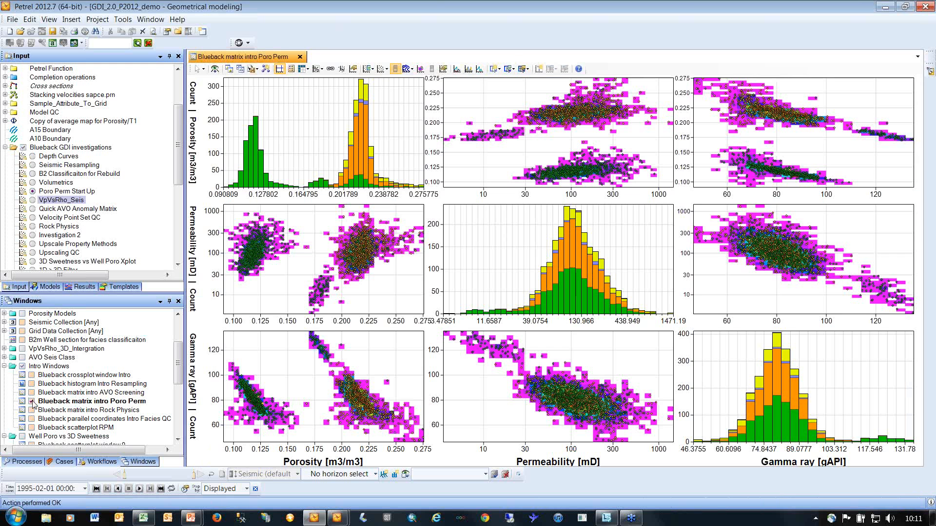
pyautogui.rightClick(566, 122)
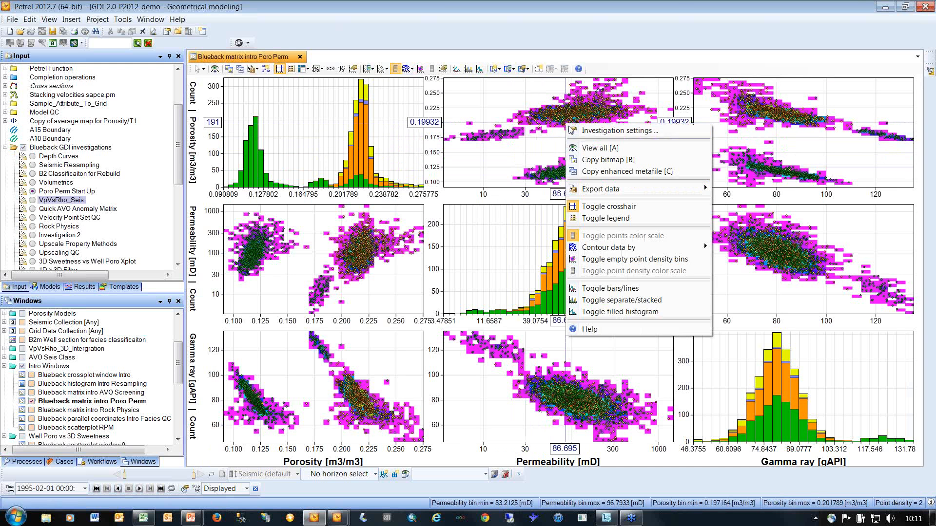
pyautogui.click(573, 130)
pyautogui.rightClick(570, 110)
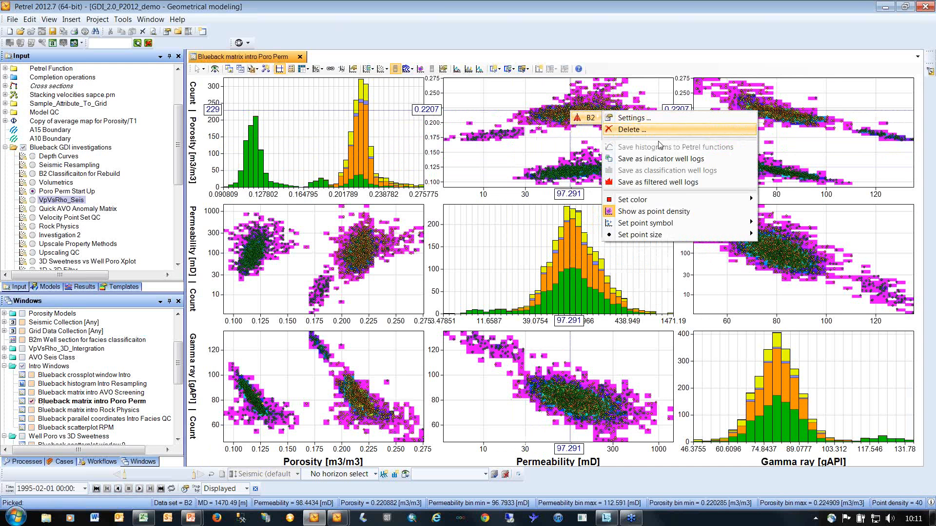
pyautogui.click(683, 216)
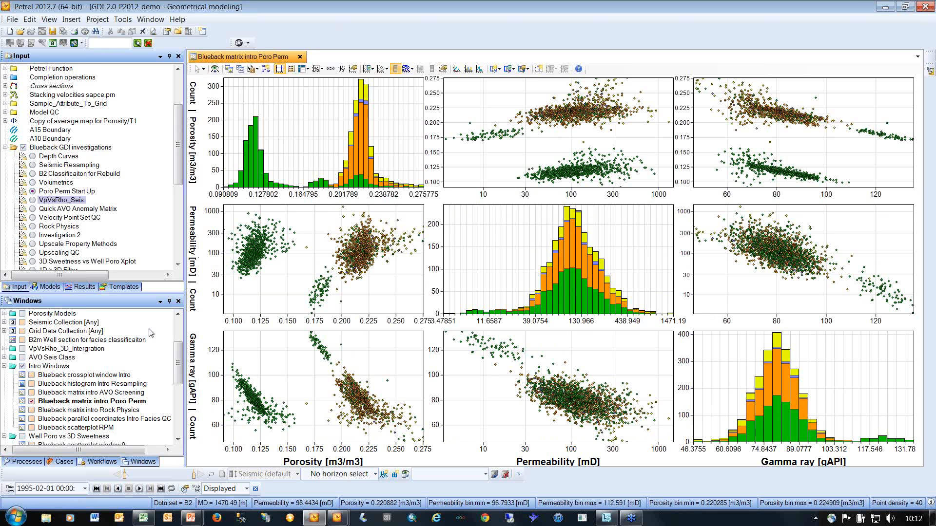
# Display the Blueback parallel coordinates Intro Facies QC window and move its Porosity axis between Permeability and Gamma ray.
pyautogui.click(32, 401)
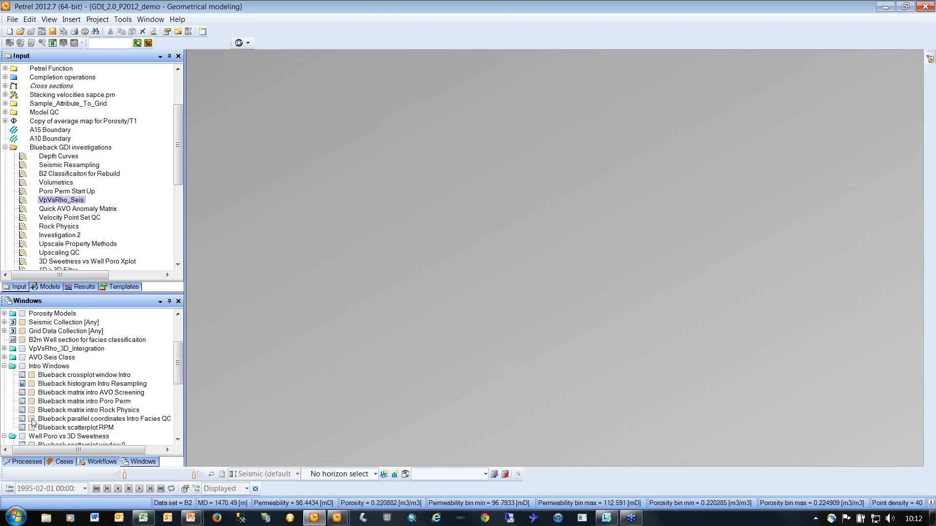
pyautogui.click(31, 420)
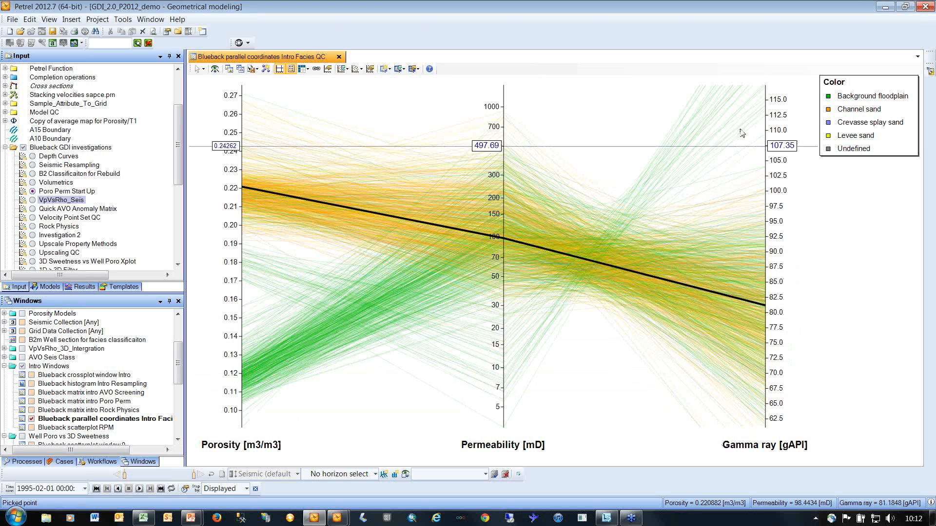
pyautogui.moveTo(305, 437); pyautogui.dragTo(493, 441)
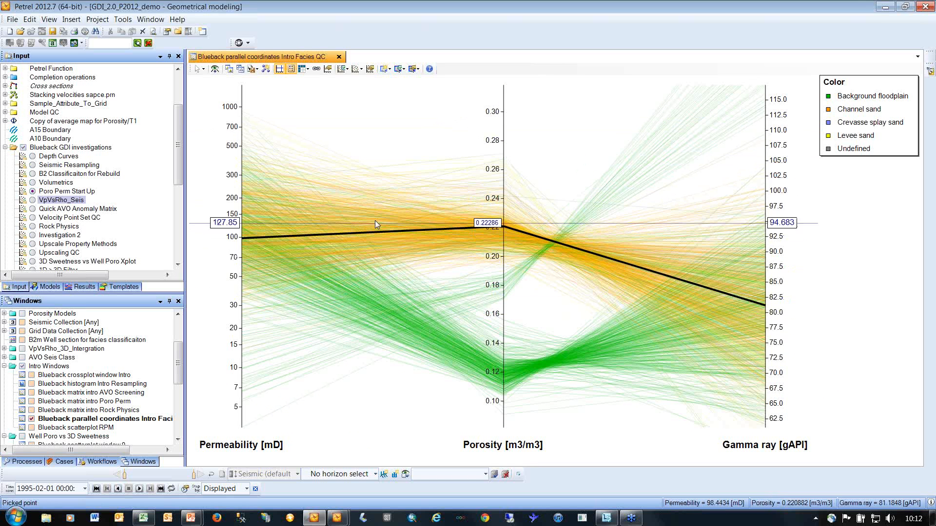
# View the Blueback scatterplot RPM and crossplot window Intro in place of the parallel coordinates, and close both windows.
pyautogui.click(30, 419)
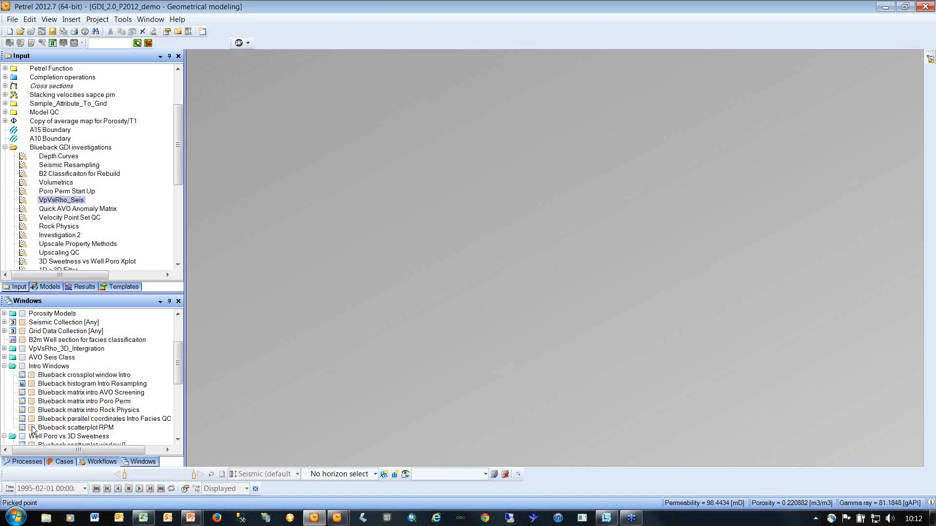
pyautogui.click(30, 428)
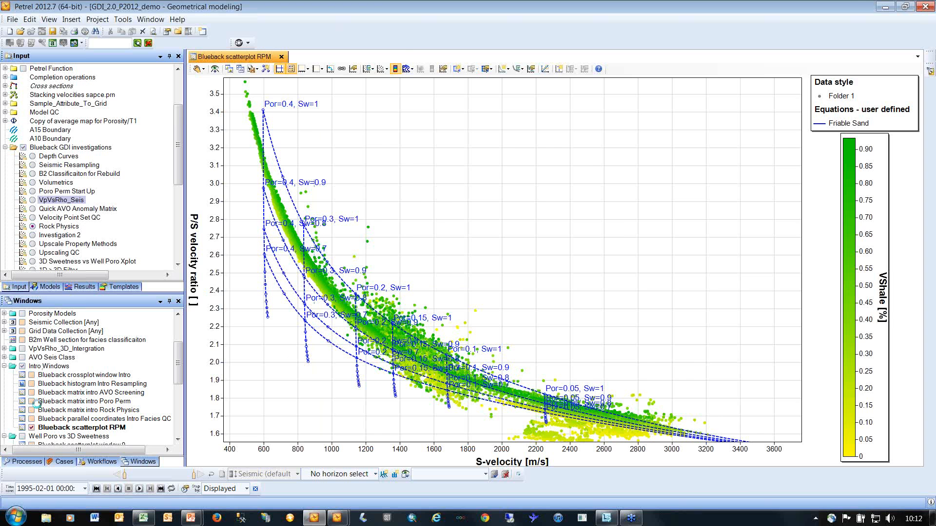
pyautogui.click(32, 427)
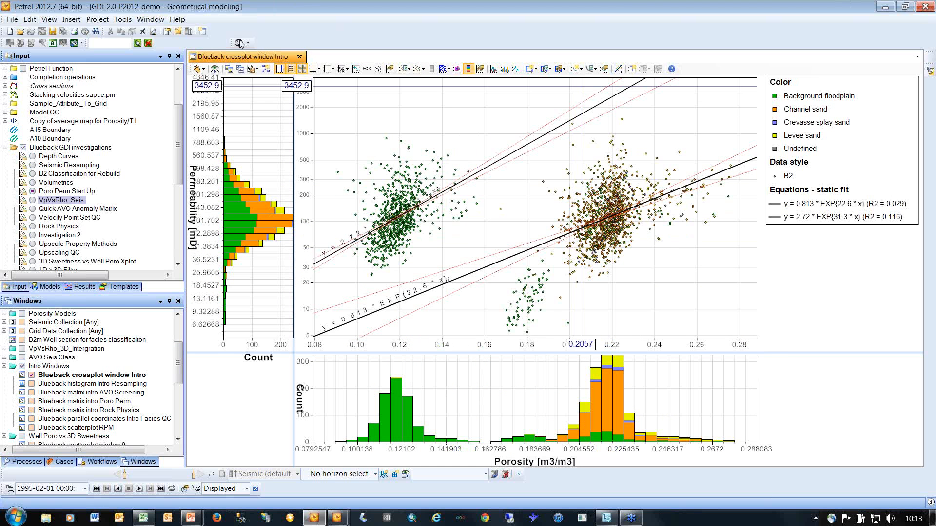
pyautogui.click(300, 57)
# Insert a new Blueback GDI investigation and add a Wells data set to it.
pyautogui.click(74, 19)
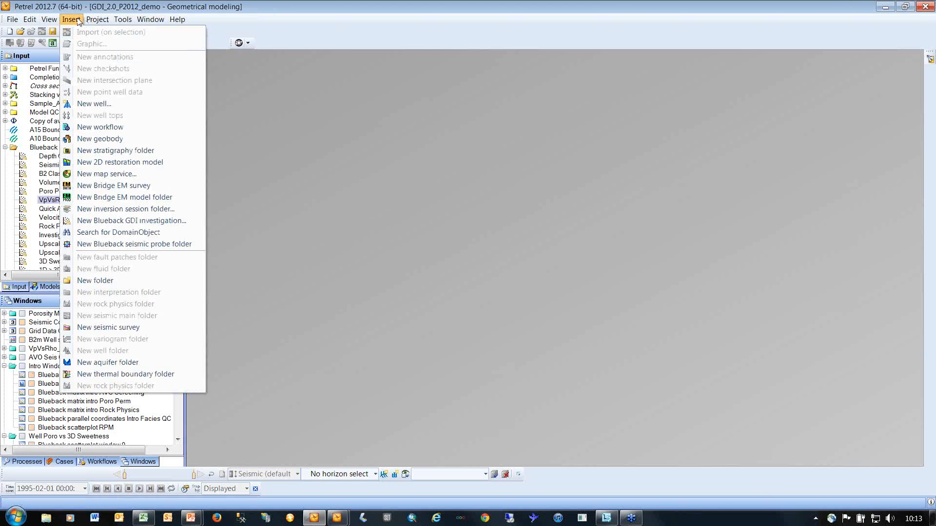
pyautogui.click(131, 220)
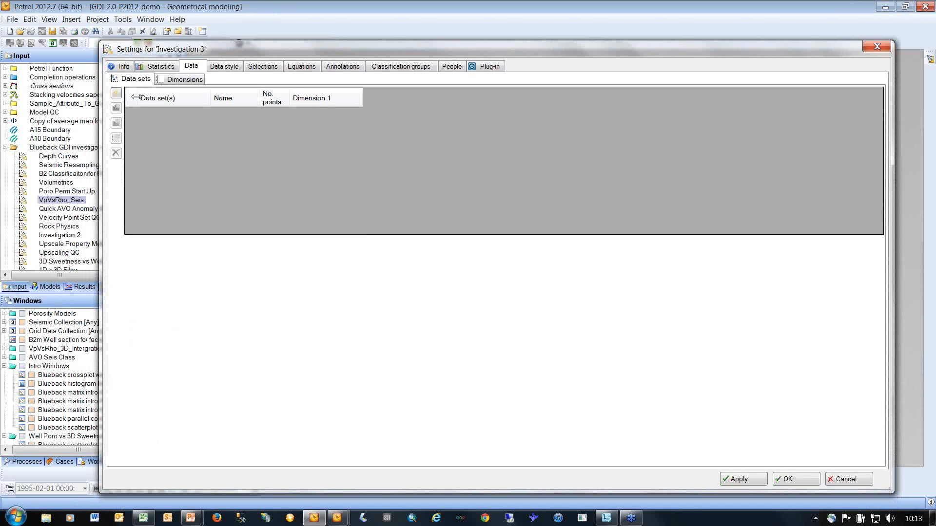
pyautogui.click(116, 93)
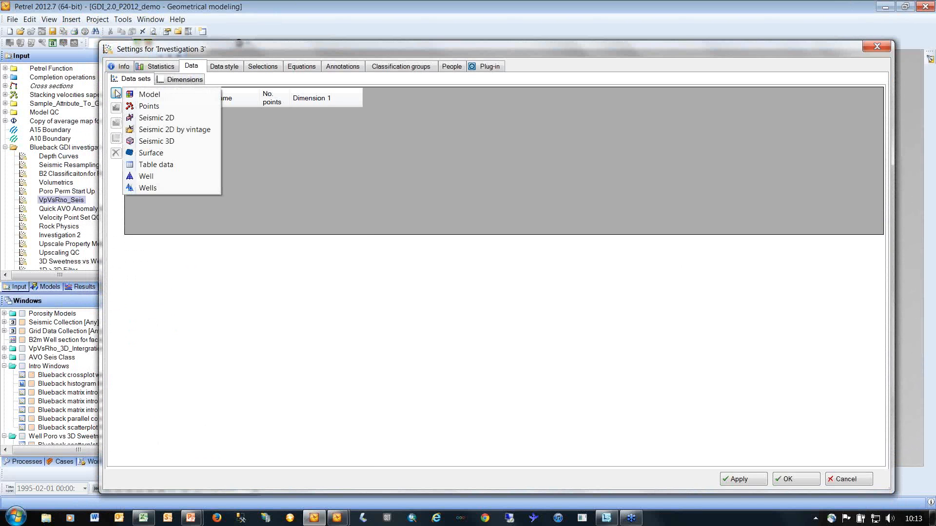
pyautogui.click(174, 187)
# Select all wells of the C Wells folder, C1 to C7, for the new data set.
pyautogui.click(264, 303)
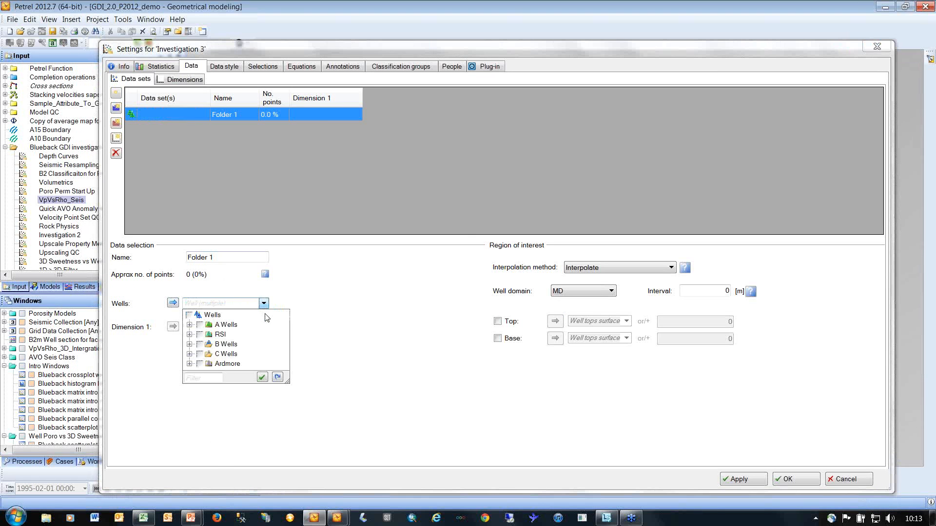
pyautogui.click(278, 377)
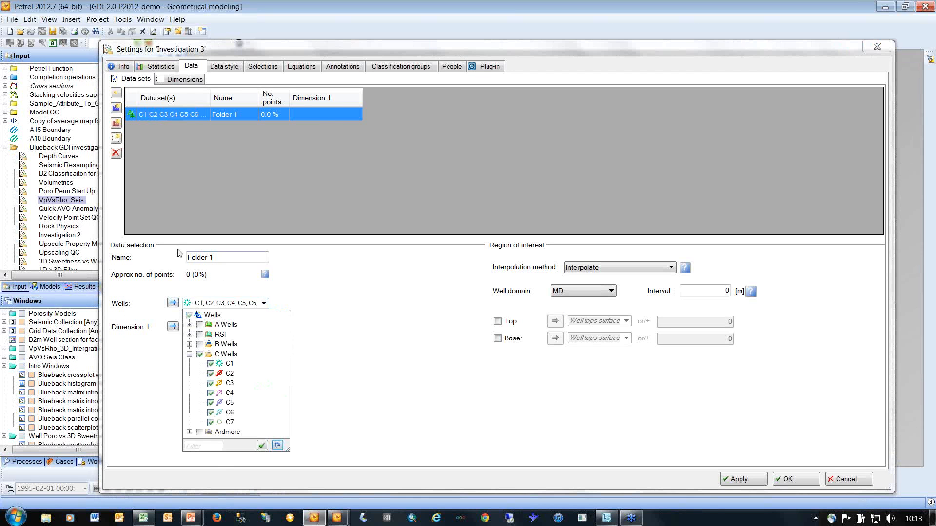
pyautogui.click(357, 388)
# Add two more dimensions to the C wells data set and assign Porosity, Perm and Gamma to dimensions 1, 2 and 3.
pyautogui.click(116, 109)
pyautogui.click(116, 109)
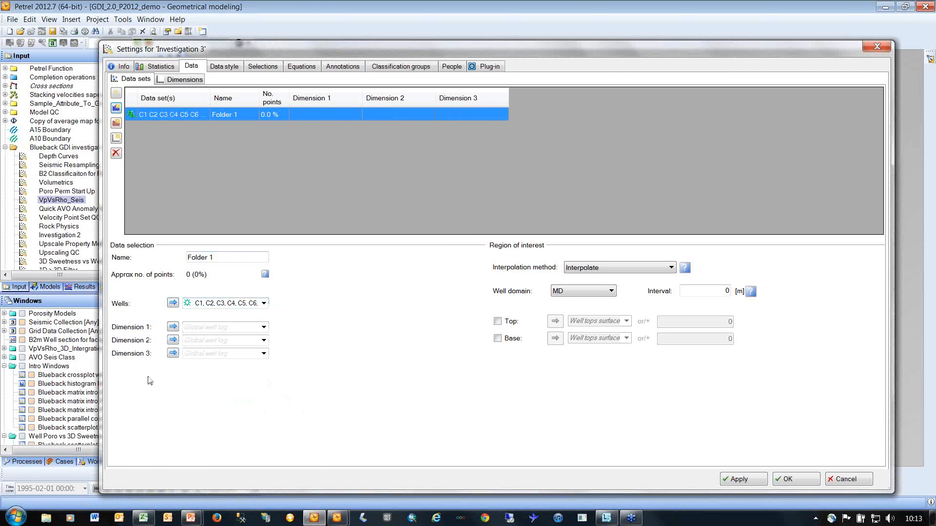
pyautogui.click(264, 327)
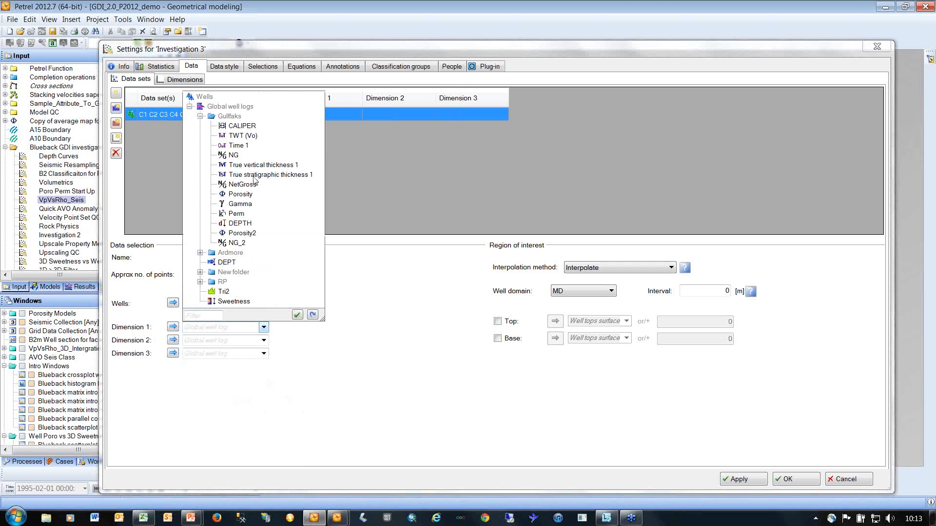
pyautogui.click(241, 194)
pyautogui.click(264, 340)
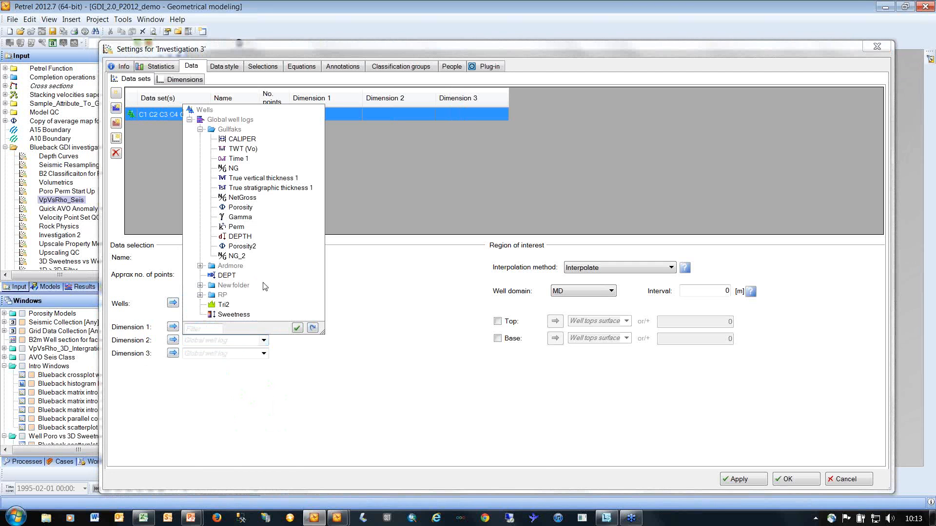
pyautogui.click(246, 227)
pyautogui.click(263, 354)
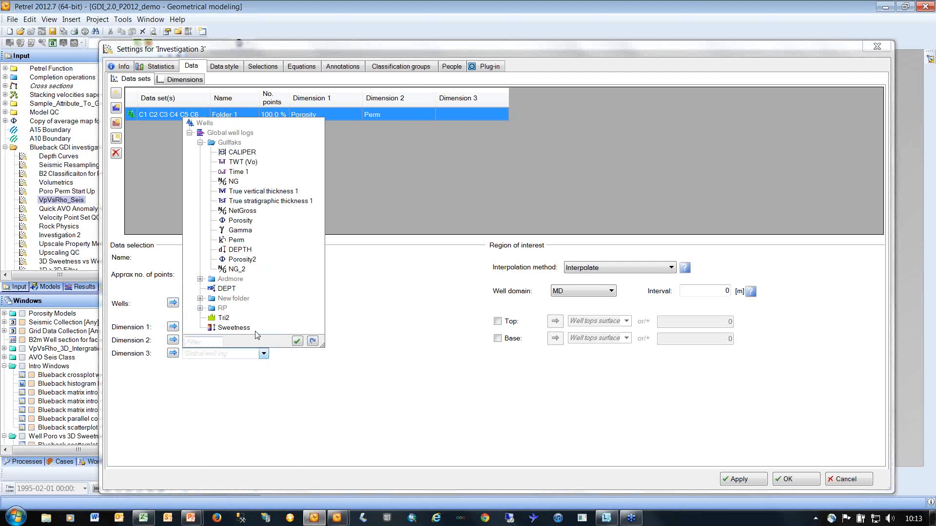
pyautogui.click(241, 229)
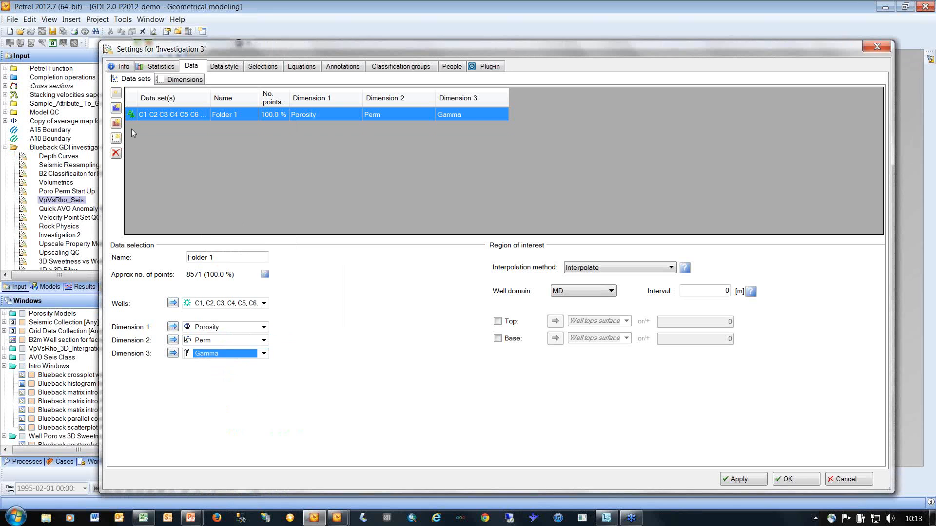
# Add a discrete dimension using the Fluvial facies log and accept the investigation settings.
pyautogui.click(115, 125)
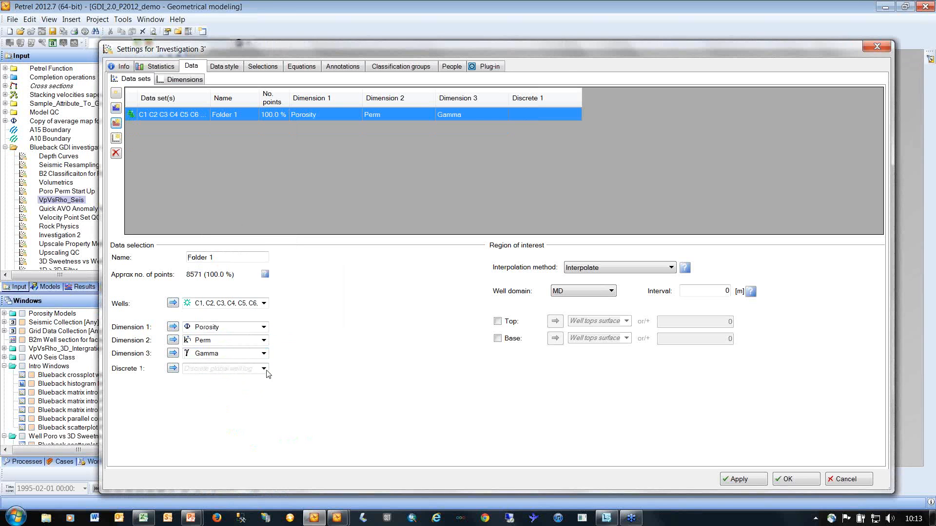
pyautogui.click(266, 373)
pyautogui.click(248, 408)
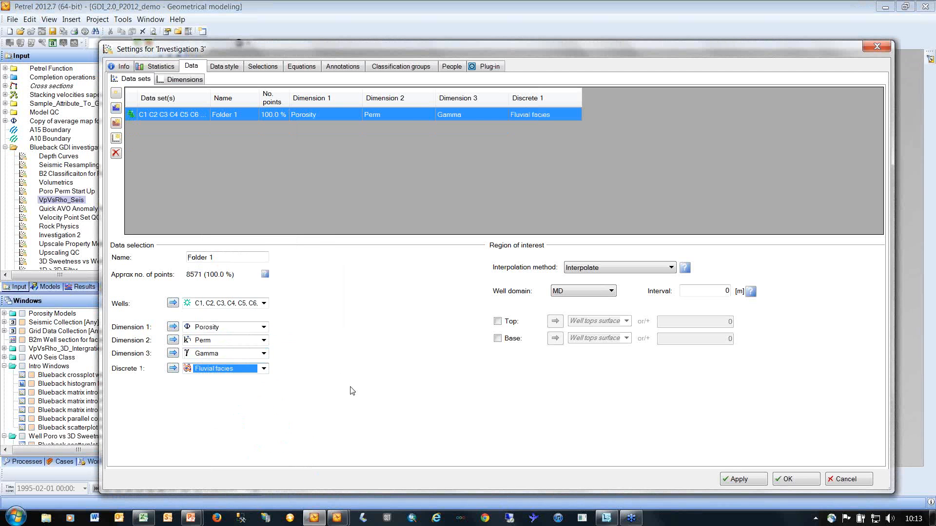
pyautogui.click(800, 479)
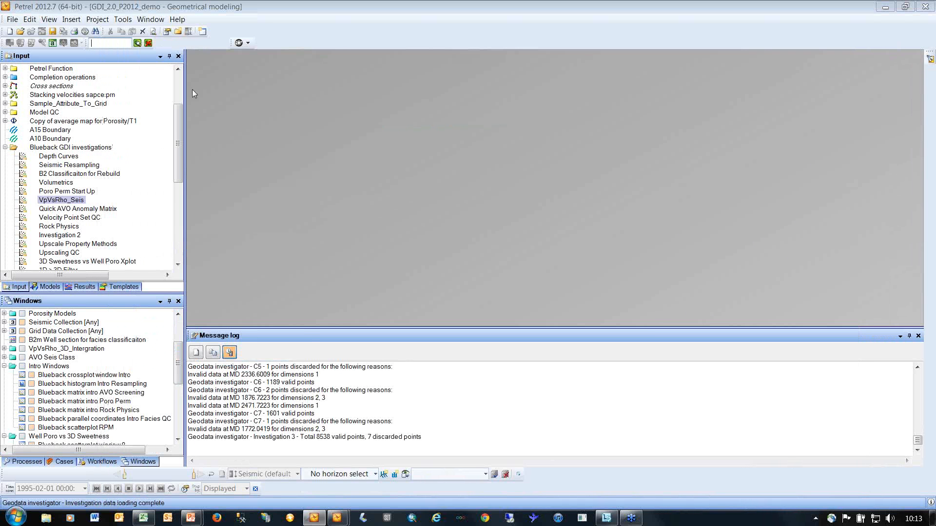
# Create a new Blueback crossplot window, display Investigation 3 in it, and close the message log.
pyautogui.click(151, 19)
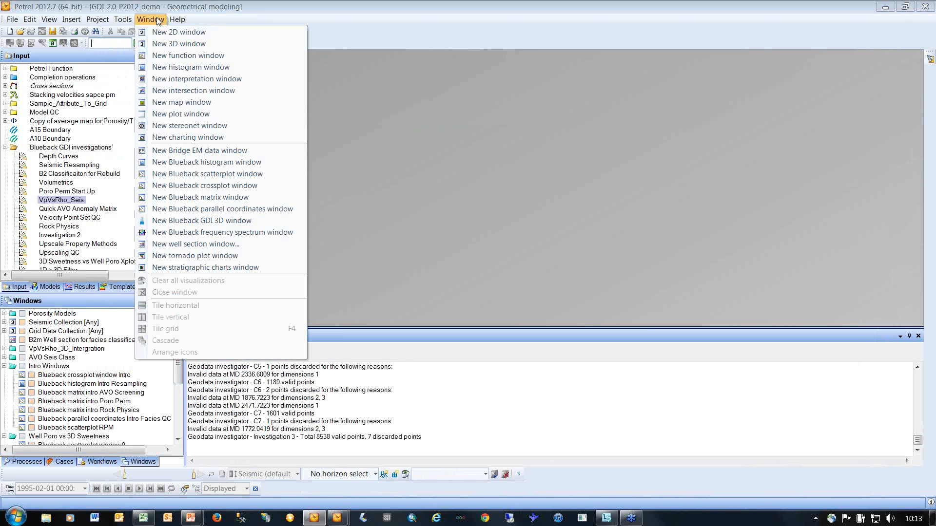
pyautogui.click(245, 187)
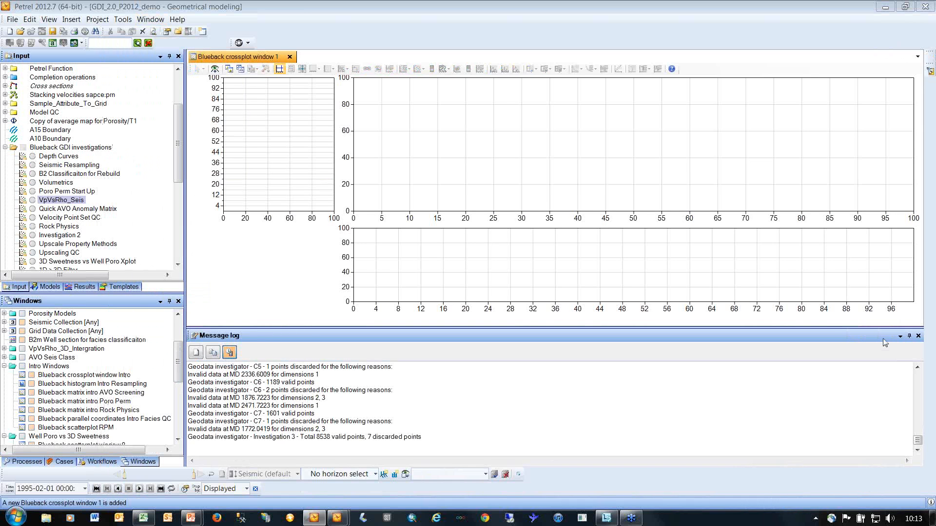
pyautogui.click(918, 337)
pyautogui.moveTo(178, 134); pyautogui.dragTo(171, 183)
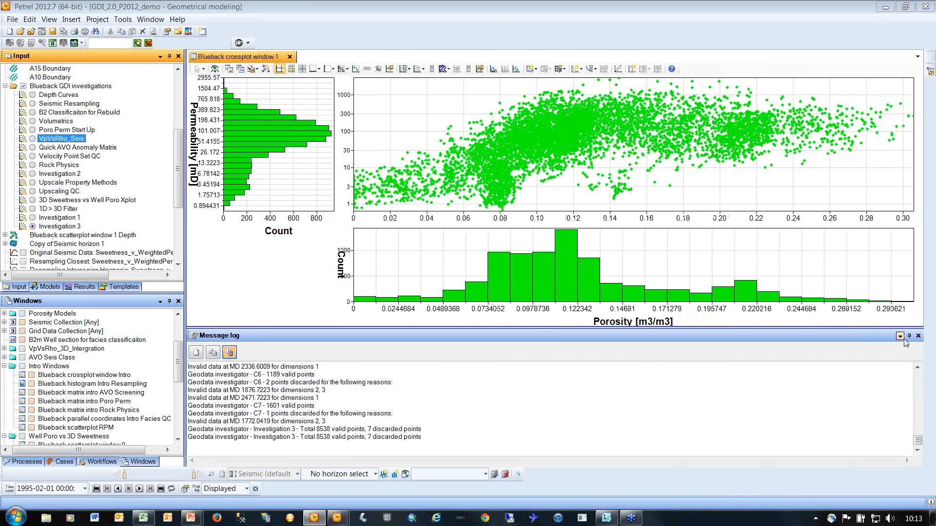
pyautogui.click(918, 336)
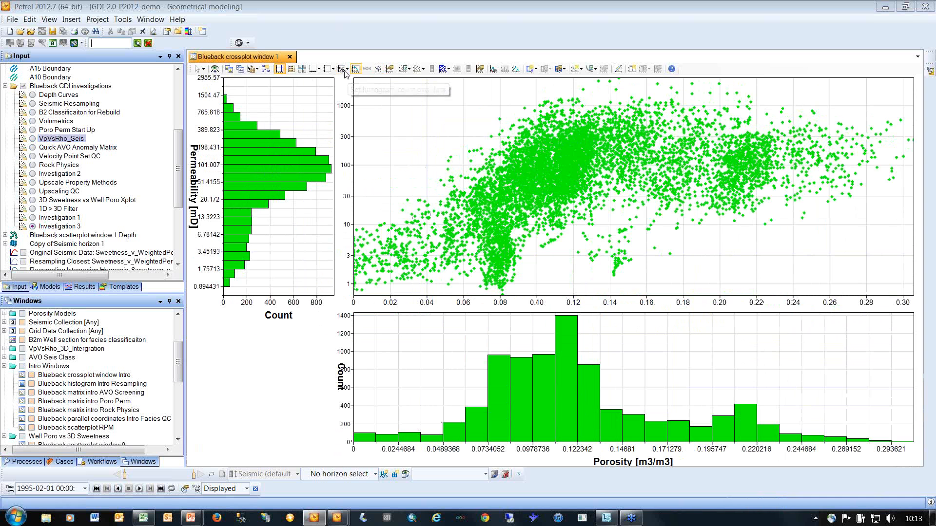
# Show the legend in the crossplot window and colour the points by Fluvial facies.
pyautogui.click(291, 69)
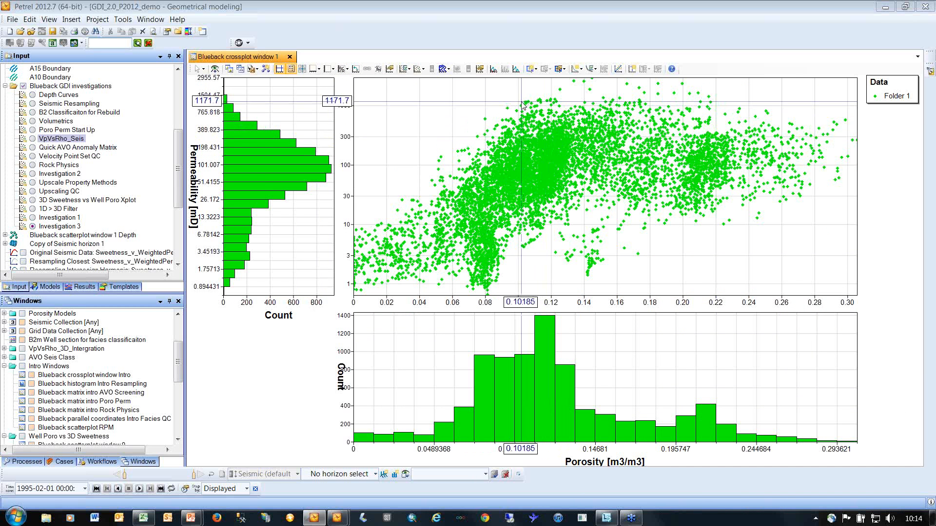
pyautogui.click(431, 70)
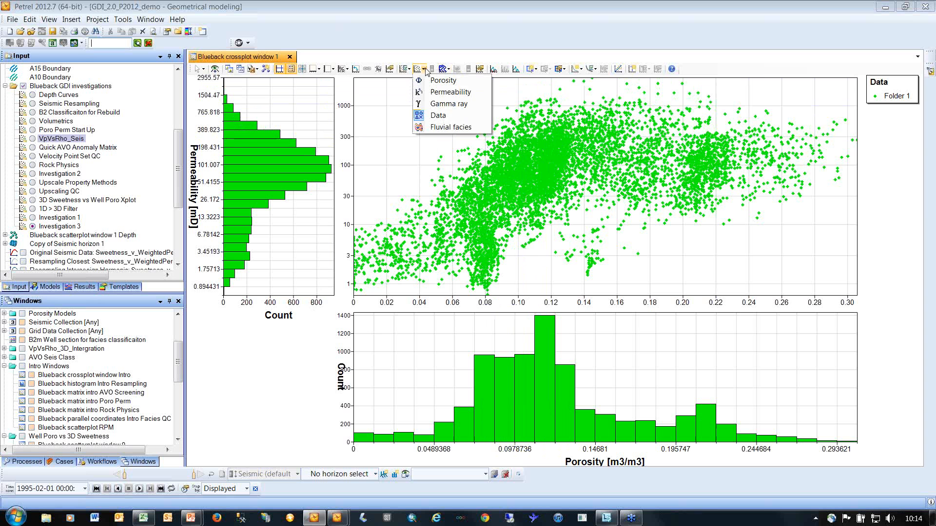
pyautogui.click(442, 124)
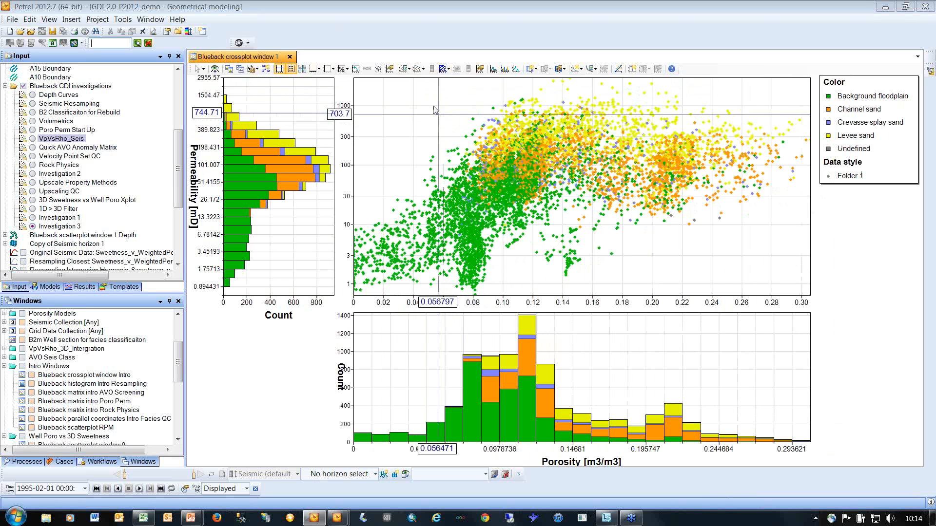
pyautogui.click(408, 69)
pyautogui.click(433, 46)
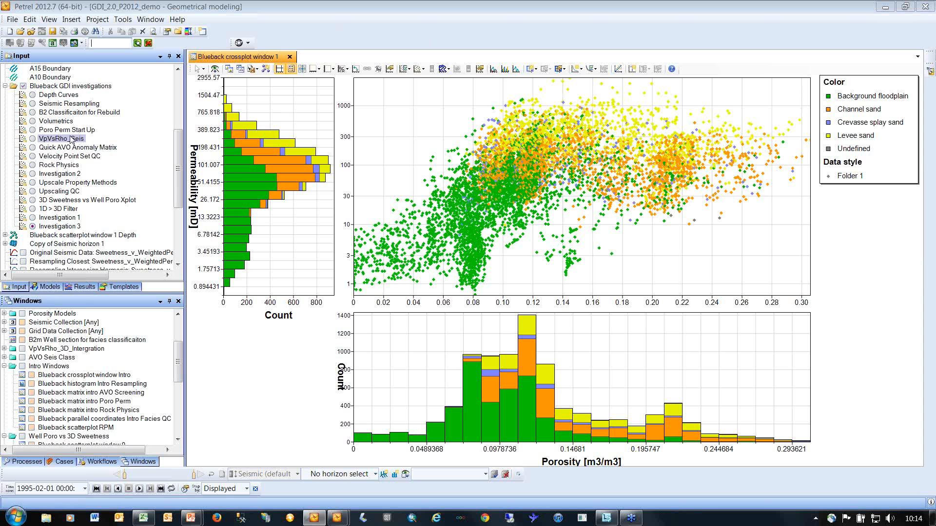
# Reopen the settings of Investigation 3 and add a single-well data set for well B2.
pyautogui.click(59, 227)
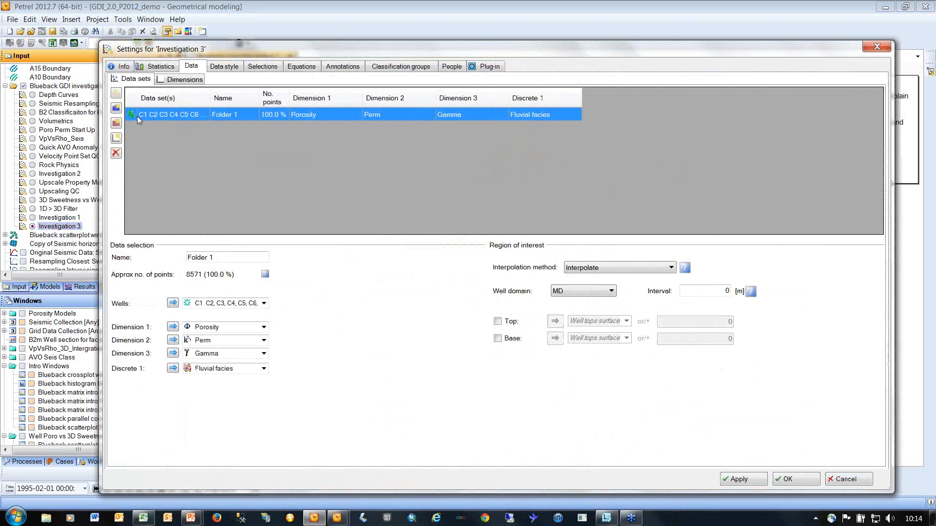
pyautogui.click(117, 98)
pyautogui.click(156, 178)
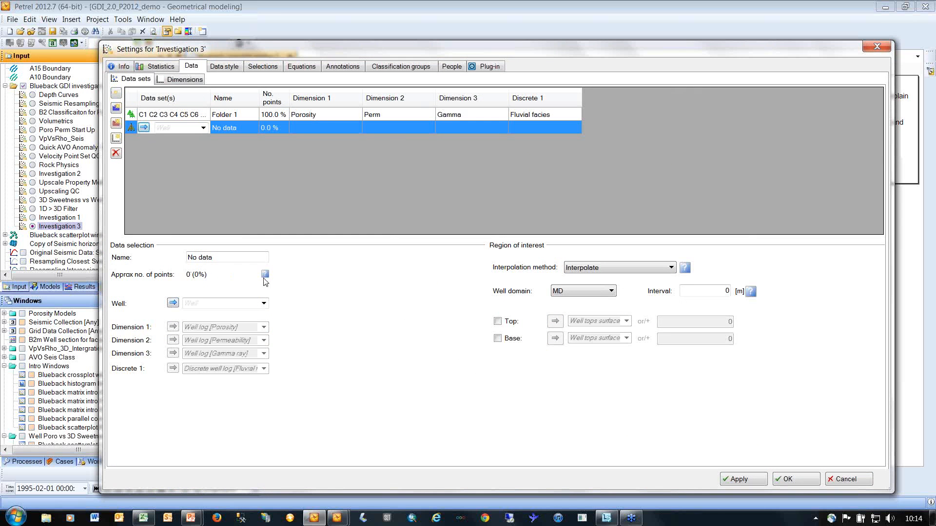
pyautogui.click(263, 303)
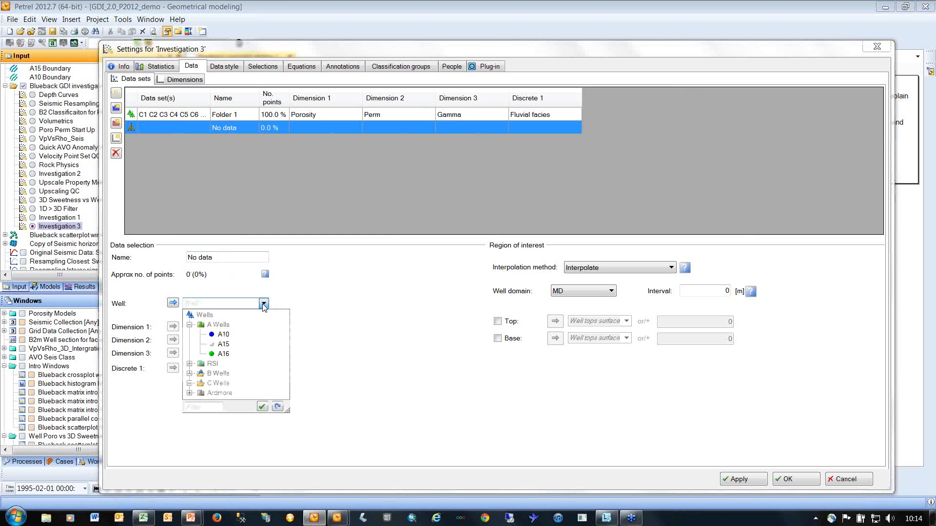
pyautogui.click(190, 374)
pyautogui.click(224, 393)
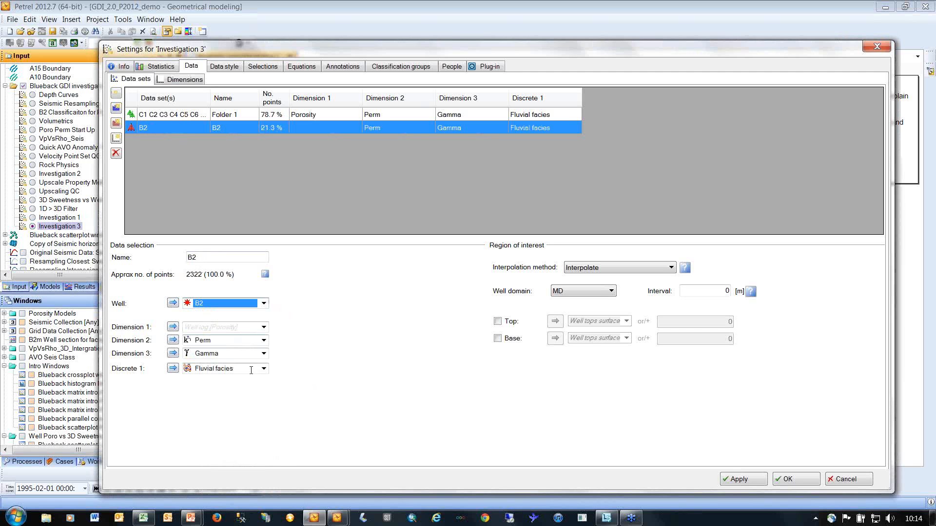
# Assign Porosity to dimension 1 of the B2 data set, accept the settings, and close the message log.
pyautogui.click(264, 327)
pyautogui.click(228, 359)
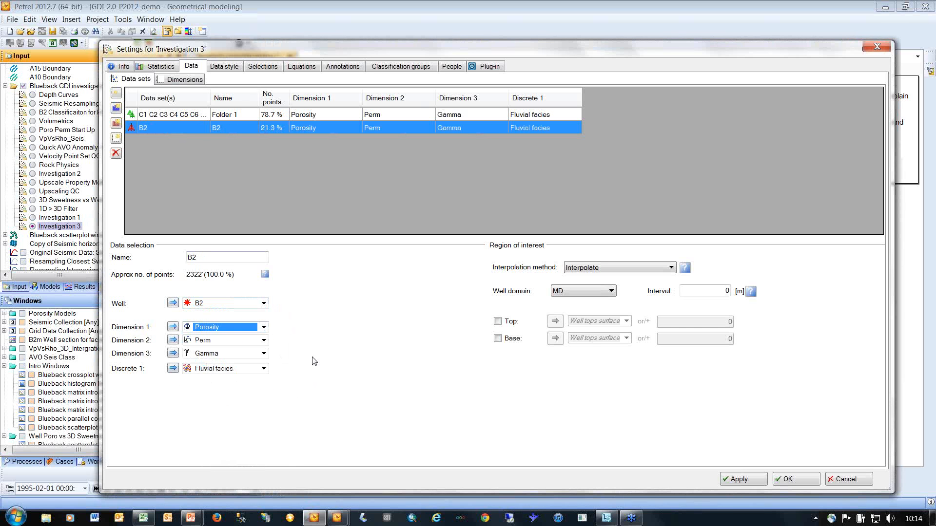
pyautogui.click(788, 479)
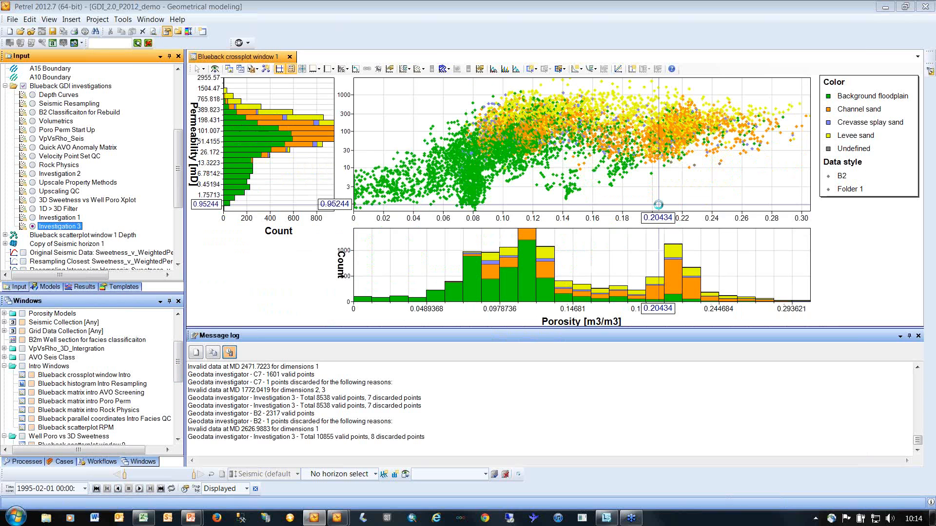
pyautogui.click(918, 336)
# Hide the Folder 1 wells so only B2 is plotted, rescale the axes to its data, and enlarge the crossplot area.
pyautogui.click(408, 69)
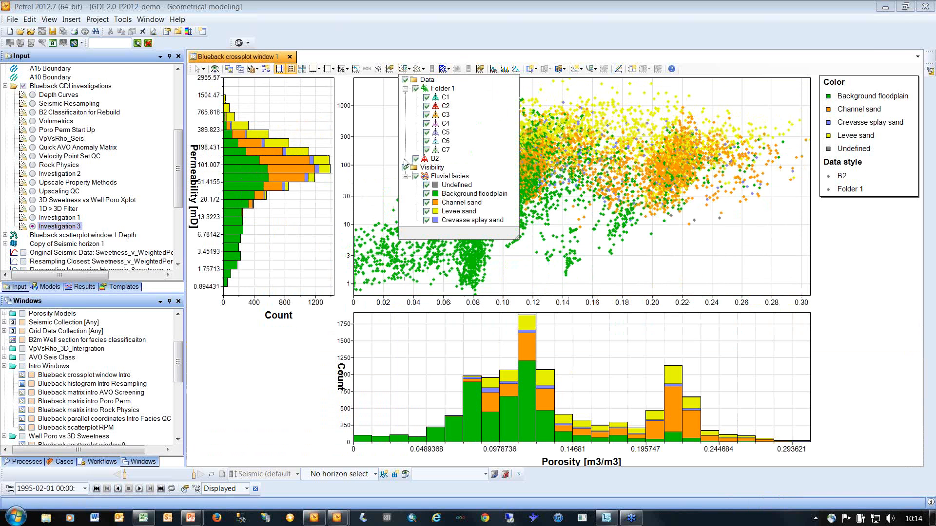
pyautogui.click(415, 89)
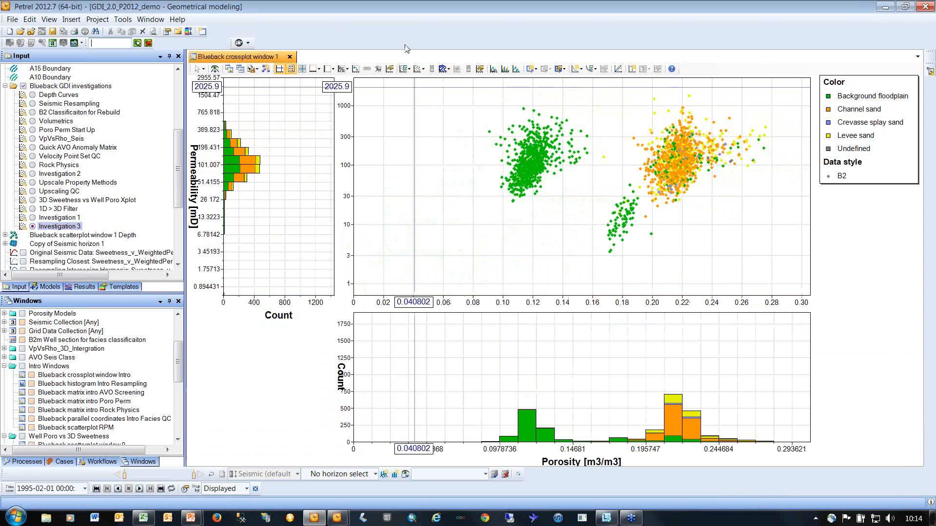
pyautogui.click(215, 69)
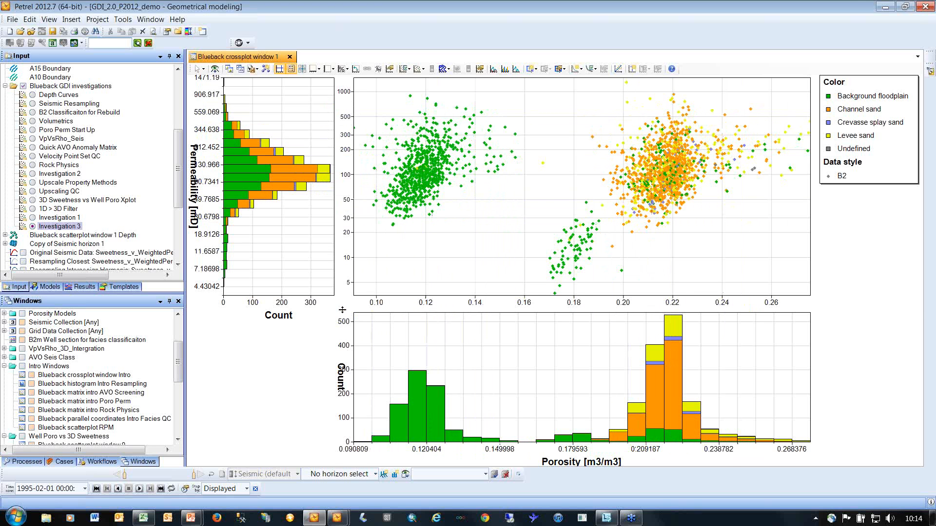
pyautogui.moveTo(343, 310); pyautogui.dragTo(297, 315)
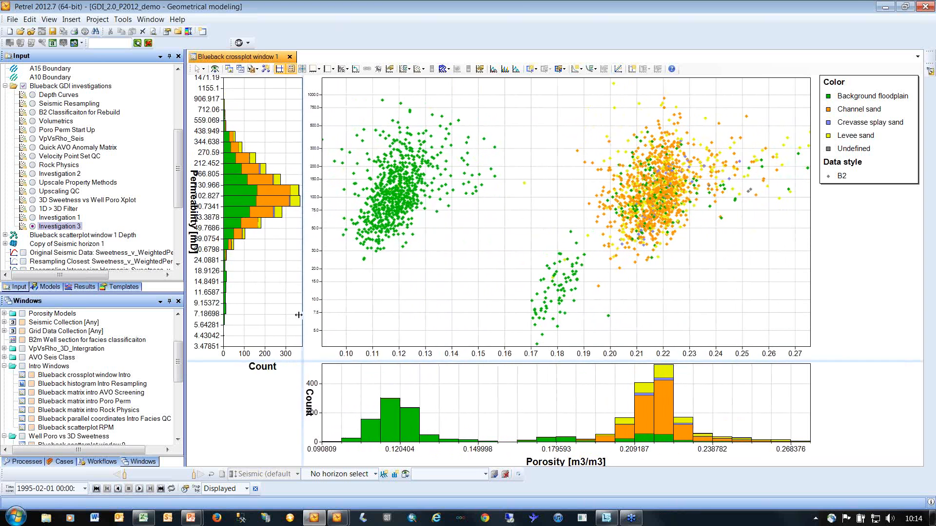
# Add a freehand filter around the low-porosity Background floodplain cluster, from about 0.10 to 0.16 porosity.
pyautogui.click(536, 69)
pyautogui.moveTo(576, 80)
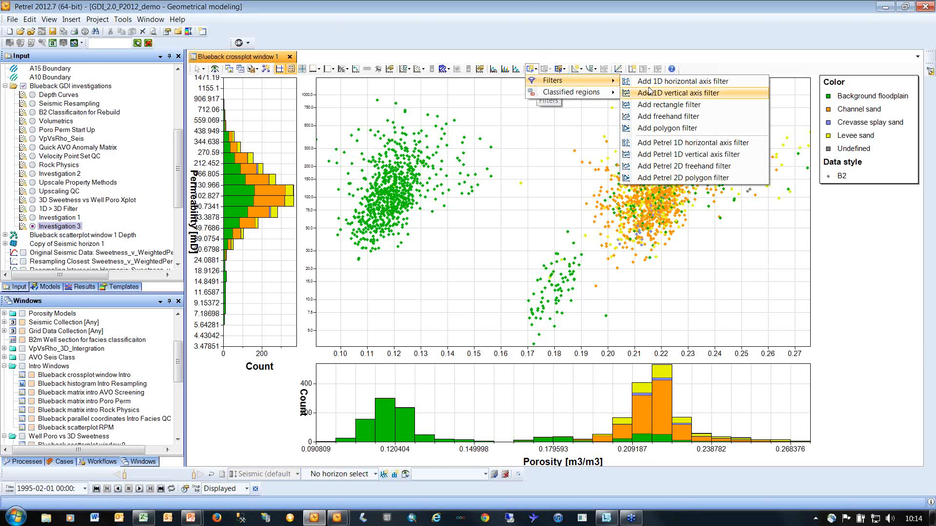
pyautogui.click(667, 116)
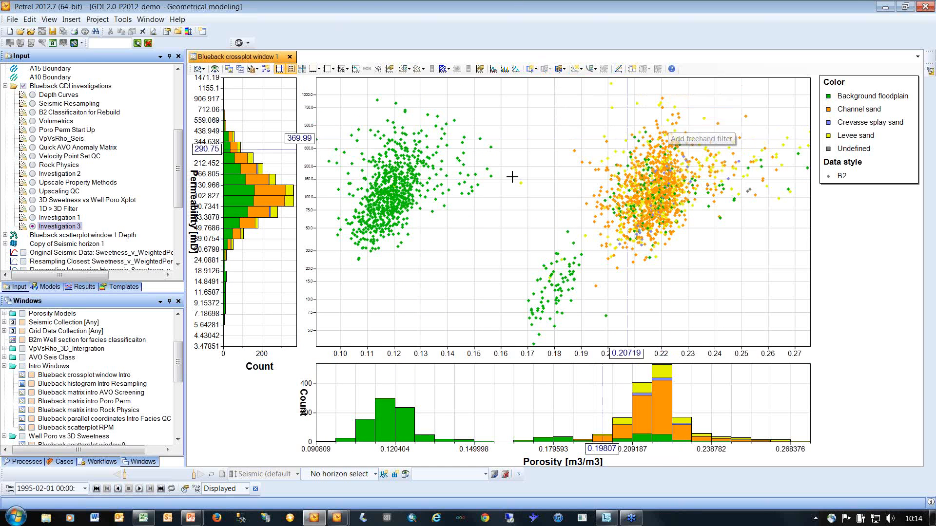
pyautogui.moveTo(390, 99)
pyautogui.mouseDown()
pyautogui.moveTo(363, 115)
pyautogui.moveTo(454, 251)
pyautogui.moveTo(467, 101)
pyautogui.moveTo(426, 93)
pyautogui.mouseUp()
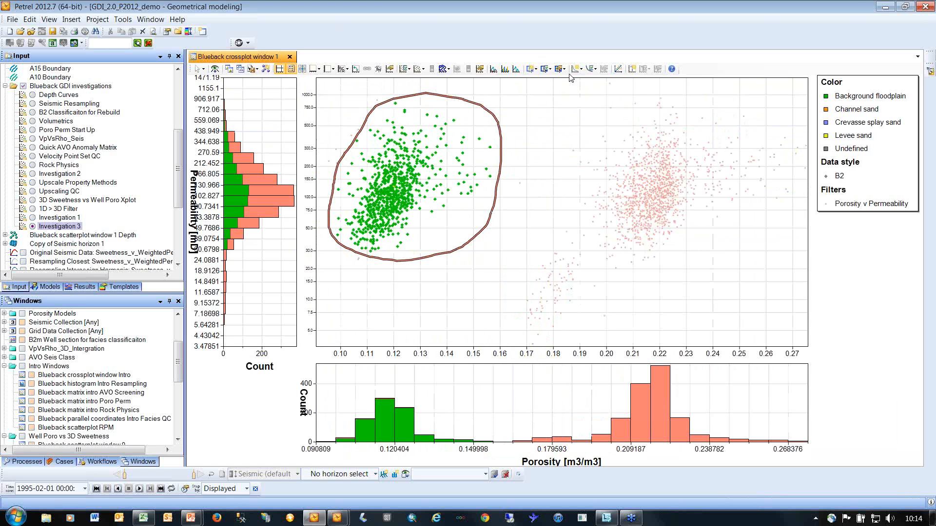
# Add a static exponential fit line to the filtered points and switch off the Porosity v Permeability filter.
pyautogui.click(576, 69)
pyautogui.moveTo(604, 107)
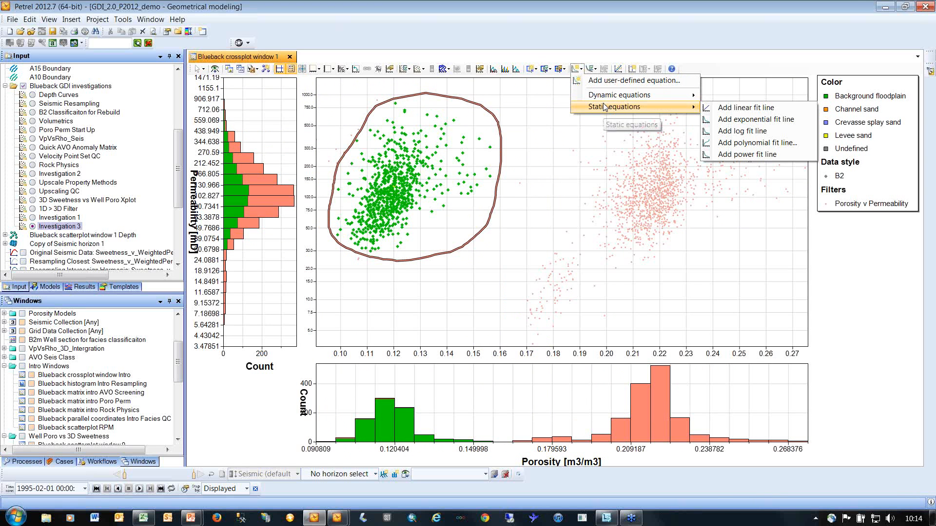
pyautogui.click(741, 119)
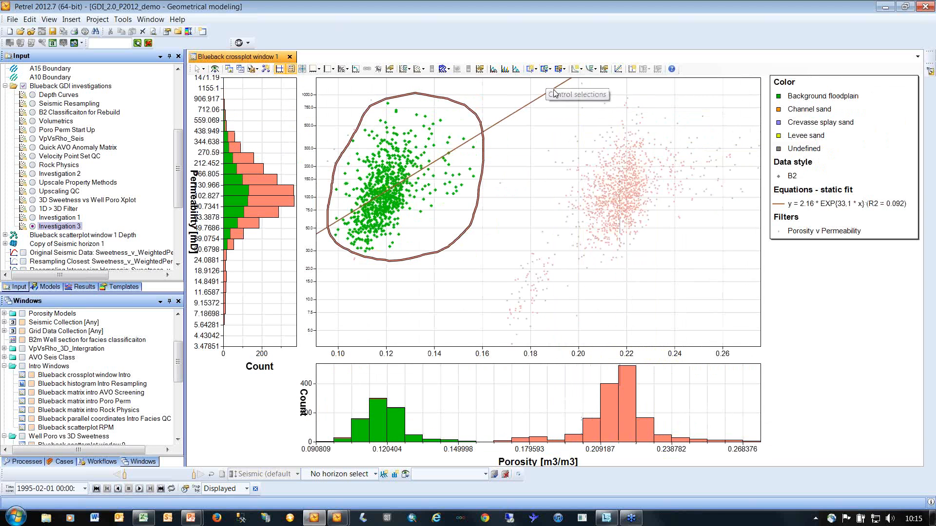
pyautogui.click(546, 69)
pyautogui.click(557, 91)
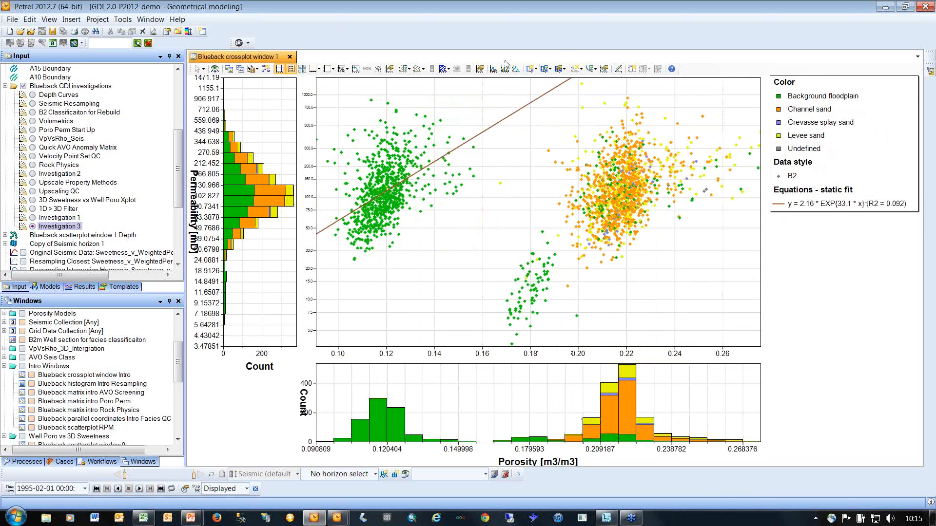
# Add a second freehand filter around the high-porosity cluster, from about 0.19 to 0.27 porosity.
pyautogui.click(531, 69)
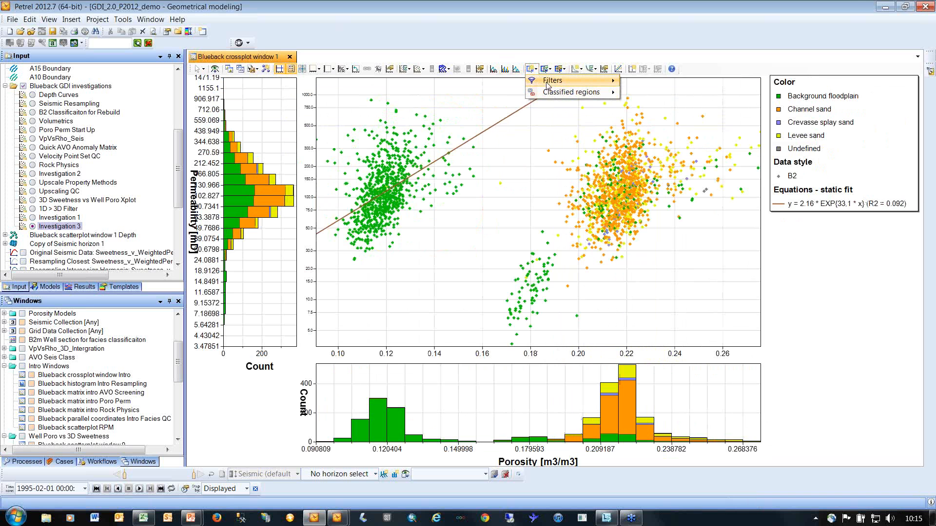
pyautogui.moveTo(548, 82)
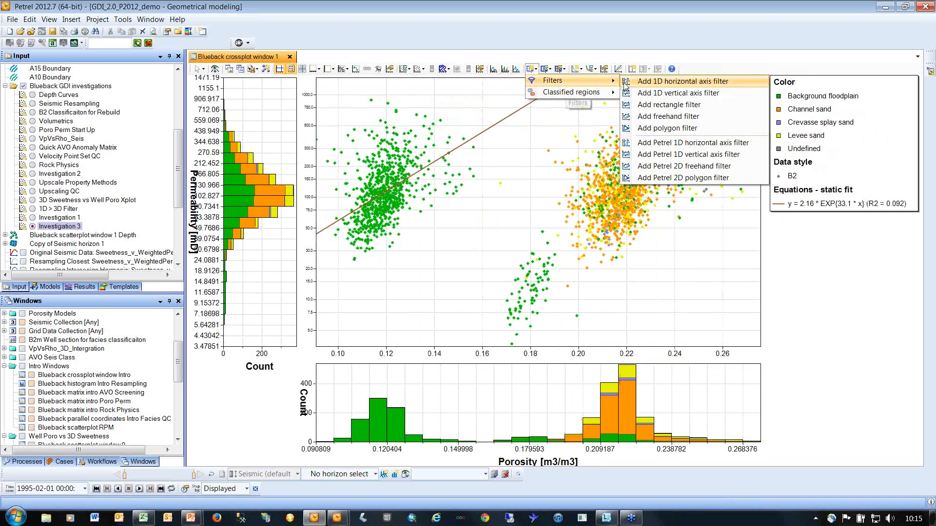
pyautogui.click(663, 116)
pyautogui.moveTo(628, 103)
pyautogui.mouseDown()
pyautogui.moveTo(592, 119)
pyautogui.moveTo(585, 251)
pyautogui.moveTo(733, 223)
pyautogui.moveTo(631, 103)
pyautogui.mouseUp()
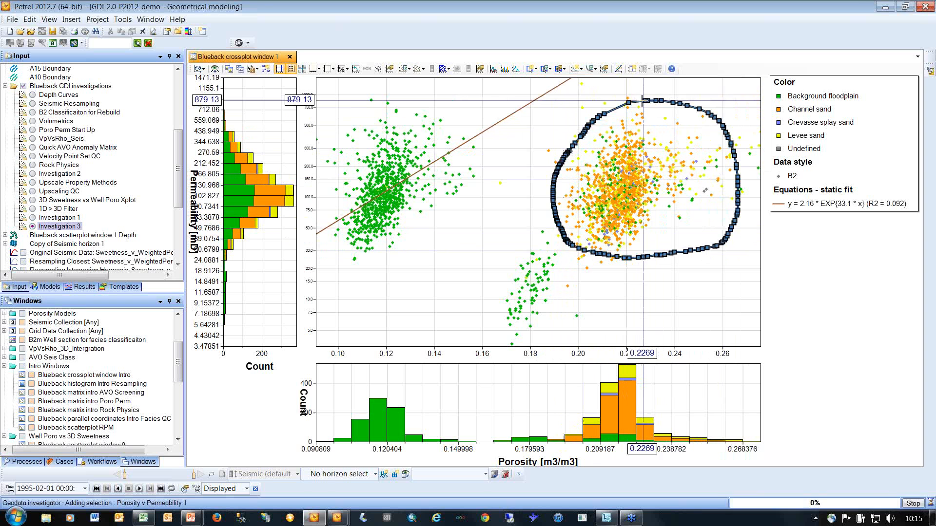
# Add a static exponential fit line to the filtered high-porosity points and switch off the Porosity v Permeability 1 filter.
pyautogui.click(580, 71)
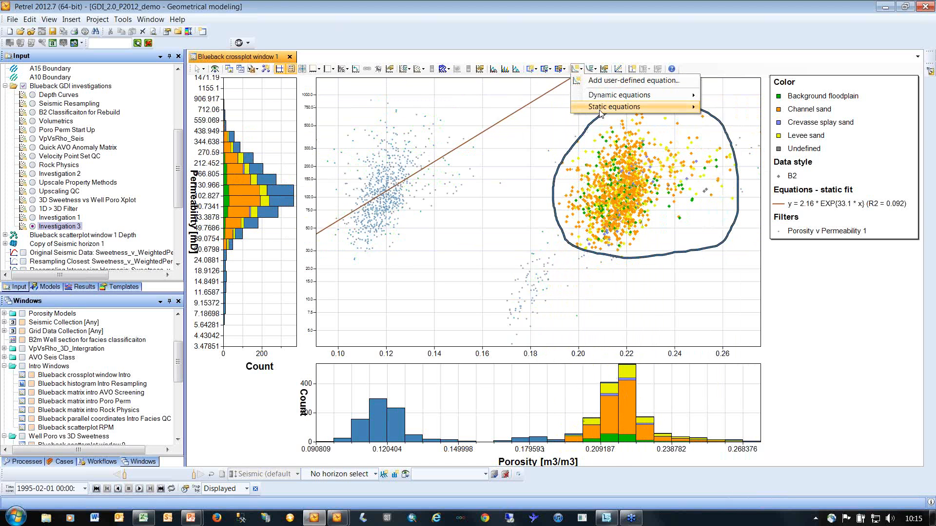
pyautogui.moveTo(634, 107)
pyautogui.click(743, 119)
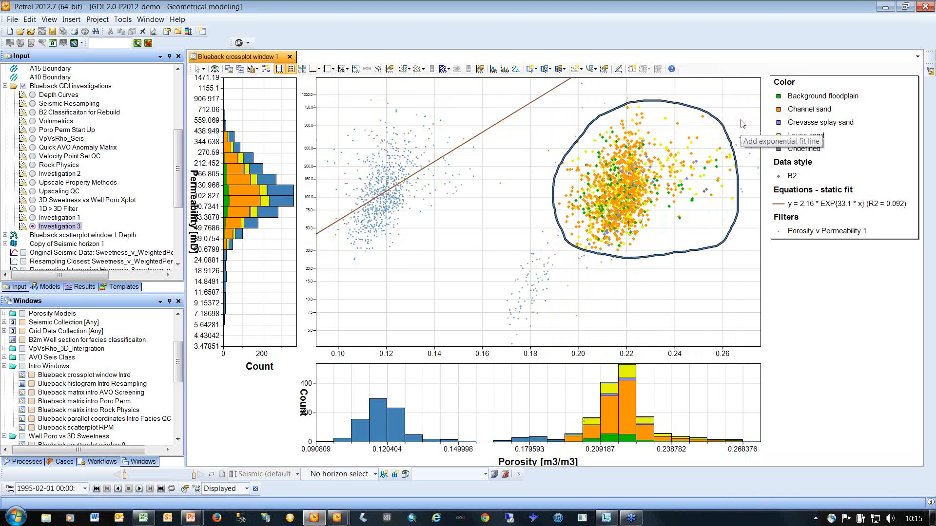
pyautogui.click(535, 69)
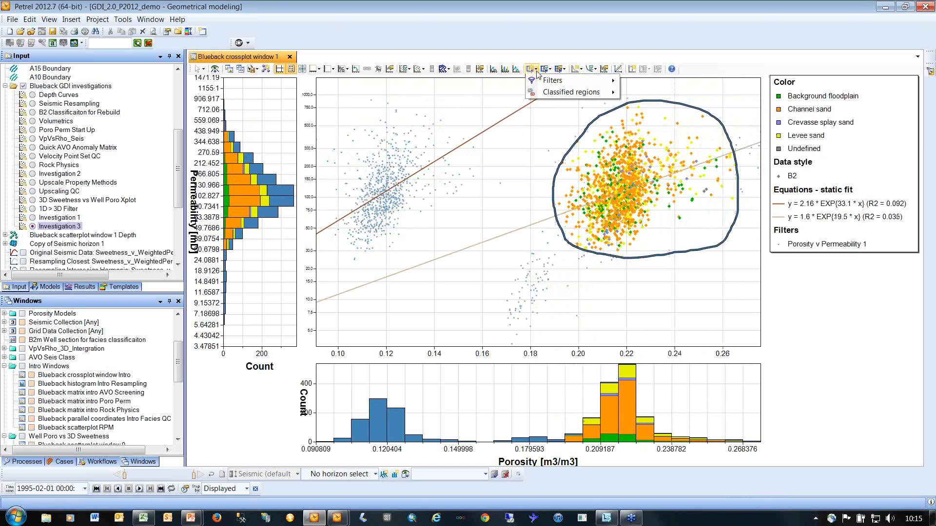
pyautogui.click(549, 70)
pyautogui.click(553, 90)
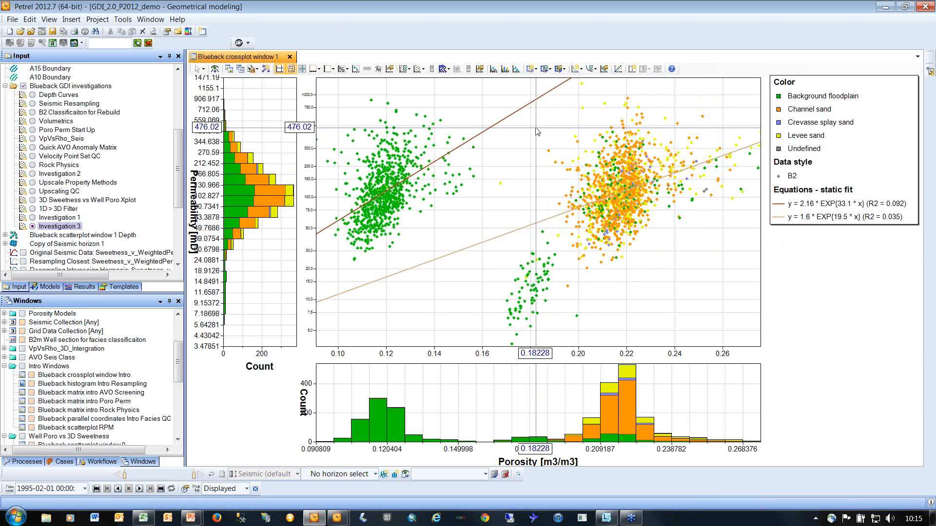
# Format both exponential fits in Investigation 3 with black lines, displayed equations and displayed errors.
pyautogui.click(605, 69)
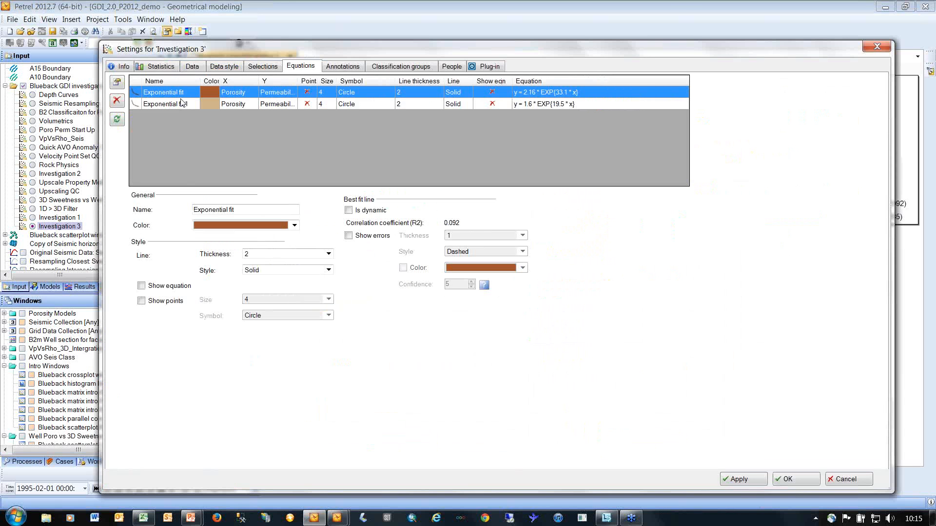
pyautogui.keyDown('shift'); pyautogui.click(180, 104); pyautogui.keyUp('shift')
pyautogui.click(294, 226)
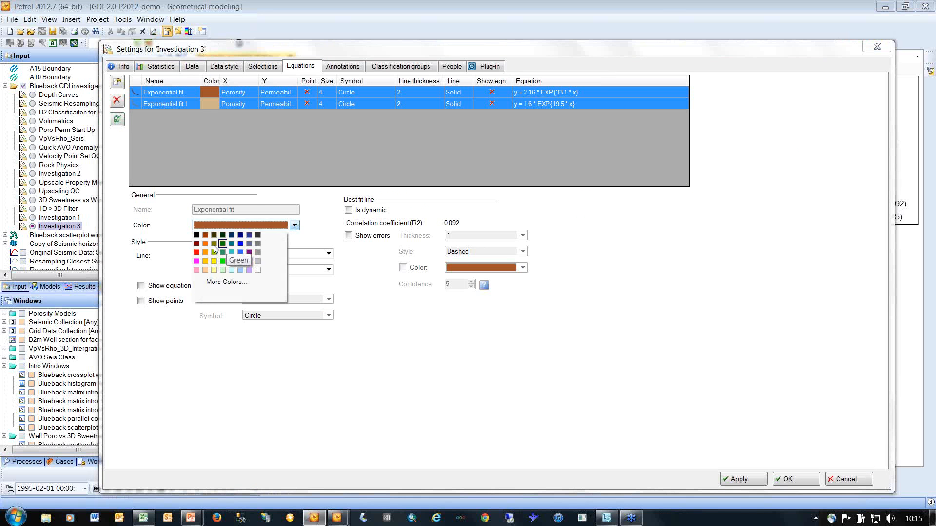
pyautogui.click(213, 244)
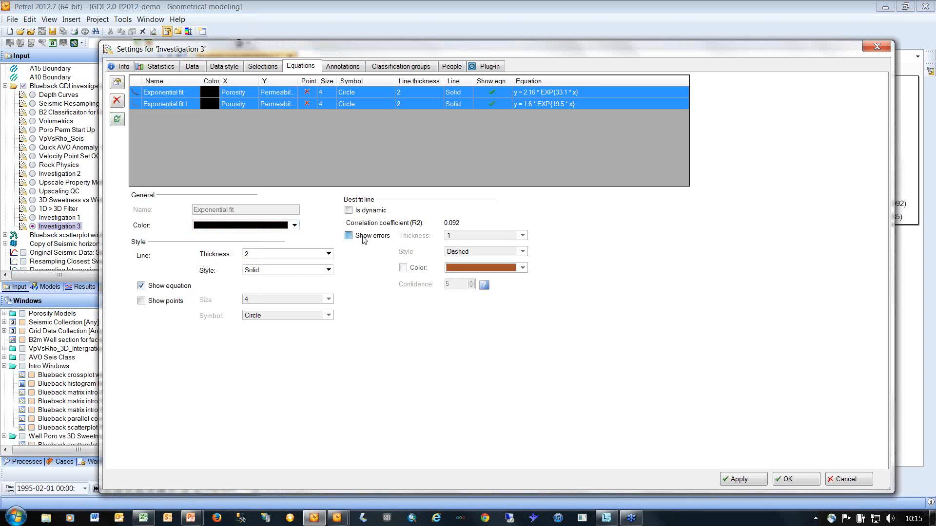
# Color the error lines of the first exponential fit red and lower its confidence setting by three.
pyautogui.keyDown('ctrl'); pyautogui.click(189, 107); pyautogui.keyUp('ctrl')
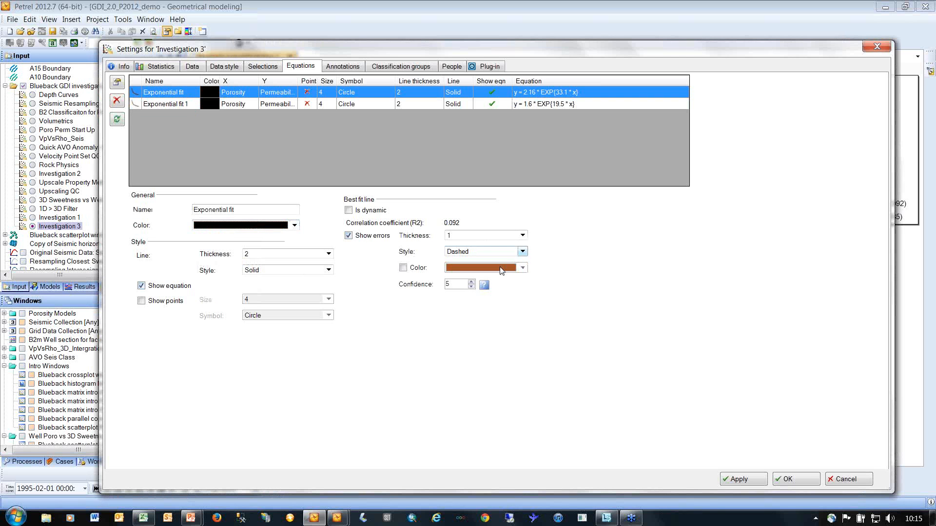
pyautogui.click(522, 267)
pyautogui.click(449, 295)
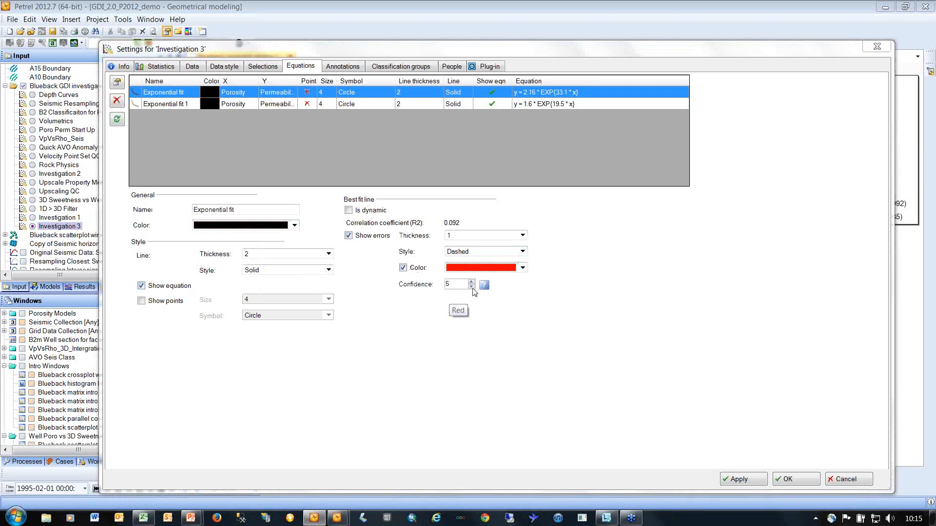
pyautogui.click(472, 288)
pyautogui.click(471, 287)
pyautogui.click(471, 287)
# Color the error lines of Exponential fit 1 pink, set its confidence to 2, apply the equation settings and close the message log.
pyautogui.click(164, 104)
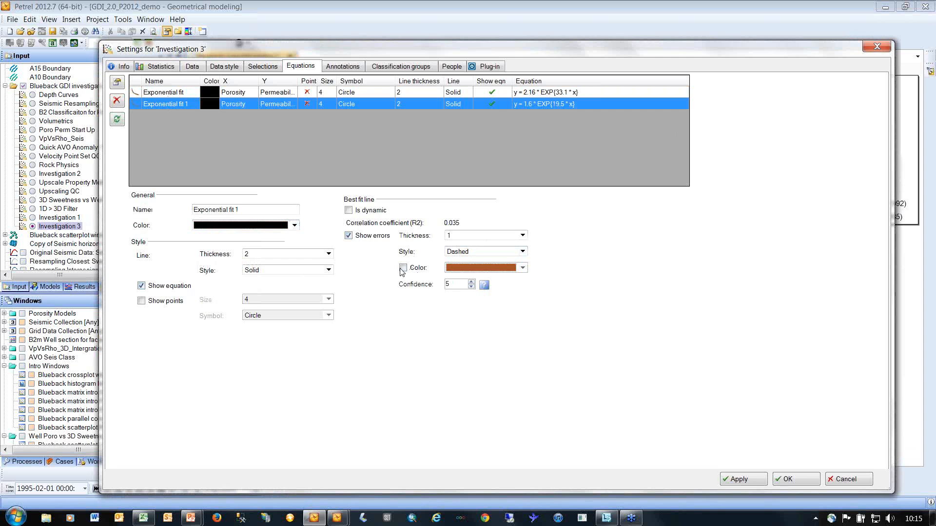
pyautogui.click(520, 268)
pyautogui.click(453, 307)
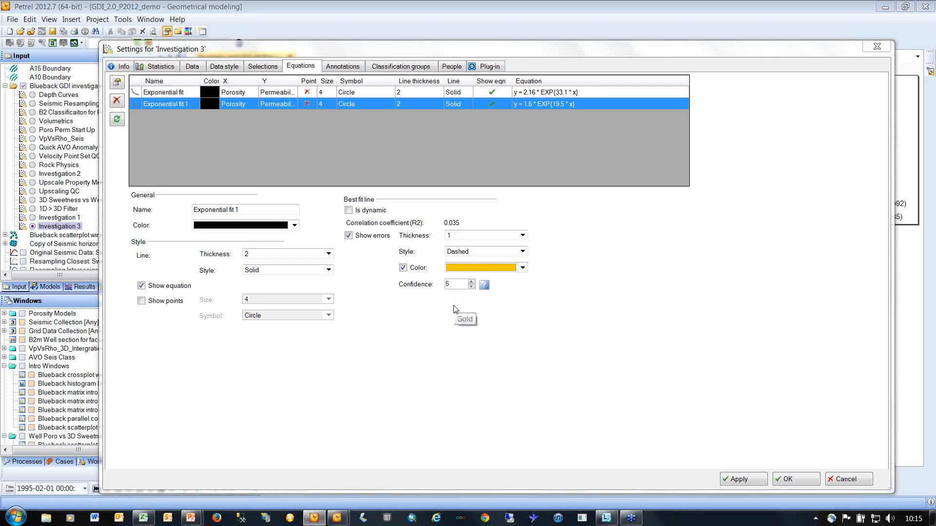
pyautogui.click(522, 267)
pyautogui.click(447, 303)
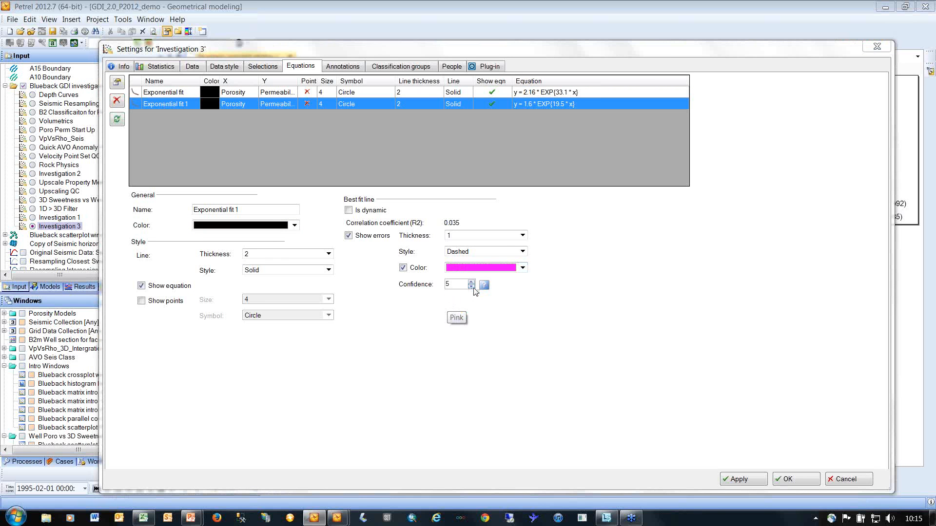
pyautogui.click(471, 287)
pyautogui.click(472, 287)
pyautogui.click(471, 287)
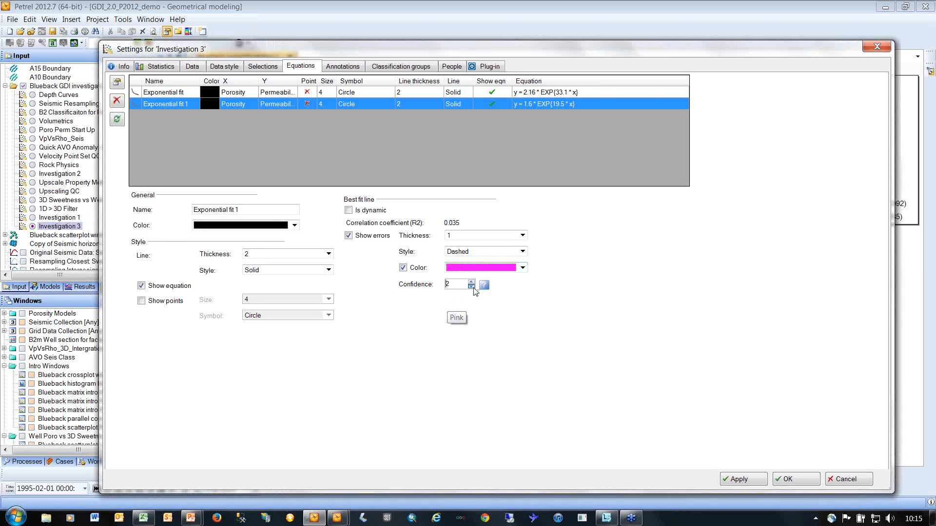
pyautogui.click(799, 481)
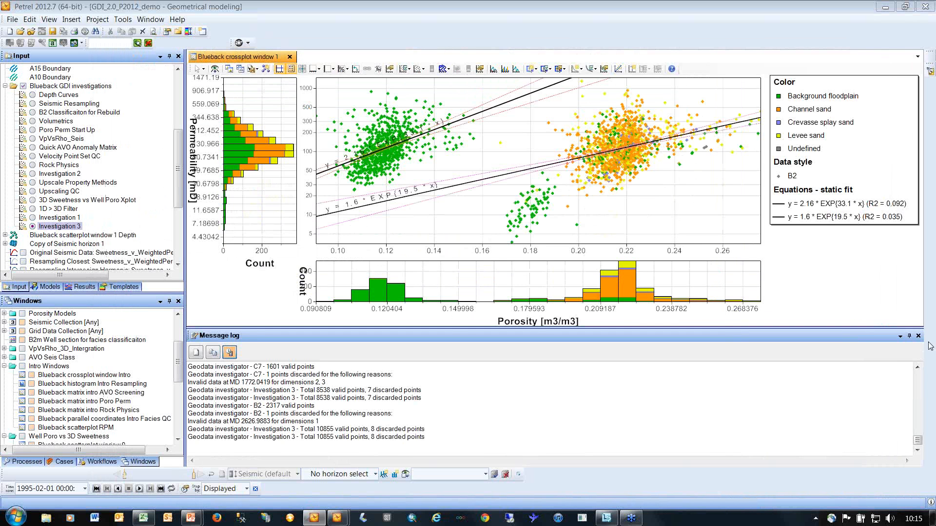
pyautogui.click(919, 335)
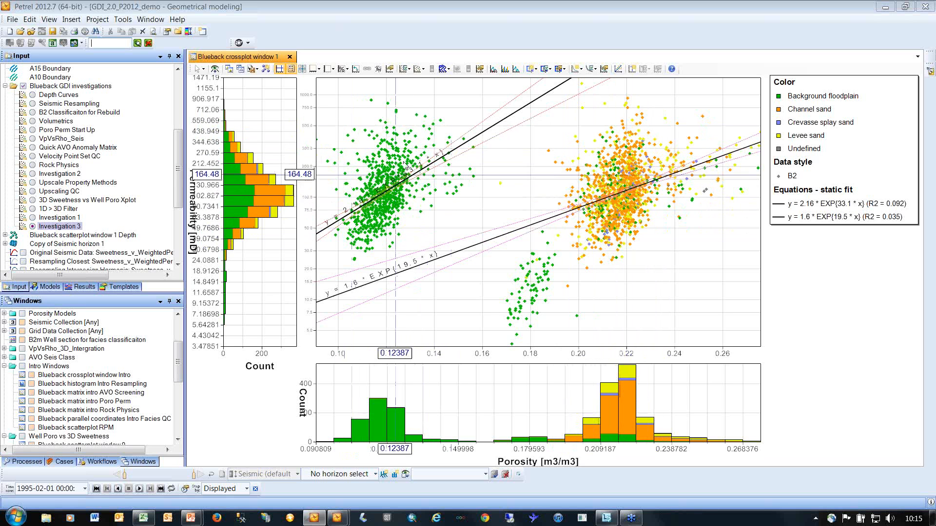
# Display the B2 data as point density and increase the number of bins on the Porosity and Permeability axes.
pyautogui.click(605, 191)
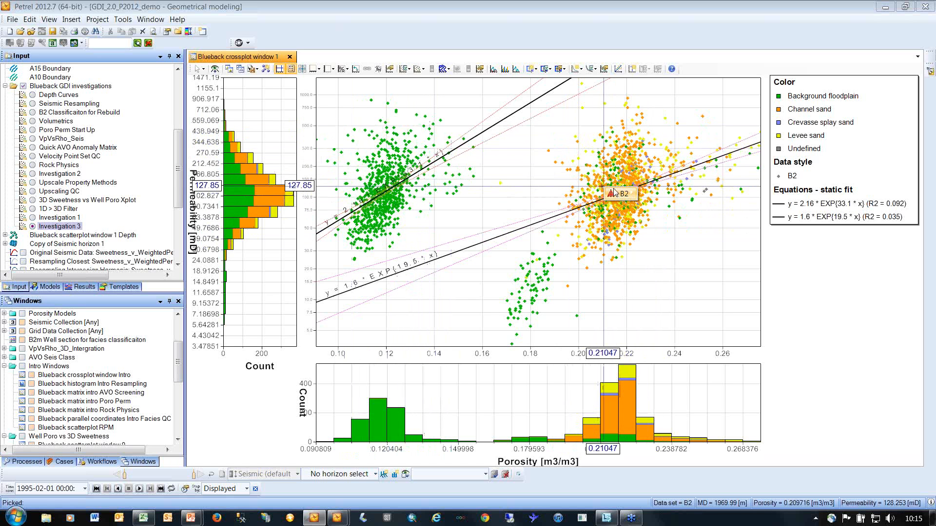
pyautogui.rightClick(619, 194)
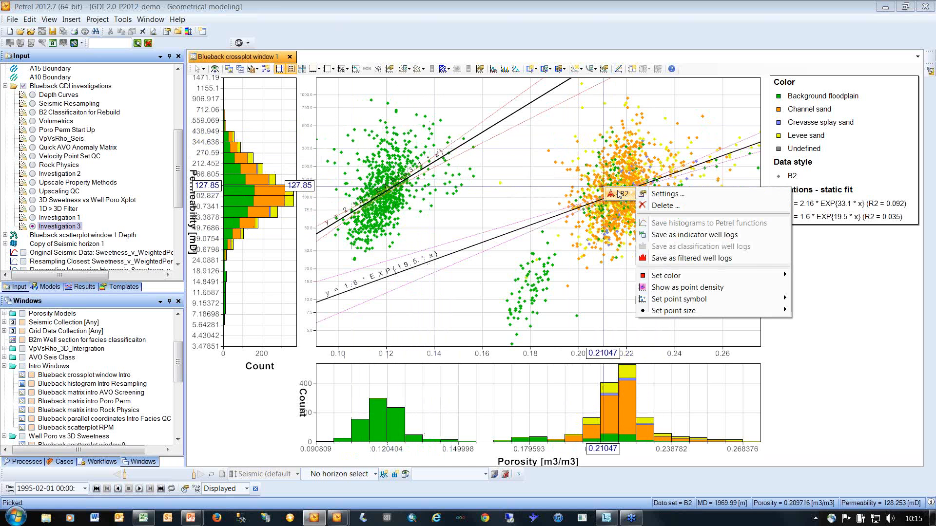
pyautogui.click(681, 288)
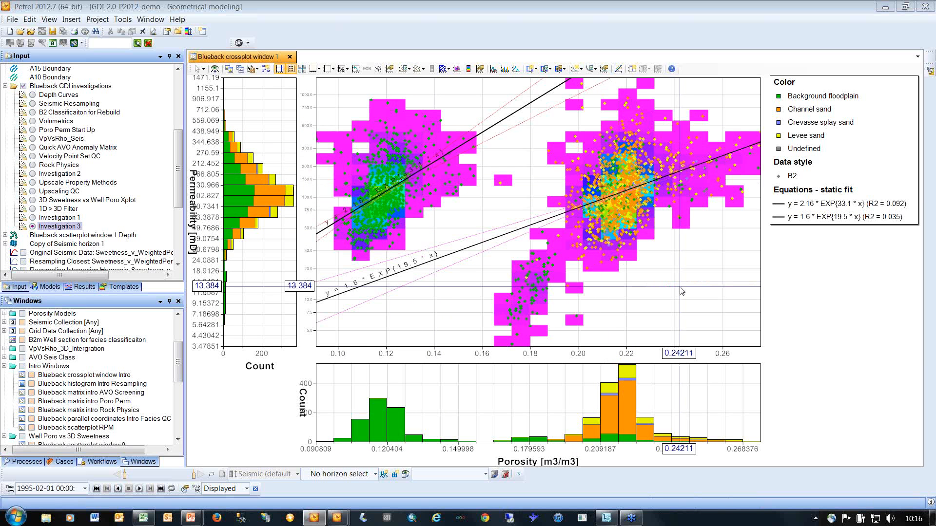
pyautogui.rightClick(557, 449)
pyautogui.click(594, 465)
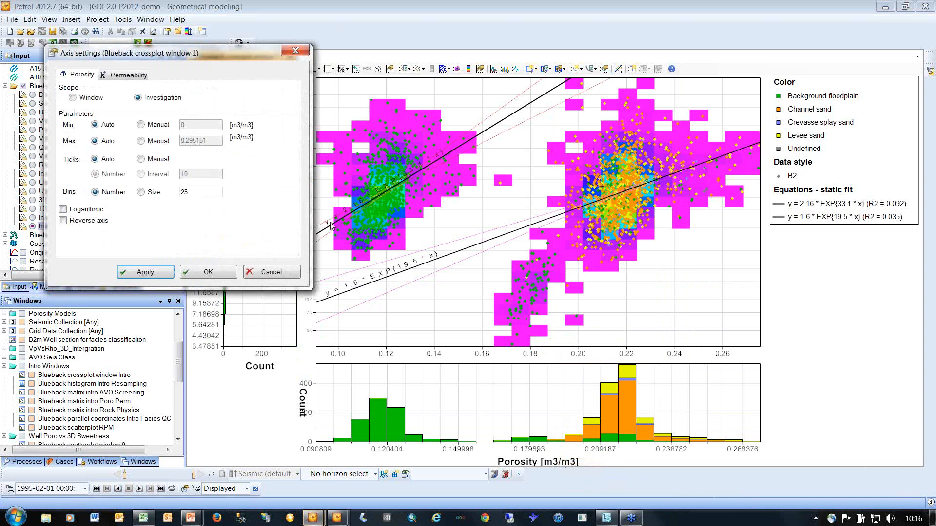
pyautogui.doubleClick(204, 192)
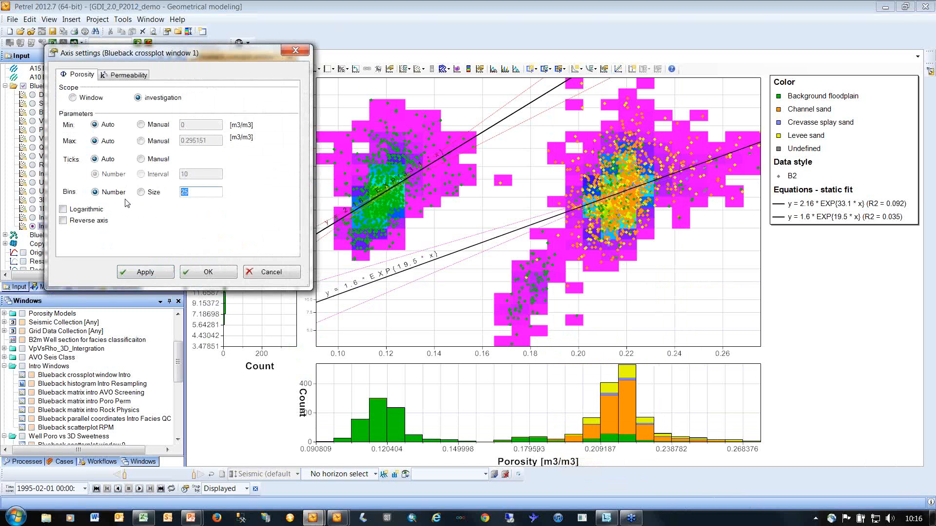
pyautogui.click(127, 77)
pyautogui.click(208, 272)
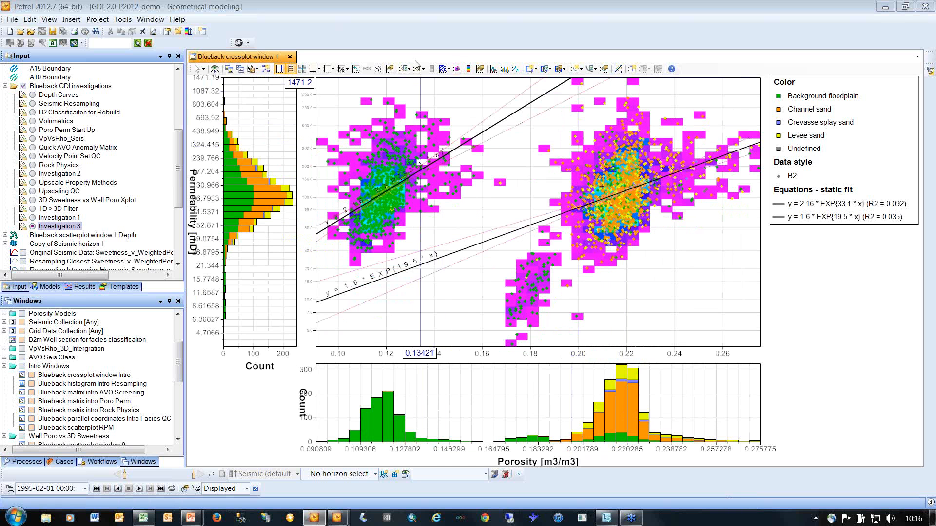
# Show the point density color scale and set the B2 point size to 3.
pyautogui.click(469, 70)
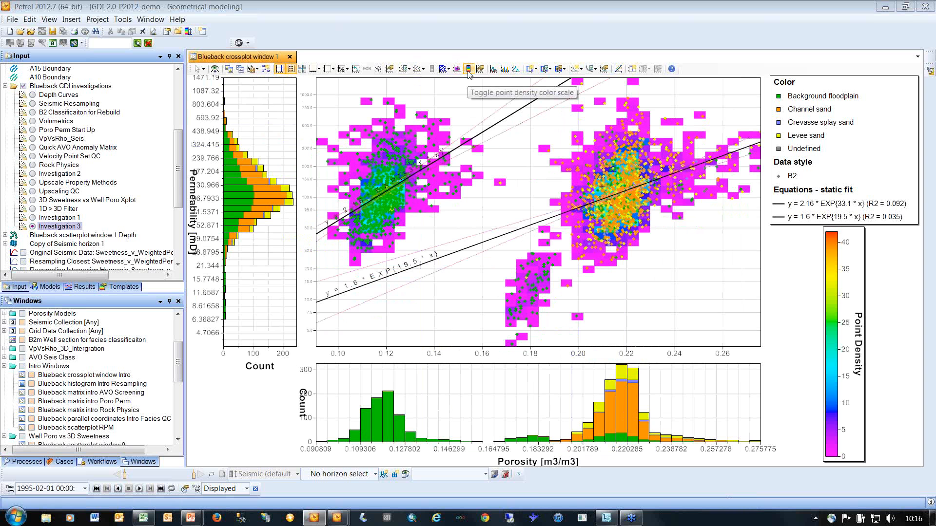
pyautogui.rightClick(635, 187)
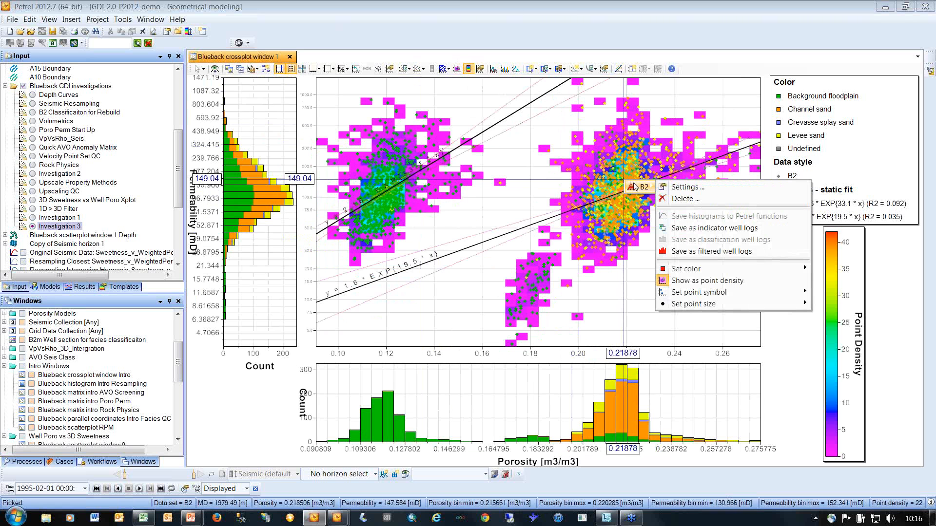
pyautogui.click(826, 327)
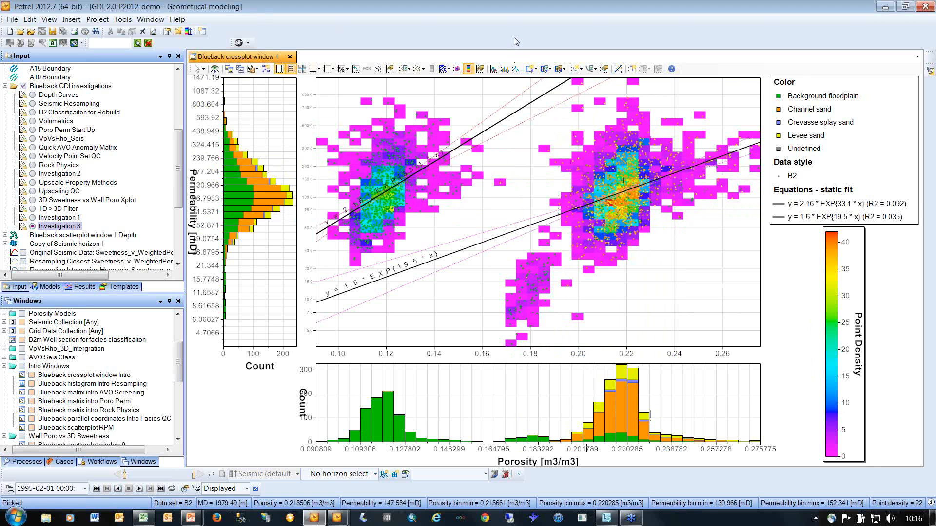
# Hide both exponential fit equations from the crossplot.
pyautogui.click(536, 70)
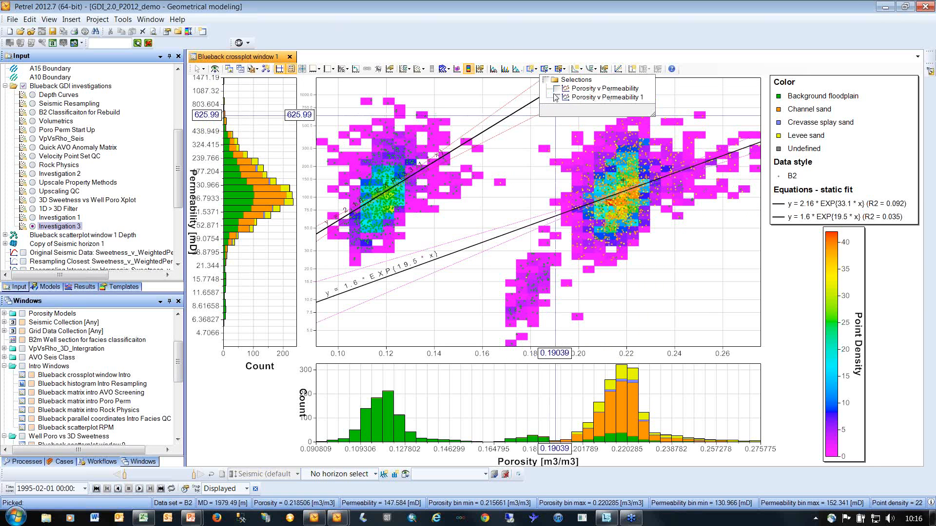
pyautogui.click(591, 69)
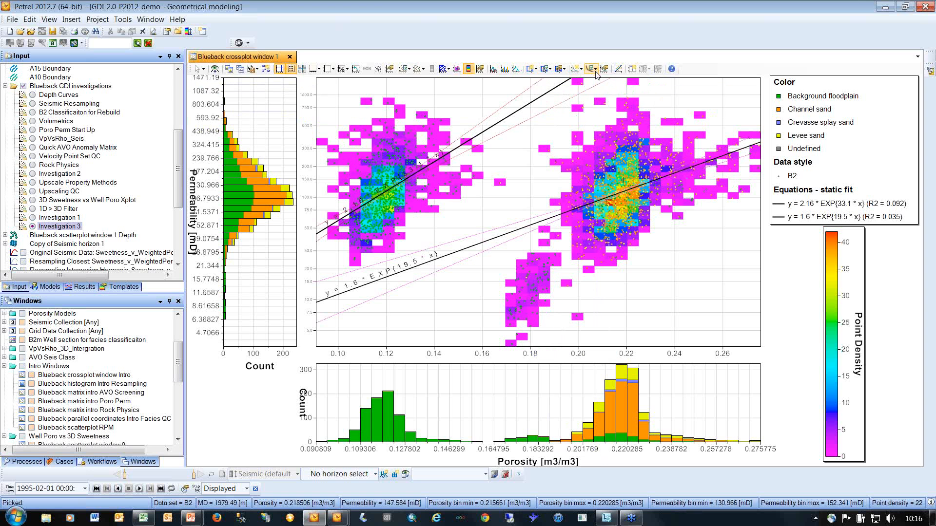
pyautogui.click(591, 69)
pyautogui.click(591, 79)
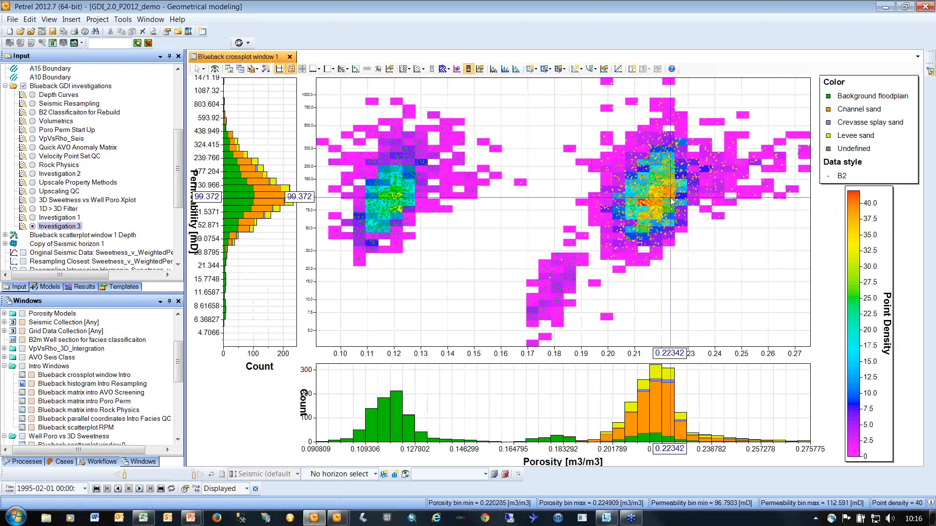
# Turn off the point density display for B2 and enlarge its points.
pyautogui.rightClick(663, 195)
pyautogui.moveTo(687, 207)
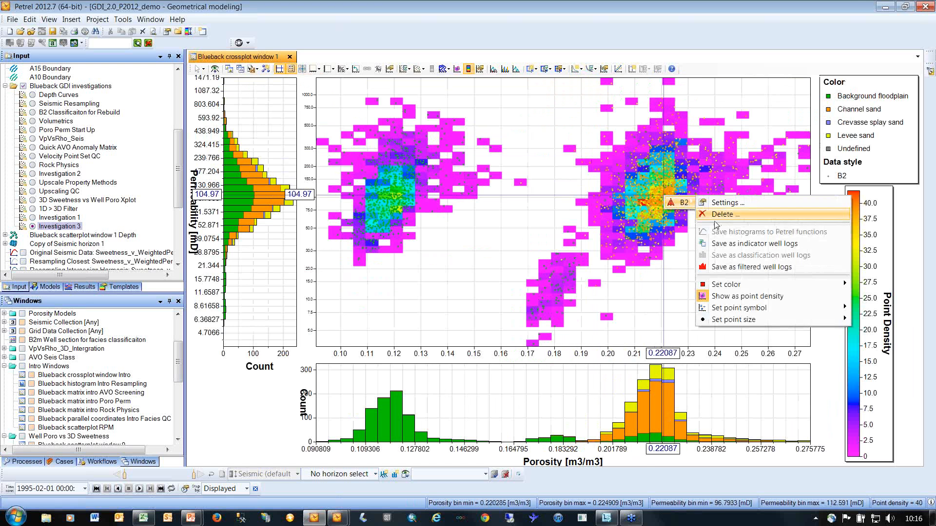
pyautogui.click(726, 297)
pyautogui.rightClick(668, 194)
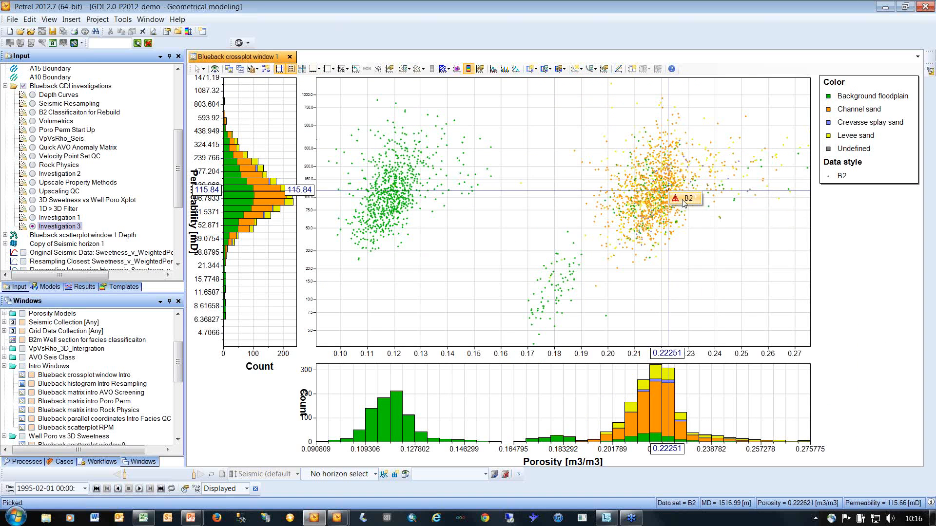
pyautogui.moveTo(685, 198)
pyautogui.moveTo(753, 316)
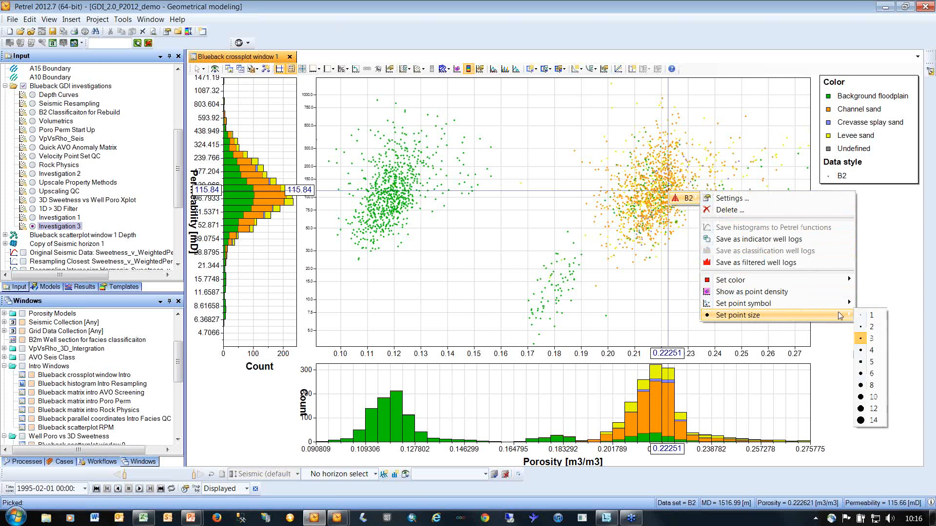
pyautogui.click(870, 367)
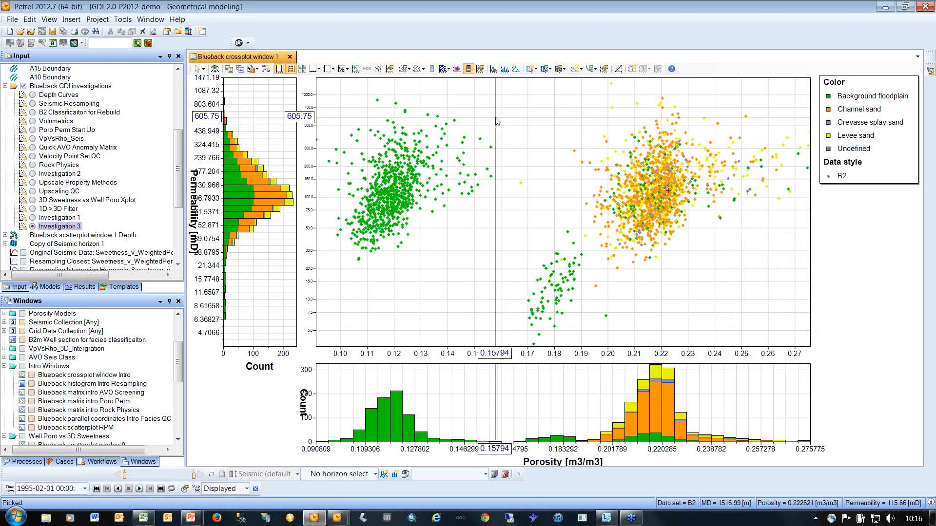
# Color the points by a continuous property instead of facies and add a freehand classified region around the low-porosity cluster, about 0.09 to 0.16 porosity.
pyautogui.click(419, 69)
pyautogui.click(436, 104)
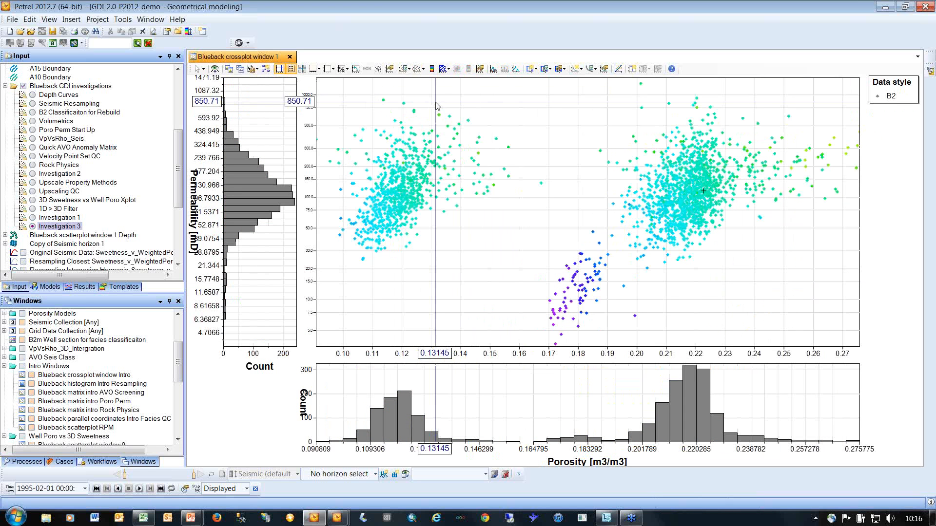
pyautogui.click(536, 69)
pyautogui.moveTo(551, 93)
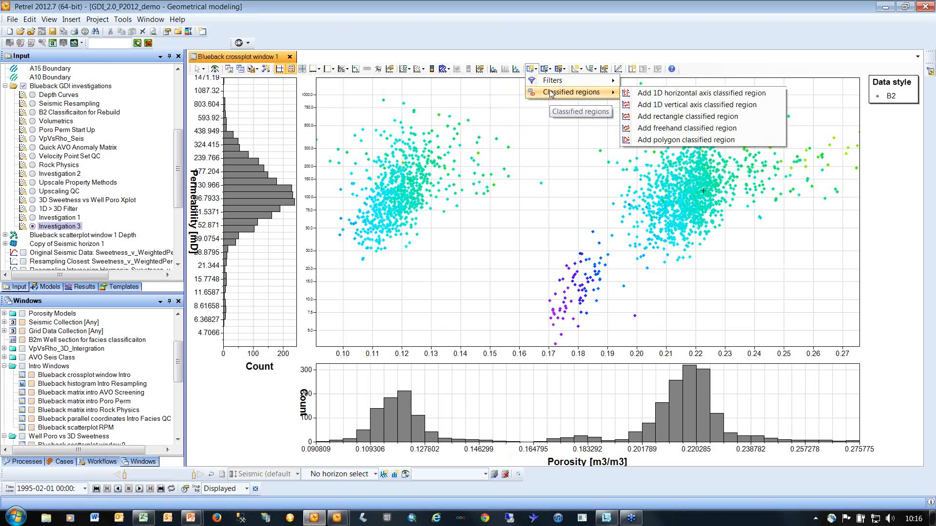
pyautogui.click(656, 128)
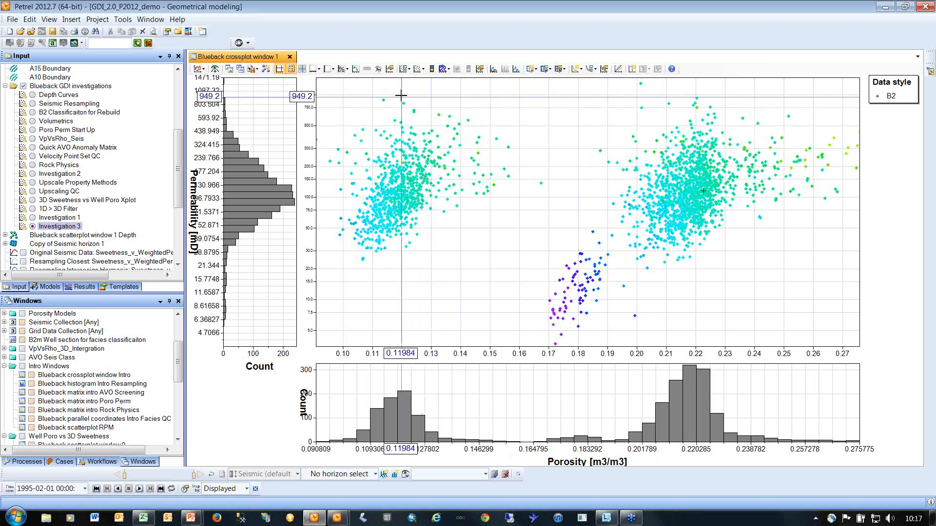
pyautogui.moveTo(397, 96)
pyautogui.mouseDown()
pyautogui.moveTo(317, 162)
pyautogui.moveTo(396, 261)
pyautogui.moveTo(435, 105)
pyautogui.mouseUp()
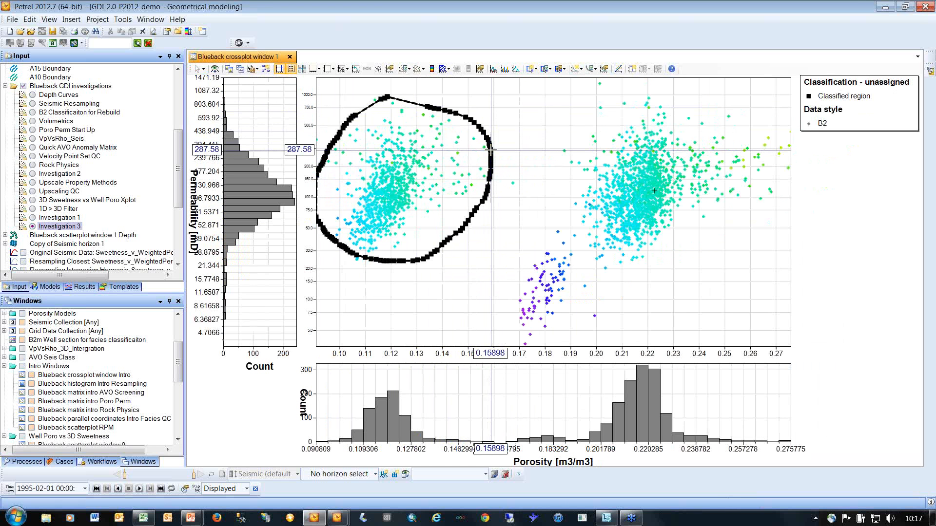
# Create a classification group for Investigation 3 using the Geodata investigator classification template.
pyautogui.rightClick(491, 150)
pyautogui.moveTo(517, 162)
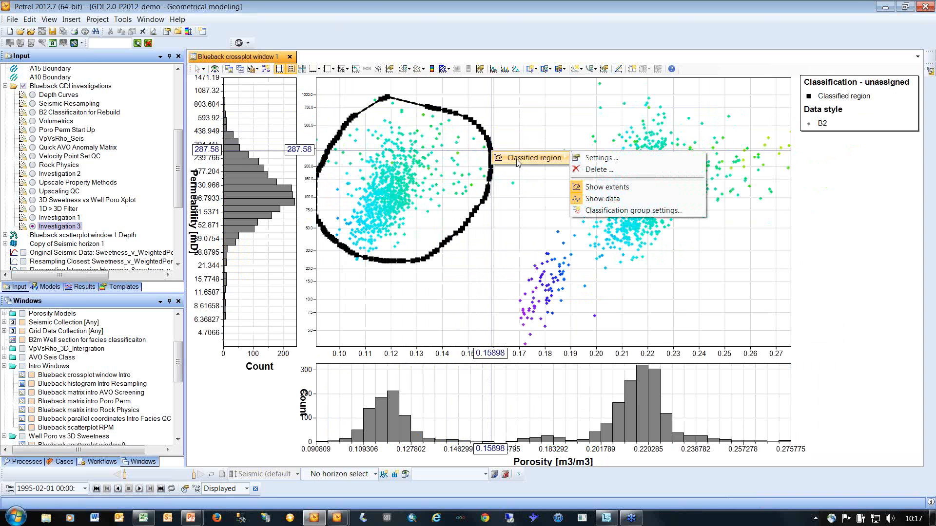
pyautogui.click(627, 208)
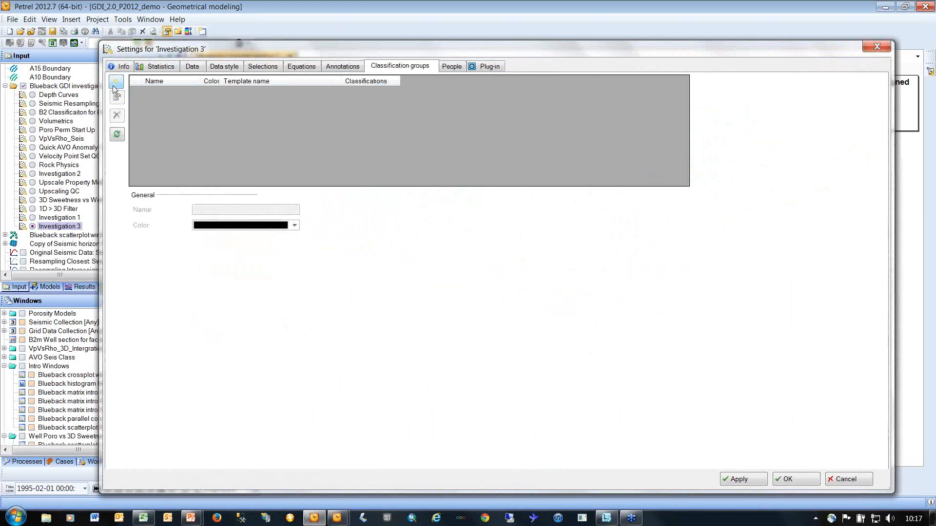
pyautogui.click(114, 86)
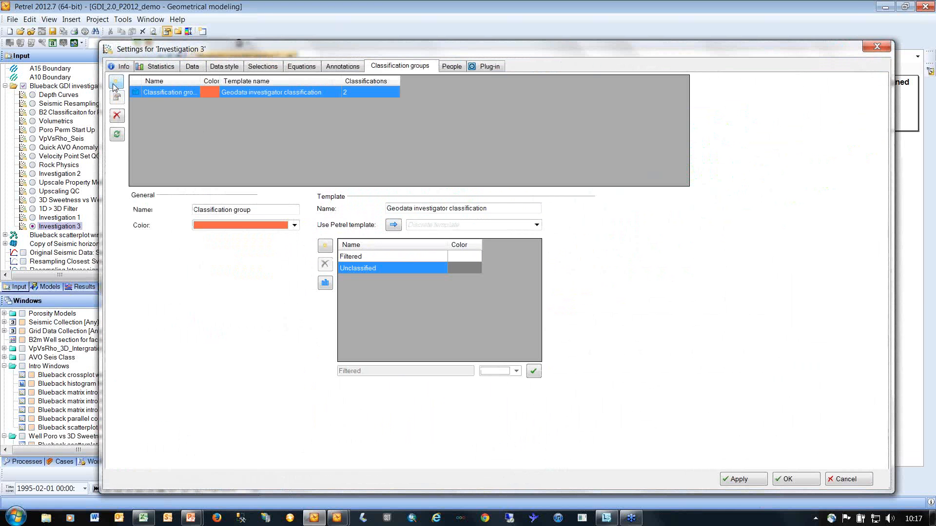
pyautogui.click(537, 225)
pyautogui.click(469, 451)
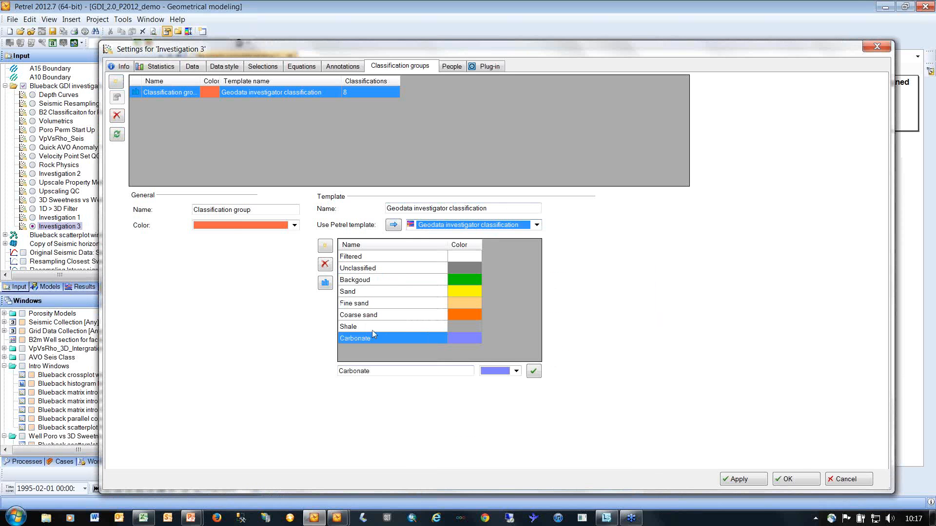
pyautogui.click(801, 477)
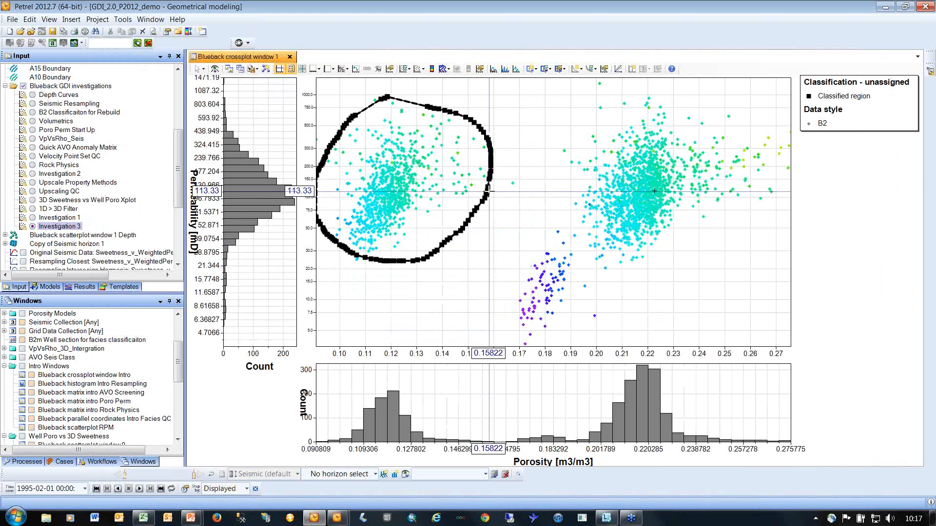
# Assign the Carbonate class from the classification group to the freehand region around the low-porosity cluster.
pyautogui.rightClick(490, 197)
pyautogui.moveTo(531, 199)
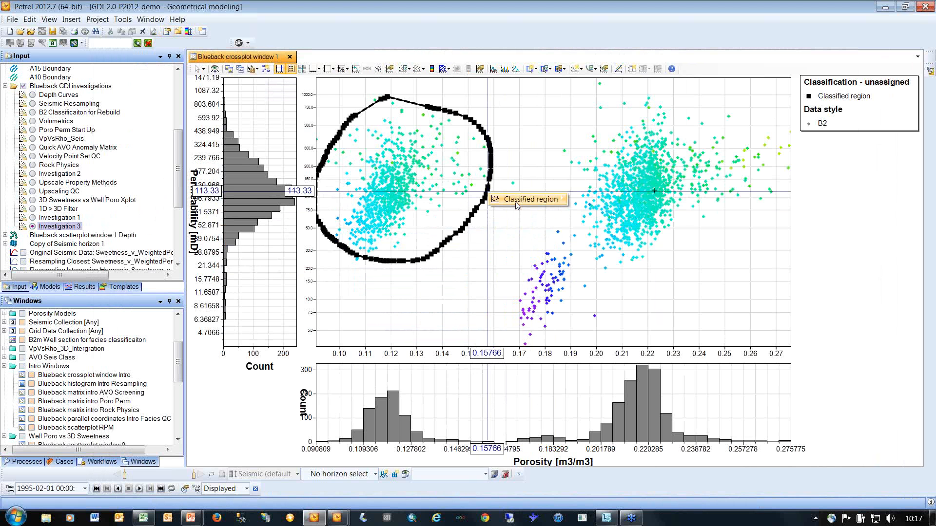
pyautogui.moveTo(649, 252)
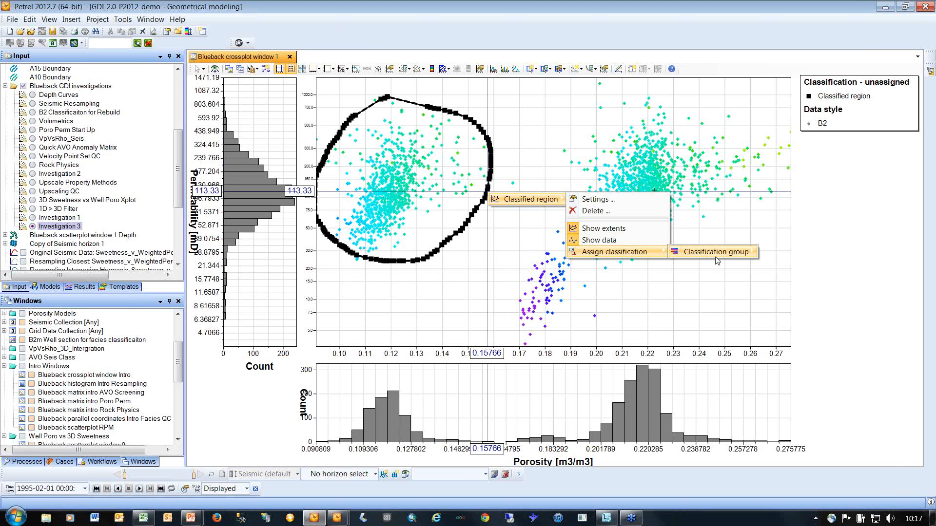
pyautogui.moveTo(718, 261)
pyautogui.click(785, 310)
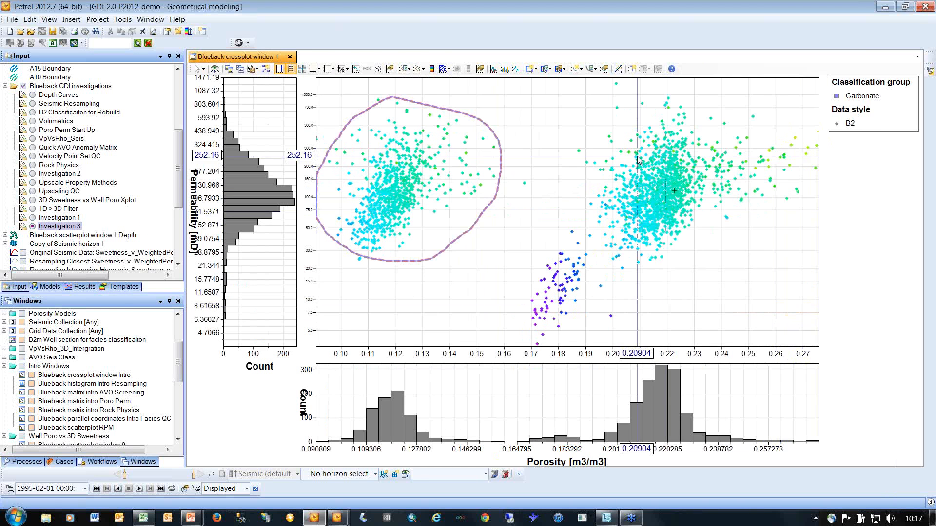
# Add a freehand classified region around the high-porosity cluster, about 0.19 to 0.26 porosity, and assign it the Coarse sand class.
pyautogui.click(535, 69)
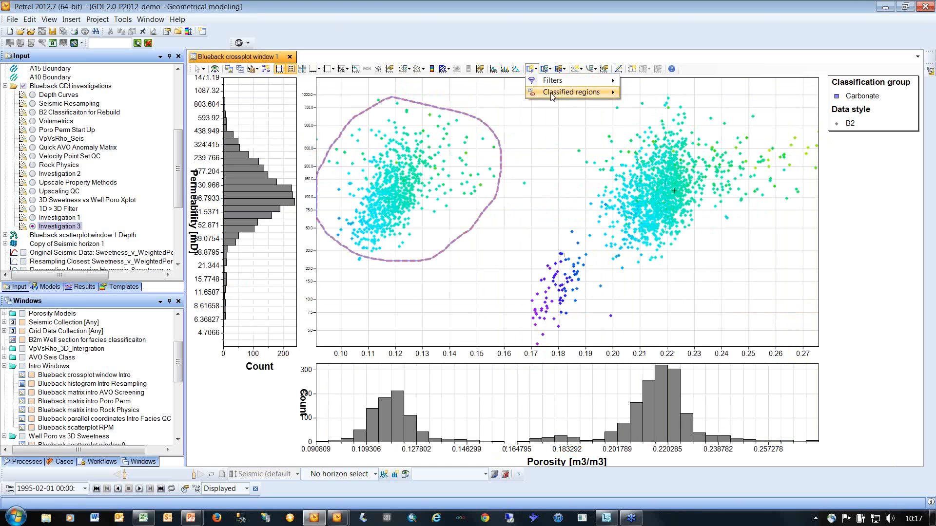
pyautogui.moveTo(556, 96)
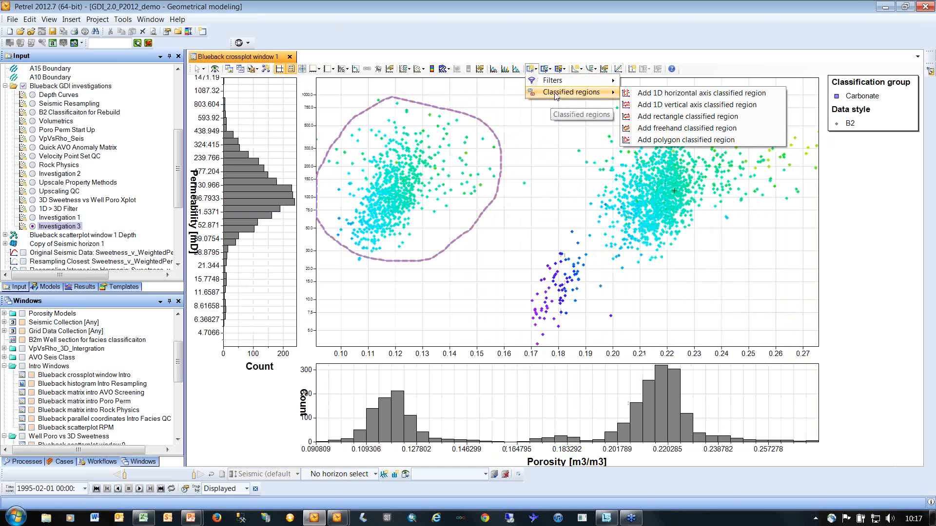
pyautogui.click(666, 128)
pyautogui.moveTo(655, 105)
pyautogui.mouseDown()
pyautogui.moveTo(600, 184)
pyautogui.moveTo(766, 215)
pyautogui.moveTo(722, 101)
pyautogui.mouseUp()
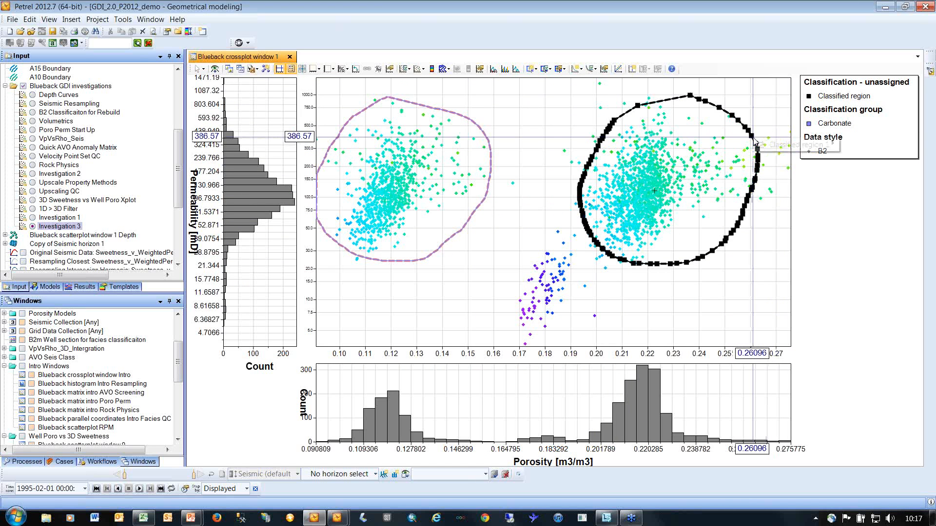
pyautogui.rightClick(754, 139)
pyautogui.moveTo(783, 153)
pyautogui.moveTo(707, 197)
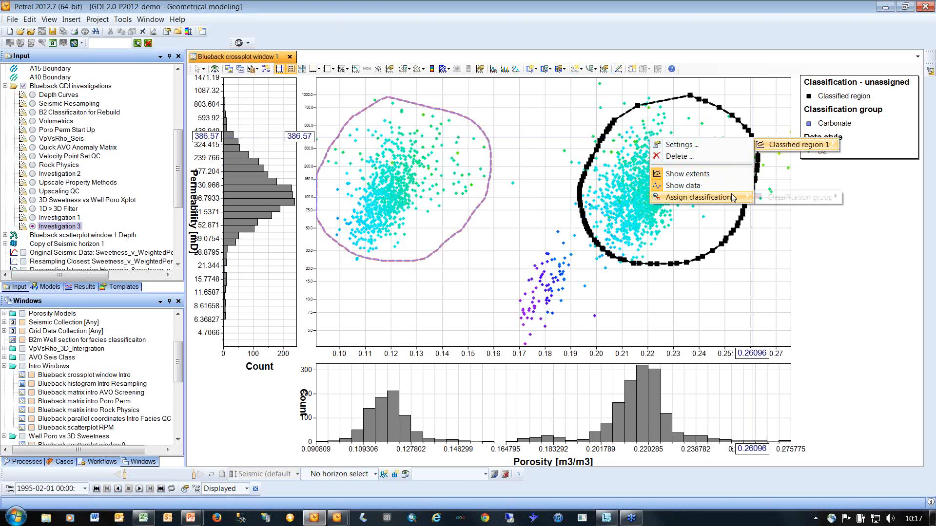
pyautogui.moveTo(799, 197)
pyautogui.click(873, 233)
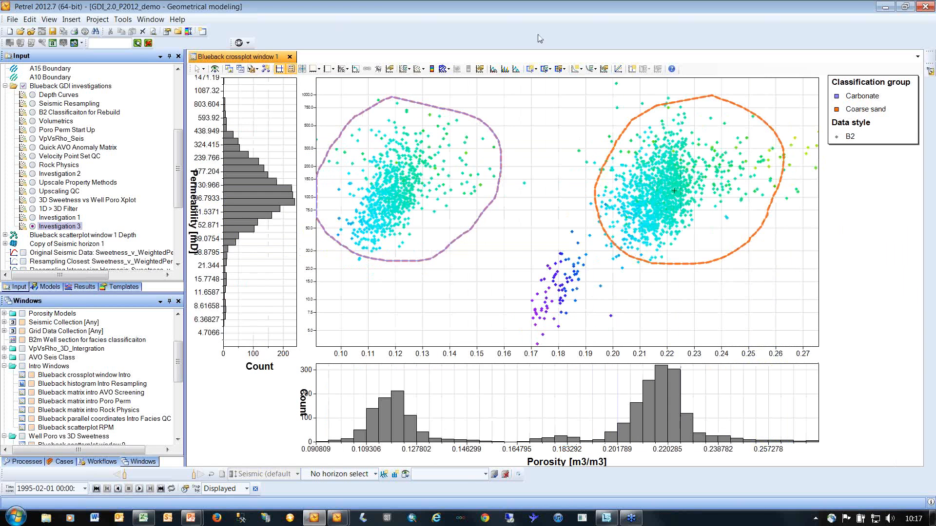
# Add a freehand classified region around the low-permeability cluster, about 0.165 to 0.20 porosity, and assign it the Shale class.
pyautogui.click(536, 68)
pyautogui.moveTo(548, 95)
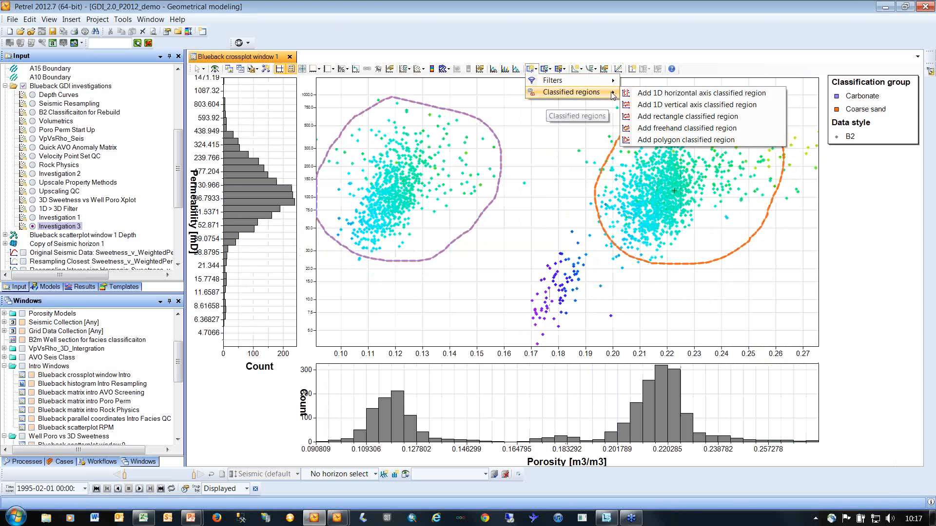
pyautogui.click(648, 128)
pyautogui.moveTo(552, 237)
pyautogui.mouseDown()
pyautogui.moveTo(517, 312)
pyautogui.moveTo(602, 273)
pyautogui.moveTo(568, 227)
pyautogui.mouseUp()
pyautogui.click(603, 267)
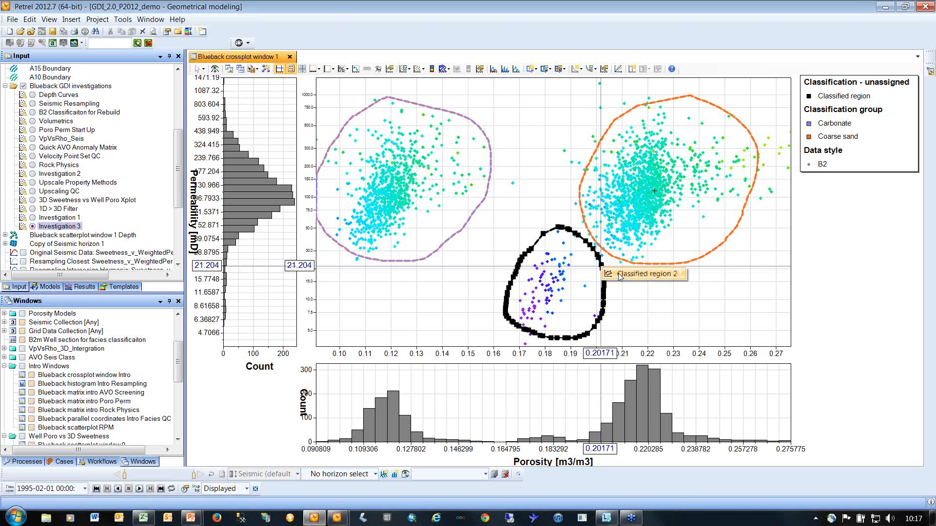
pyautogui.rightClick(602, 268)
pyautogui.moveTo(738, 334)
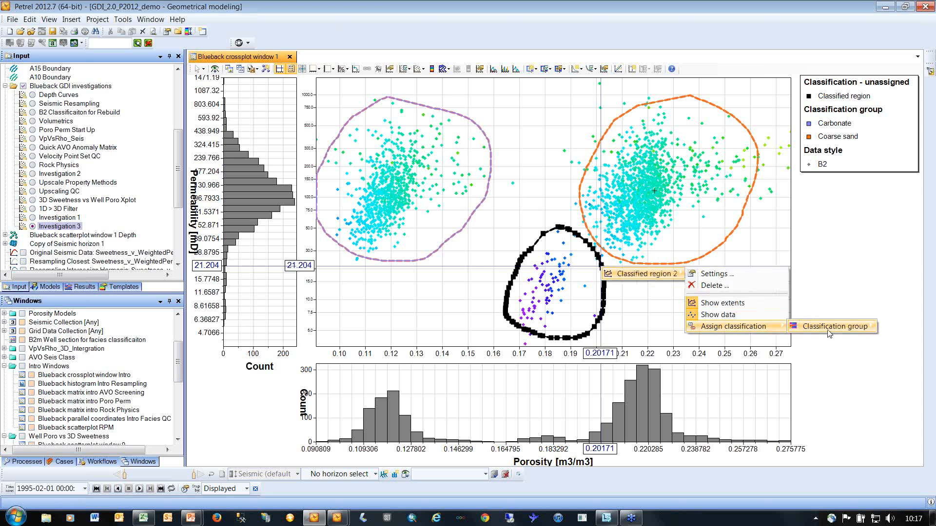
pyautogui.moveTo(826, 331)
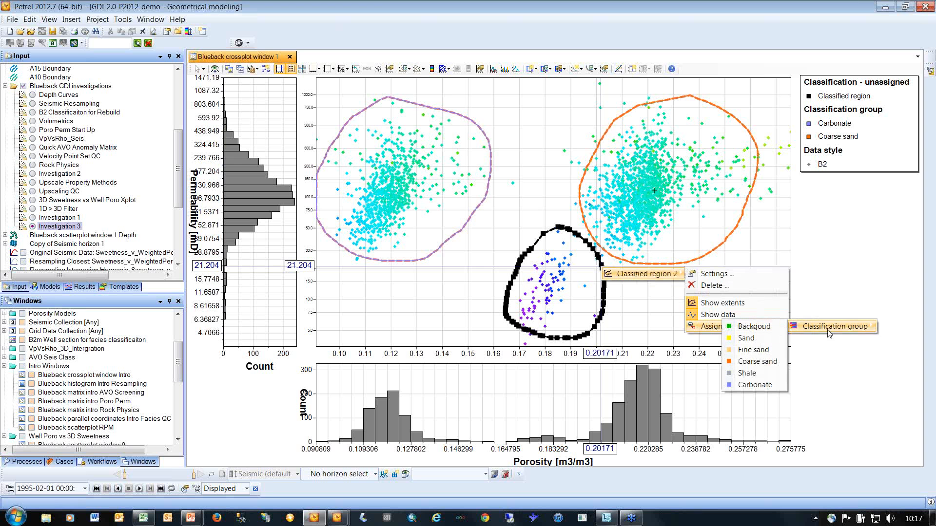
pyautogui.click(764, 376)
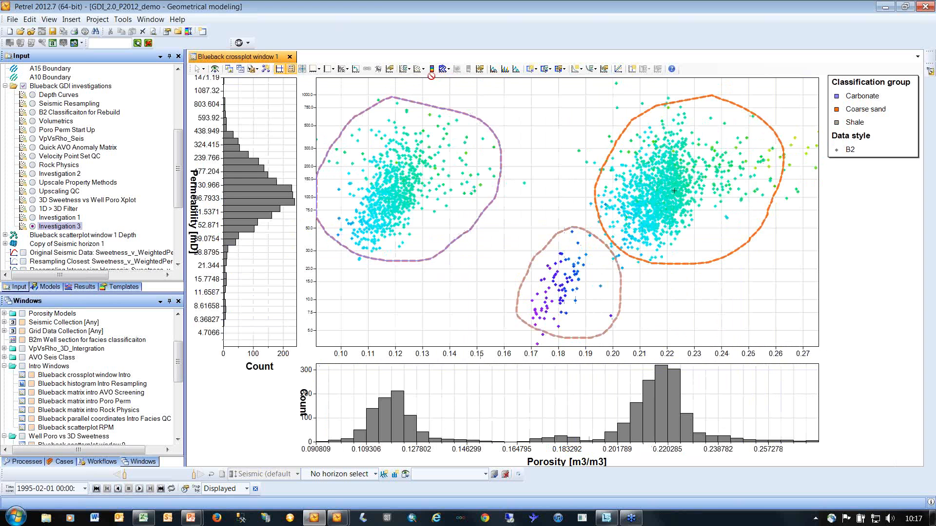
# Color the crossplot points and histograms by the classification group.
pyautogui.click(412, 71)
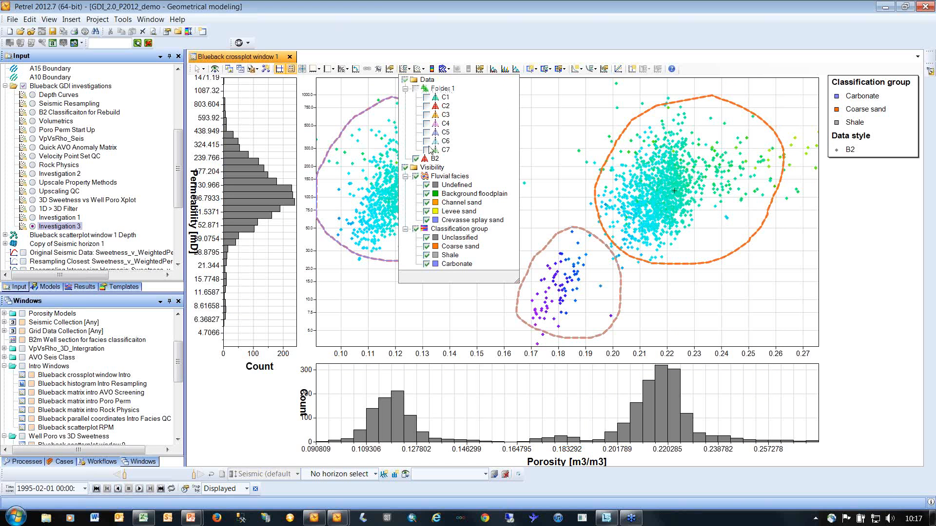
pyautogui.click(424, 69)
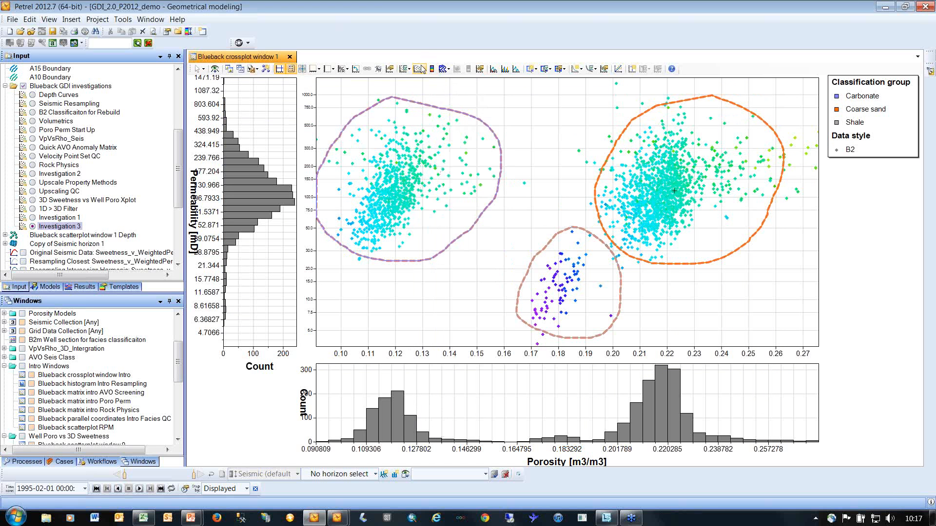
pyautogui.click(423, 69)
pyautogui.click(462, 139)
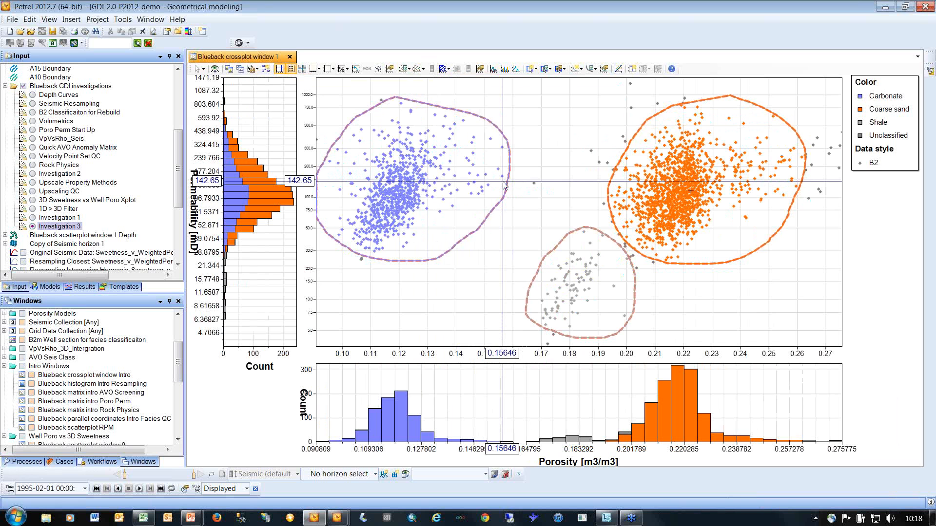
# Save the B2 data from the crossplot as classification well logs.
pyautogui.click(681, 177)
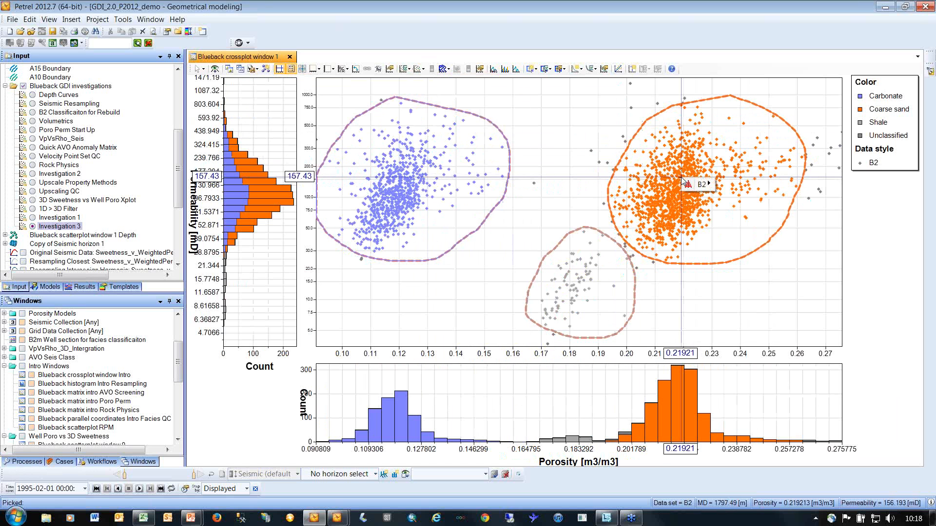
pyautogui.click(702, 184)
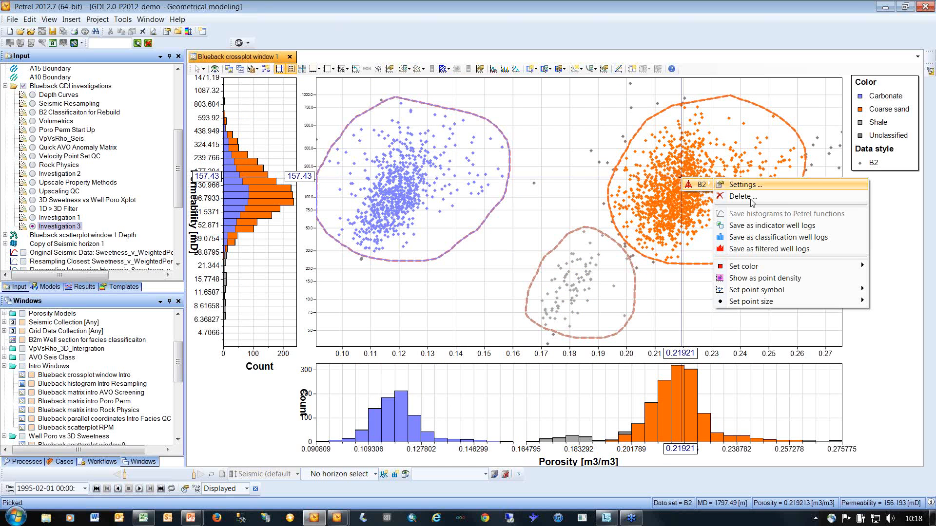
pyautogui.click(766, 237)
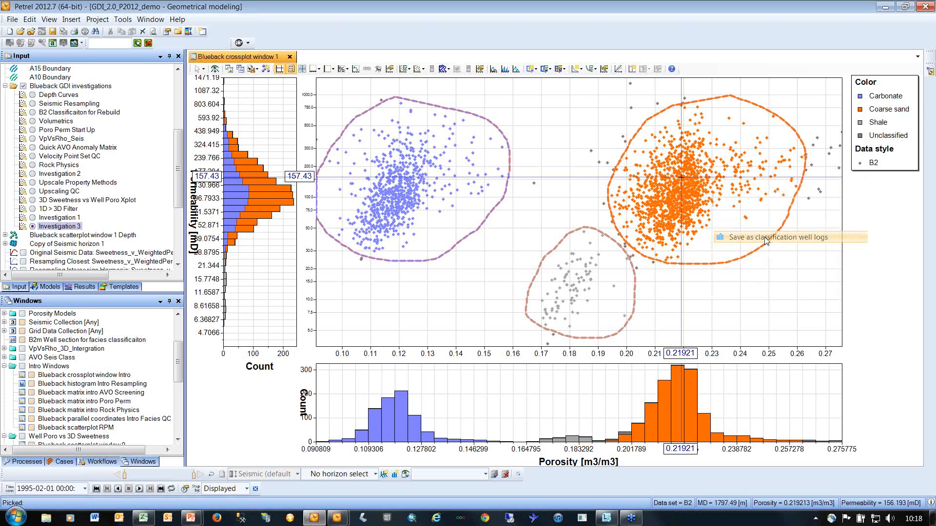
# Display Well section window 3 beside the crossplot and narrow it to give the crossplot more room.
pyautogui.scroll(-1, 178, 374)
pyautogui.scroll(-5, 178, 375)
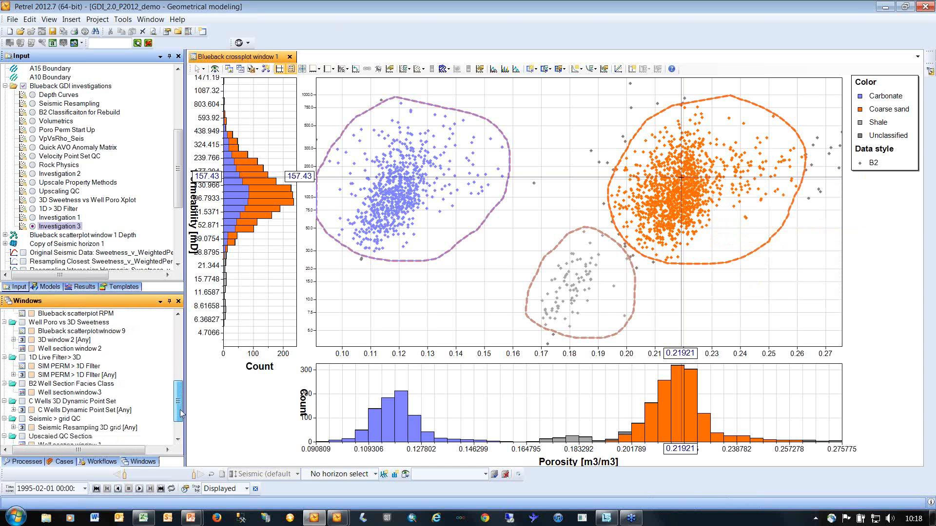
pyautogui.click(32, 358)
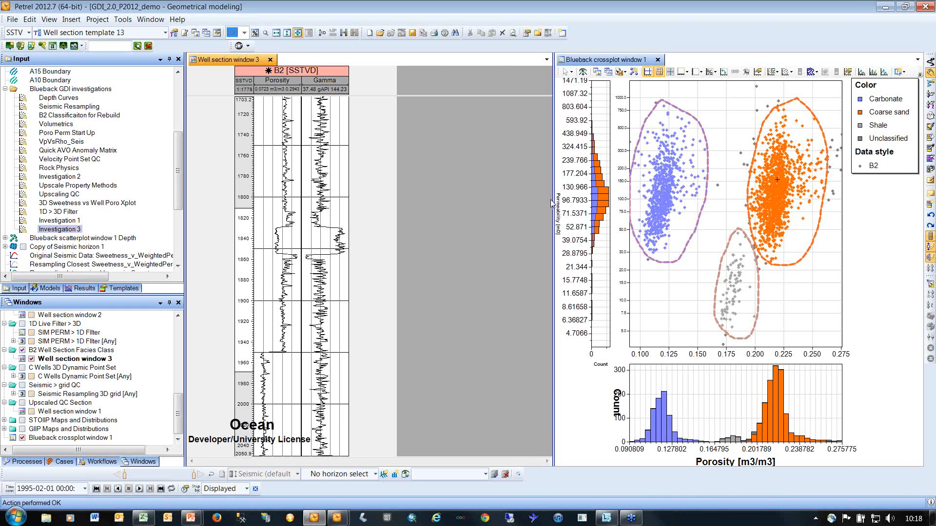
pyautogui.moveTo(552, 204); pyautogui.dragTo(363, 222)
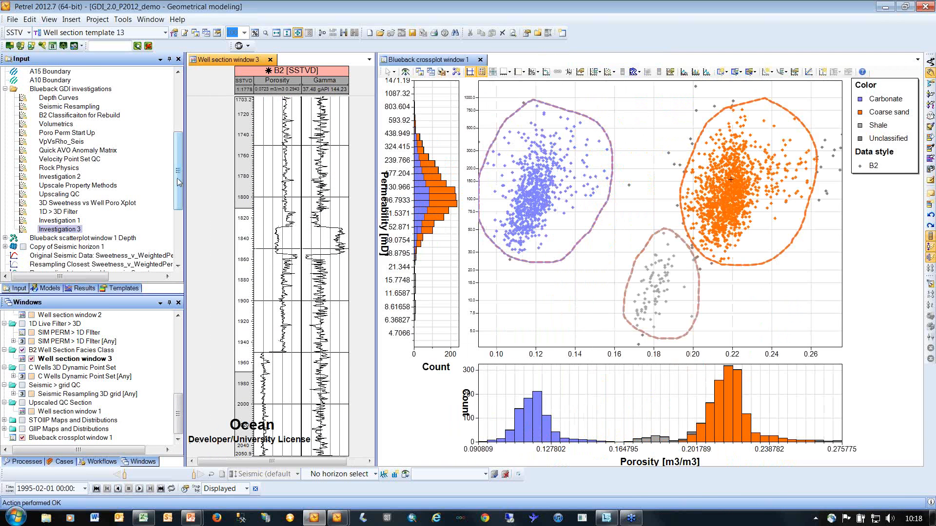
# Show the Classification group 6 well log in the B2 well section.
pyautogui.moveTo(179, 182); pyautogui.dragTo(179, 111)
pyautogui.click(5, 89)
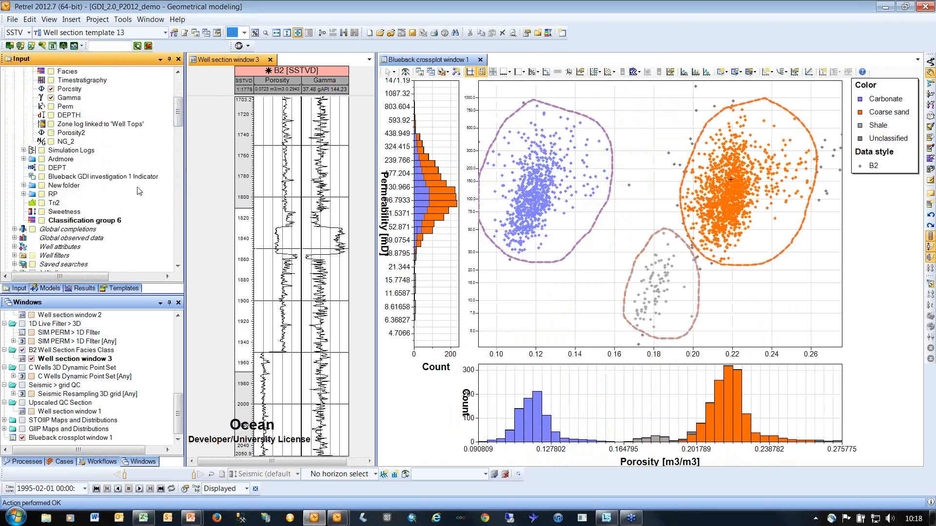
pyautogui.click(42, 220)
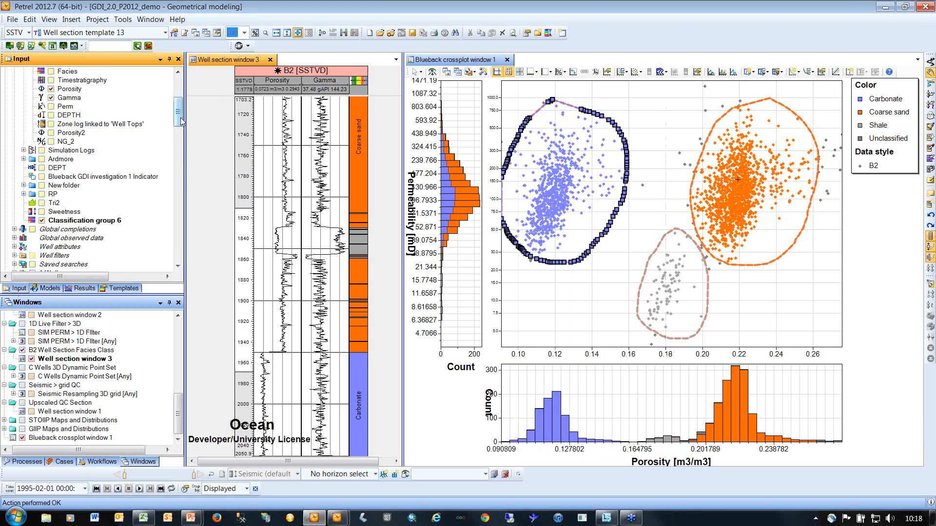
# Add Depth as a fourth dimension to the data sets in the settings of Investigation 3.
pyautogui.moveTo(178, 121); pyautogui.dragTo(176, 174)
pyautogui.moveTo(176, 179); pyautogui.dragTo(177, 243)
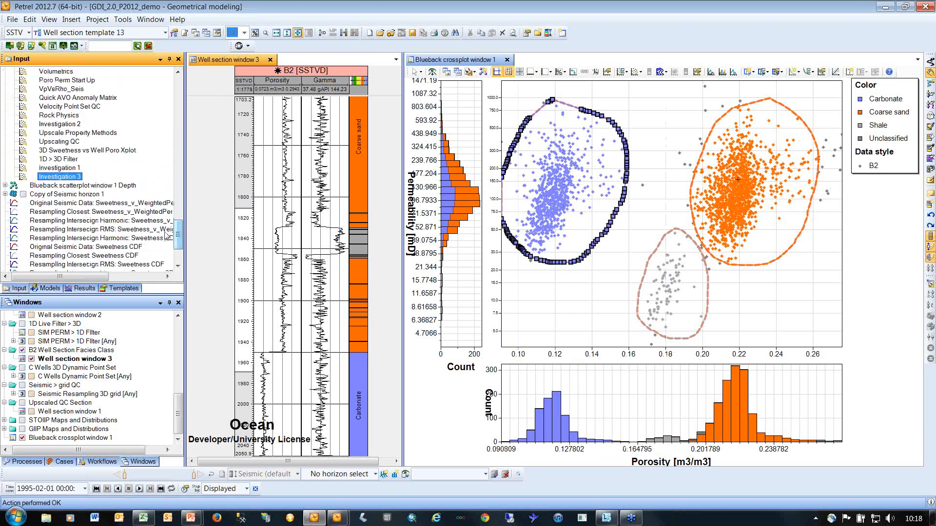
pyautogui.doubleClick(52, 177)
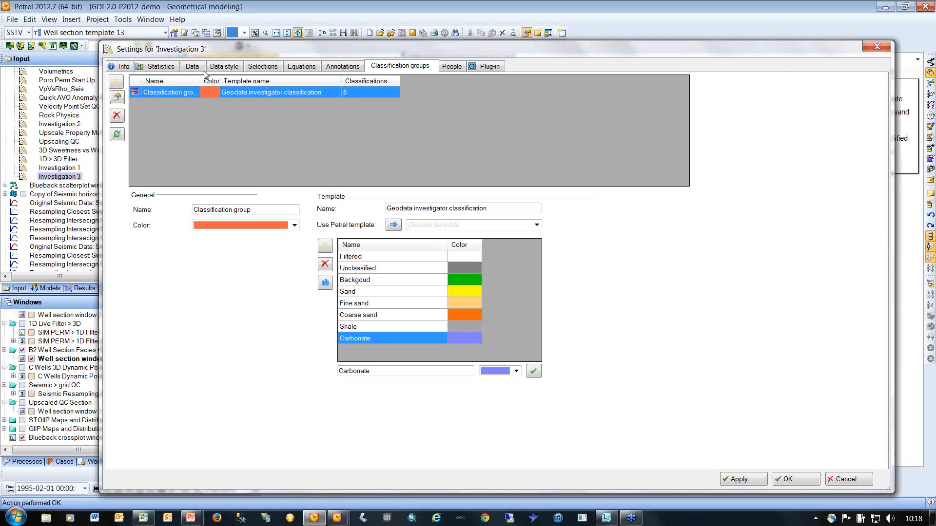
pyautogui.click(192, 66)
pyautogui.click(116, 138)
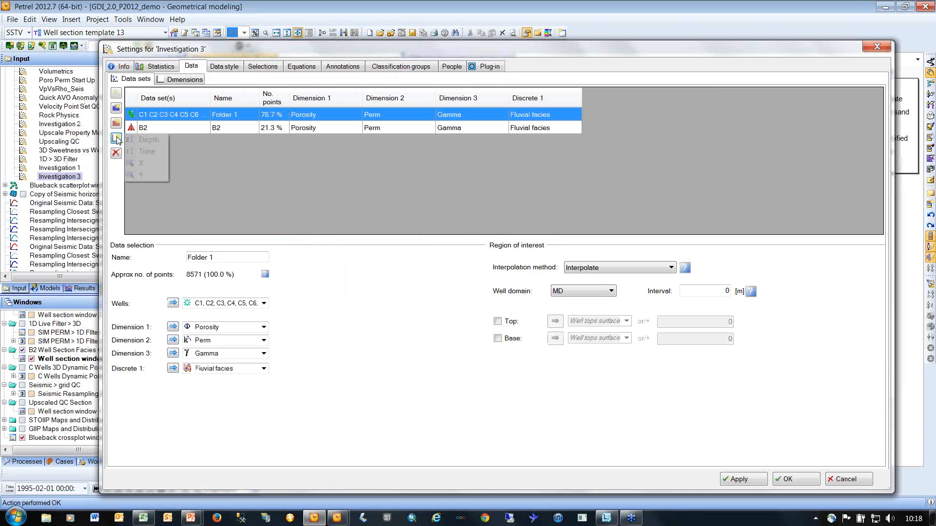
pyautogui.click(148, 141)
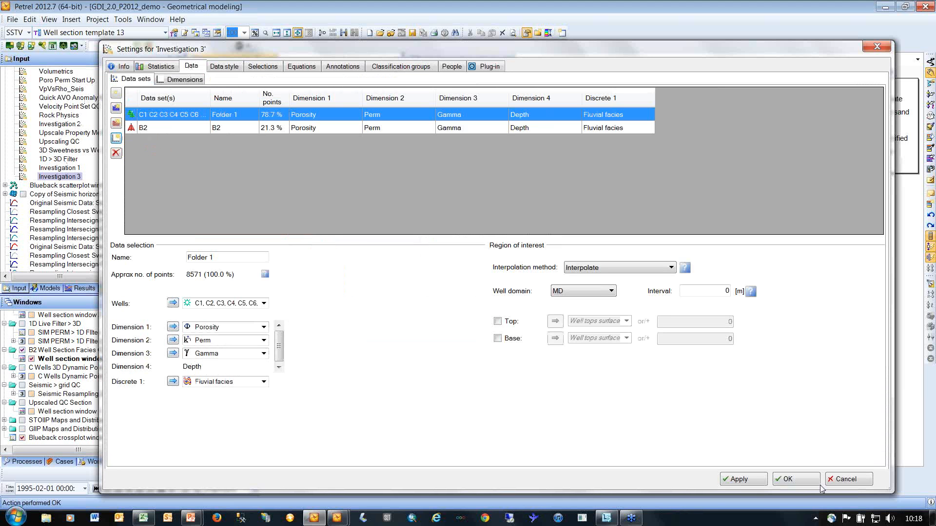
pyautogui.click(844, 480)
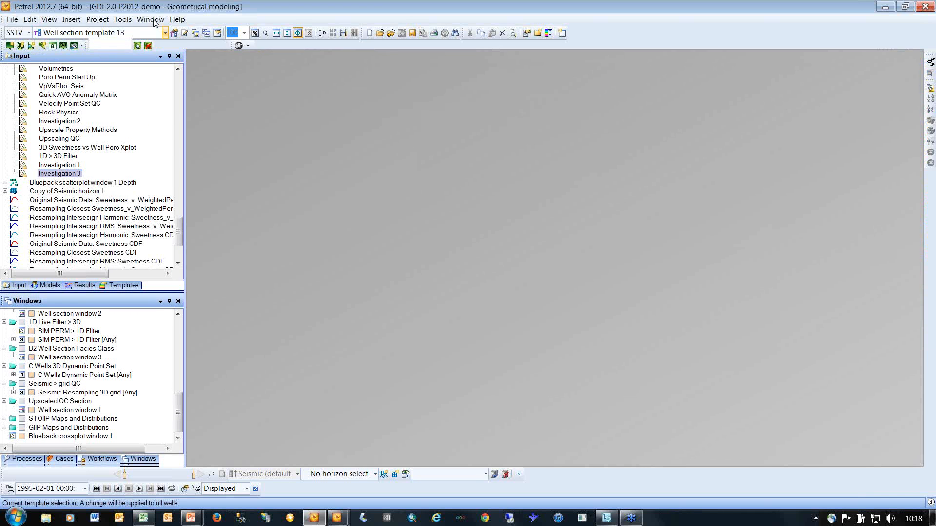
# Open a new Blueback scatterplot window.
pyautogui.click(152, 19)
pyautogui.click(242, 177)
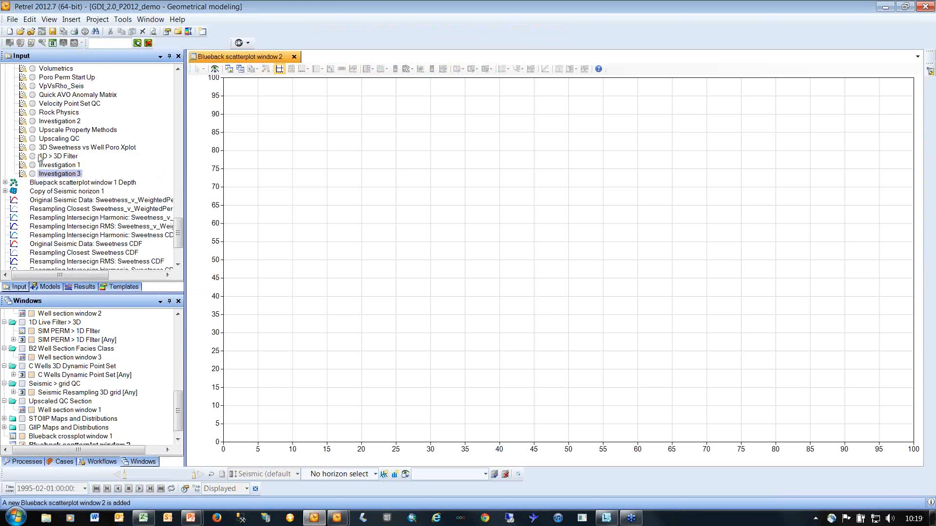
# Display Investigation 3 in the scatterplot and hide the Folder 1 wells so only the B2 data set is plotted.
pyautogui.click(33, 173)
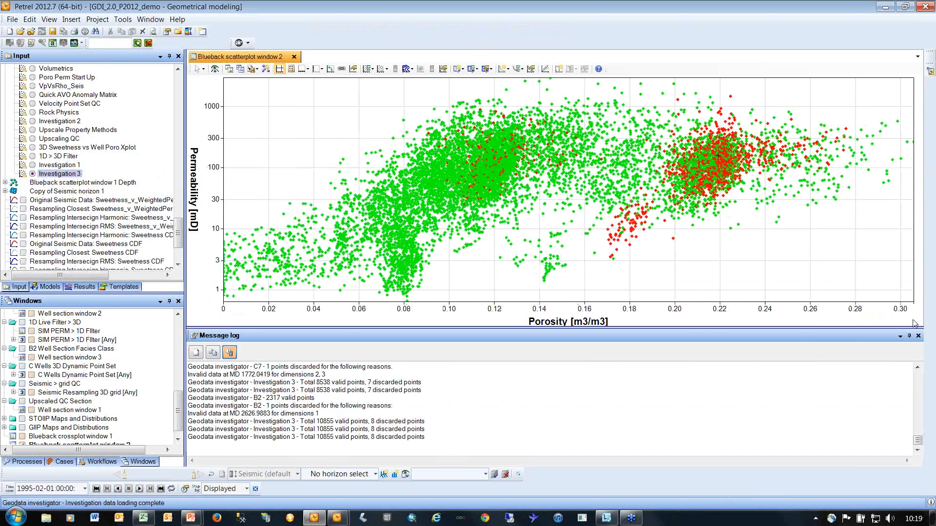
pyautogui.click(918, 337)
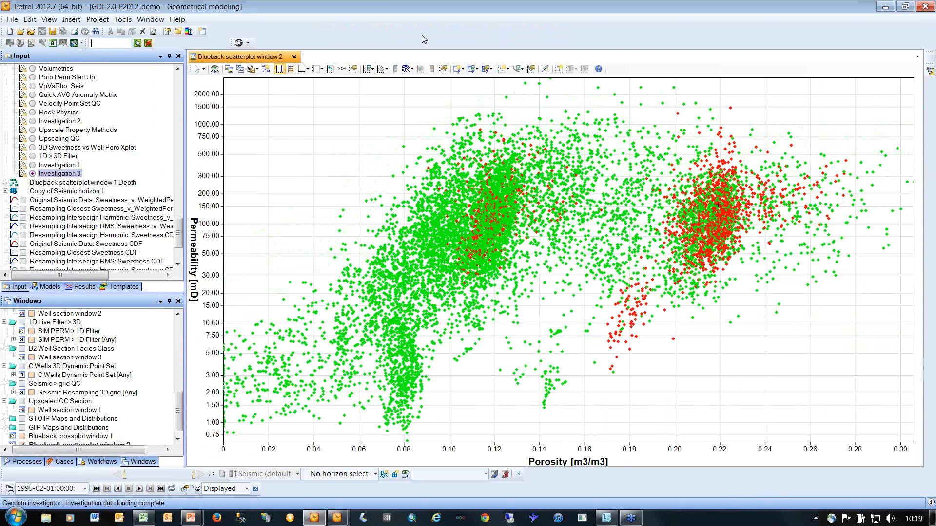
pyautogui.click(374, 70)
pyautogui.click(379, 89)
pyautogui.click(386, 69)
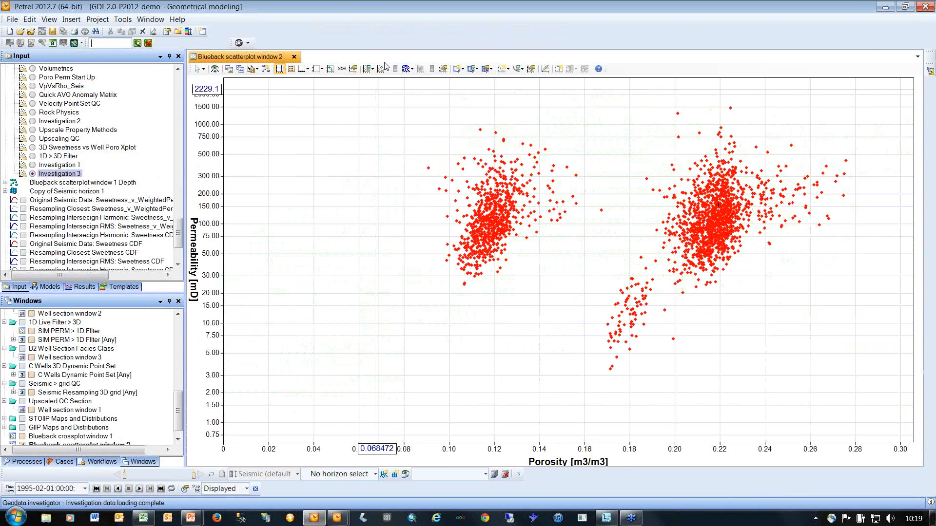
pyautogui.click(307, 69)
pyautogui.click(321, 69)
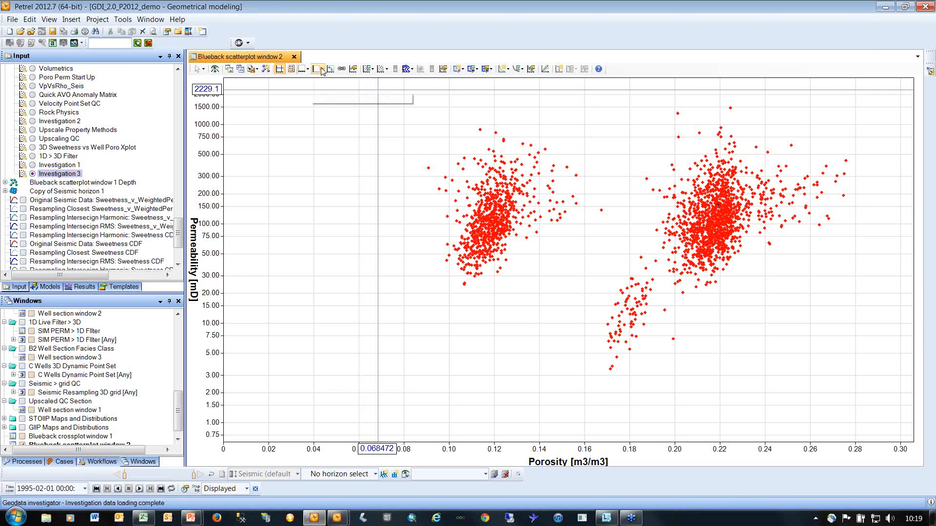
pyautogui.click(329, 51)
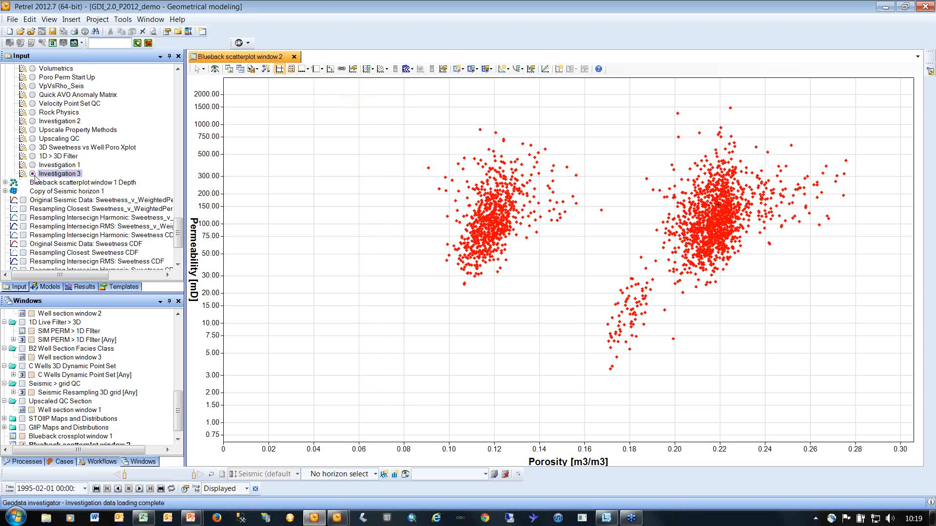
# Add Depth as another dimension to the data sets of Investigation 3.
pyautogui.click(54, 175)
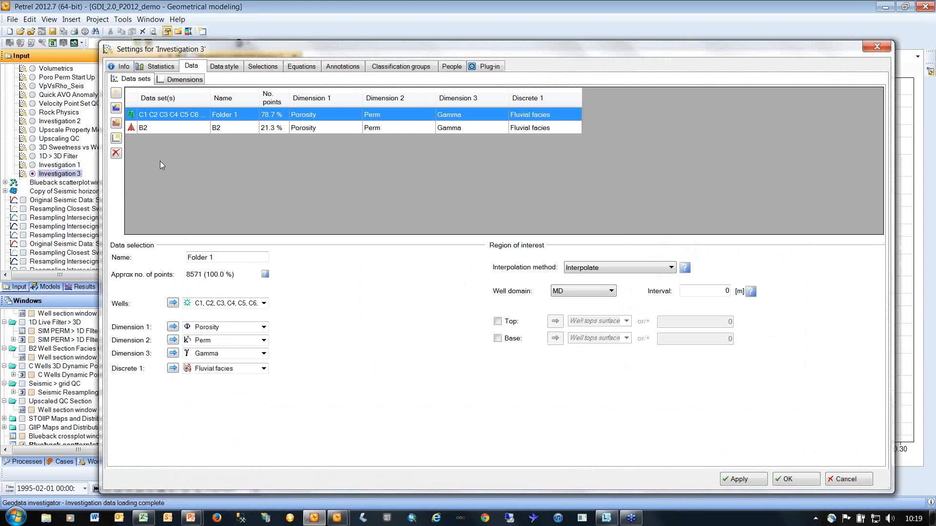
pyautogui.click(116, 138)
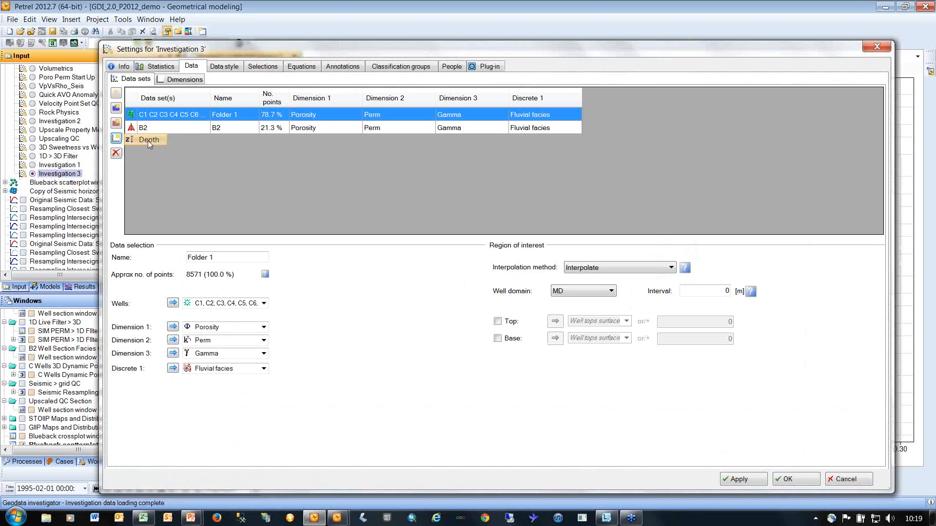
pyautogui.click(142, 145)
pyautogui.click(795, 479)
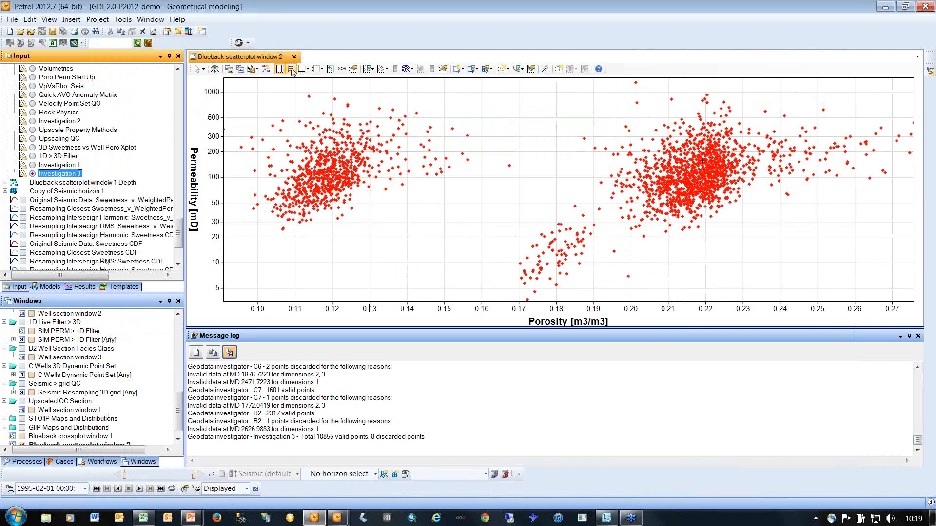
# Plot Depth against porosity on the vertical axis, and return the vertical axis to Permeability.
pyautogui.click(291, 70)
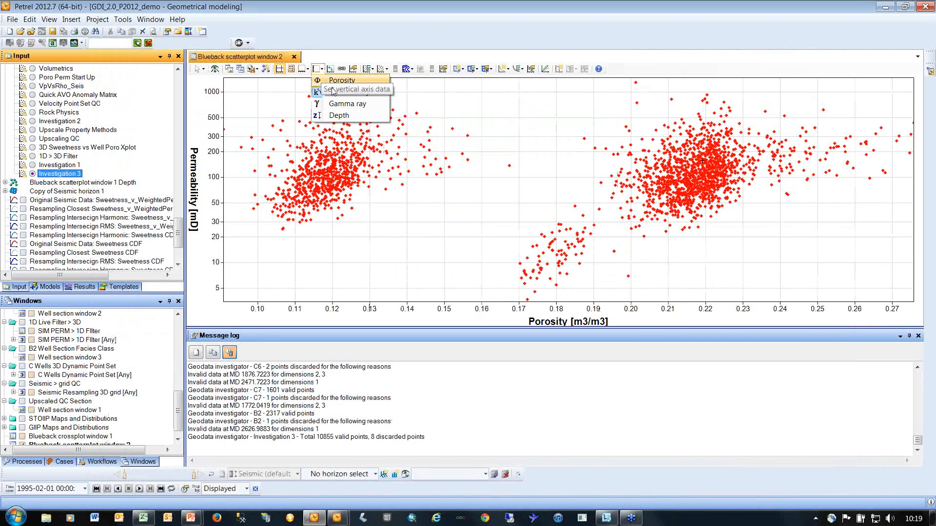
pyautogui.click(341, 119)
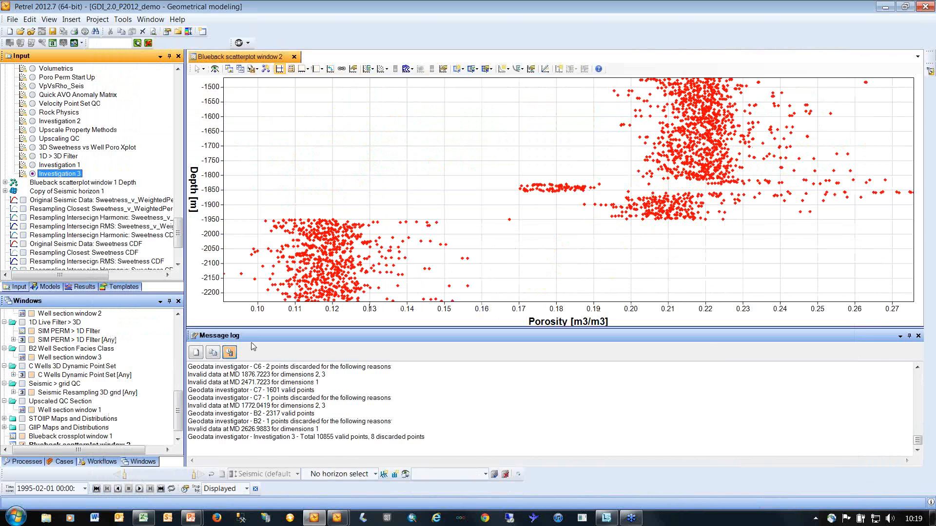
pyautogui.click(919, 336)
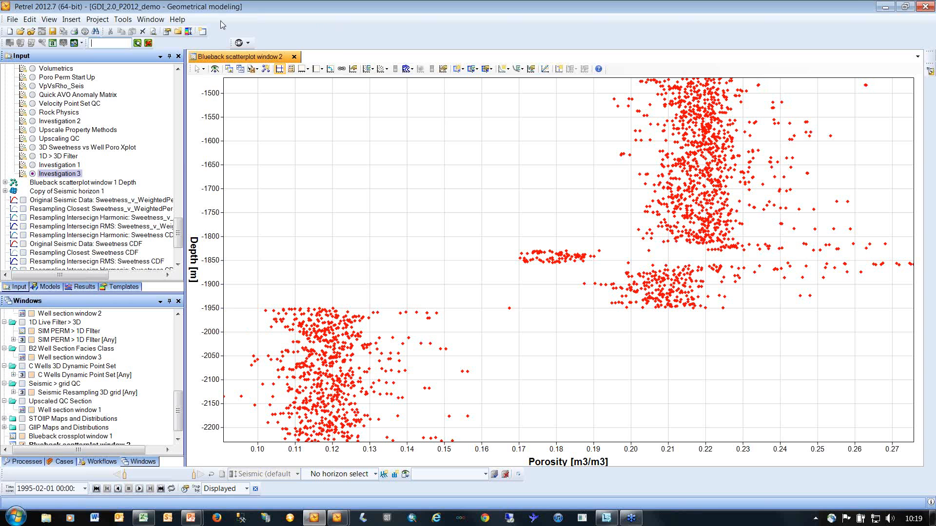
pyautogui.click(323, 72)
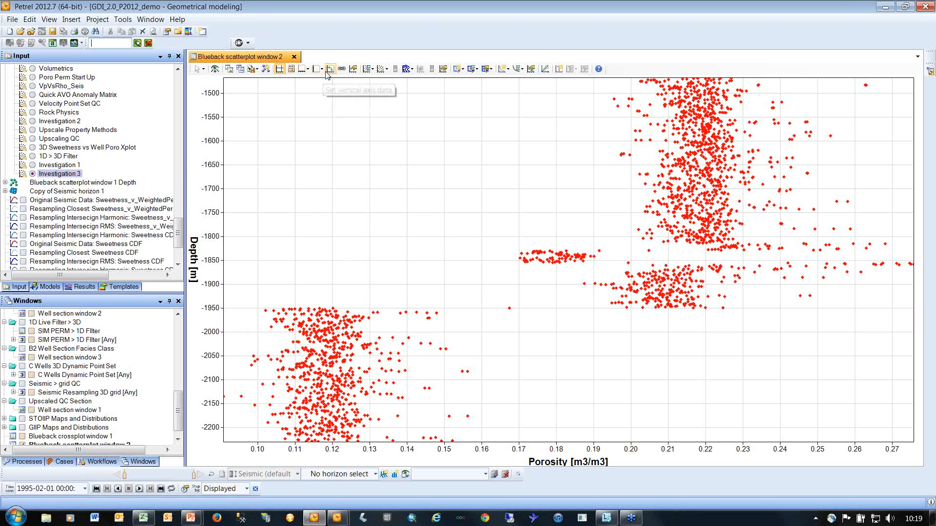
pyautogui.click(333, 94)
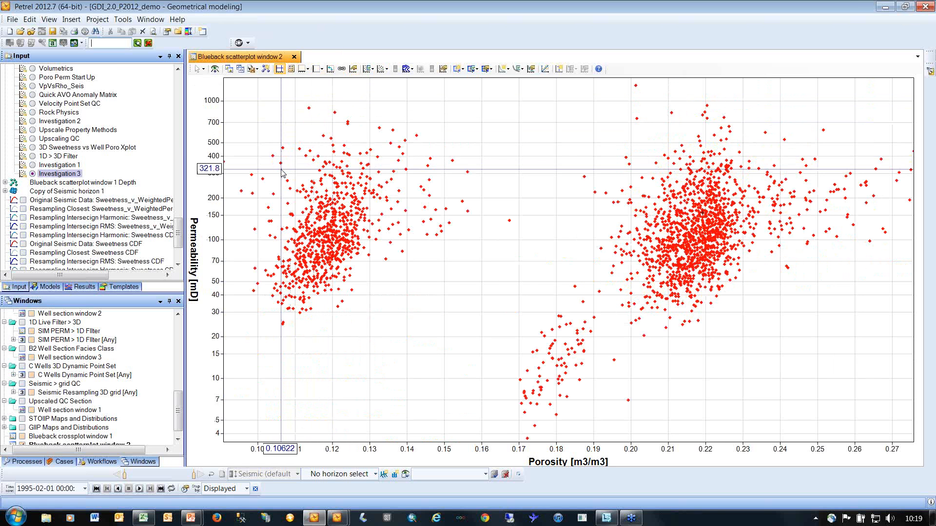
# Plot all the Folder 1 wells, C1 to C7, and hide the B2 data set.
pyautogui.click(372, 69)
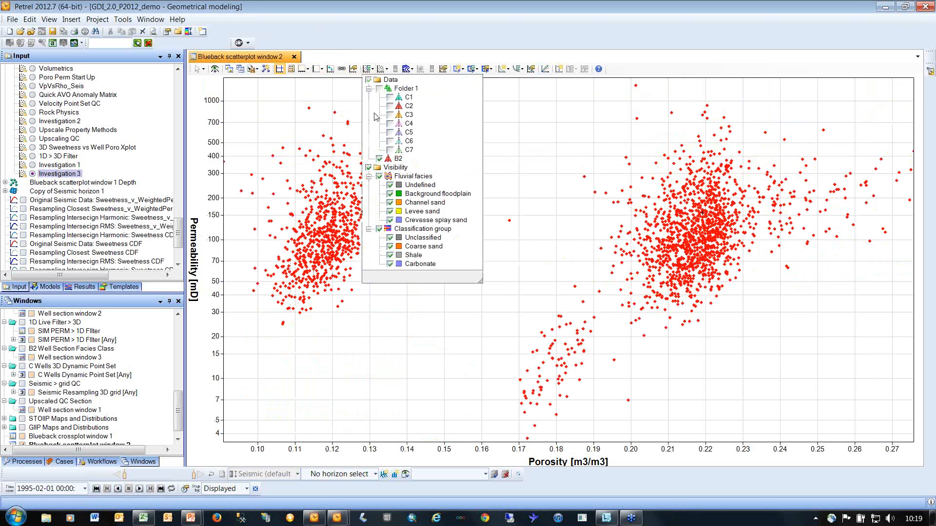
pyautogui.click(380, 89)
pyautogui.click(380, 159)
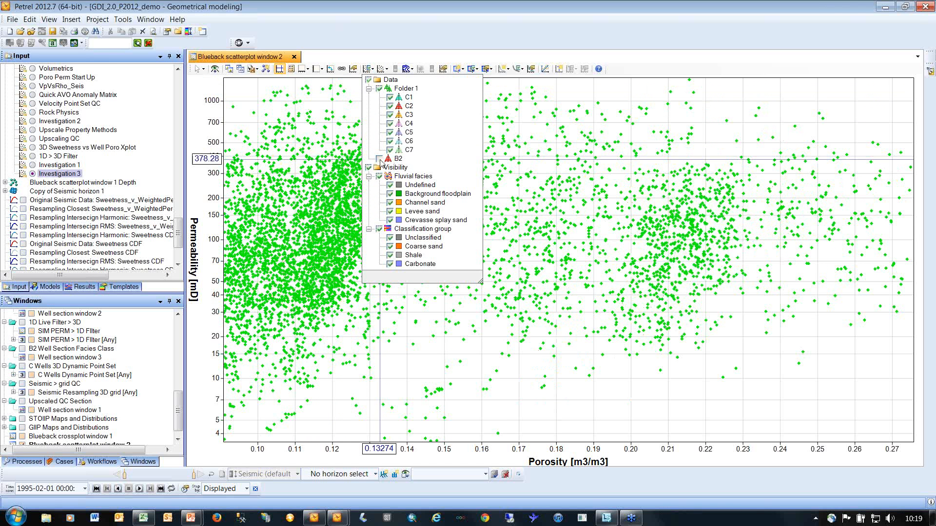
pyautogui.click(407, 32)
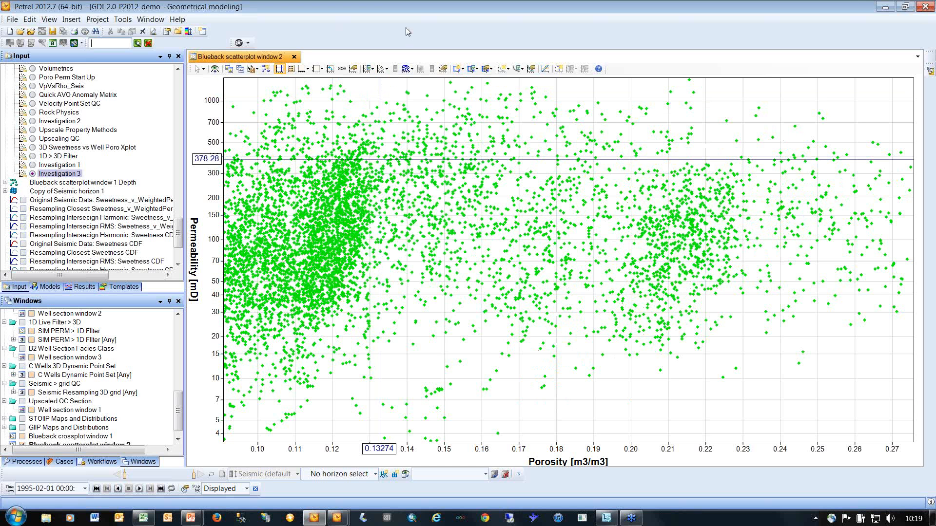
# Plot Gamma ray on the horizontal axis against Permeability and color the points by Porosity.
pyautogui.click(322, 69)
pyautogui.click(319, 104)
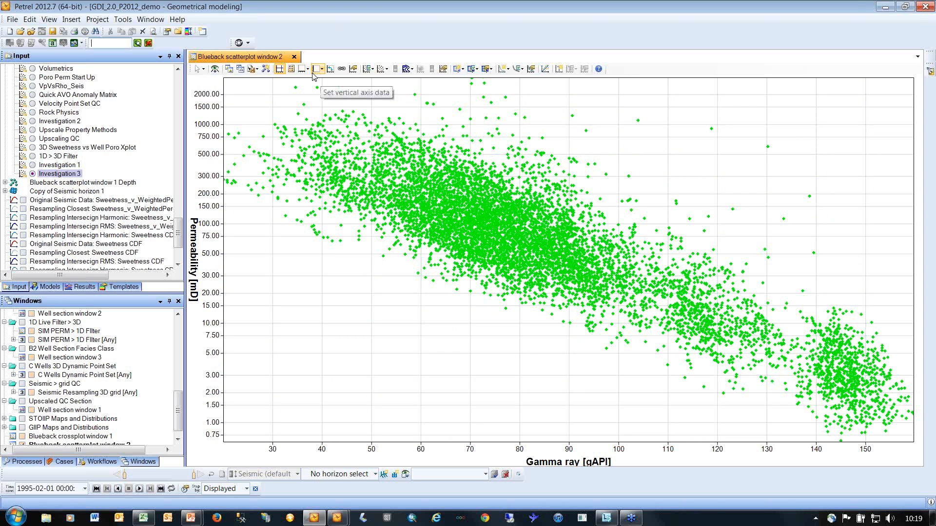
pyautogui.click(386, 70)
pyautogui.click(403, 80)
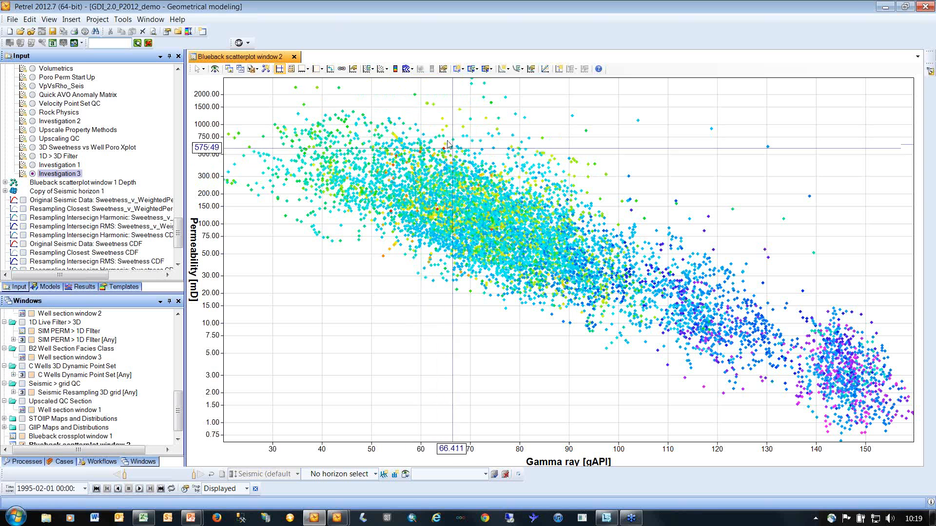
# Add a rectangle filter around the high gamma ray, low permeability cluster, spanning about 130 to 157 gAPI.
pyautogui.click(458, 69)
pyautogui.moveTo(472, 84)
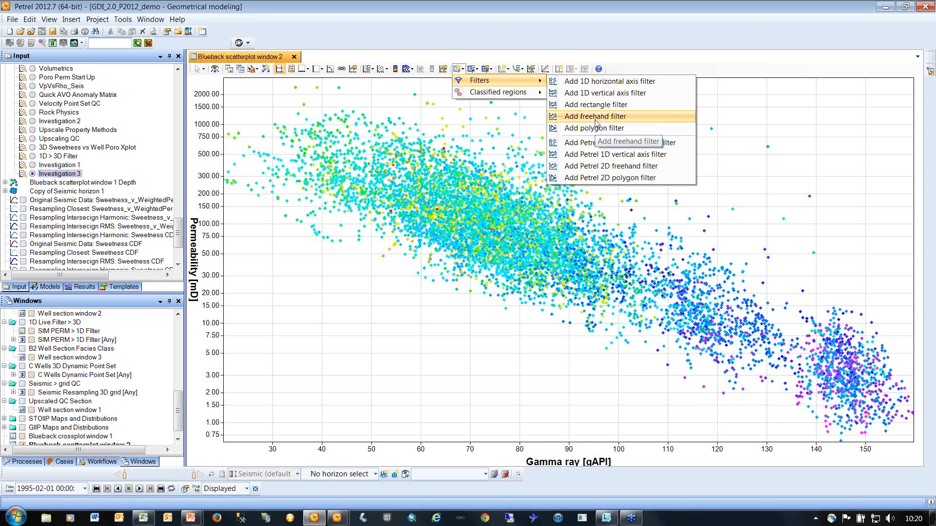
pyautogui.click(595, 104)
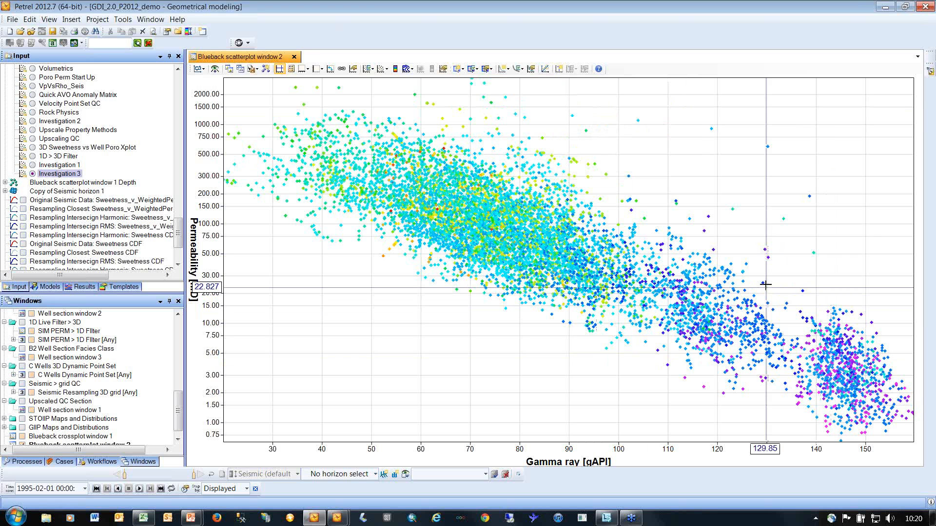
pyautogui.moveTo(765, 279); pyautogui.dragTo(901, 437)
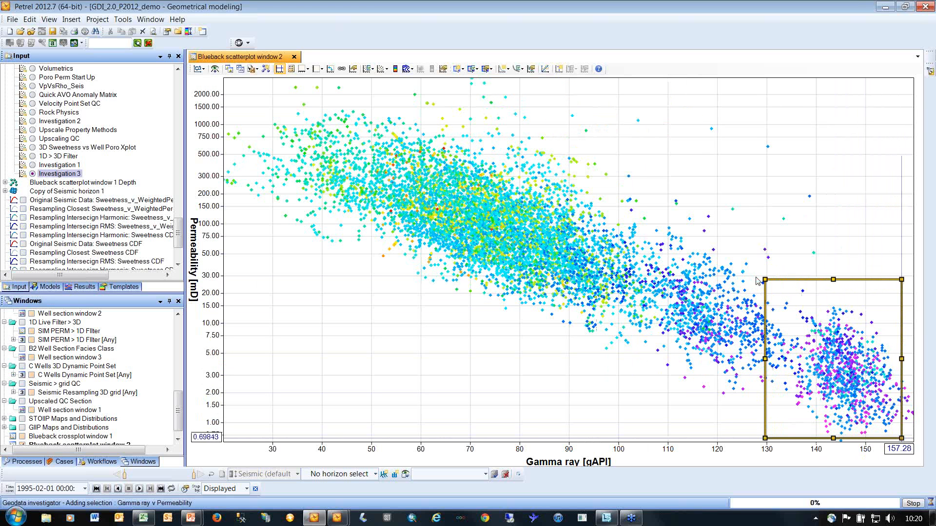
# Set the color of the Gamma ray v Permeability filter to black.
pyautogui.rightClick(526, 229)
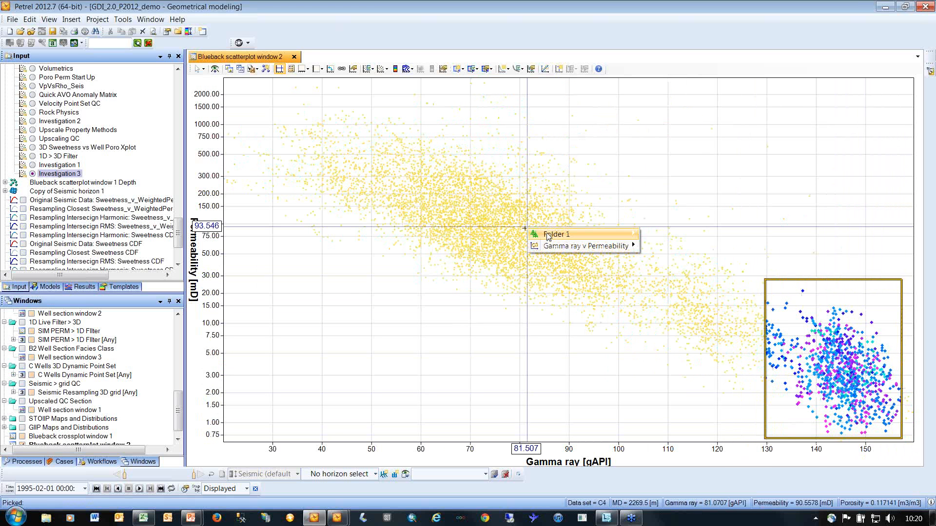
pyautogui.moveTo(550, 239)
pyautogui.moveTo(590, 246)
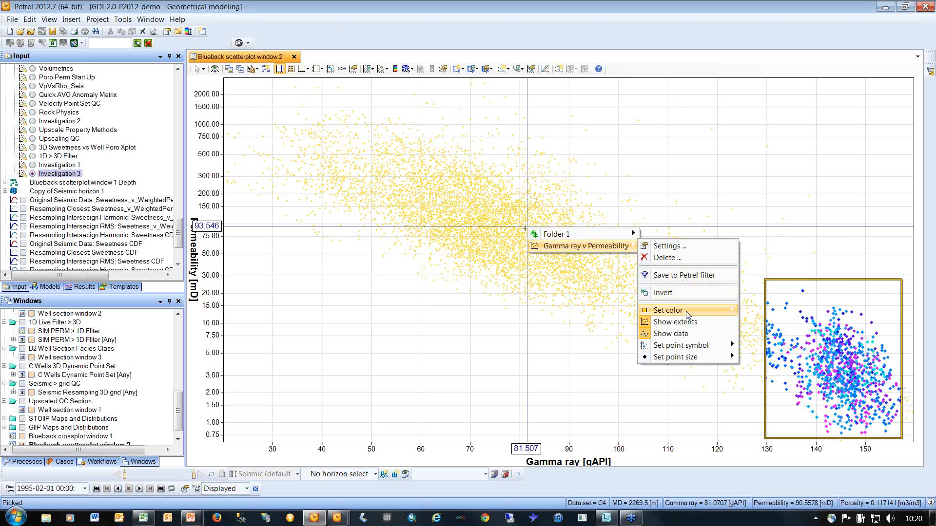
pyautogui.click(742, 308)
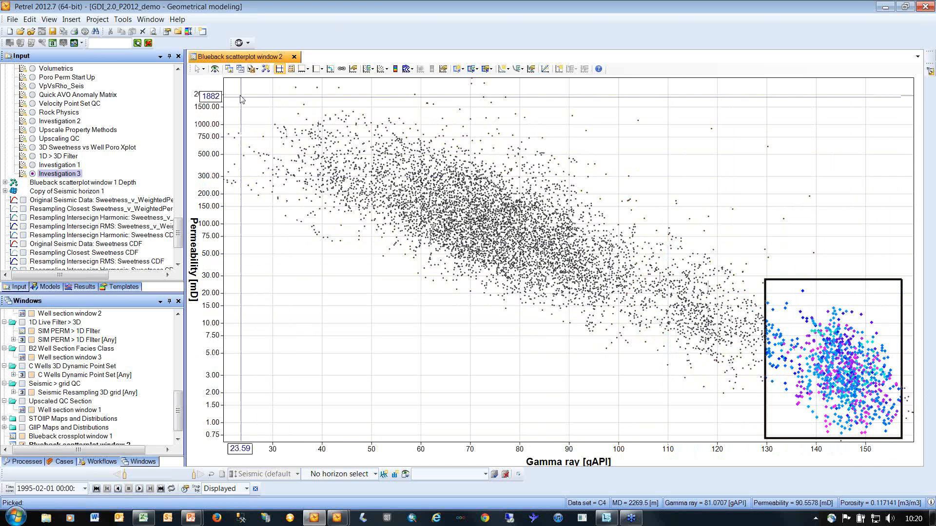
# Create a dynamic point set from the scatterplot and show it in the C Wells Dynamic Point Set 3D window beside a widened plot.
pyautogui.click(265, 70)
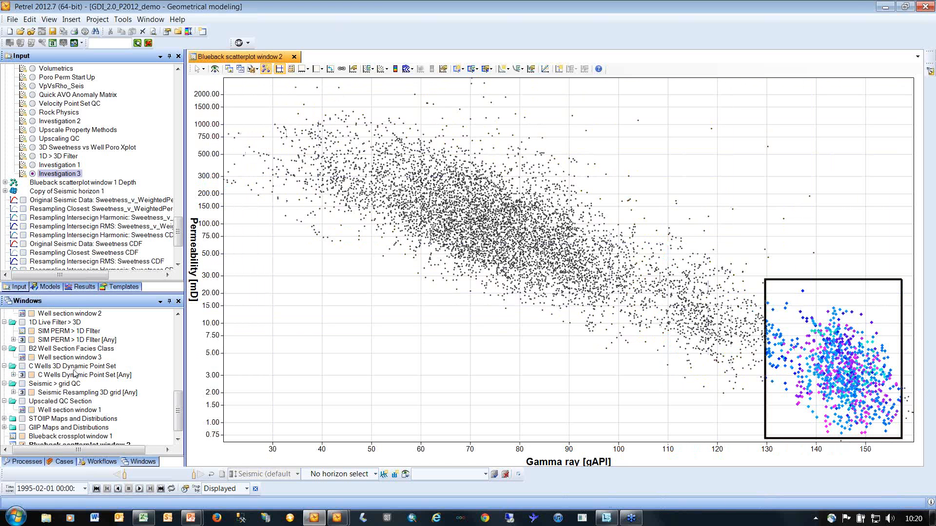
pyautogui.click(32, 375)
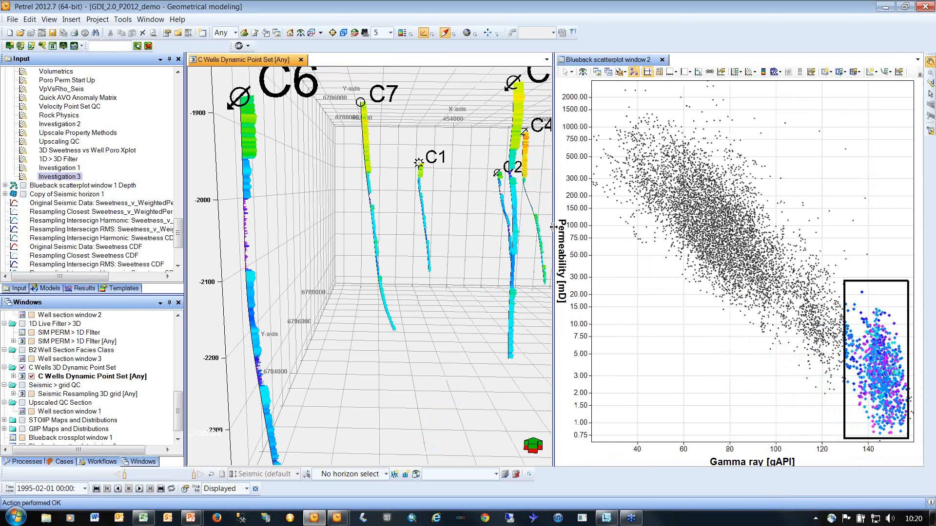
pyautogui.moveTo(554, 227); pyautogui.dragTo(445, 246)
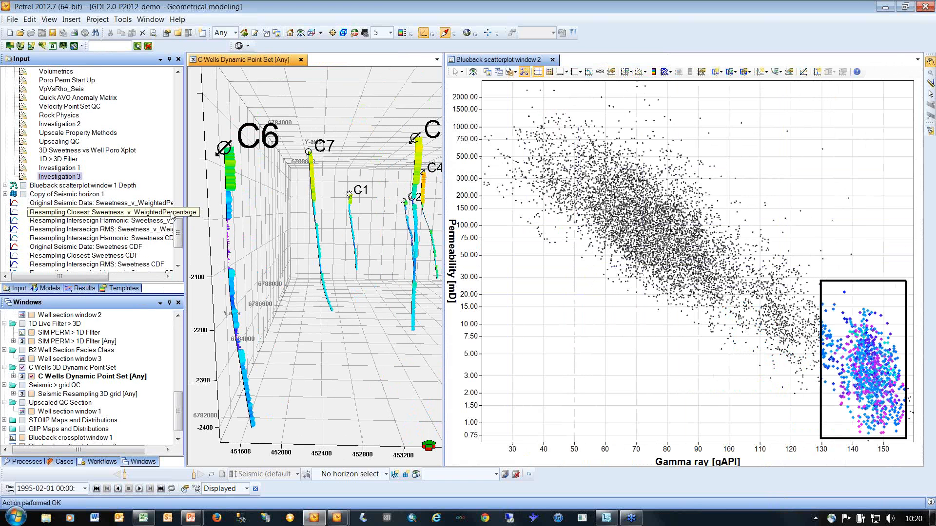
pyautogui.moveTo(178, 235); pyautogui.dragTo(172, 274)
pyautogui.click(23, 265)
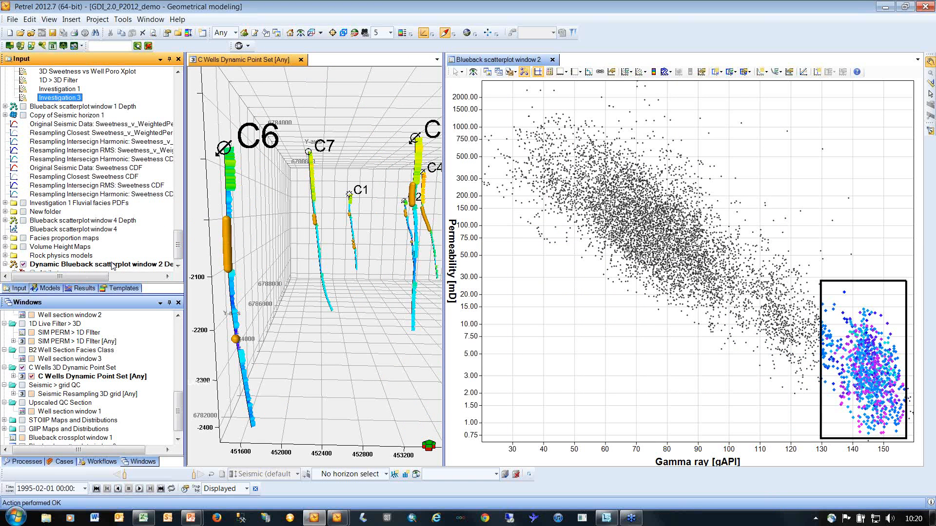
# Set the color of the Dynamic Blueback scatterplot window 2 Depth points to Black in their style settings.
pyautogui.click(14, 264)
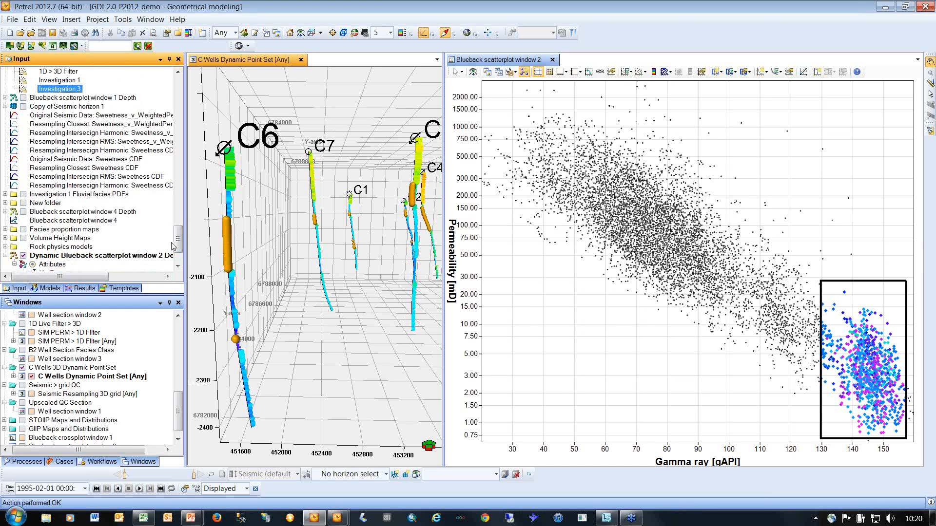
pyautogui.rightClick(105, 204)
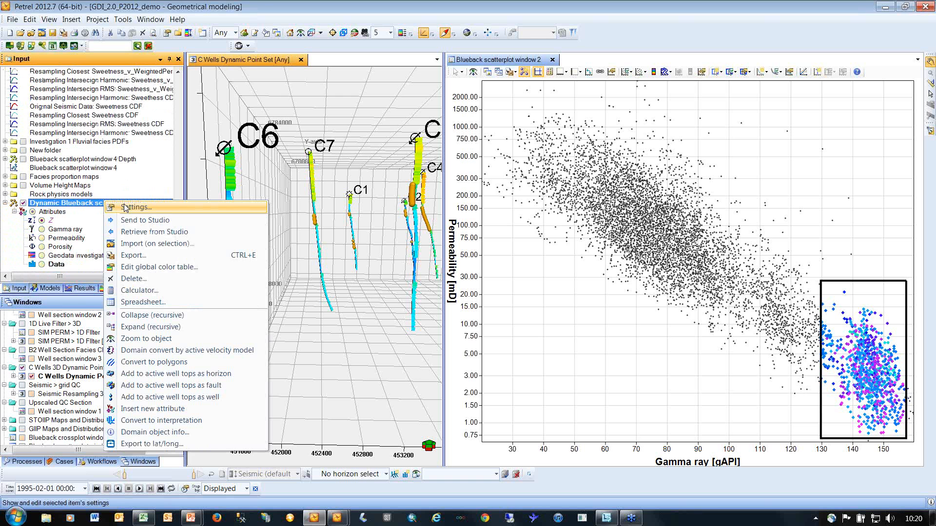
pyautogui.click(134, 206)
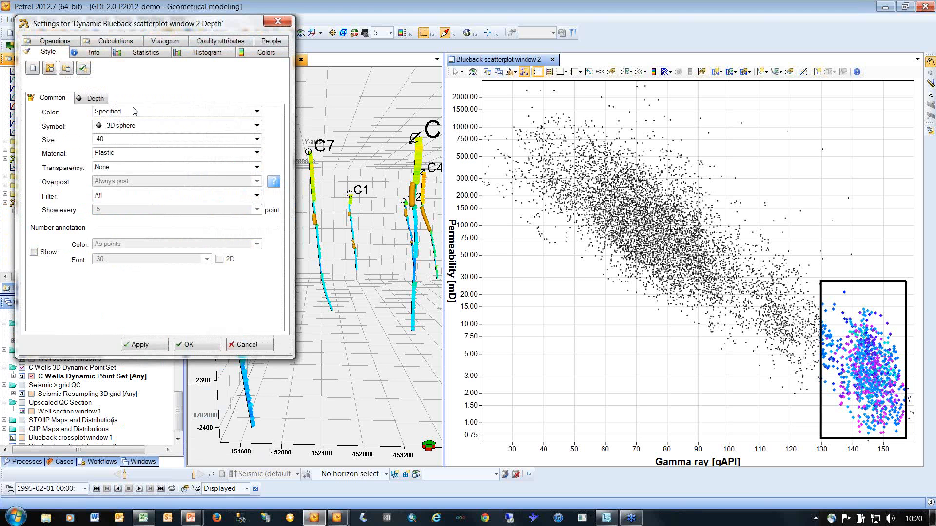
pyautogui.click(134, 111)
pyautogui.click(128, 162)
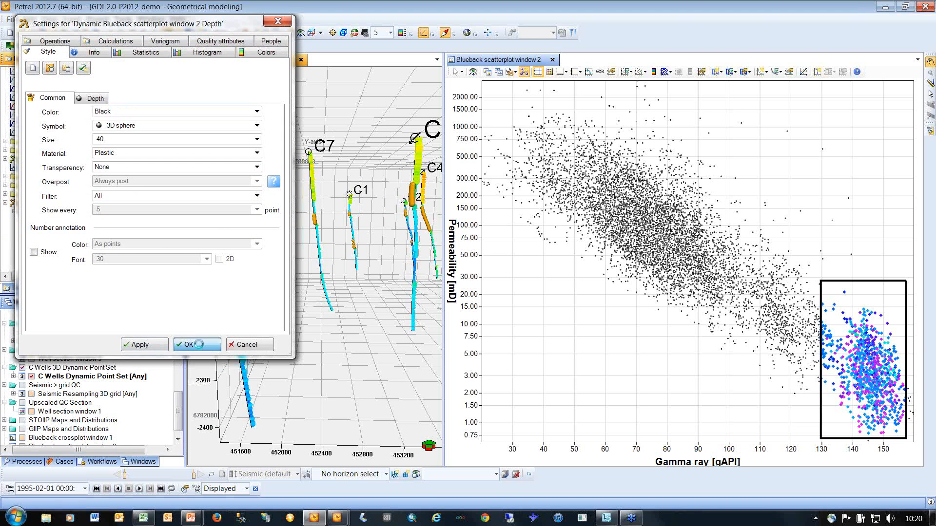
pyautogui.click(195, 344)
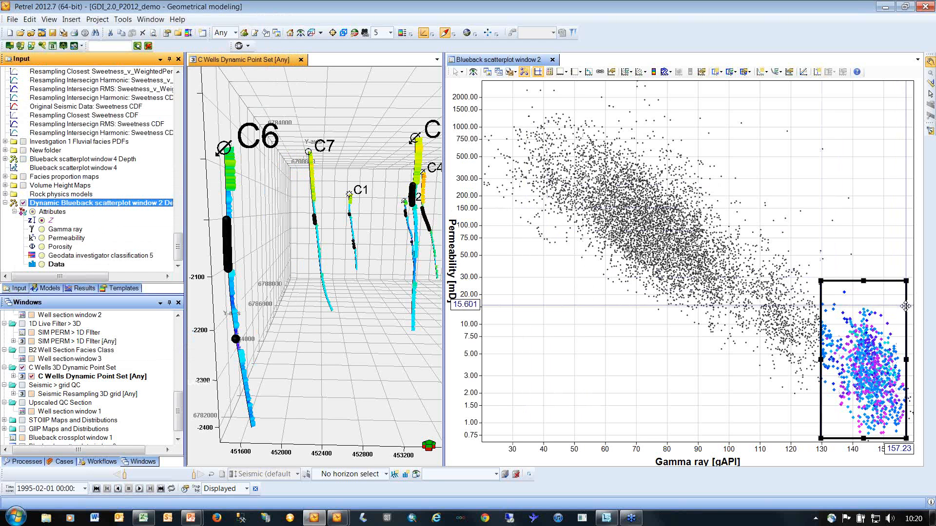
# Move the rectangle filter up the trend to cover gamma ray values of about 87 to 114 gAPI.
pyautogui.moveTo(906, 303); pyautogui.dragTo(849, 270)
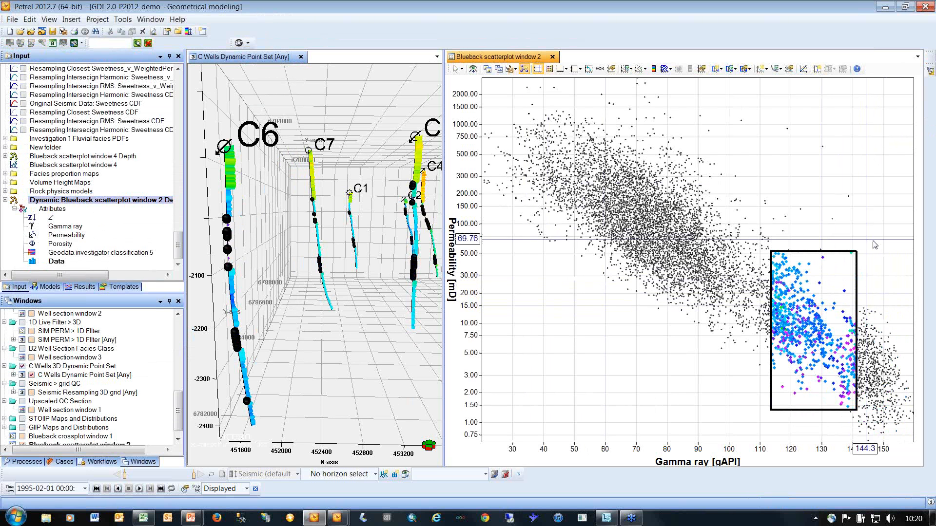
pyautogui.moveTo(857, 279); pyautogui.dragTo(774, 228)
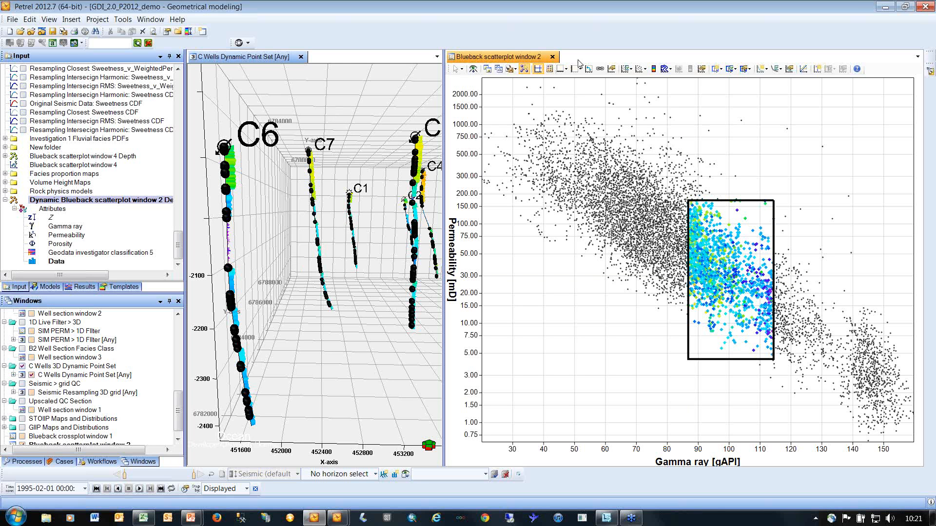
# Close the scatterplot and 3D windows and display Investigation 3 in a new Blueback matrix window.
pyautogui.click(553, 57)
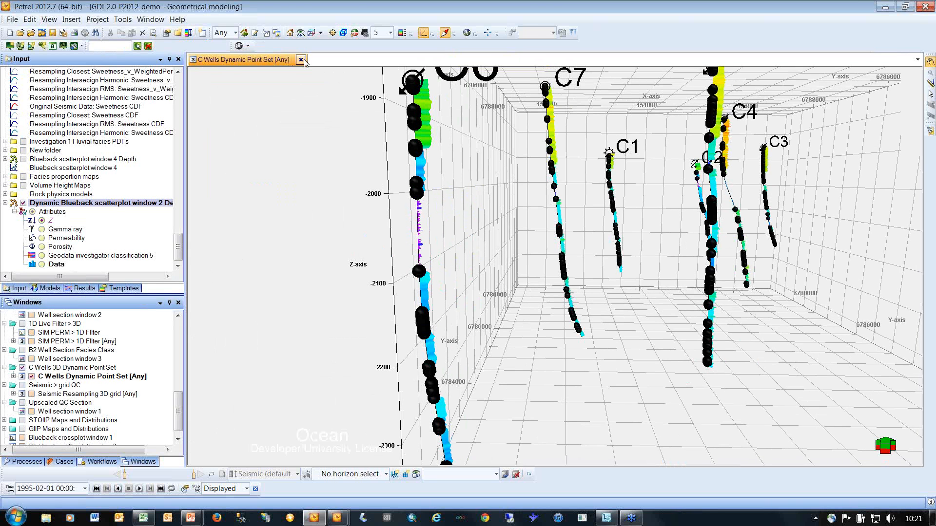
pyautogui.click(301, 60)
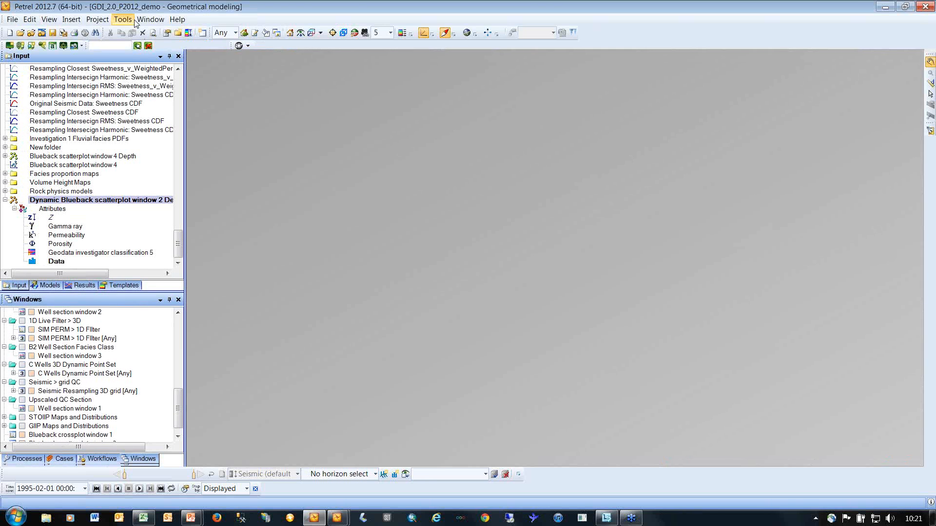
pyautogui.click(150, 19)
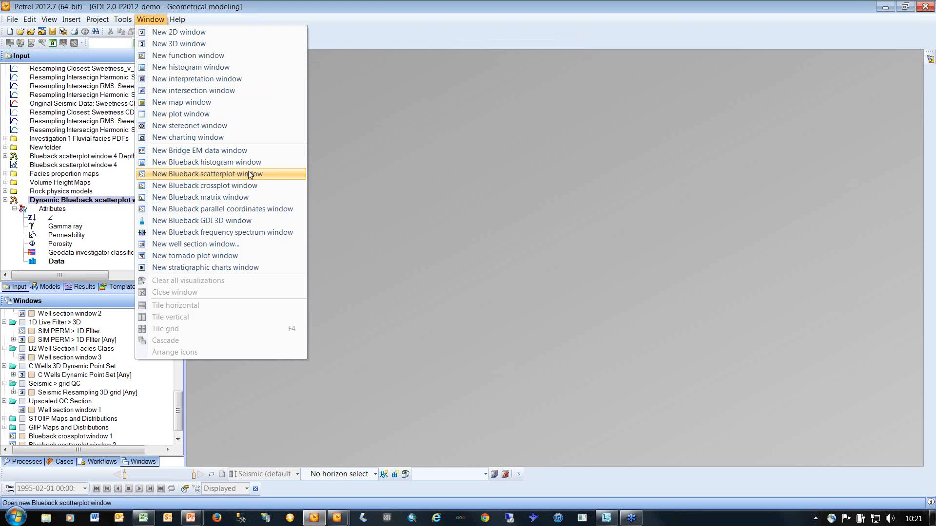
pyautogui.click(249, 198)
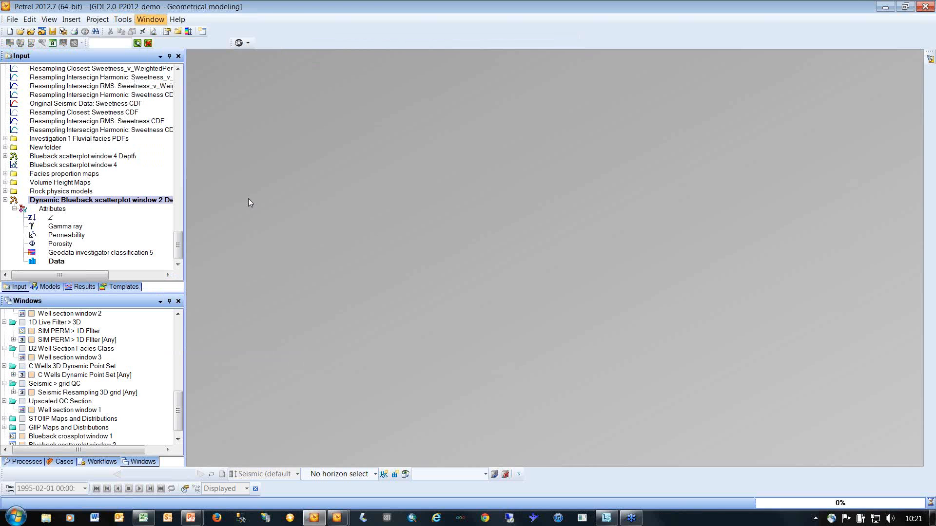
pyautogui.scroll(6, 183, 249)
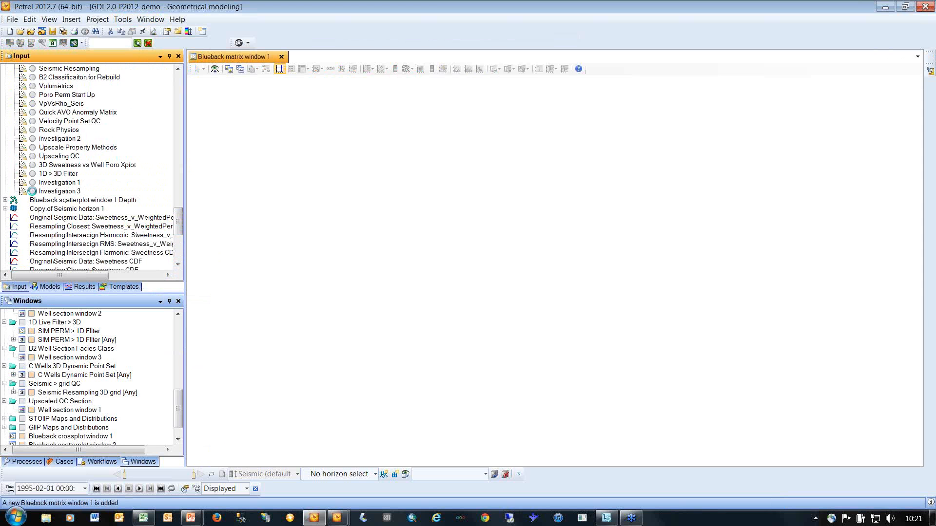
pyautogui.click(32, 191)
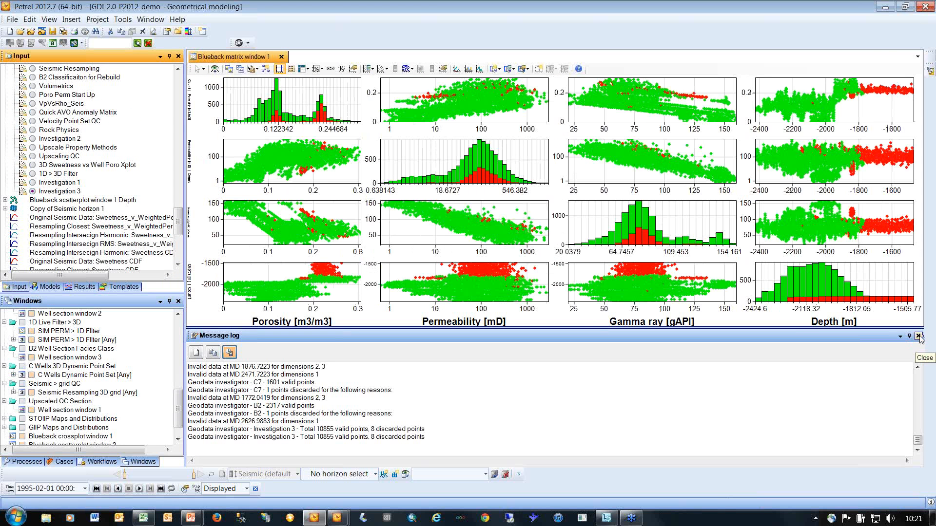
pyautogui.click(918, 337)
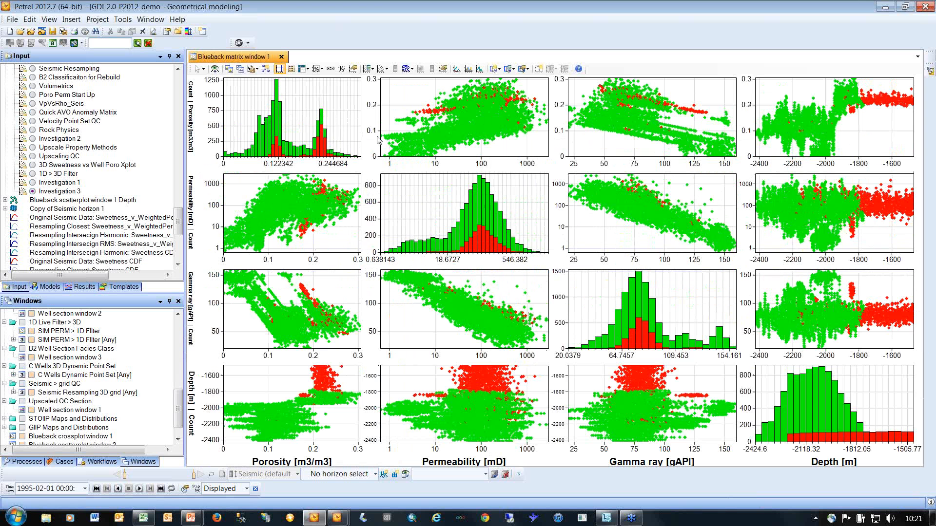
# Exclude Depth from the matrix plots and hide the wells of Folder 1 so only well B2 is displayed.
pyautogui.click(307, 71)
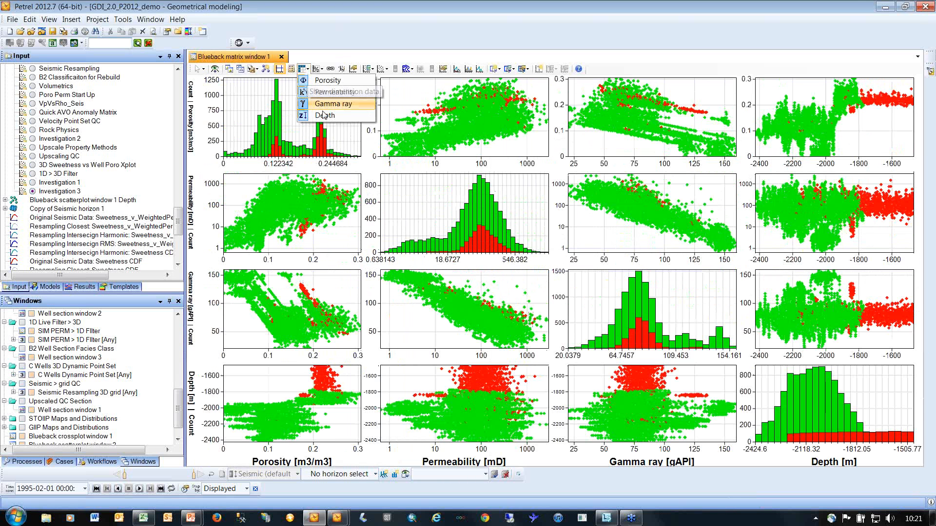
pyautogui.click(323, 120)
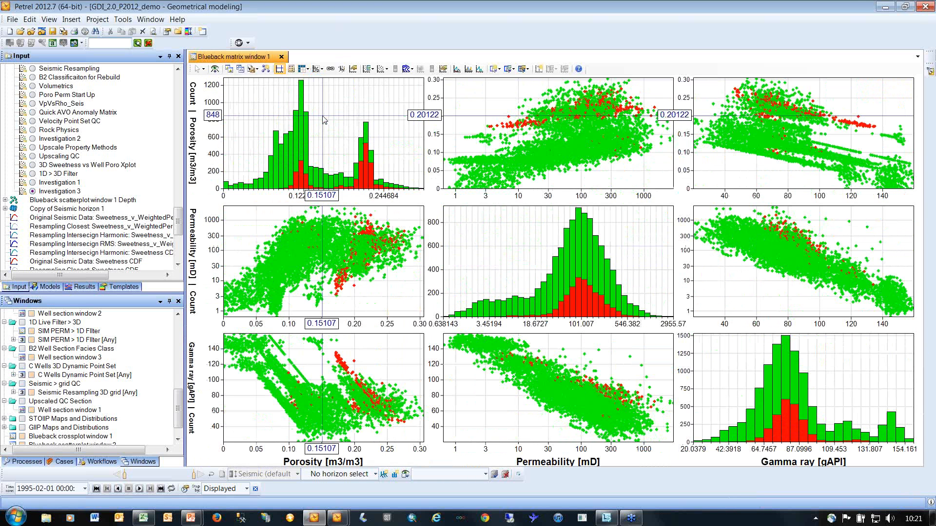
pyautogui.click(367, 68)
pyautogui.click(379, 88)
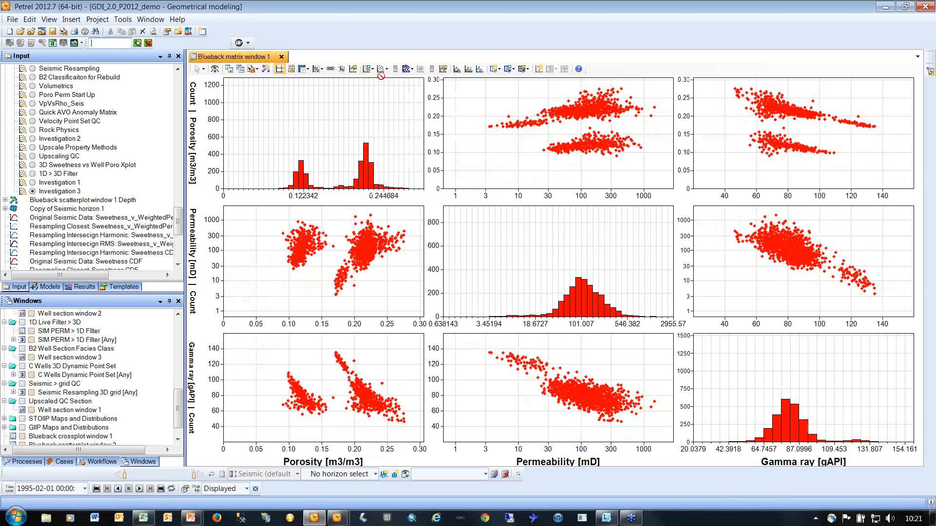
# Color the matrix plots by Fluvial facies.
pyautogui.click(382, 69)
pyautogui.click(417, 104)
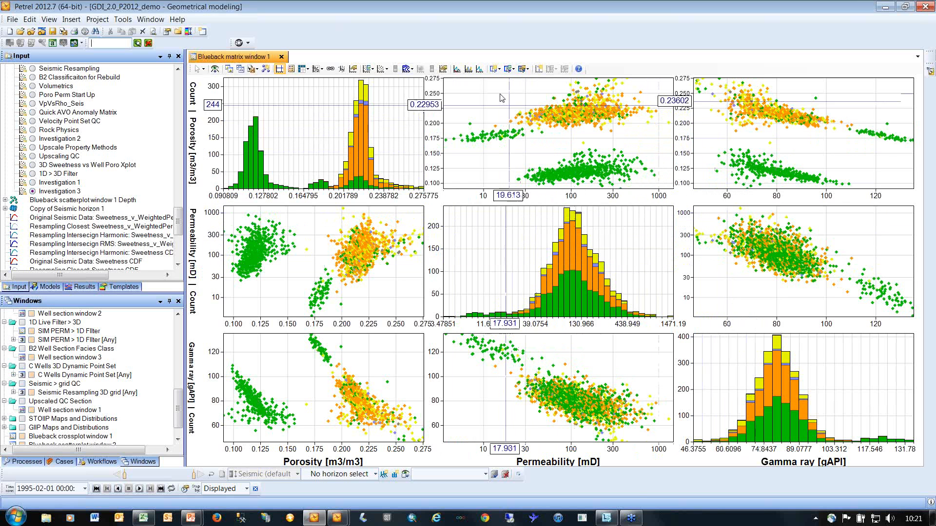
# Draw a rectangle filter around the higher-porosity cluster in the Porosity v Permeability plot and set the filter's color to black.
pyautogui.click(498, 70)
pyautogui.click(508, 78)
pyautogui.click(498, 70)
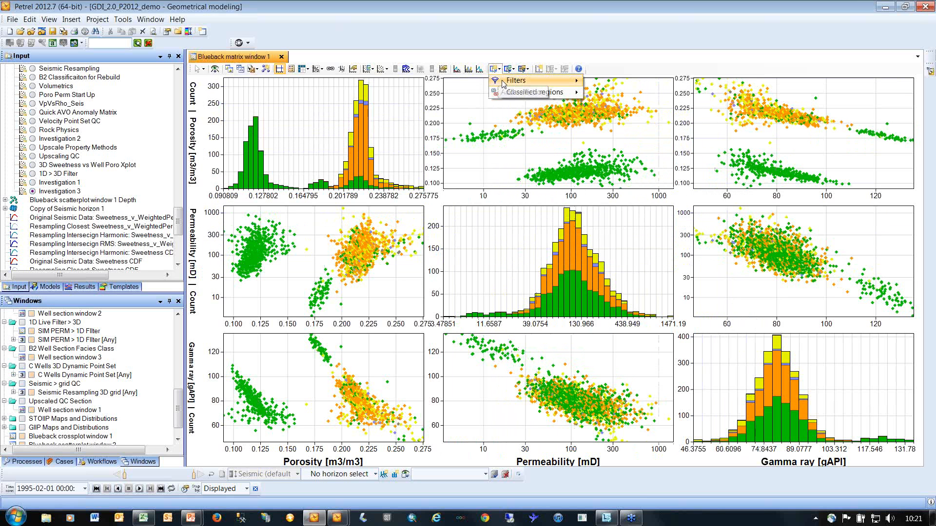
pyautogui.moveTo(516, 80)
pyautogui.click(627, 117)
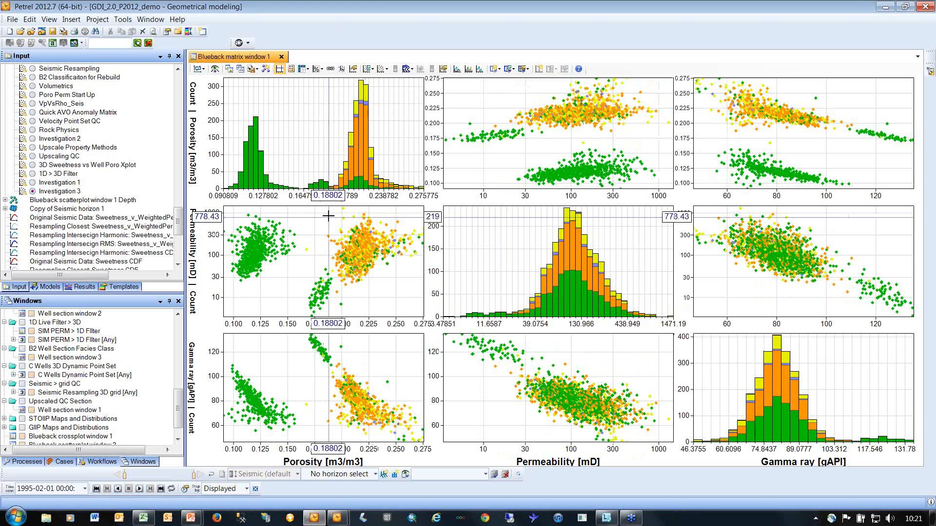
pyautogui.moveTo(324, 208); pyautogui.dragTo(413, 288)
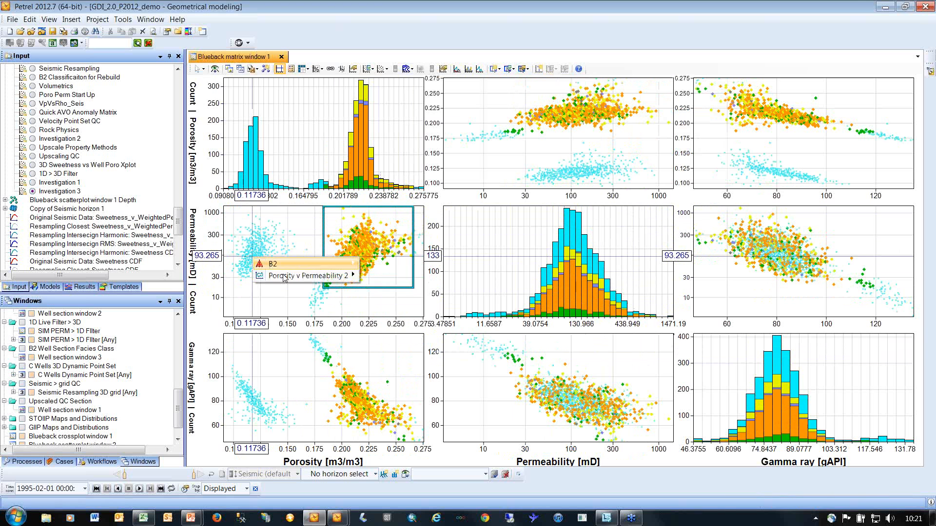
pyautogui.moveTo(312, 275)
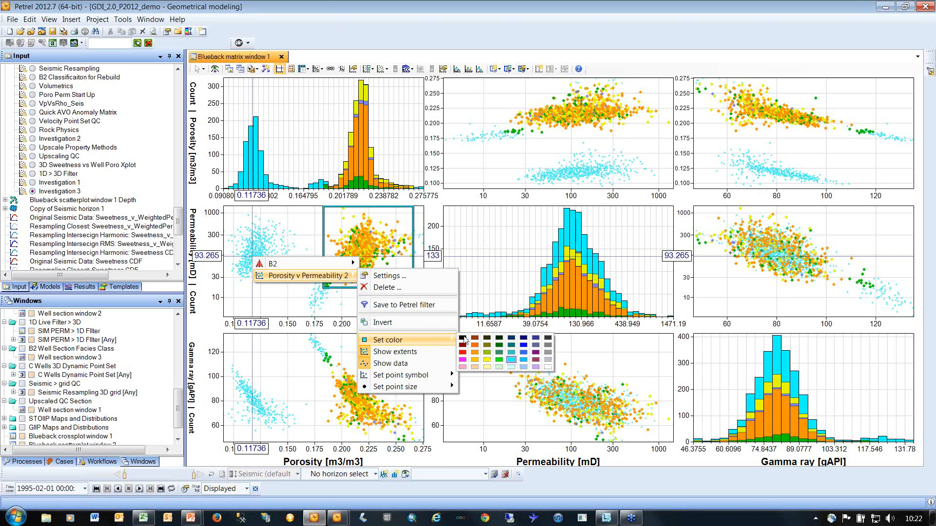
pyautogui.click(464, 340)
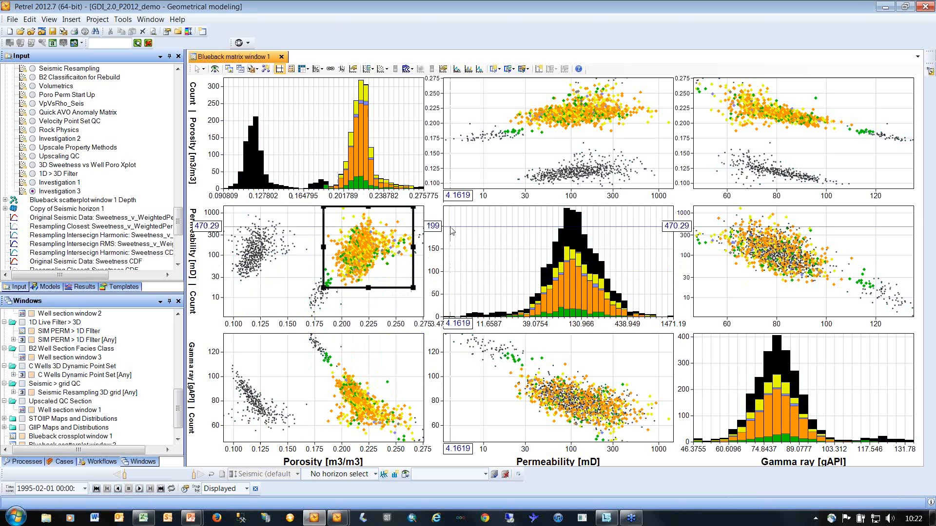
# Expand the Porosity v Permeability plot and adjust the rectangle filter to cover porosity about 0.19 to 0.26 and permeability about 21 to 560 mD.
pyautogui.click(301, 279)
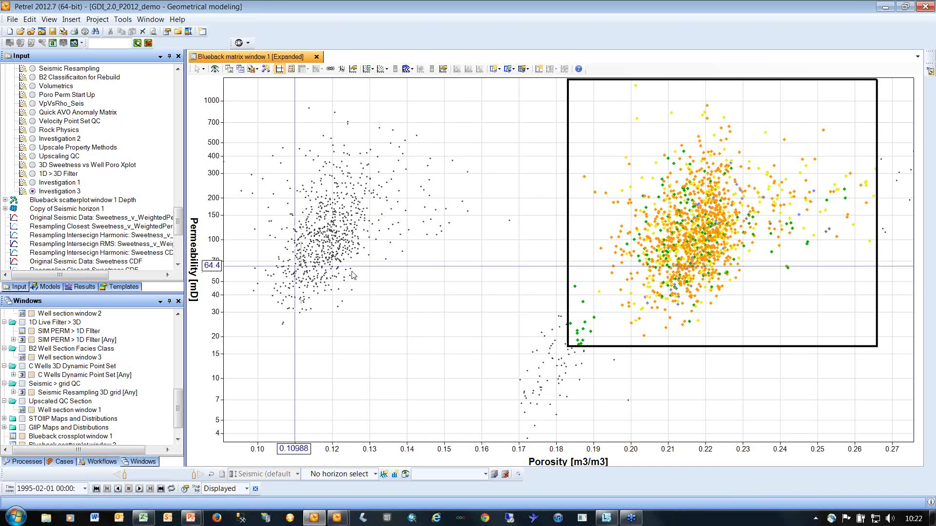
pyautogui.moveTo(567, 91)
pyautogui.moveTo(567, 80); pyautogui.dragTo(613, 149)
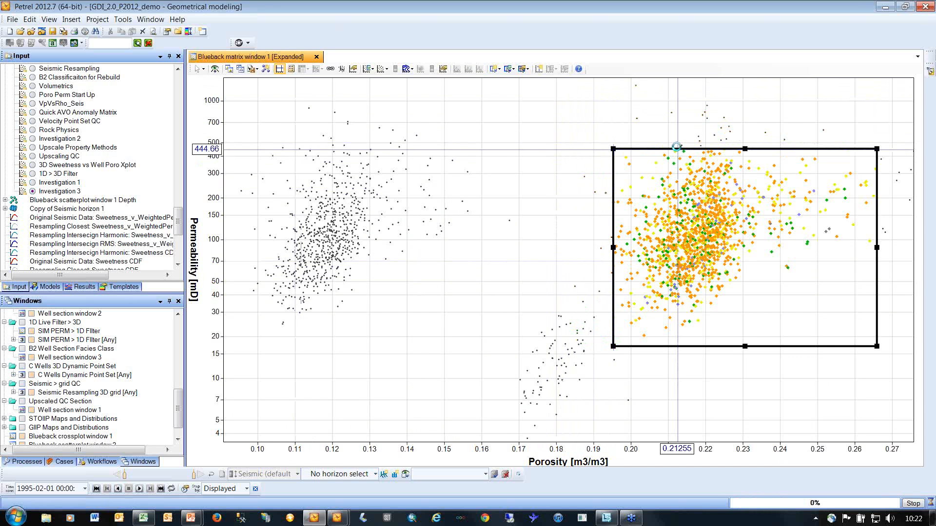
pyautogui.moveTo(677, 150); pyautogui.dragTo(662, 136)
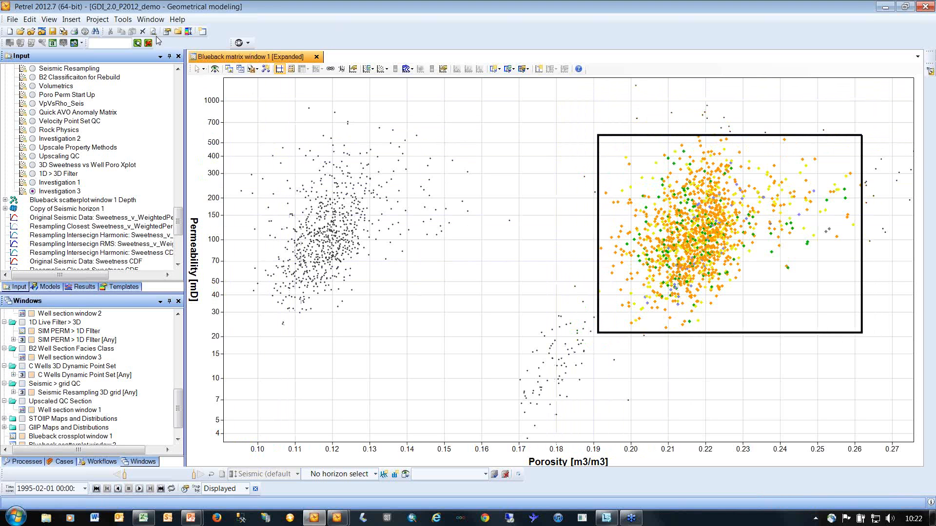
# Display Investigation 3 in a new Blueback histogram window beside the matrix window and close the message log.
pyautogui.click(150, 19)
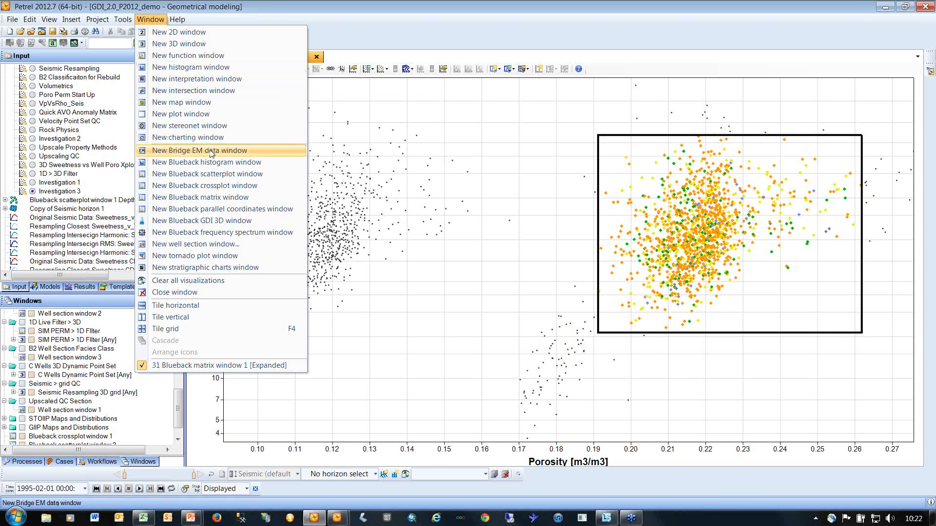
pyautogui.click(195, 162)
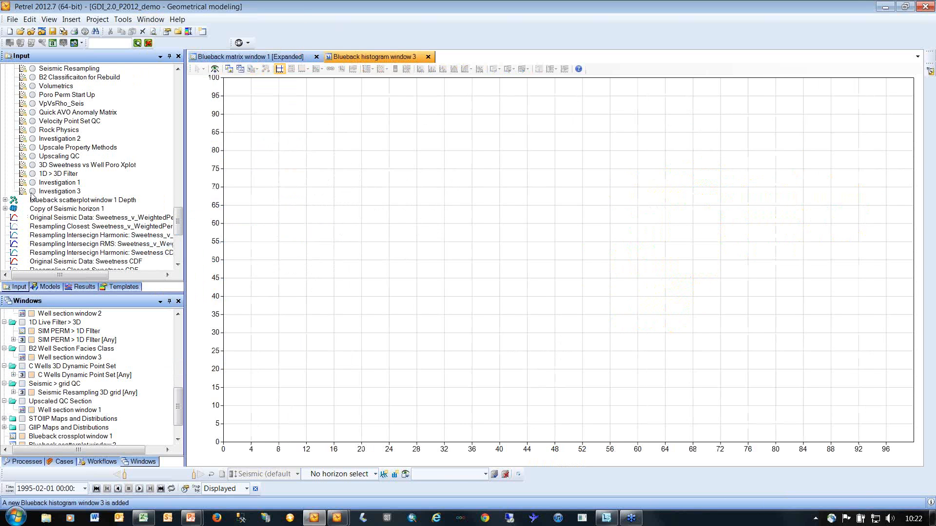
pyautogui.click(32, 191)
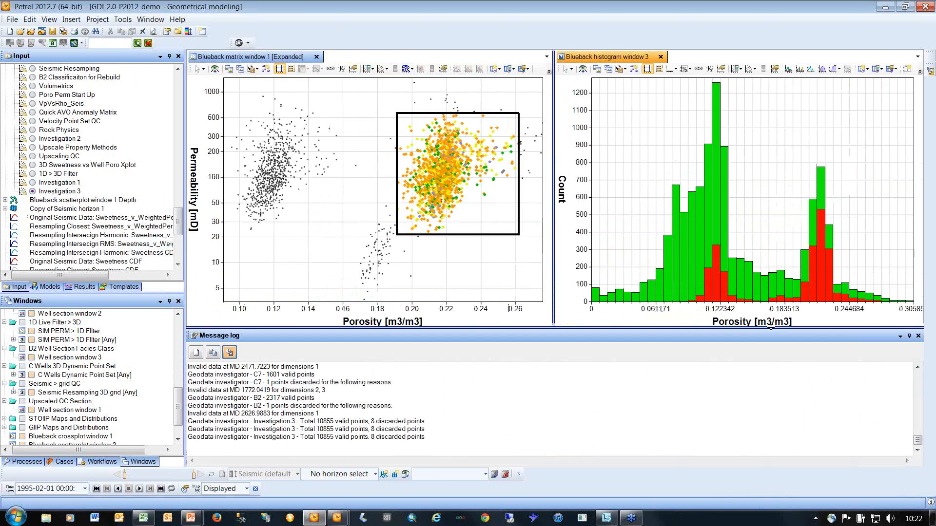
pyautogui.click(918, 336)
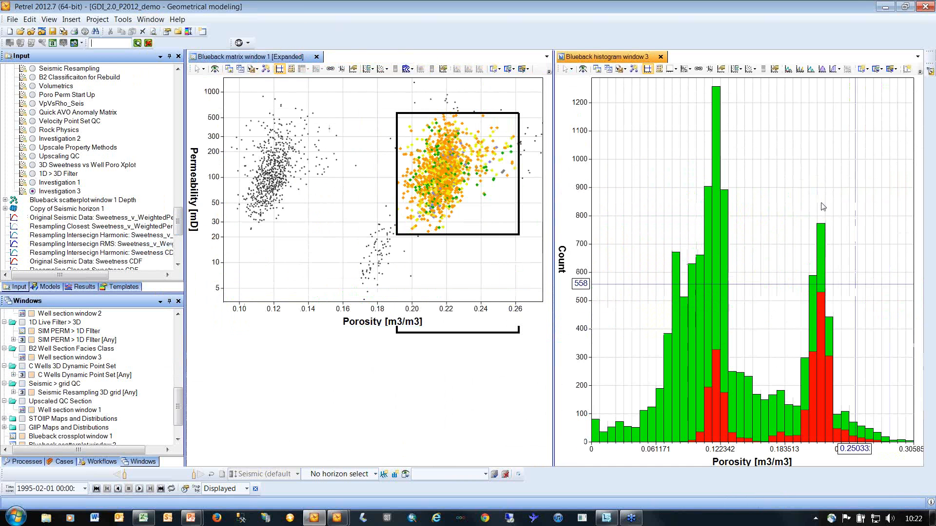
# Limit the porosity histogram to well B2 and color it by Fluvial facies.
pyautogui.click(755, 71)
pyautogui.click(778, 121)
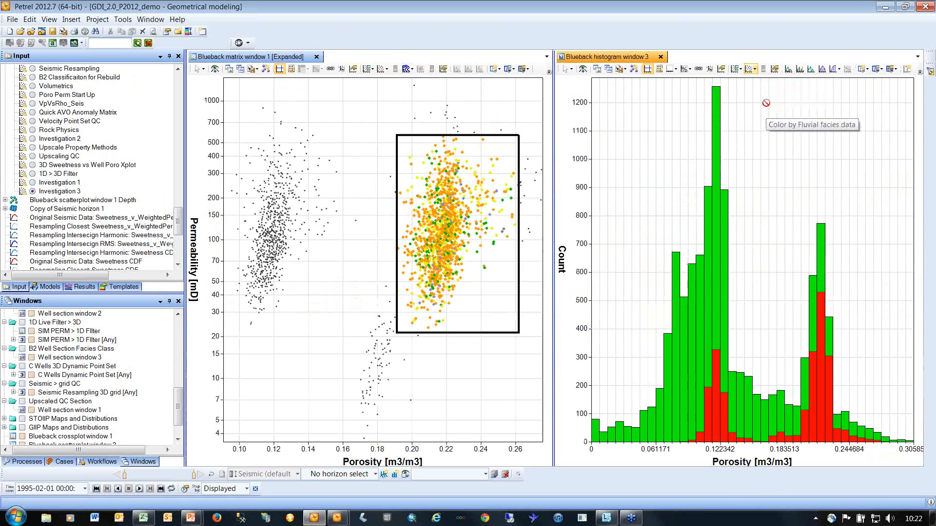
pyautogui.click(740, 71)
pyautogui.click(746, 88)
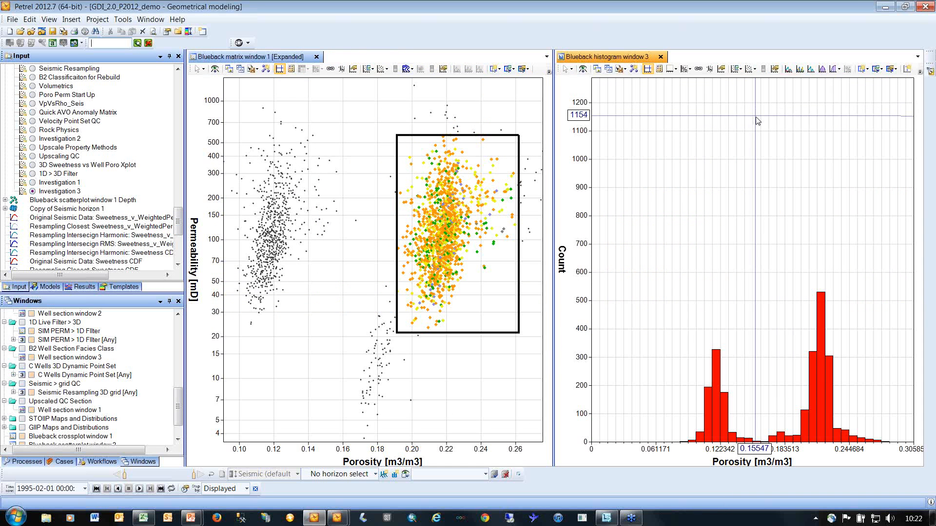
pyautogui.click(740, 71)
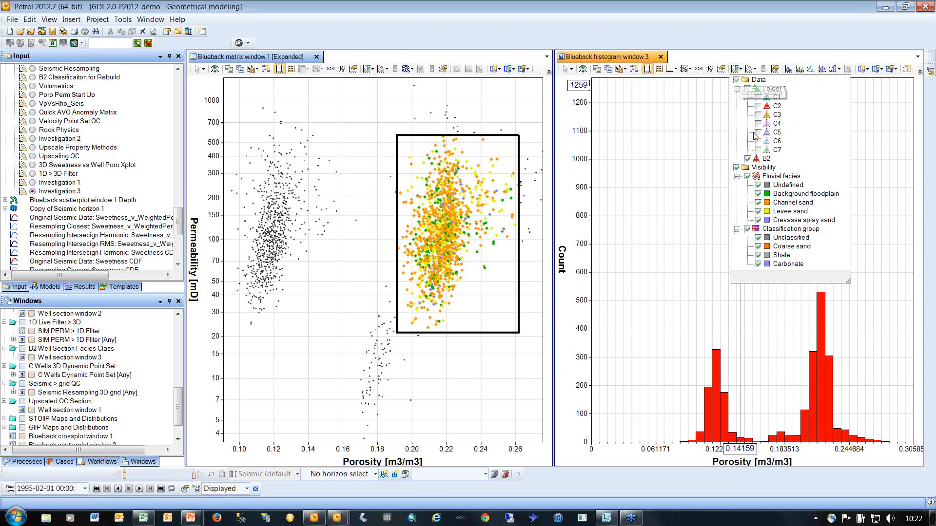
pyautogui.click(754, 67)
pyautogui.click(755, 70)
pyautogui.click(783, 106)
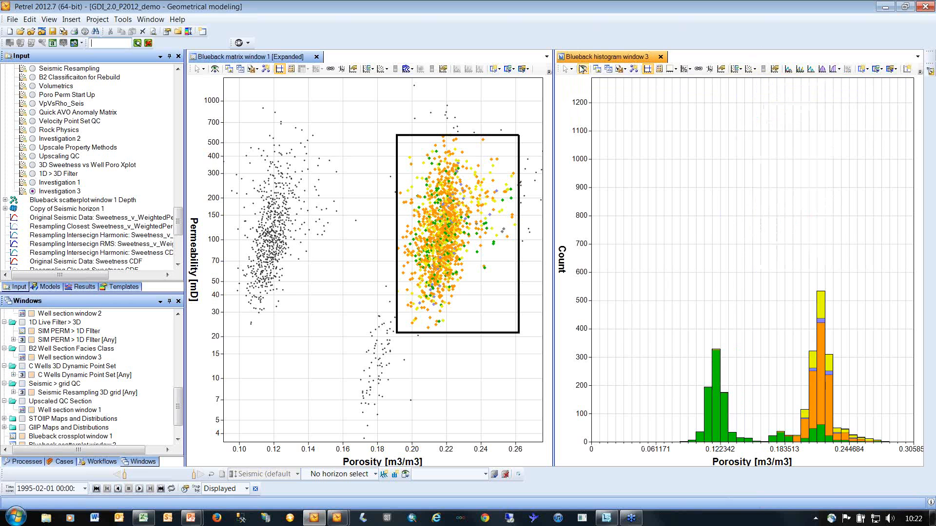
pyautogui.click(582, 69)
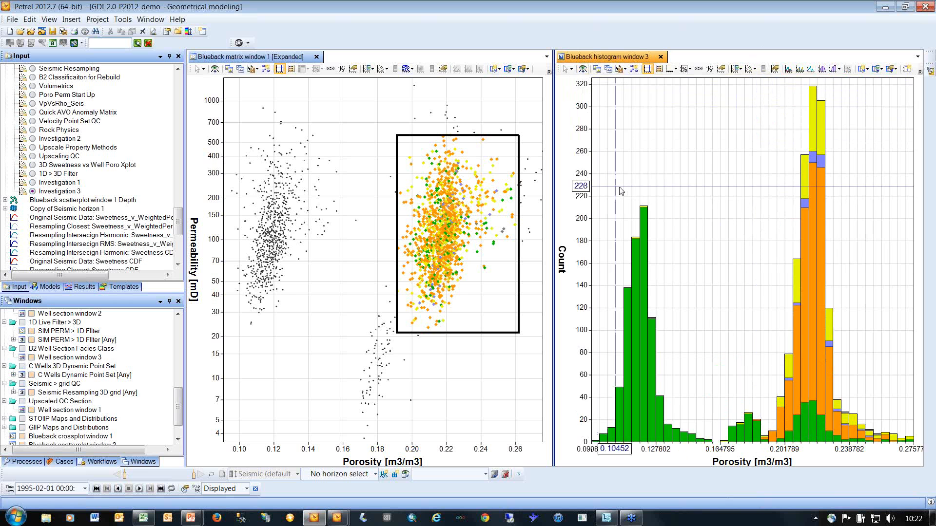
# Apply the Porosity v Permeability 2 filter to the histogram and display its statistics with an enlarged data statistics table.
pyautogui.click(882, 73)
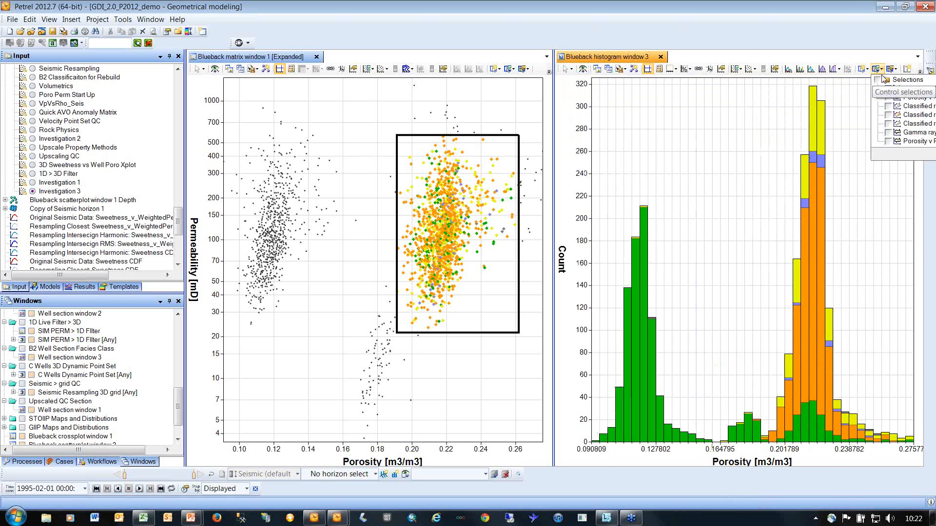
pyautogui.click(892, 140)
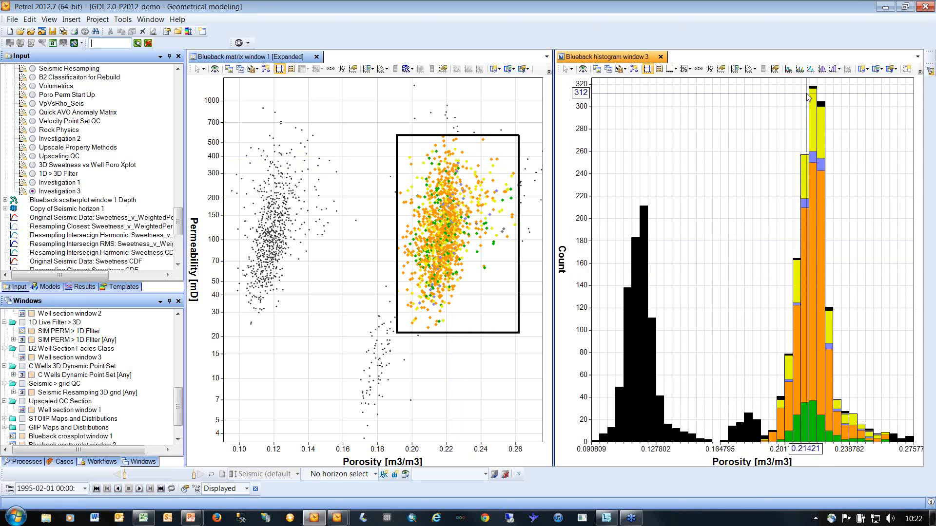
pyautogui.click(823, 71)
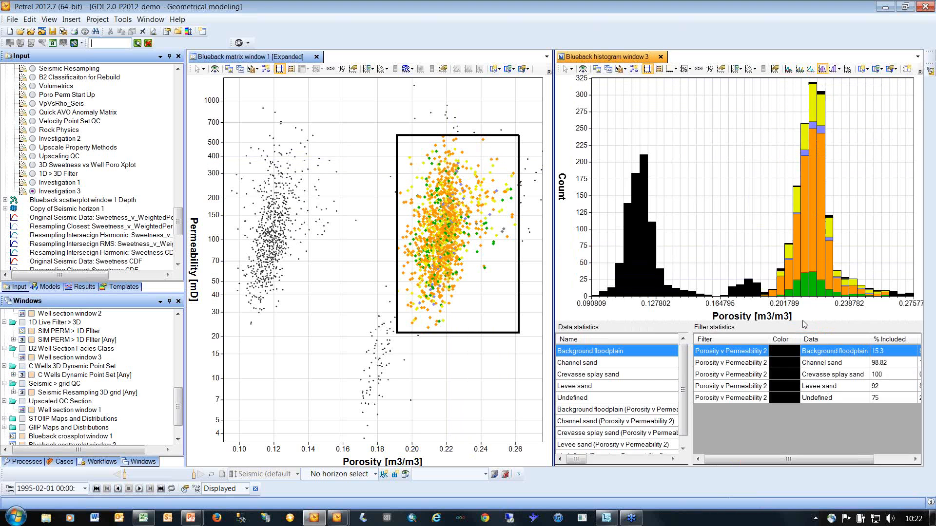
pyautogui.moveTo(801, 322); pyautogui.dragTo(798, 277)
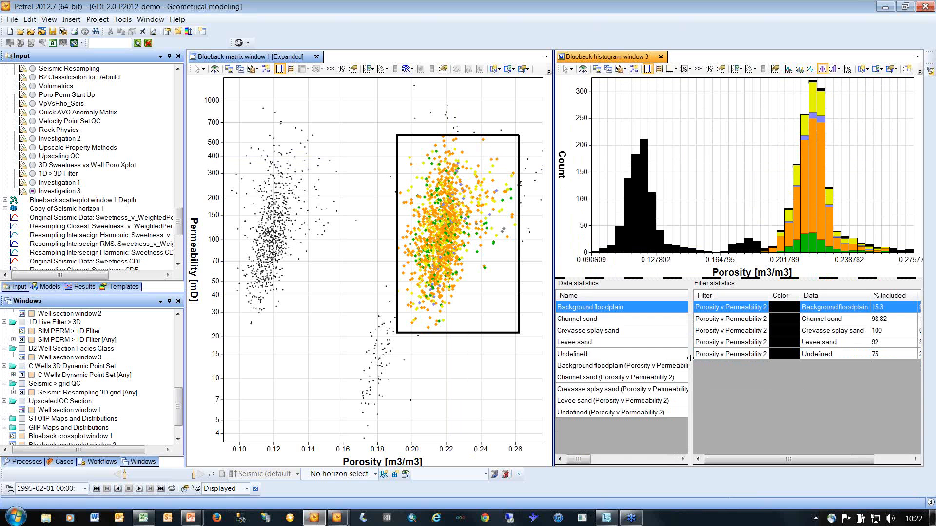
pyautogui.moveTo(691, 358); pyautogui.dragTo(876, 363)
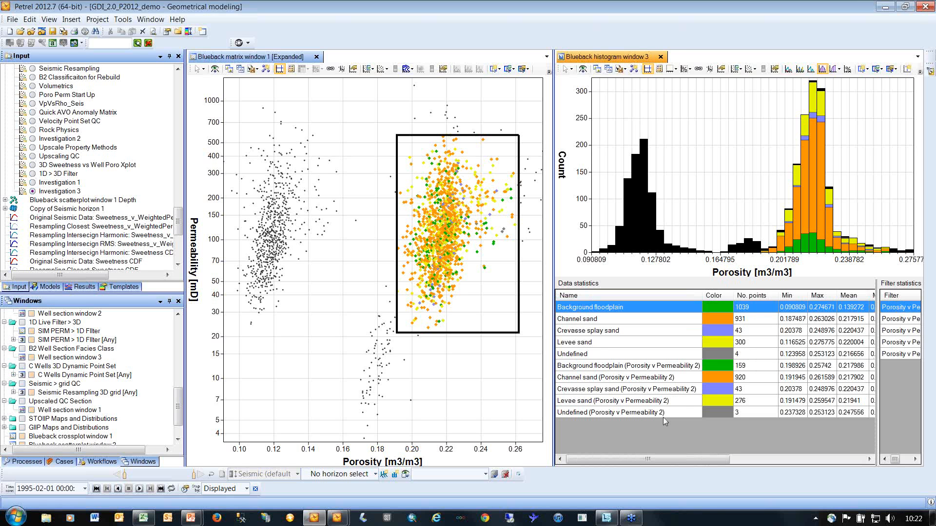
# Lower the upper edge of the Porosity v Permeability 2 filter to a permeability of about 200 mD.
pyautogui.click(457, 136)
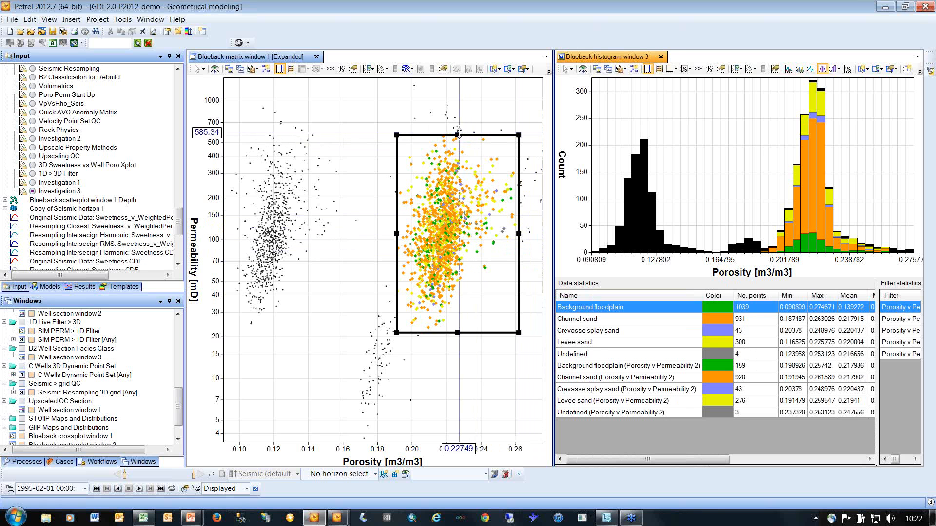
pyautogui.moveTo(457, 135); pyautogui.dragTo(458, 196)
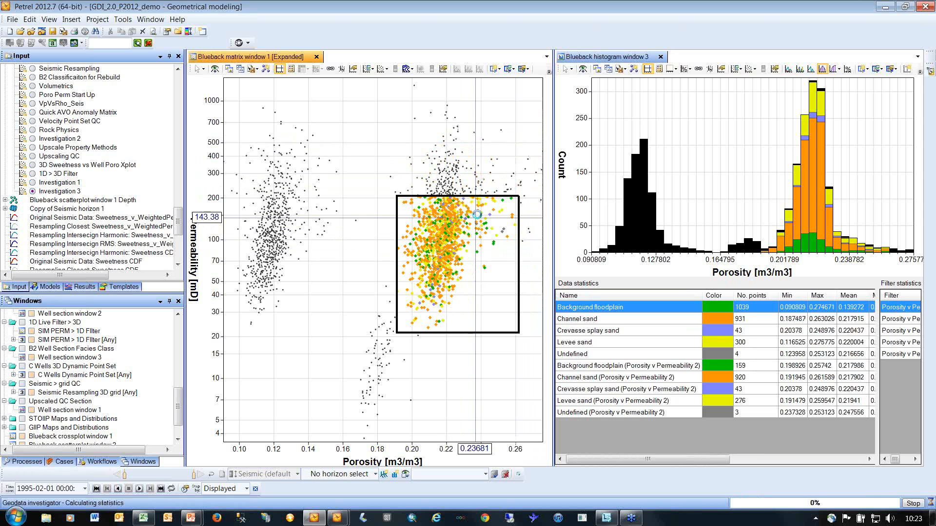
# Move the Porosity v Permeability 2 filter box up to cover permeabilities of about 42 to 400 mD.
pyautogui.moveTo(511, 215); pyautogui.dragTo(502, 164)
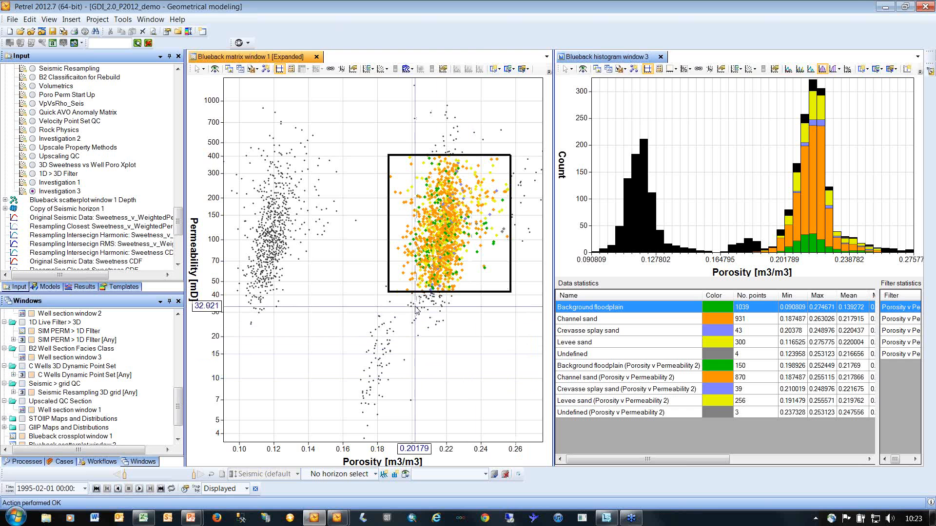
# Close the matrix and histogram windows and display the Seismic Resampling 3D grid window to examine the grid against the seismic sections.
pyautogui.click(316, 57)
pyautogui.click(293, 56)
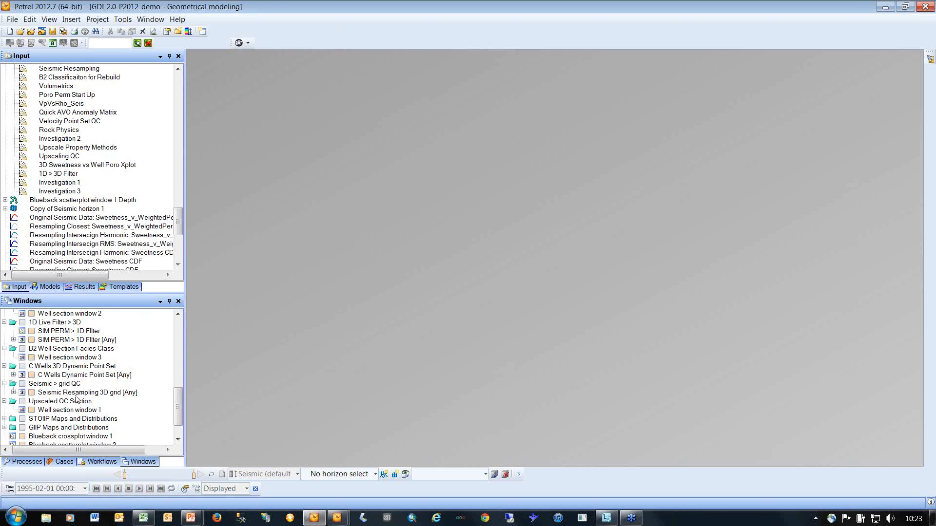
pyautogui.doubleClick(36, 392)
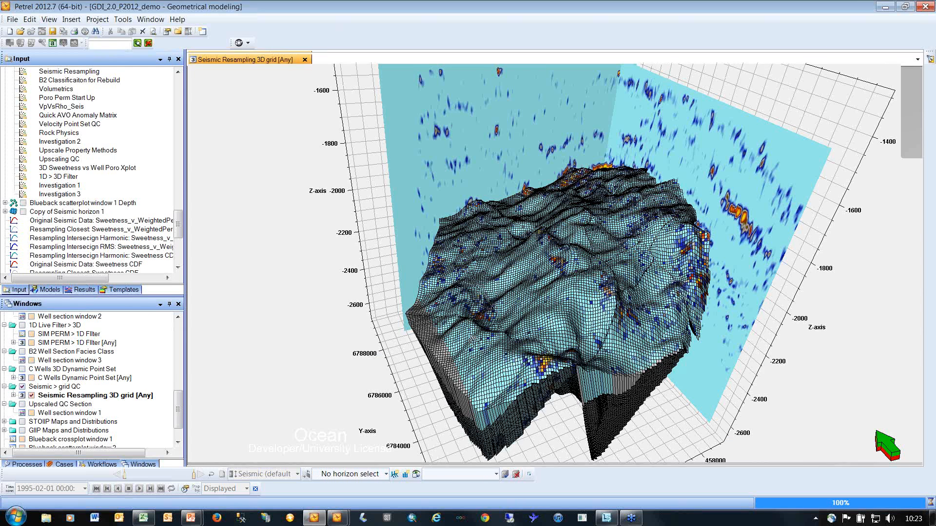
pyautogui.moveTo(539, 303); pyautogui.dragTo(556, 314)
pyautogui.scroll(5, 570, 306)
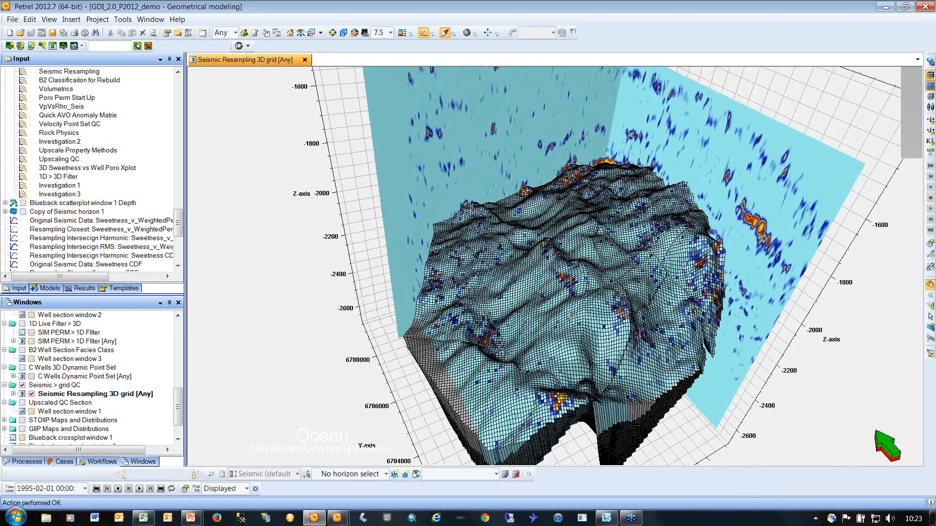
pyautogui.scroll(-5, 539, 247)
pyautogui.moveTo(545, 273); pyautogui.dragTo(546, 278)
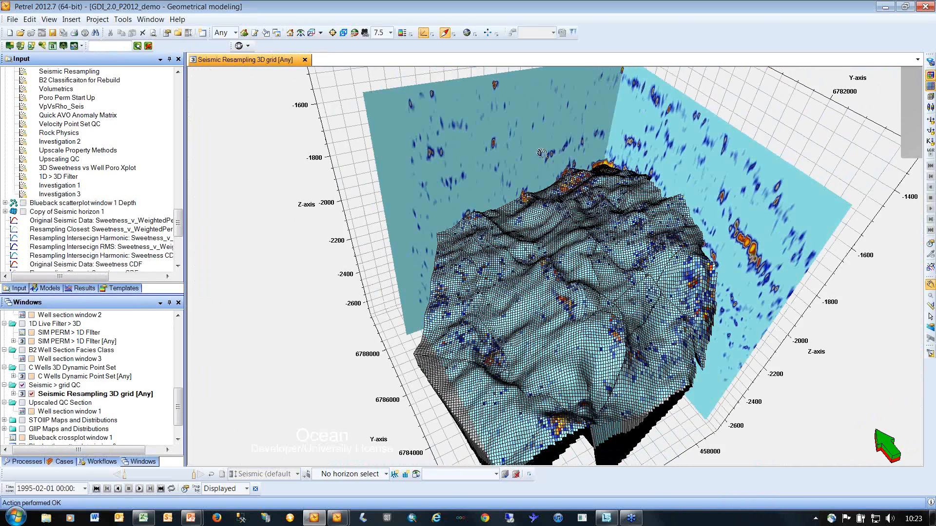
pyautogui.moveTo(566, 312); pyautogui.dragTo(583, 285)
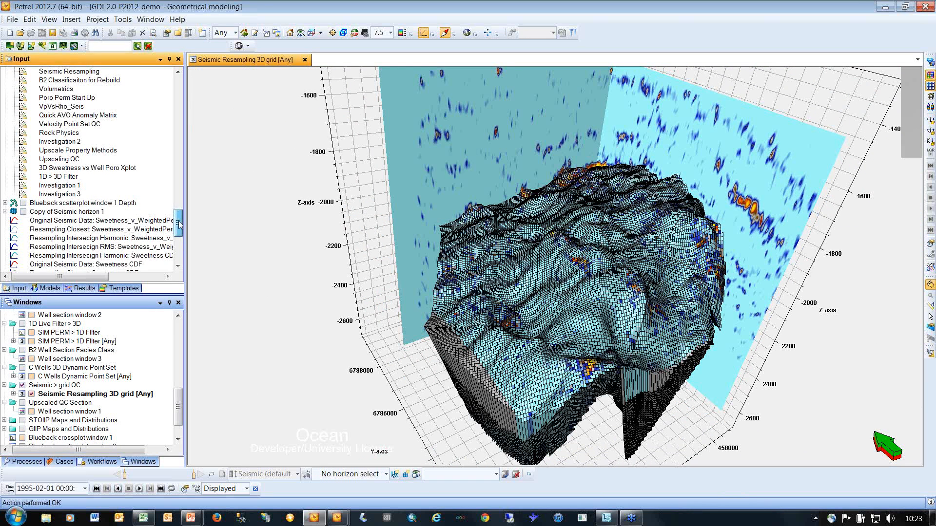
# Open the Seismic Resampling investigation's settings and show its data sets with the Dimension 1 column widened to read the full property names.
pyautogui.scroll(2, 178, 217)
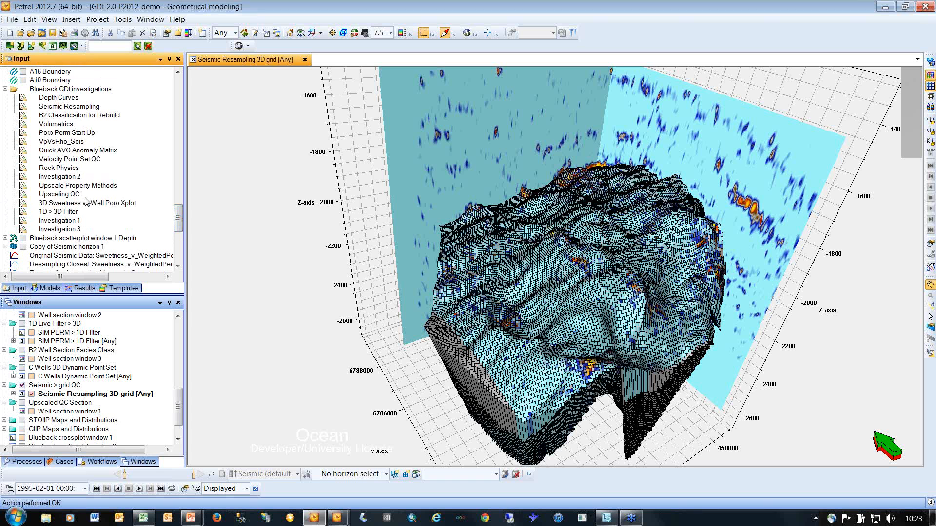
pyautogui.click(82, 107)
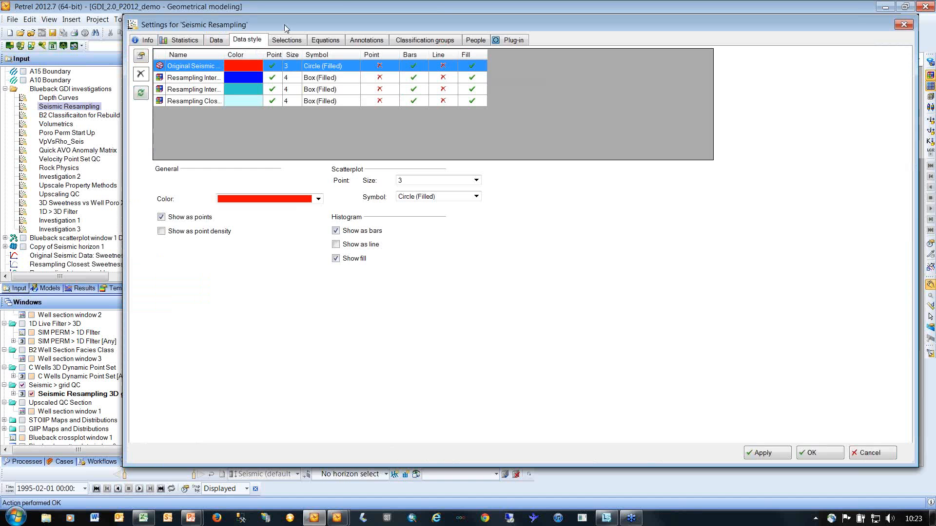
pyautogui.moveTo(286, 28); pyautogui.dragTo(292, 60)
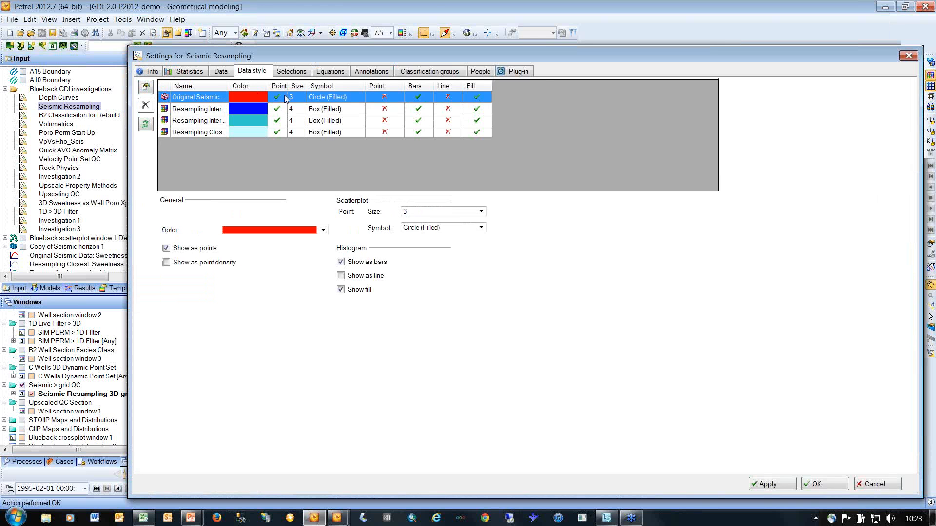
pyautogui.click(221, 74)
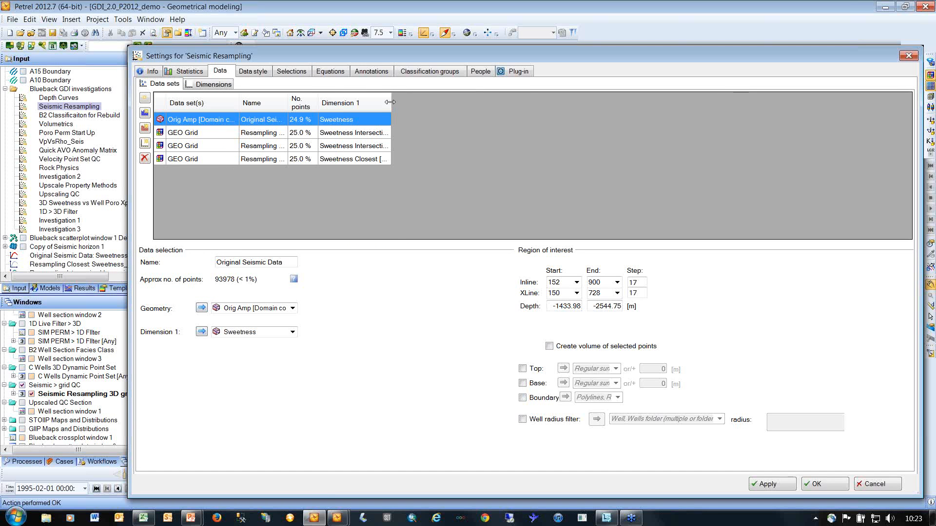
pyautogui.moveTo(390, 101); pyautogui.dragTo(543, 102)
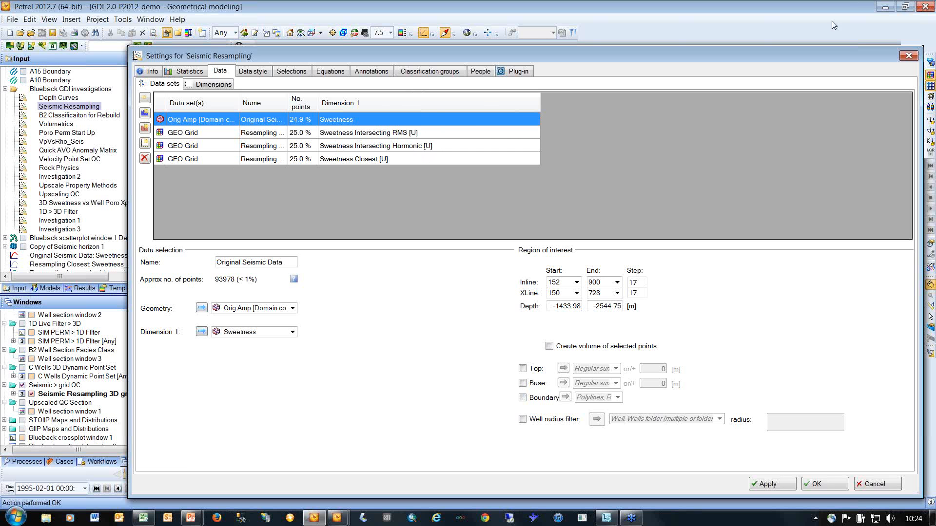
# Close the Seismic Resampling settings and the open 3D window, and plot Seismic Resampling in a new Blueback histogram window.
pyautogui.click(907, 56)
pyautogui.click(304, 60)
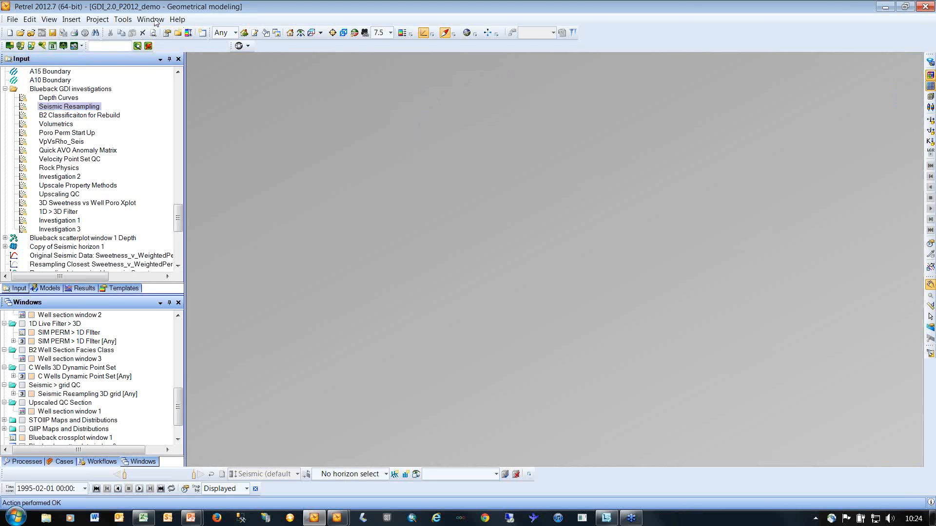
pyautogui.click(153, 22)
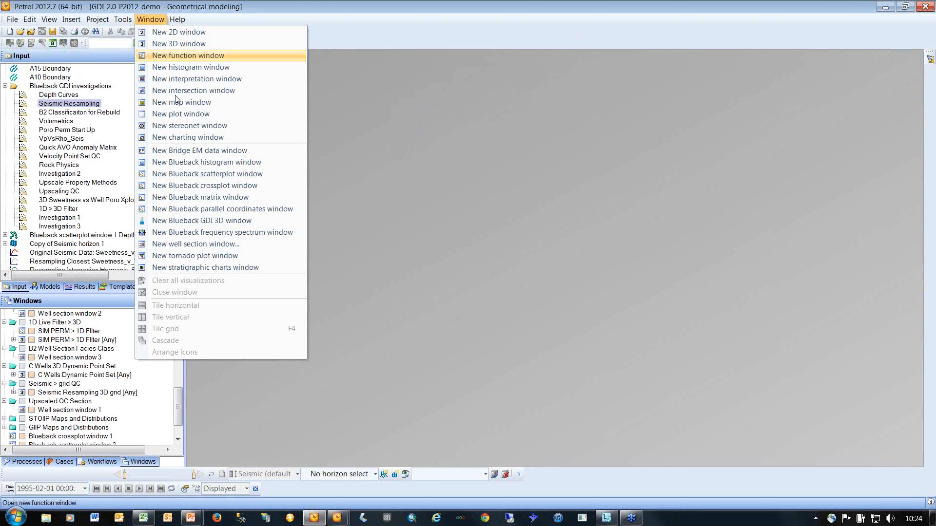
pyautogui.click(190, 160)
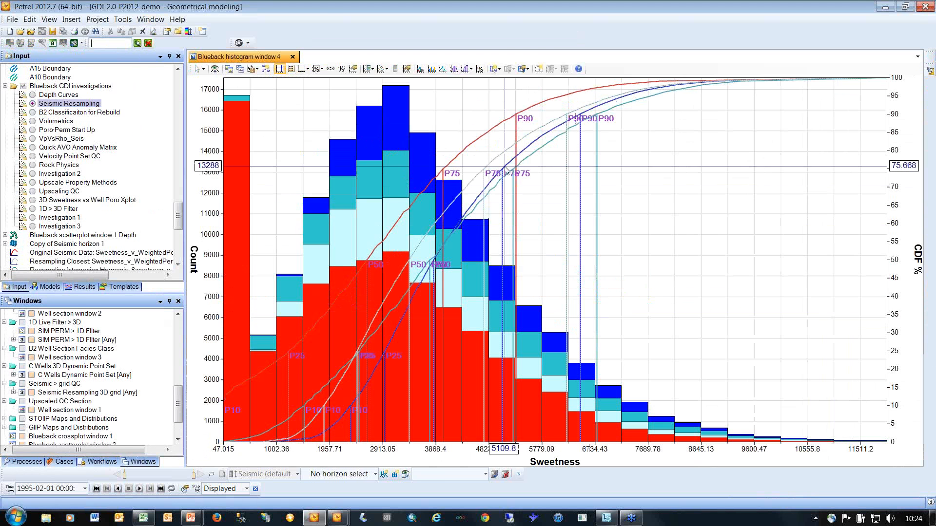
# Show the histogram bars of each dataset separately and express them as weighted percentage.
pyautogui.click(432, 70)
pyautogui.click(318, 69)
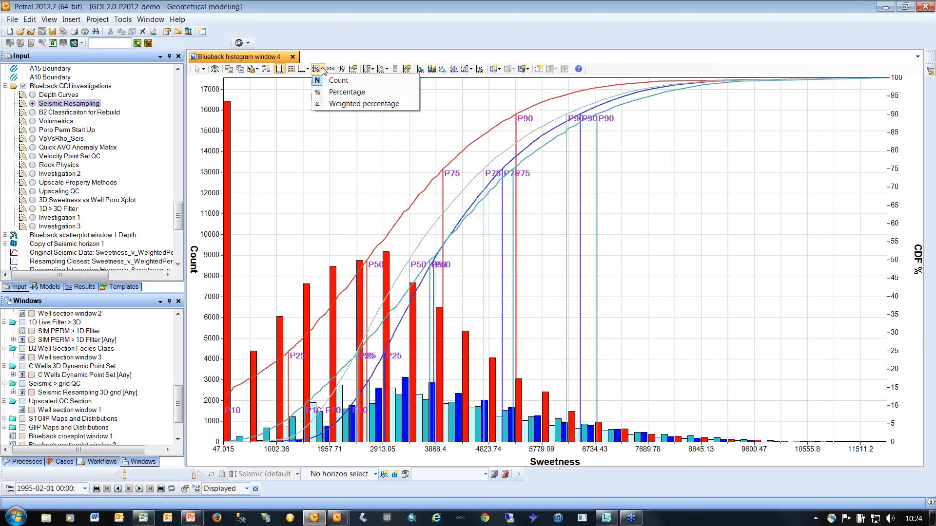
pyautogui.click(341, 105)
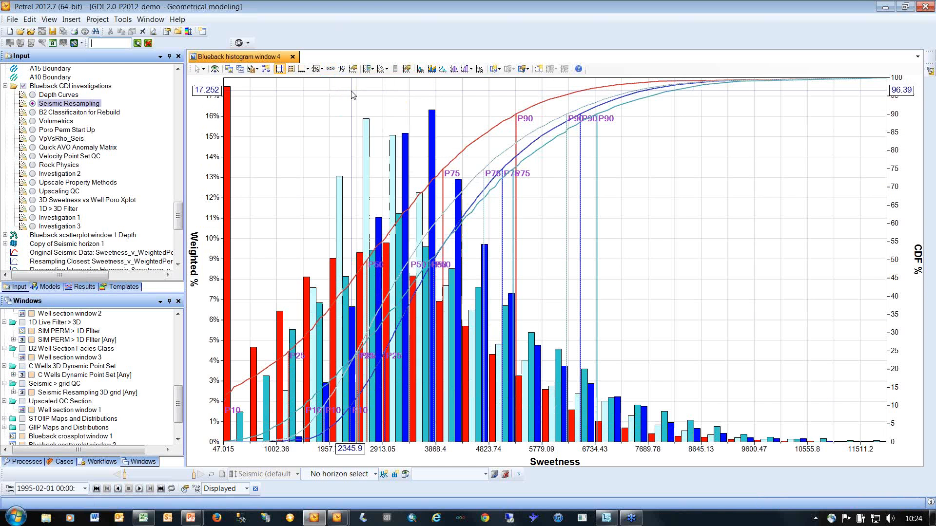
# Display the legend and the data statistics table for the Sweetness histogram.
pyautogui.click(291, 69)
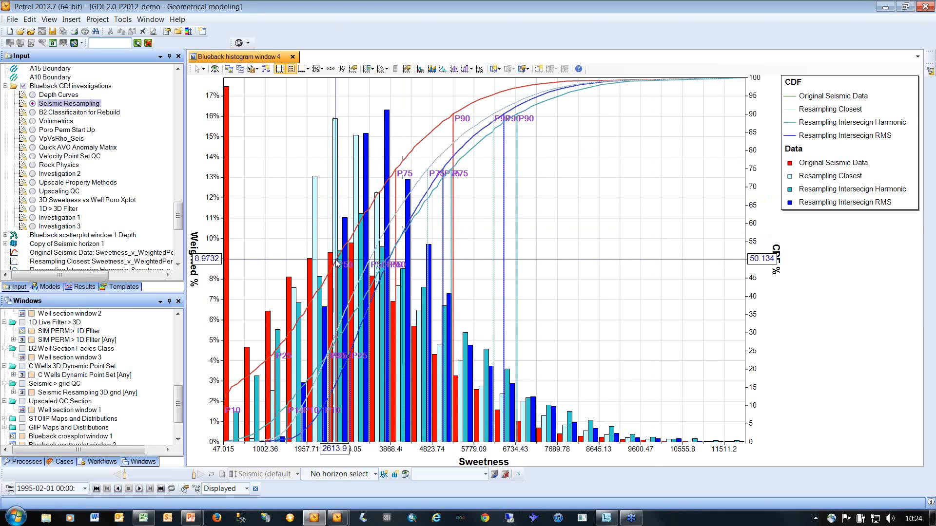
pyautogui.click(455, 70)
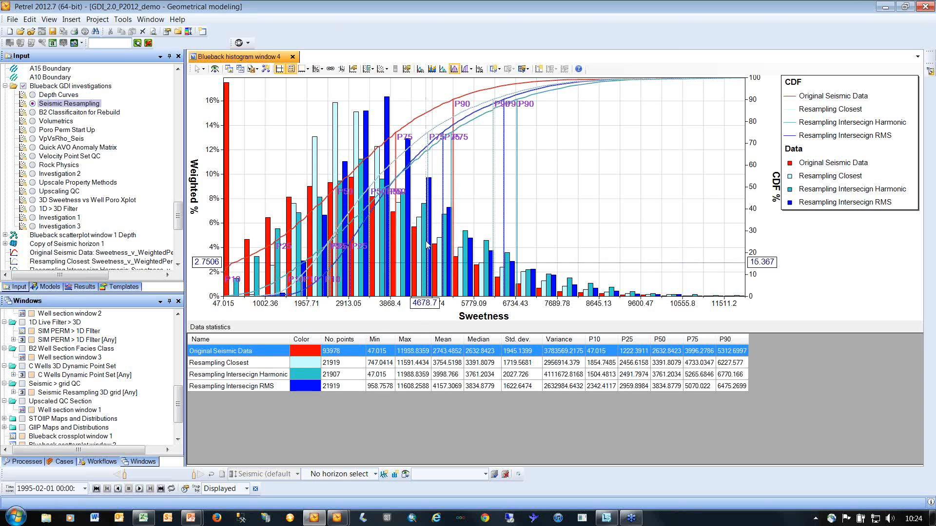
# Switch the Resampling Closest CDF curve off and back on.
pyautogui.click(471, 71)
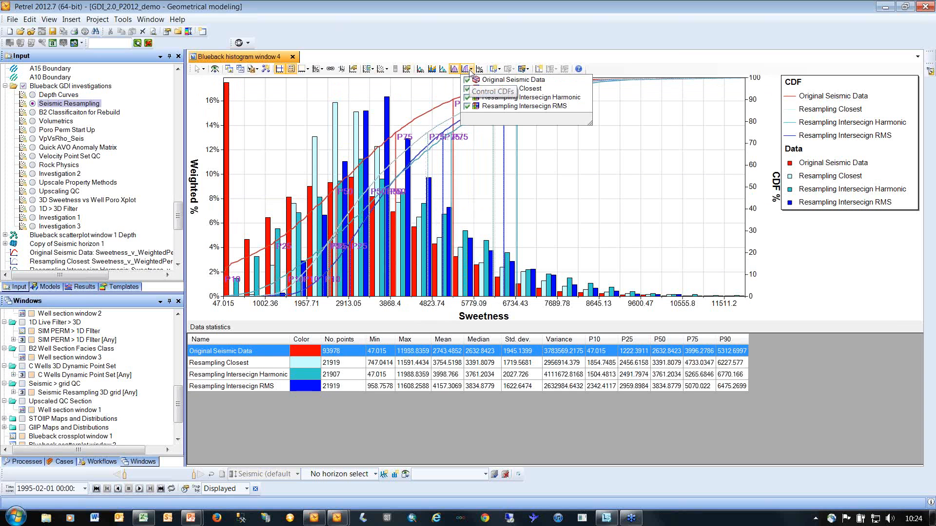
pyautogui.click(467, 89)
pyautogui.click(468, 88)
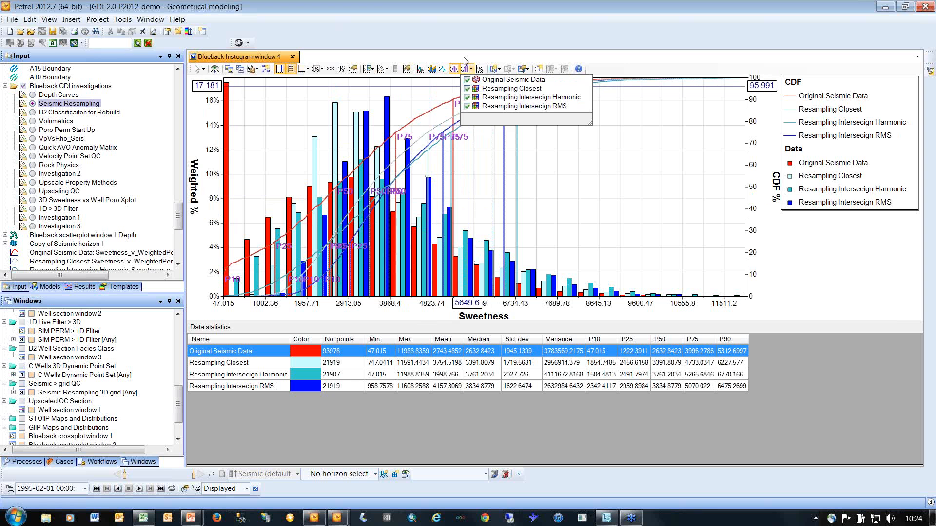
pyautogui.click(465, 47)
# Add percentiles 78, 79 and 80 to the CDF percentile selection and enlarge the plot area above the statistics table.
pyautogui.click(479, 69)
pyautogui.click(192, 160)
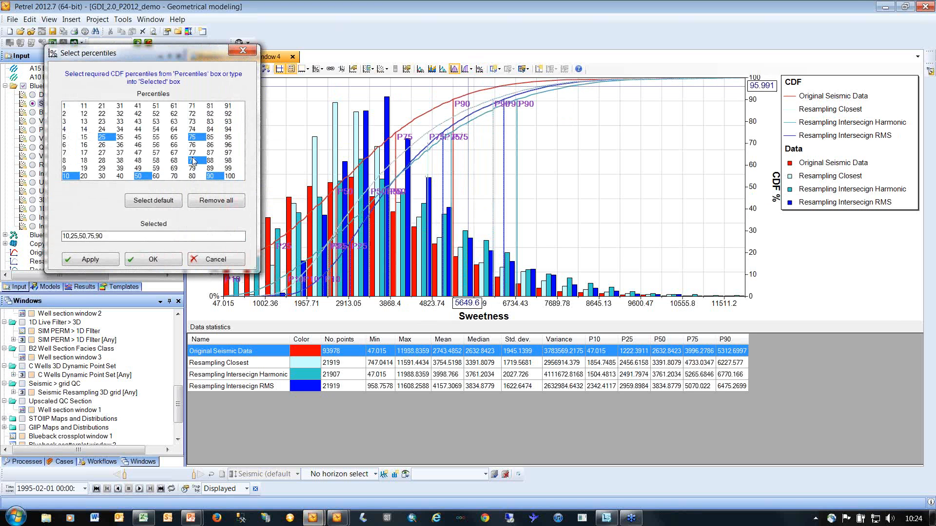
pyautogui.click(192, 168)
pyautogui.click(192, 176)
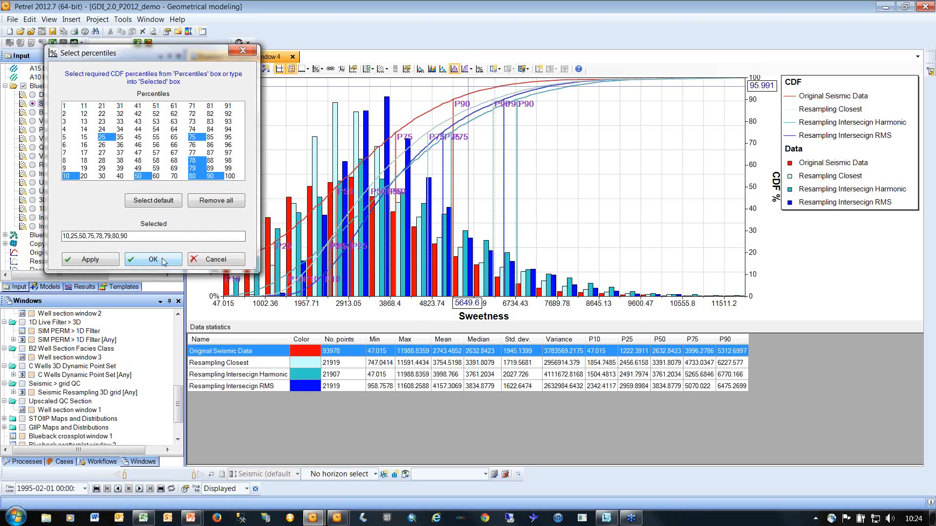
pyautogui.click(154, 261)
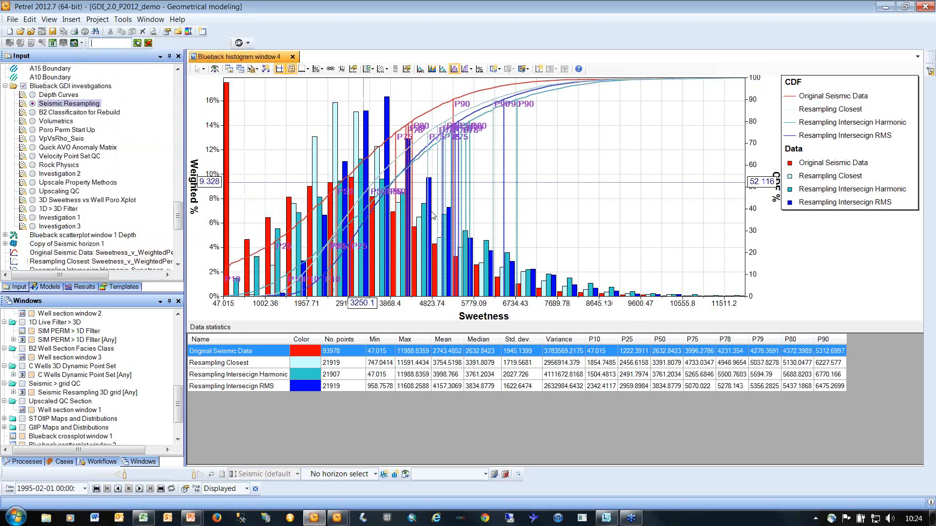
pyautogui.moveTo(523, 321); pyautogui.dragTo(517, 373)
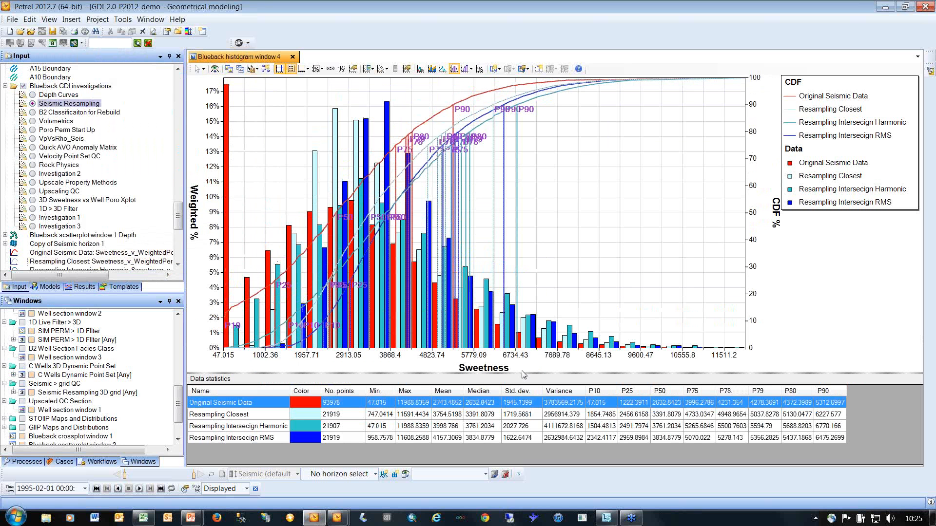
pyautogui.rightClick(537, 255)
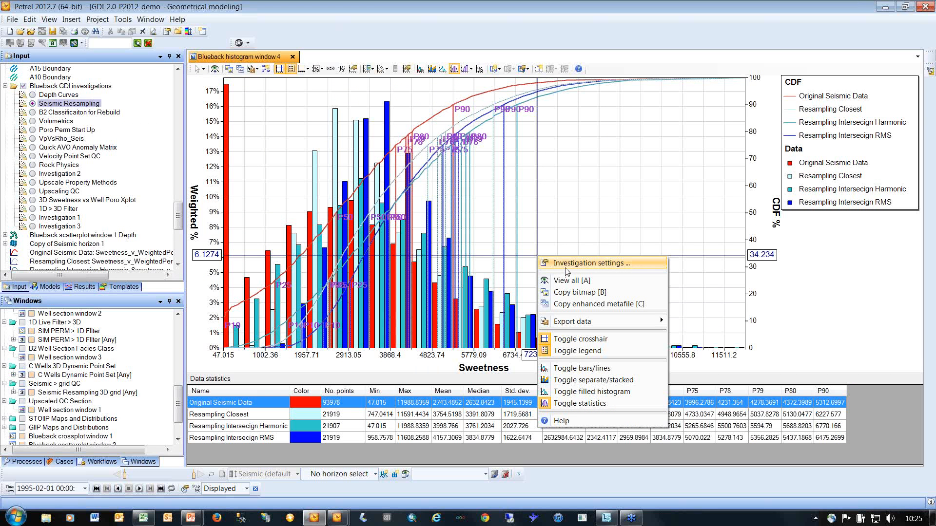
pyautogui.moveTo(599, 326)
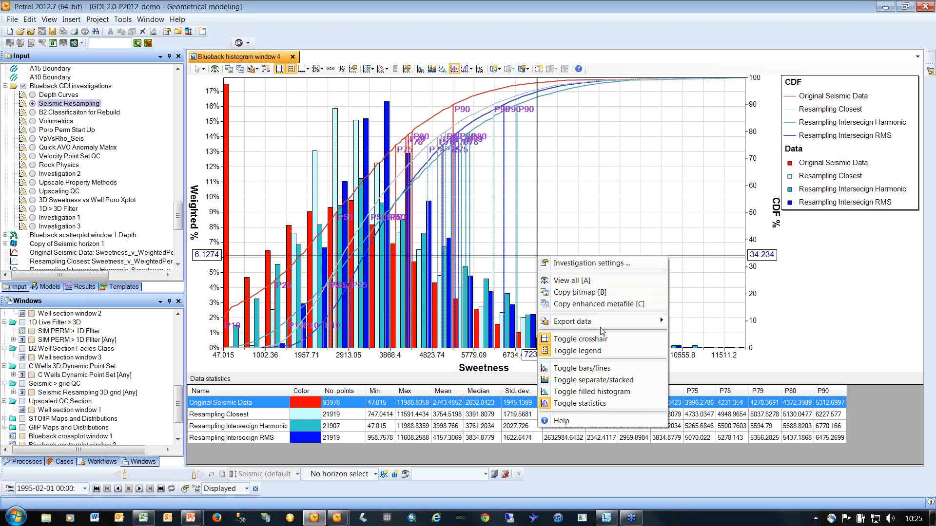
pyautogui.click(597, 236)
# Stack the histogram bars of the four Sweetness datasets.
pyautogui.click(432, 69)
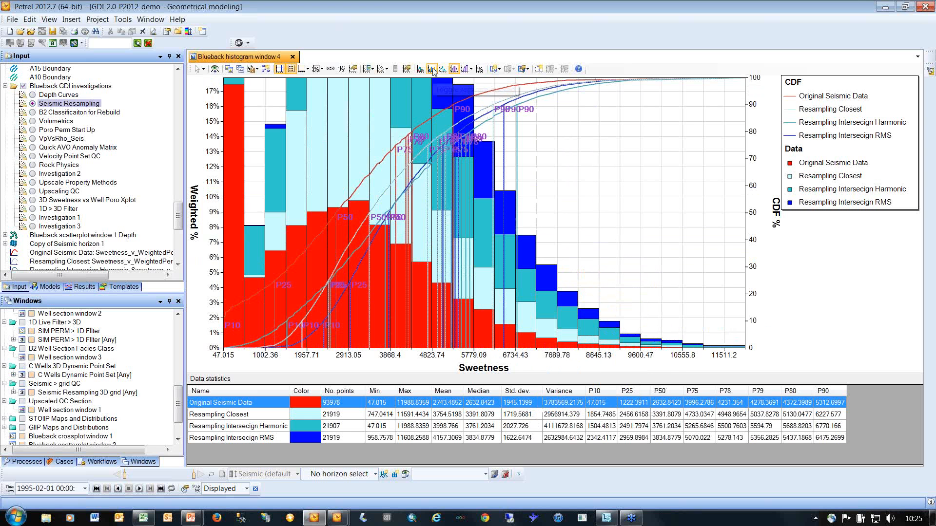
pyautogui.click(419, 69)
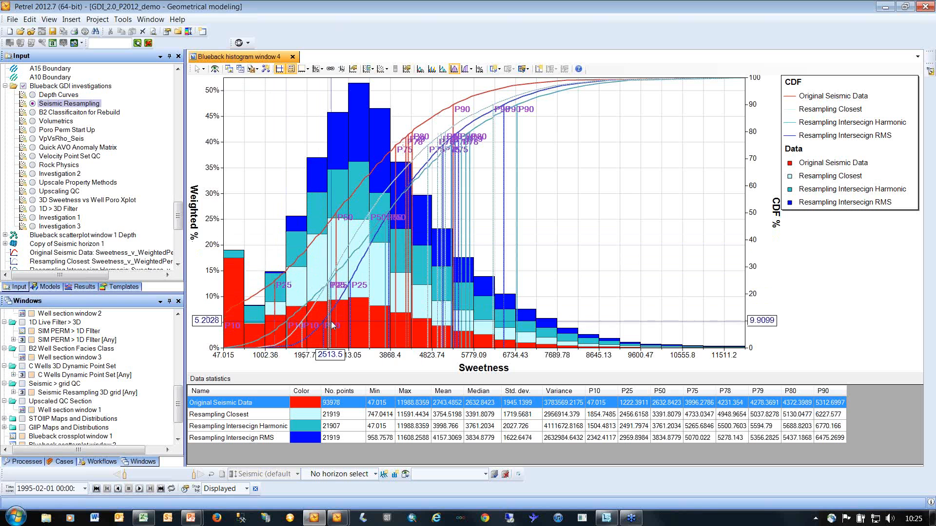
pyautogui.click(420, 68)
pyautogui.click(421, 69)
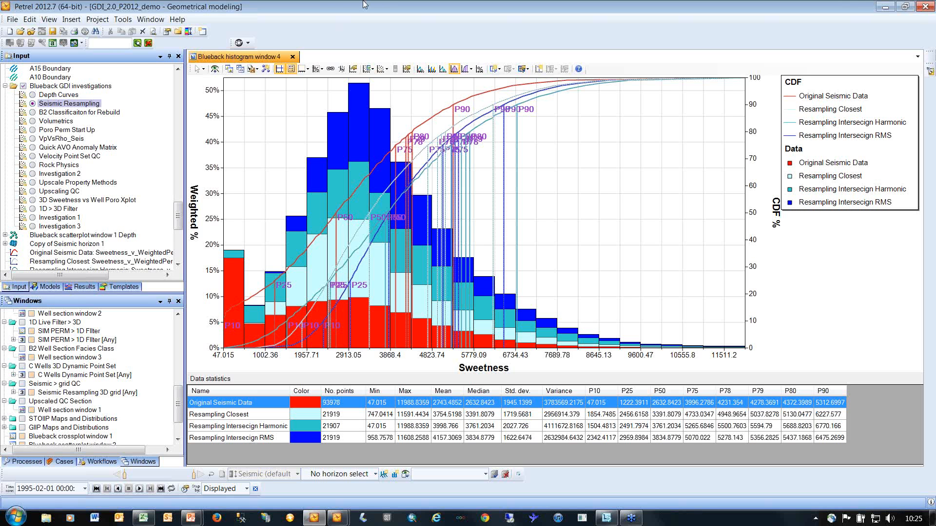
# Close the histogram window and open the Well Poro vs 3D Sweetness window group.
pyautogui.click(292, 56)
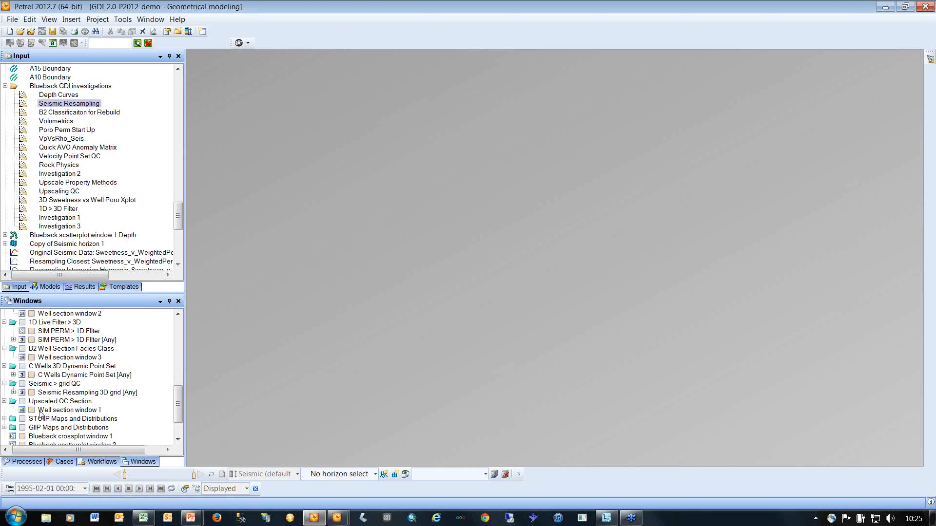
pyautogui.moveTo(177, 398); pyautogui.dragTo(174, 388)
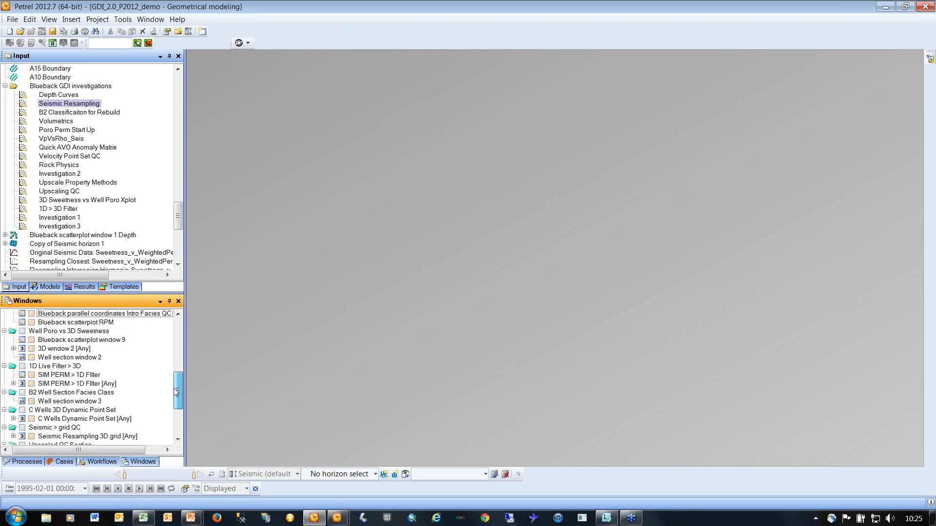
pyautogui.click(22, 331)
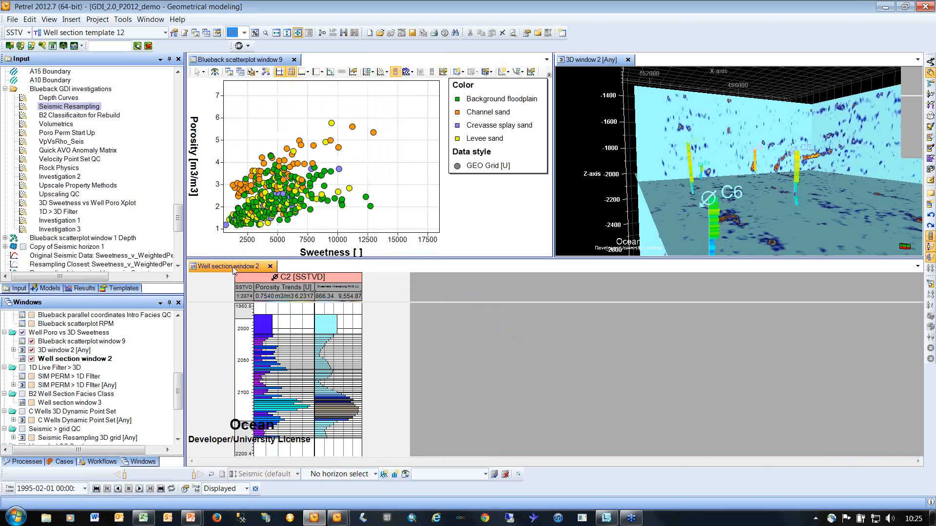
# Dock Well section window 2 beneath 3D window 2 and widen the scatterplot window.
pyautogui.moveTo(234, 271)
pyautogui.mouseDown()
pyautogui.moveTo(271, 278)
pyautogui.moveTo(758, 259)
pyautogui.mouseUp()
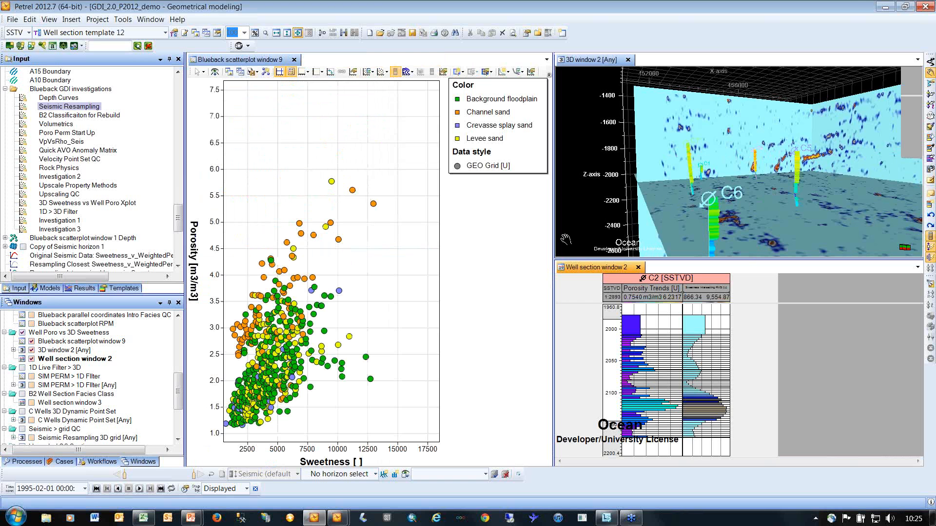
pyautogui.moveTo(553, 238); pyautogui.dragTo(608, 237)
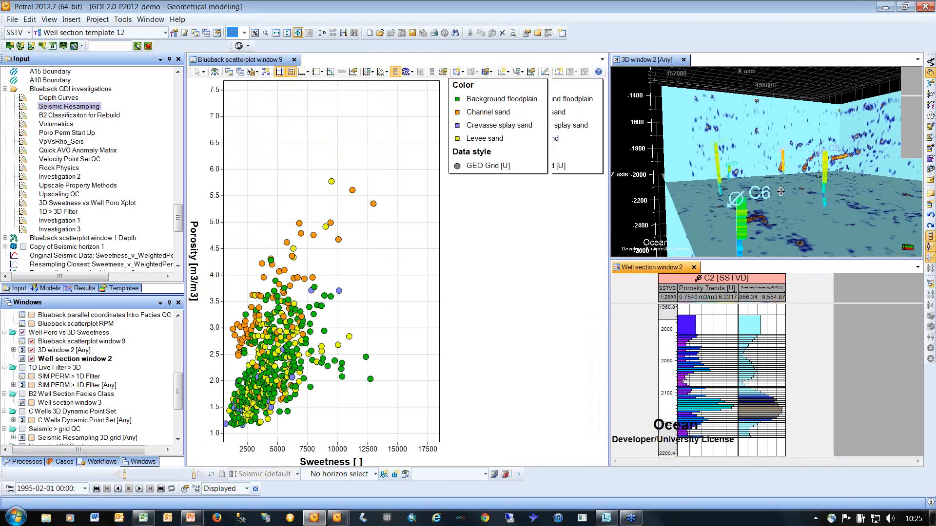
pyautogui.moveTo(780, 192); pyautogui.dragTo(777, 199)
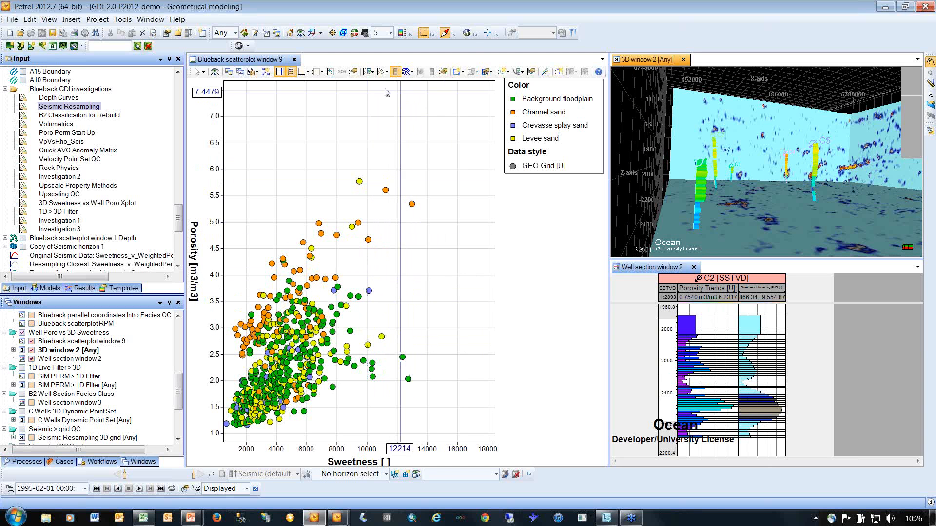
# Filter the porosity versus sweetness scatterplot to show only the Channel sand facies.
pyautogui.click(373, 72)
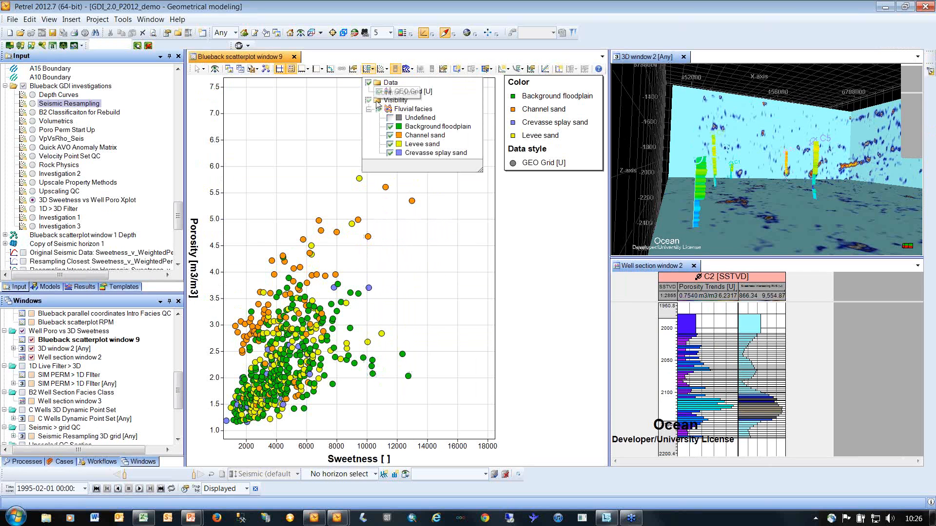
pyautogui.click(380, 110)
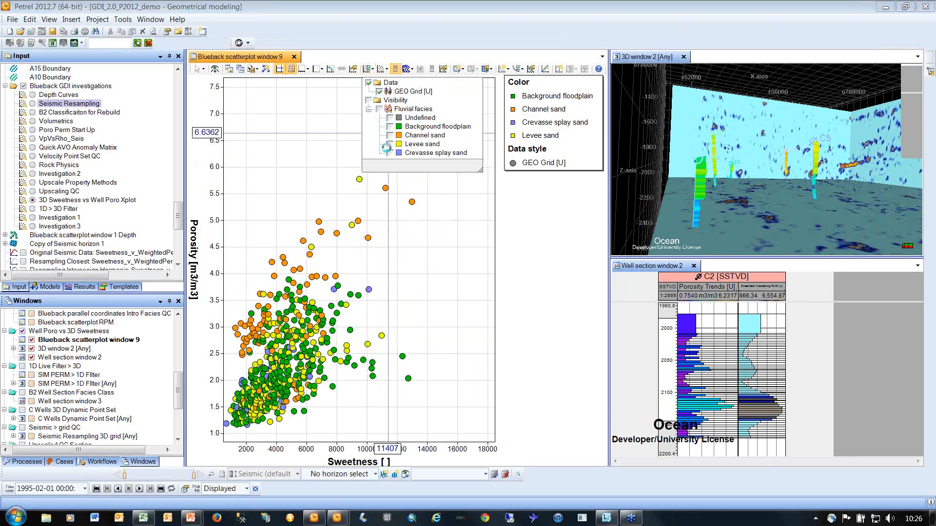
pyautogui.click(389, 136)
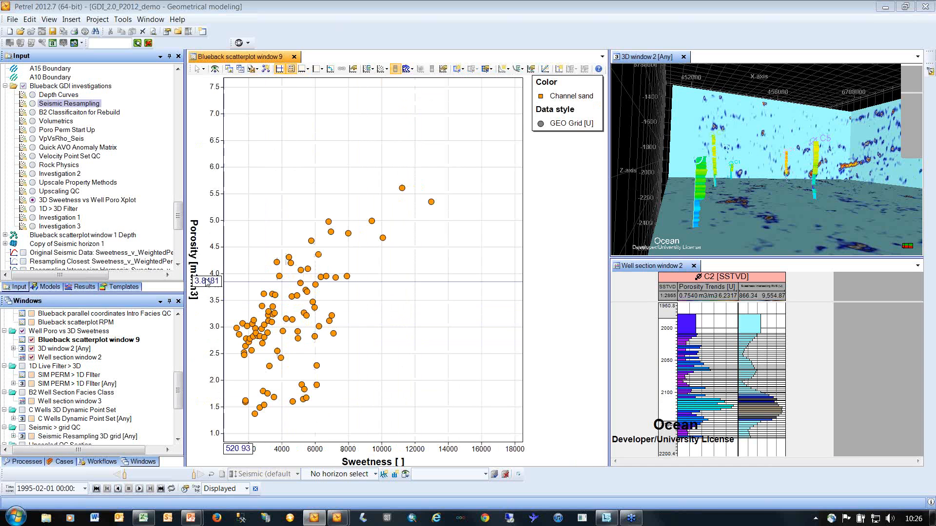
# Add a static linear fit line to the Channel sand points.
pyautogui.click(507, 71)
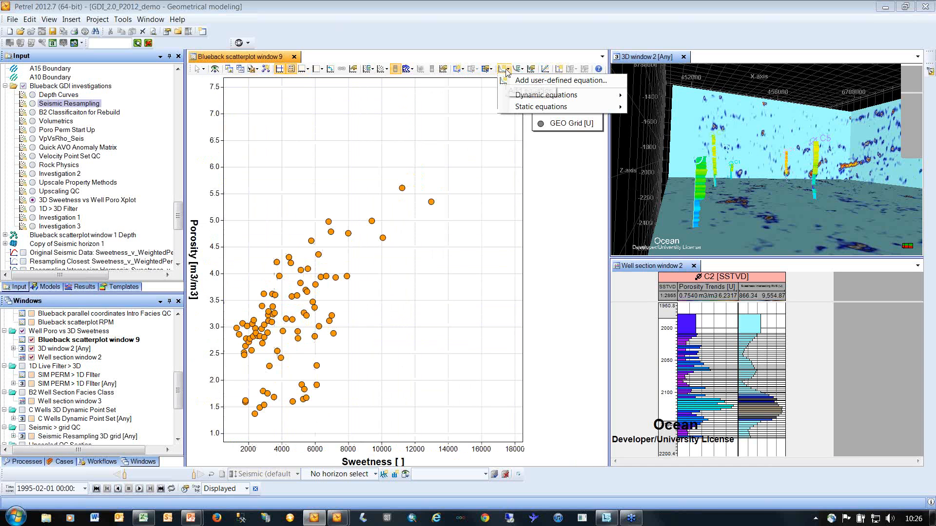
pyautogui.moveTo(544, 107)
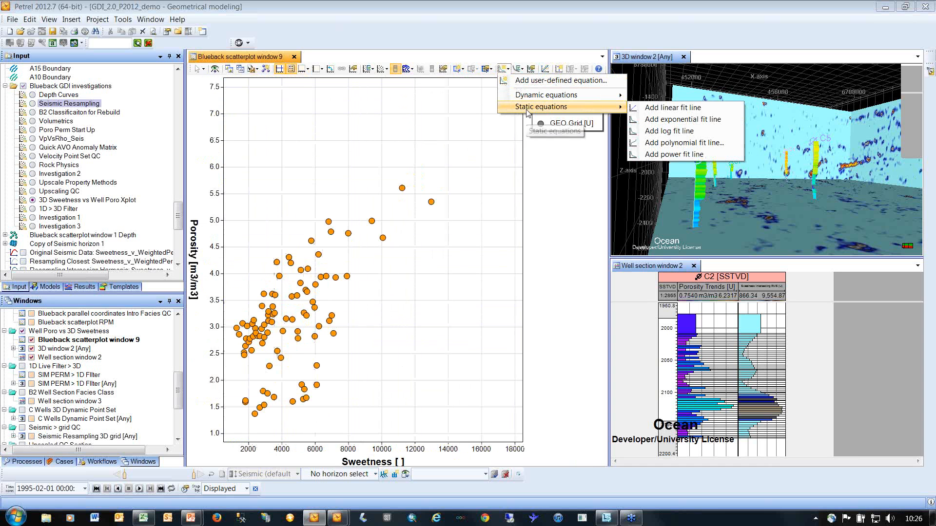
pyautogui.click(652, 109)
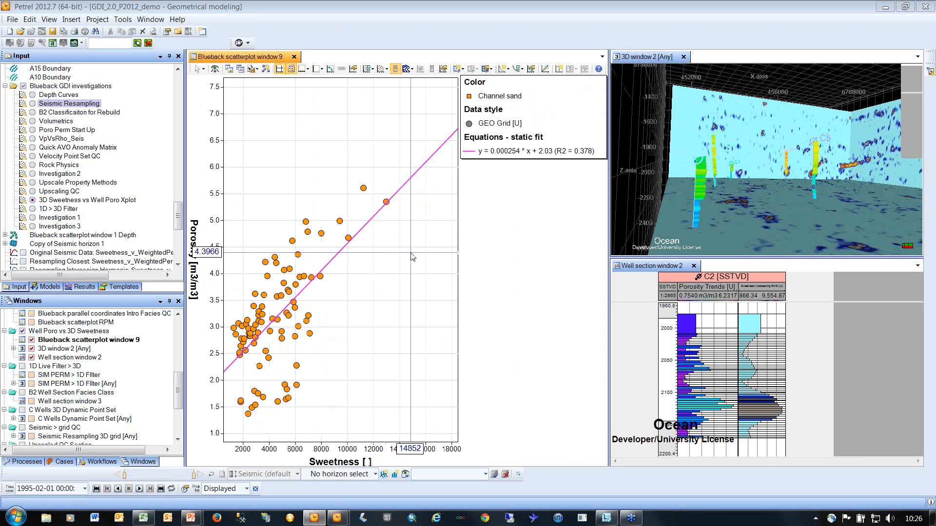
# Change the scatterplot's visible facies from Channel sand to Background floodplain only.
pyautogui.click(383, 69)
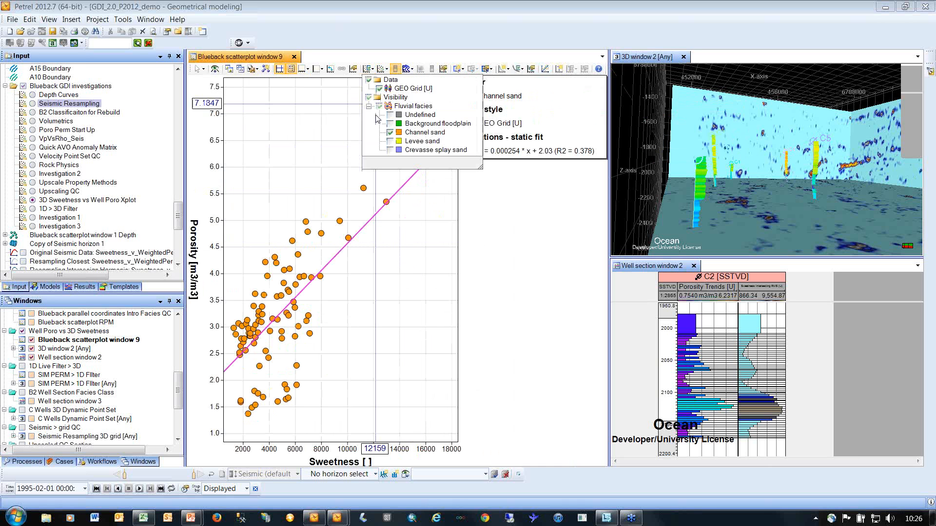
pyautogui.click(390, 132)
pyautogui.click(390, 123)
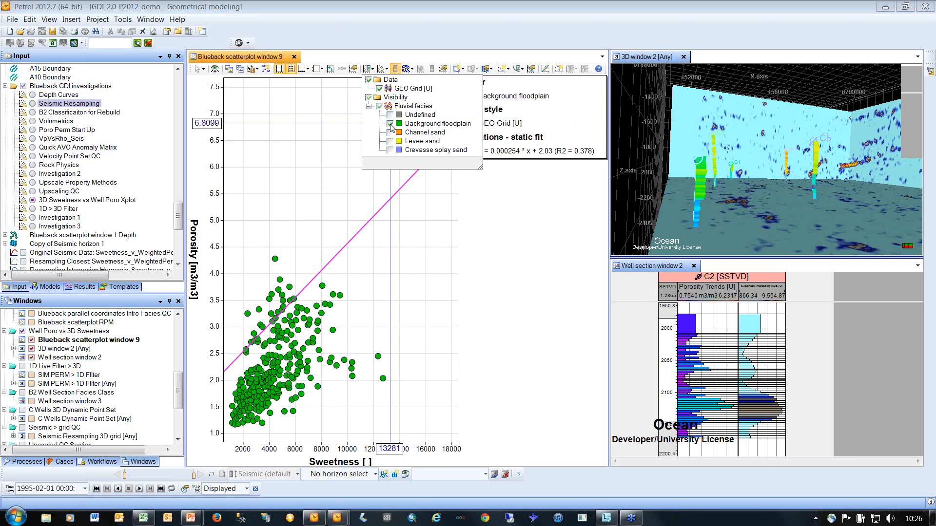
pyautogui.click(431, 47)
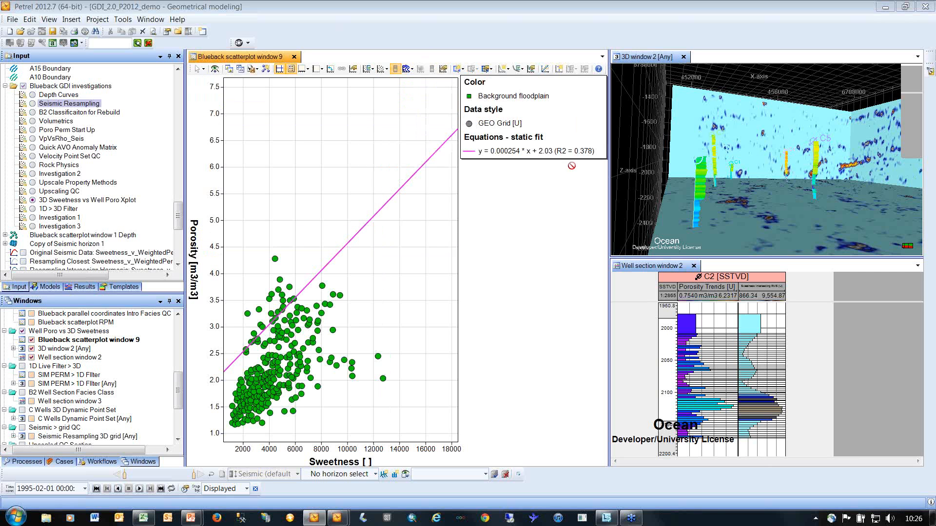
# Add a static linear fit line to the Background floodplain points in the porosity versus sweetness scatterplot.
pyautogui.click(505, 69)
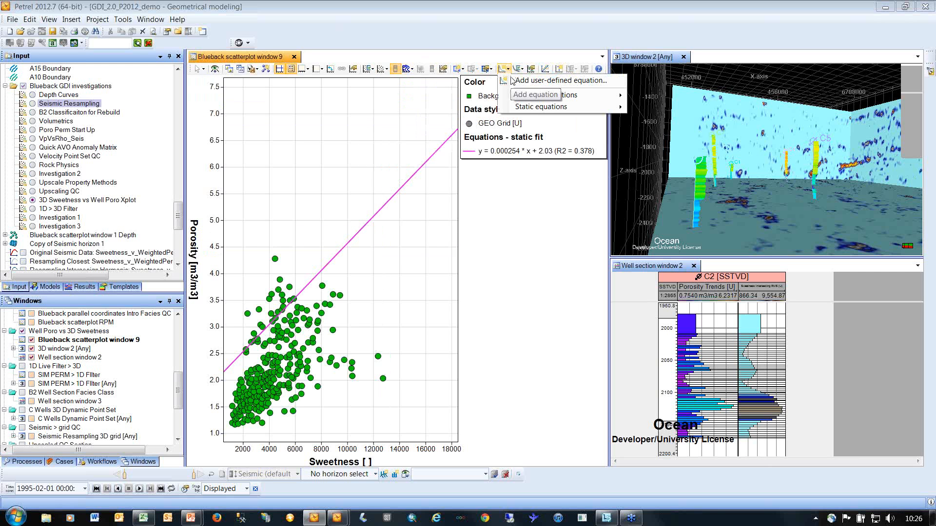
pyautogui.moveTo(600, 108)
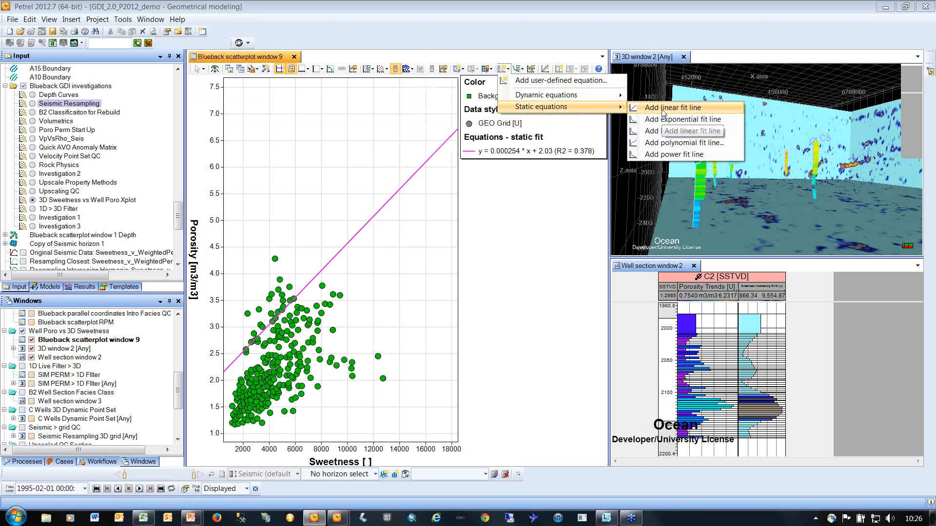
pyautogui.click(663, 108)
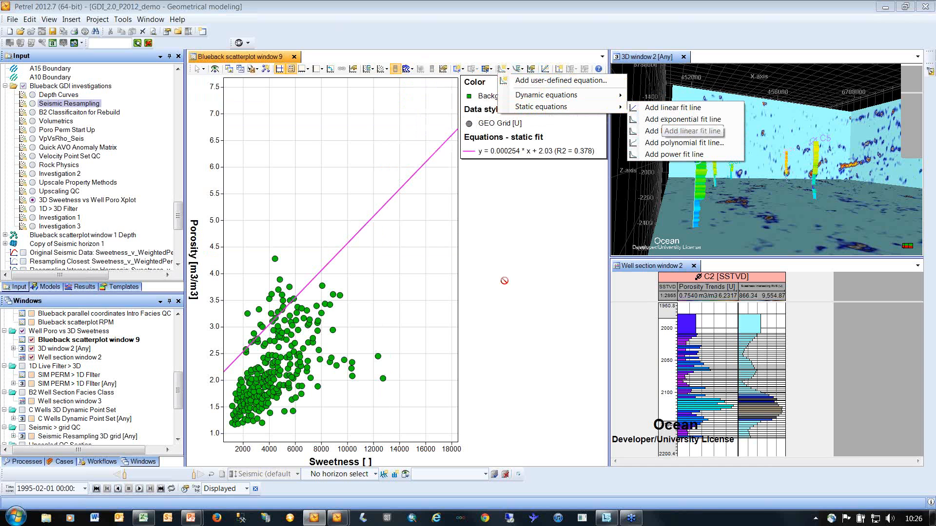
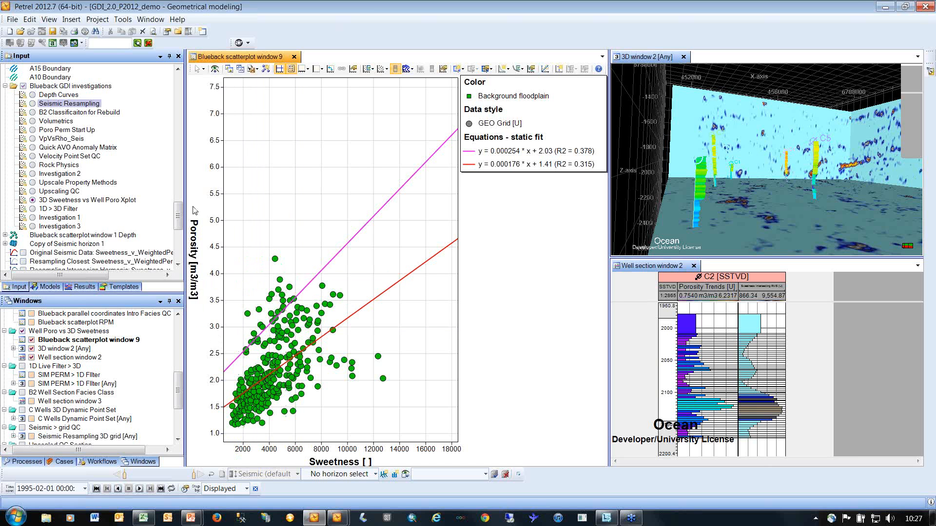
# Review the well, upscaled GEO Grid, GEO Grid and SIM Grid data set settings of the Upscaling QC investigation, leaving them unchanged.
pyautogui.click(57, 192)
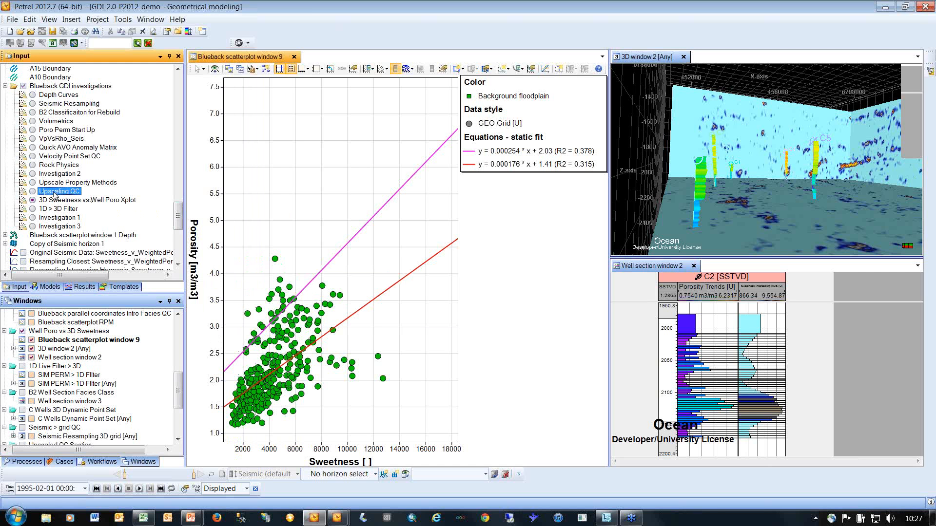
pyautogui.doubleClick(53, 192)
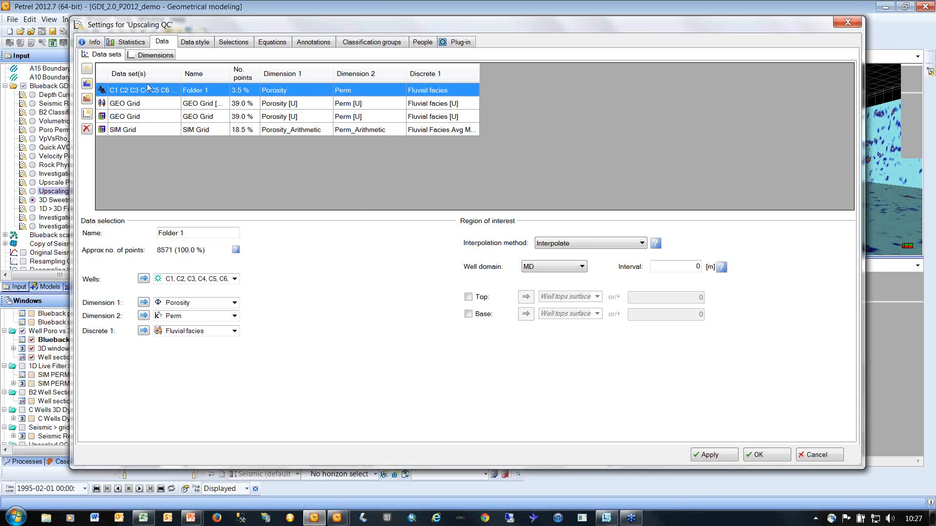
pyautogui.click(146, 103)
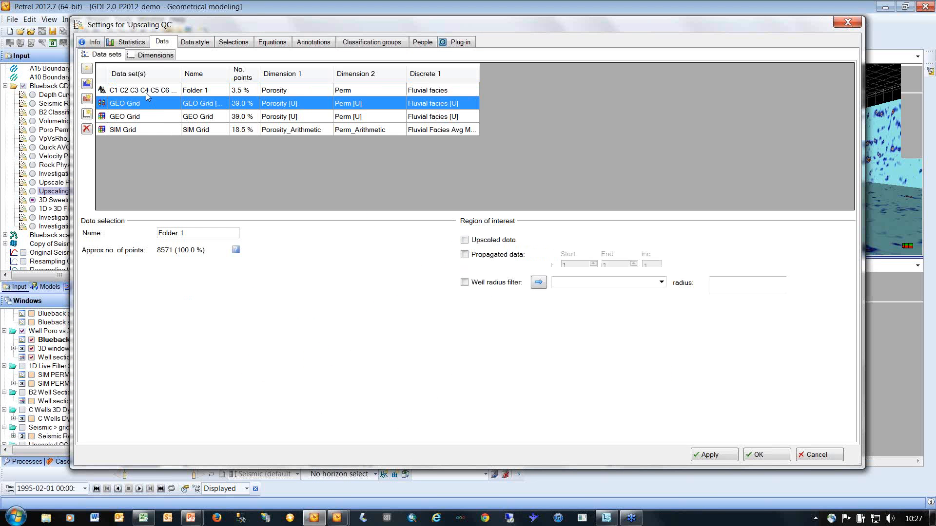
pyautogui.click(144, 90)
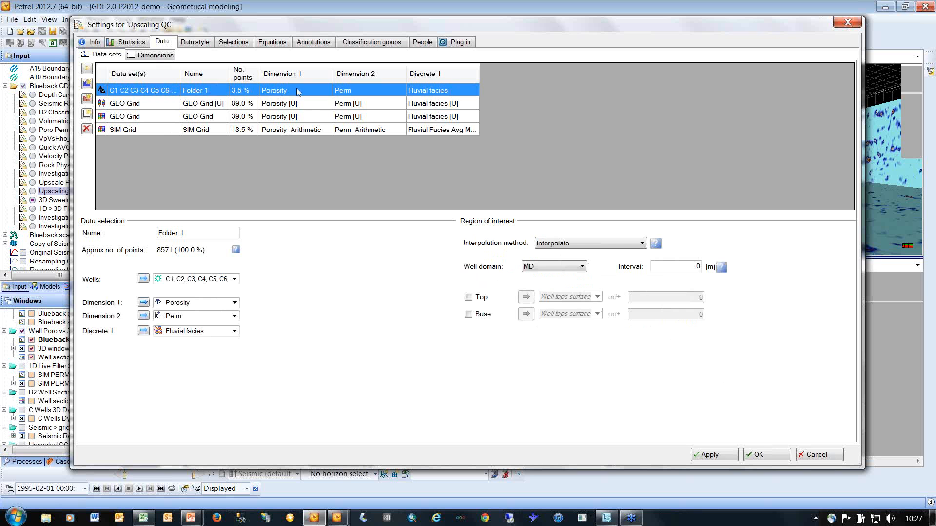
pyautogui.click(134, 105)
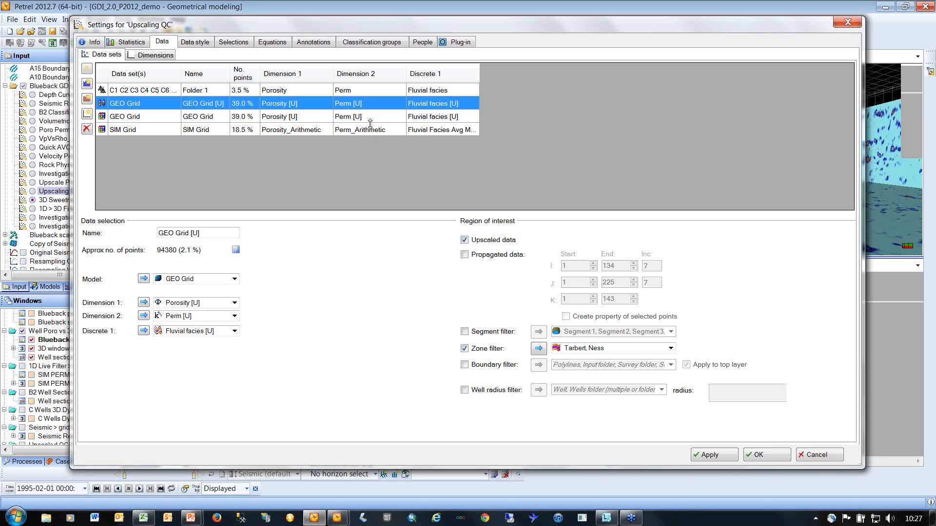
pyautogui.click(165, 121)
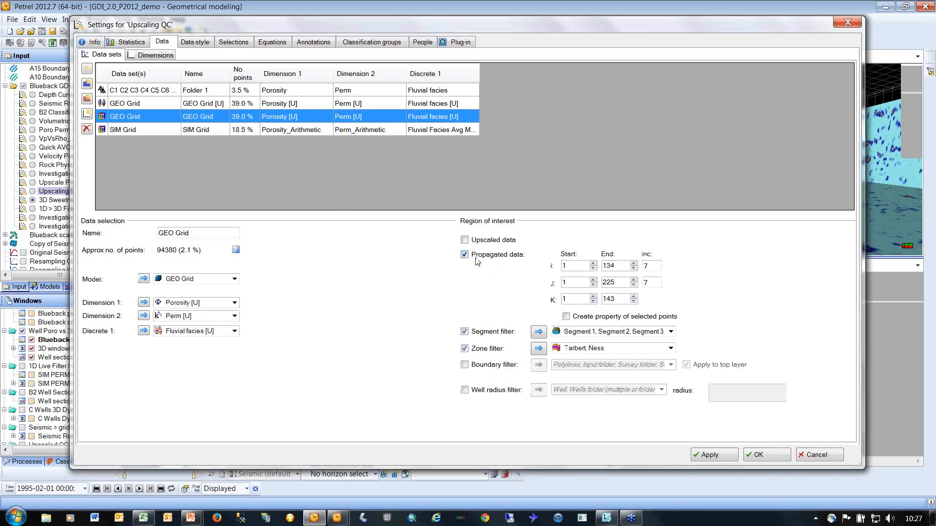
pyautogui.click(169, 132)
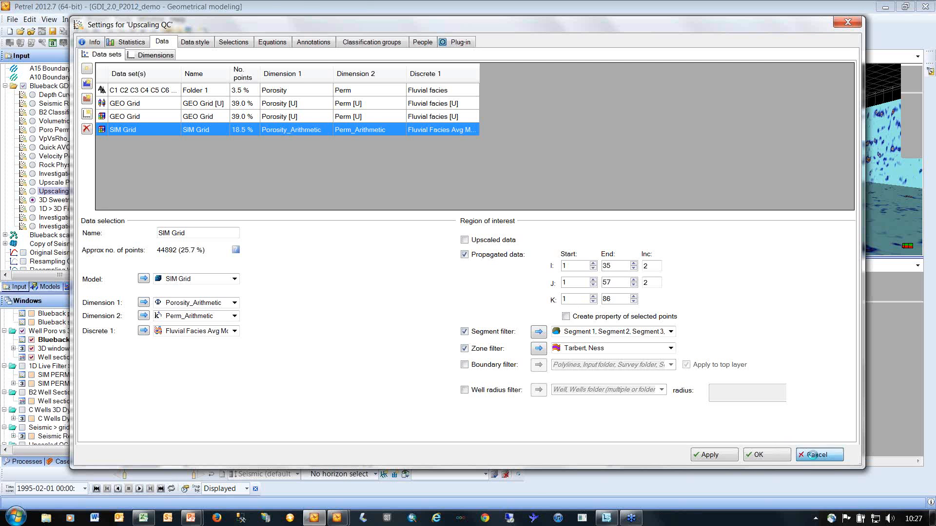
pyautogui.click(813, 455)
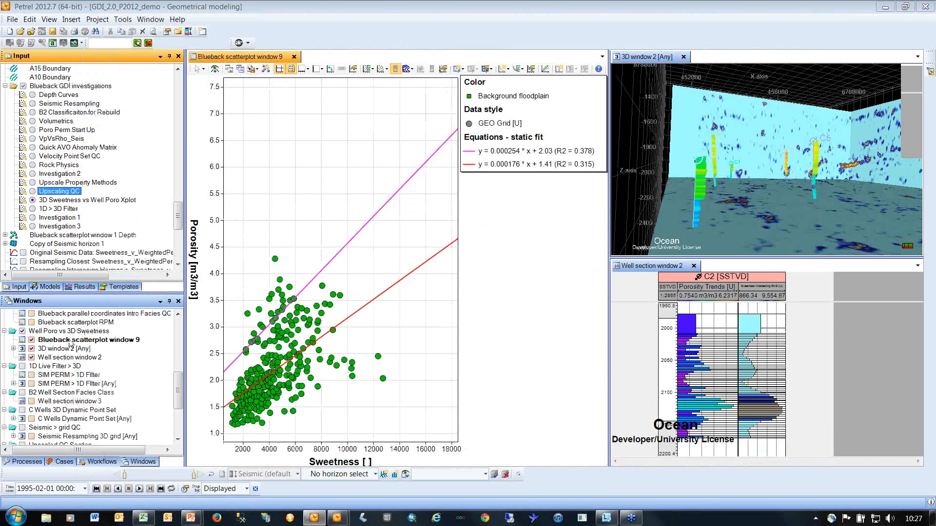
# Close the Well Poro vs 3D Sweetness windows and display the Upscaling QC investigation in a new Blueback histogram window without the message log.
pyautogui.click(22, 331)
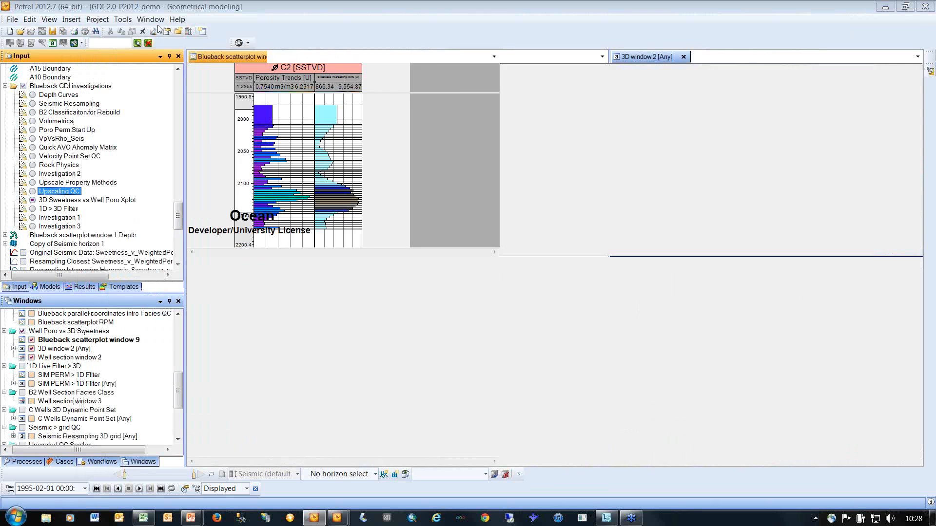
pyautogui.click(151, 19)
pyautogui.click(204, 162)
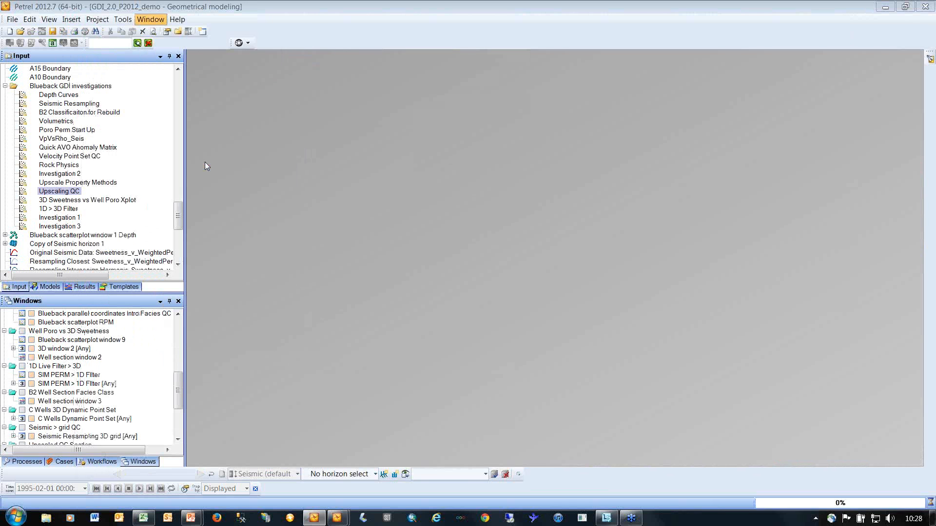
pyautogui.click(32, 191)
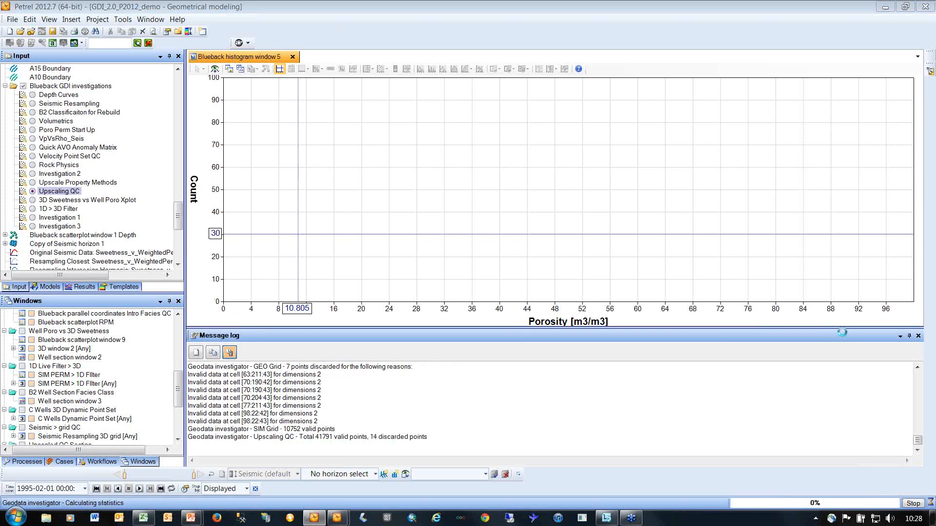
pyautogui.click(917, 336)
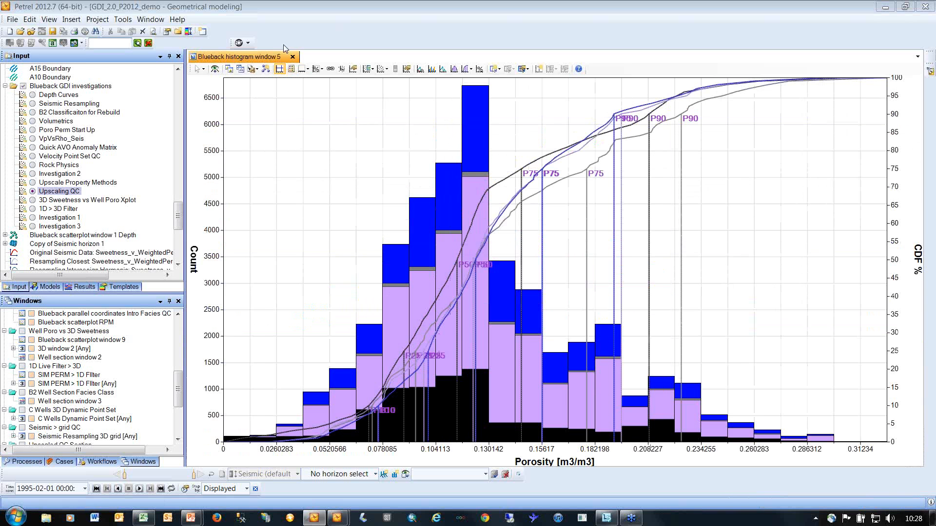
# Show the histogram's legend and display its data sets as separate bars scaled in weighted percent.
pyautogui.click(292, 69)
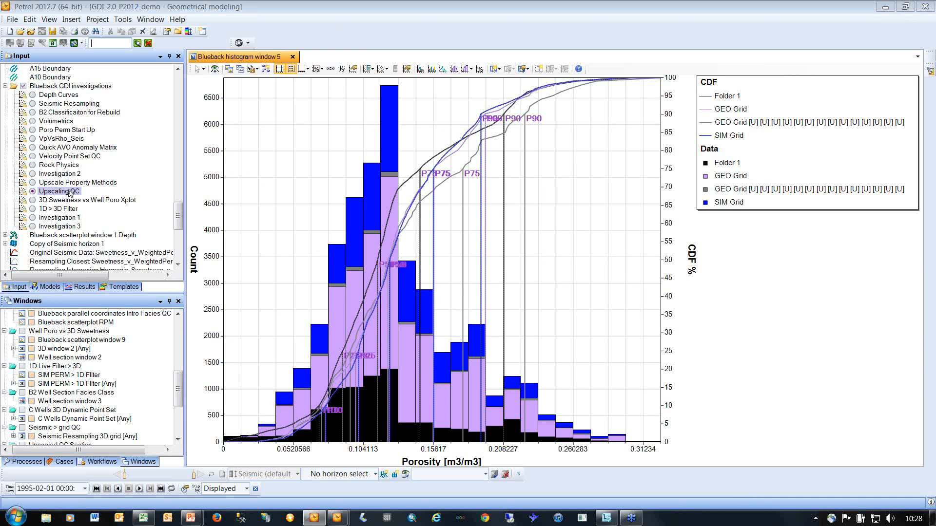
pyautogui.click(432, 69)
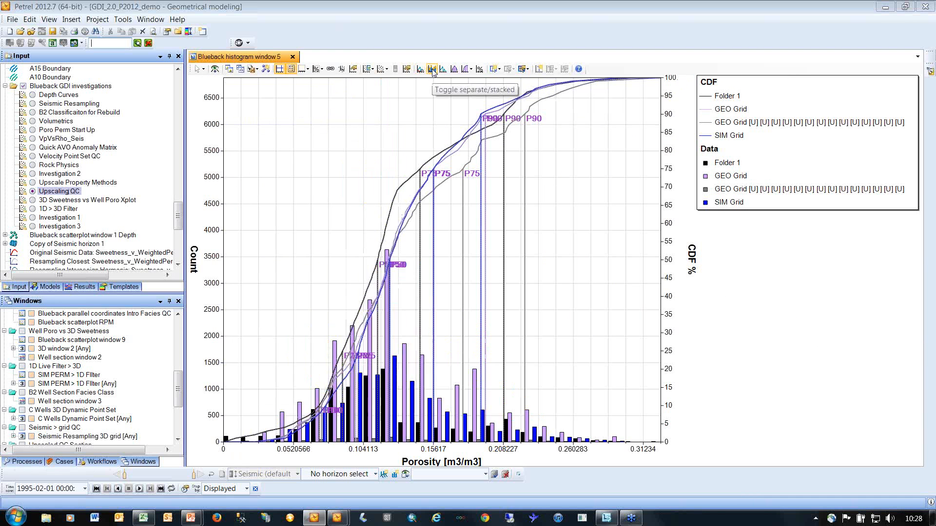
pyautogui.click(322, 70)
pyautogui.click(329, 102)
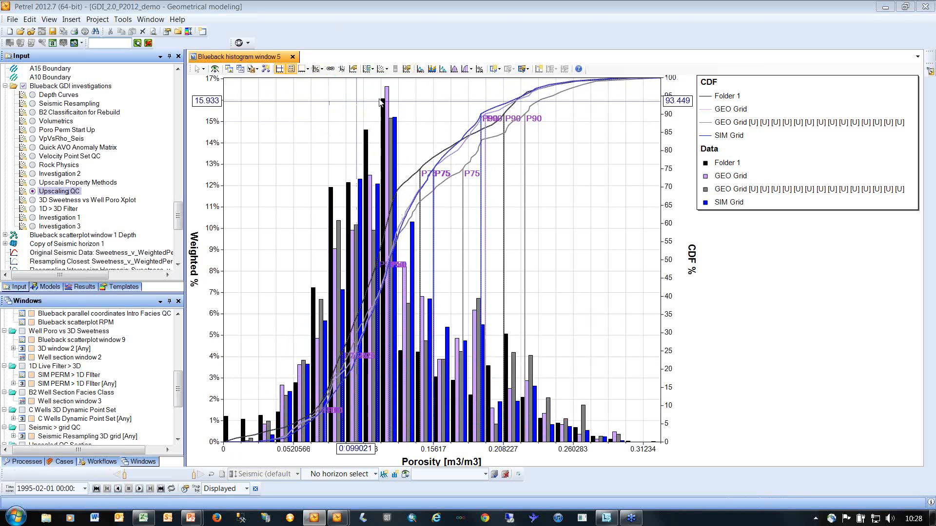
# Show a reduced-height data statistics table beneath the histogram and change the plotted property to Permeability.
pyautogui.click(457, 71)
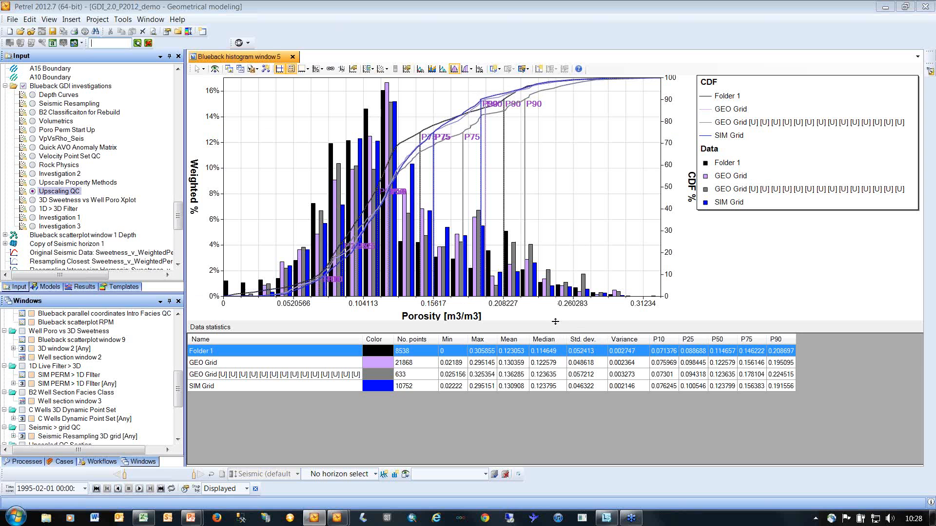
pyautogui.moveTo(559, 326); pyautogui.dragTo(561, 365)
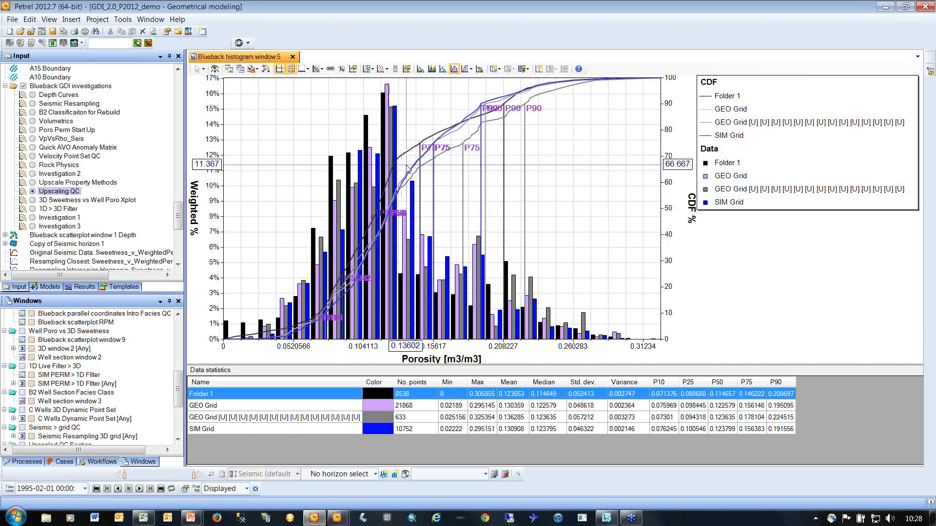
pyautogui.click(306, 69)
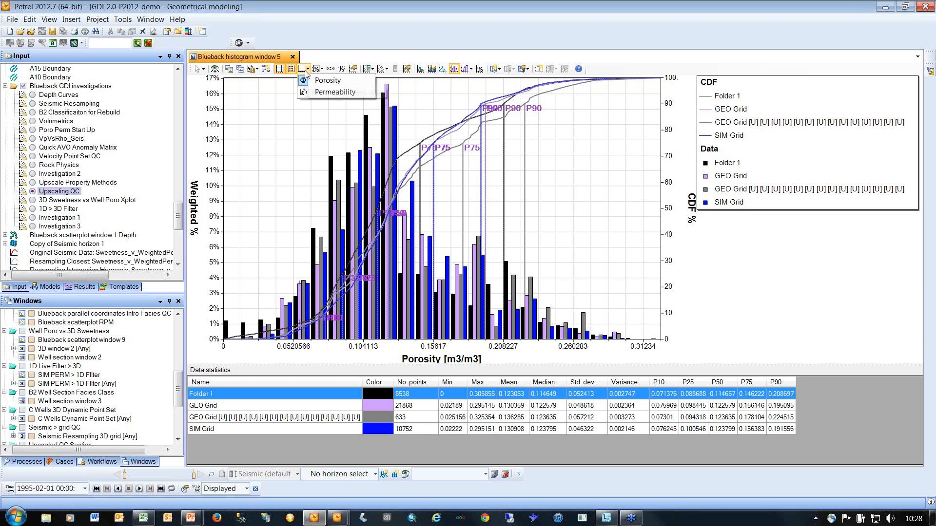
pyautogui.click(310, 92)
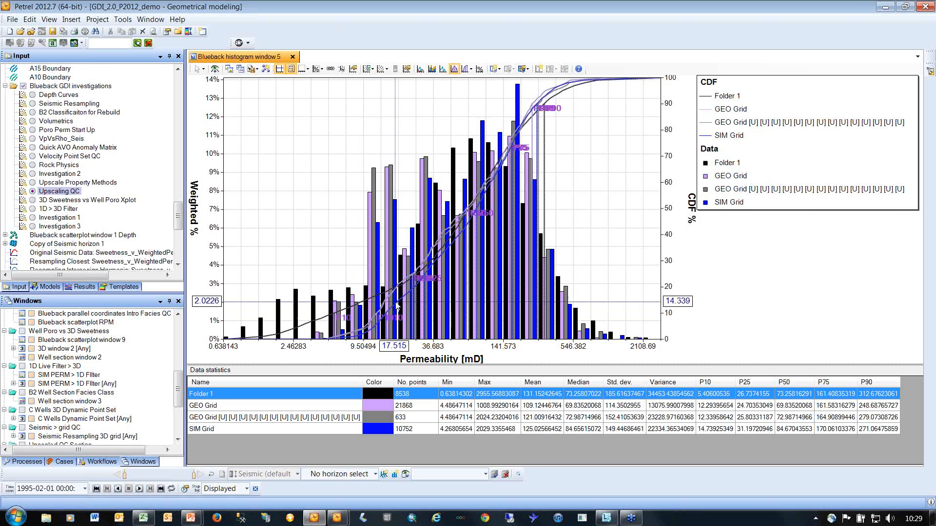
# Examine the histogram's data filter for wells, grid segments, zones and fluvial facies, collapsing the grid entries and expanding SIM Grid.
pyautogui.click(369, 69)
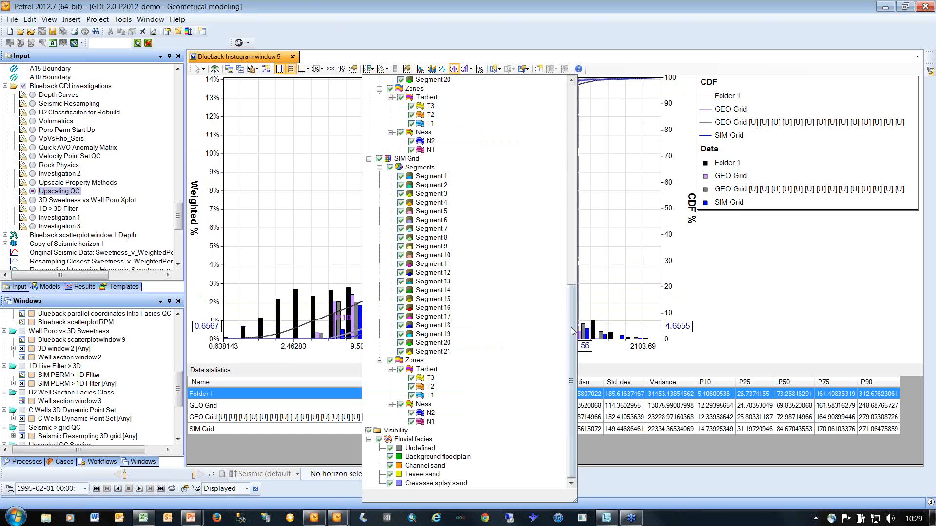
pyautogui.scroll(15, 407, 182)
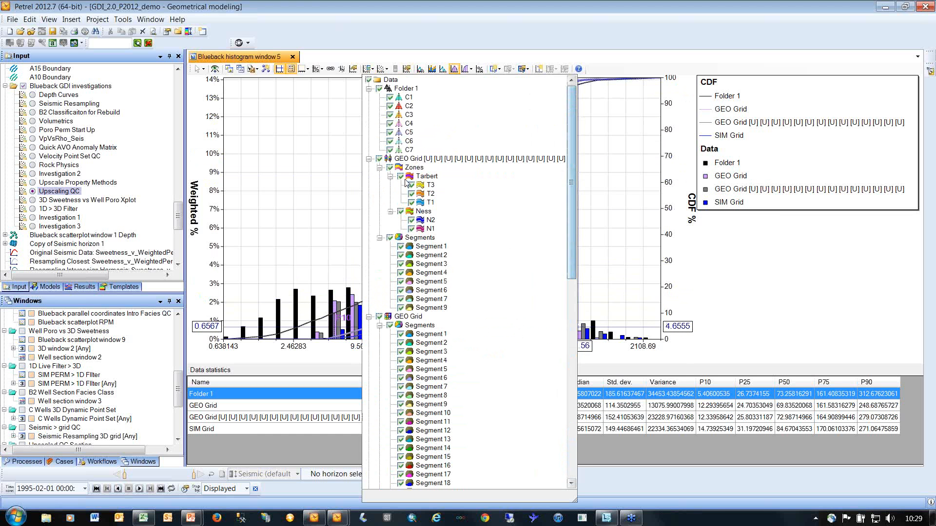
pyautogui.click(369, 159)
pyautogui.click(369, 168)
pyautogui.click(369, 176)
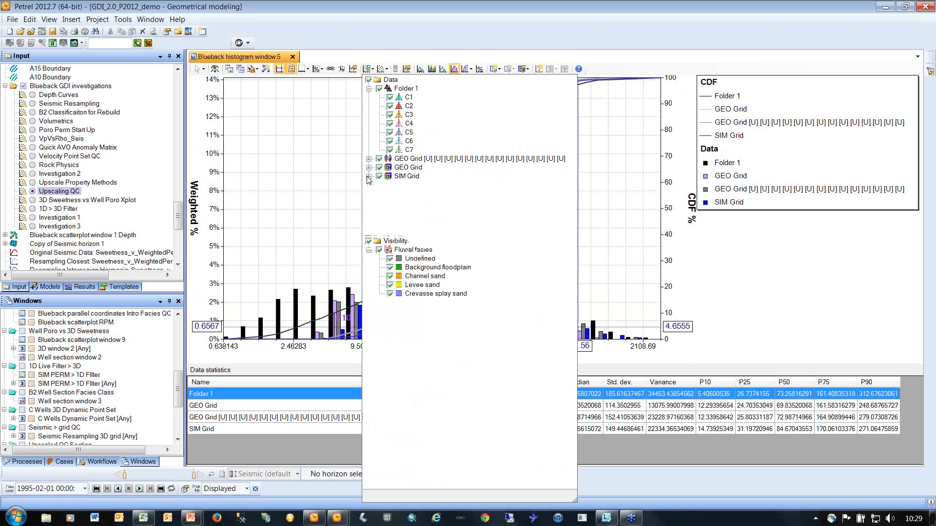
pyautogui.click(369, 176)
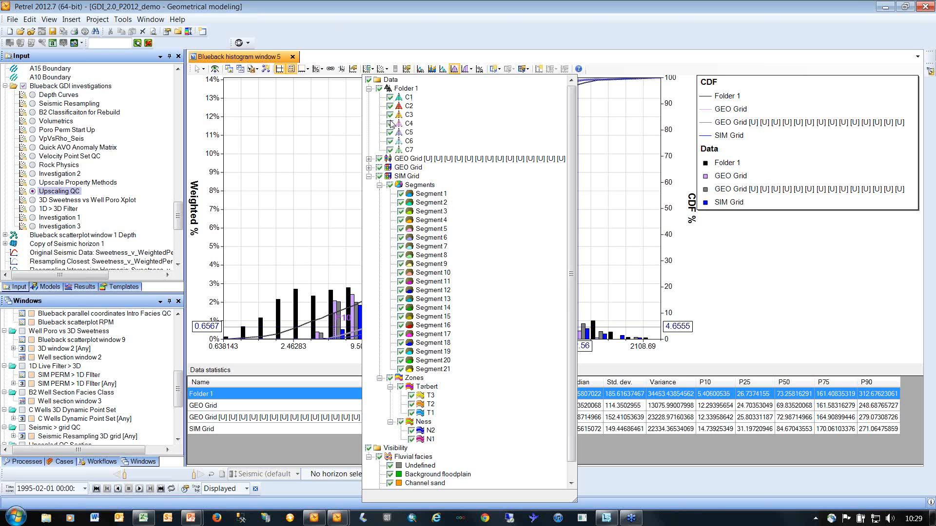
pyautogui.click(314, 42)
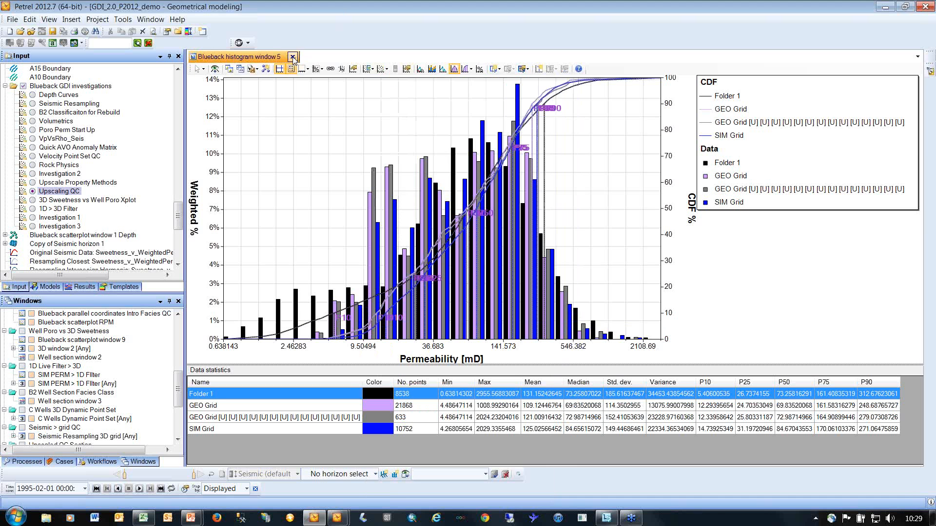
# Close the histogram window and open the 1D Live Filter > 3D window group.
pyautogui.click(293, 57)
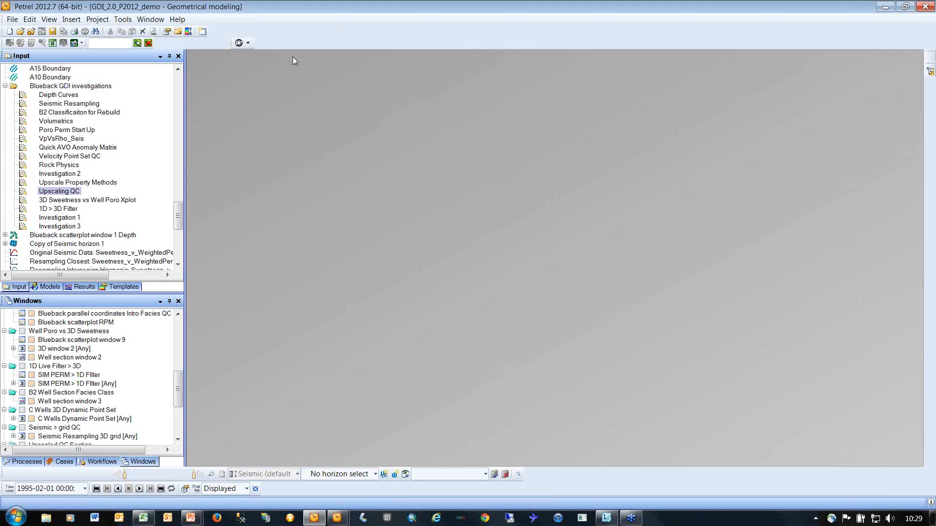
pyautogui.click(23, 366)
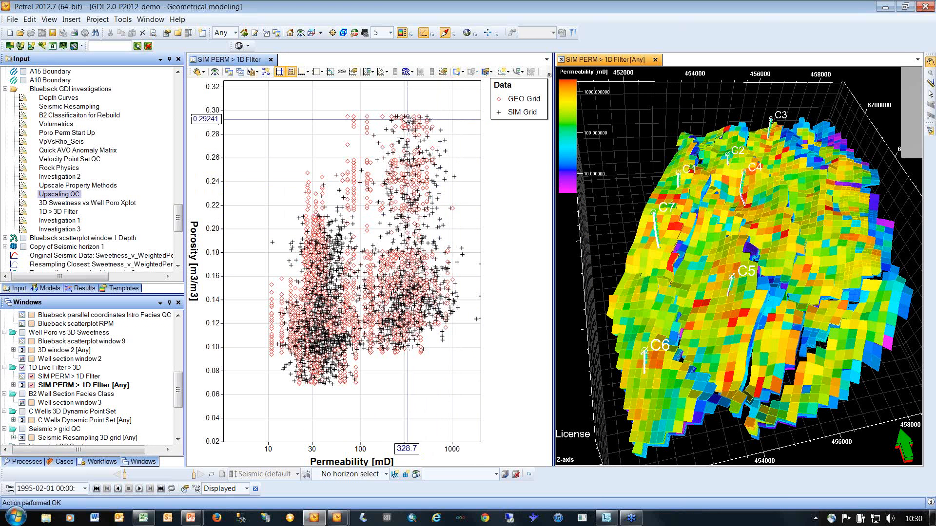
# Hide zone T1 of both SIM Grid and GEO Grid in the porosity versus permeability scatterplot, leaving only zone T3.
pyautogui.click(374, 73)
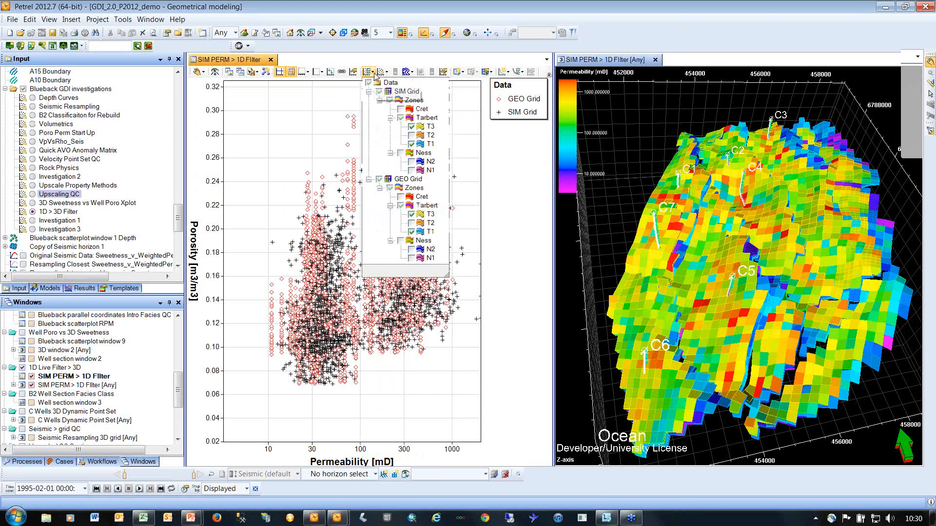
pyautogui.click(411, 144)
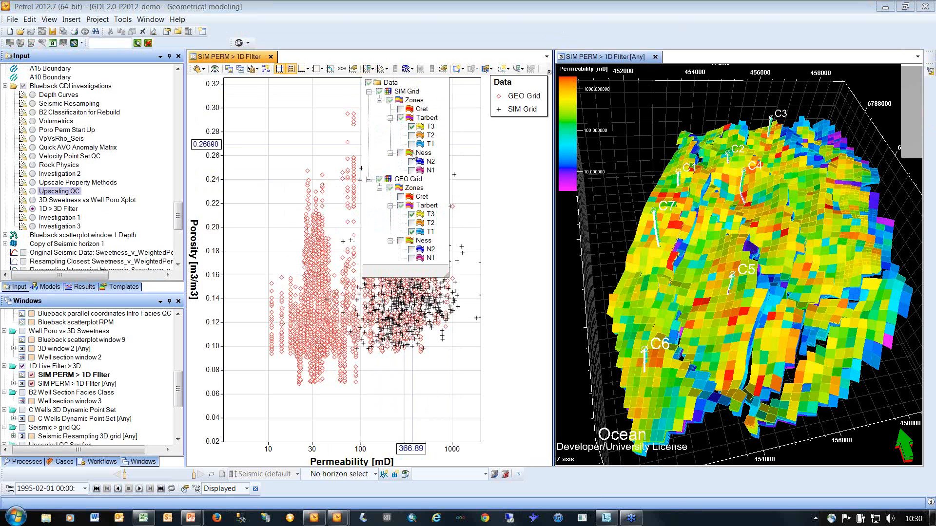
pyautogui.click(411, 232)
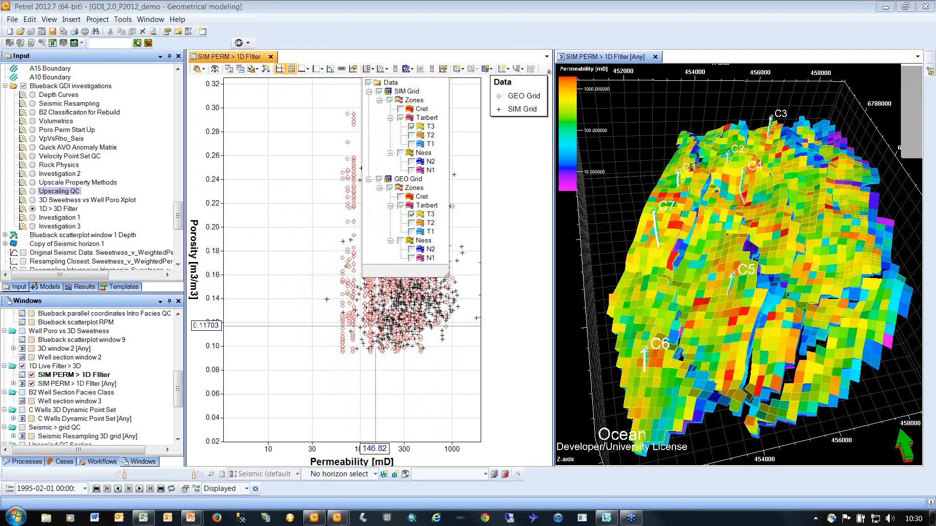
# Switch the scatterplot's visible zone from T3 to T1 for both GEO Grid and SIM Grid.
pyautogui.click(410, 232)
pyautogui.click(411, 214)
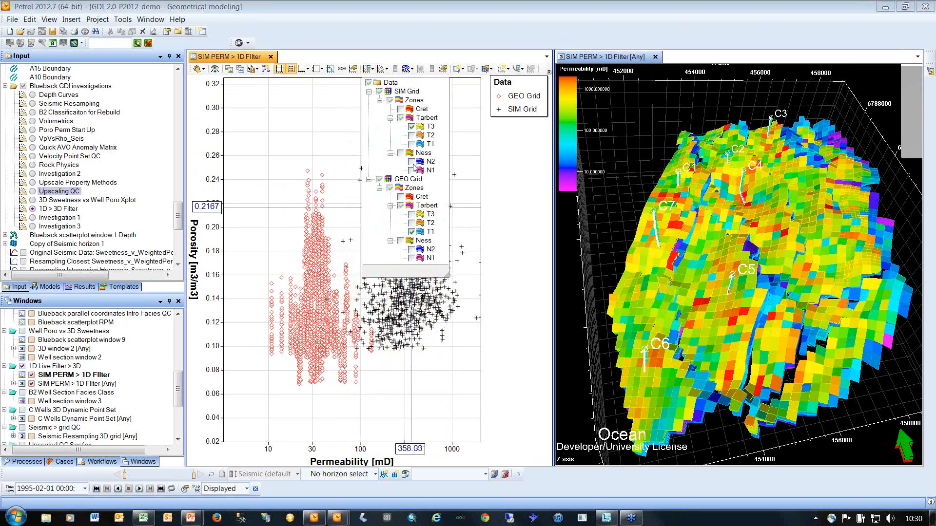
pyautogui.click(410, 144)
pyautogui.click(411, 127)
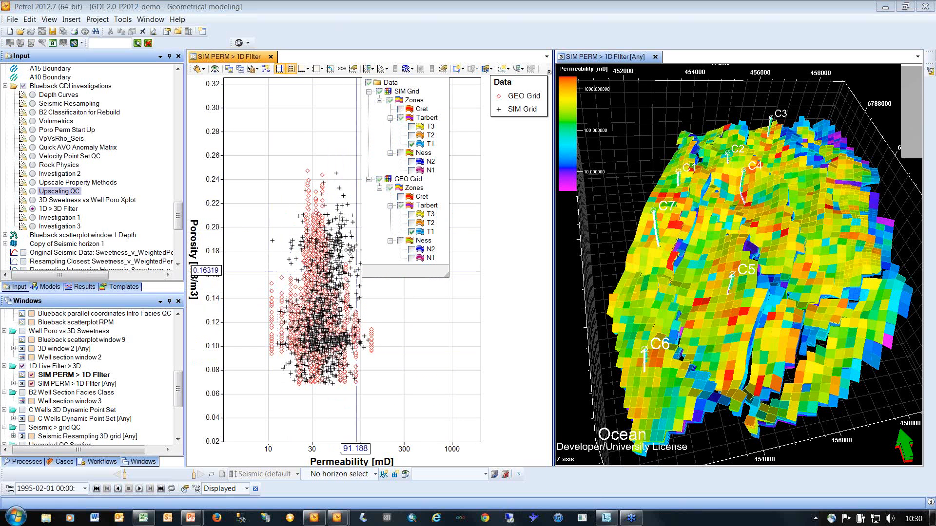
# Show zone T3 alongside T1 for both SIM Grid and GEO Grid in the porosity versus permeability scatterplot.
pyautogui.click(411, 126)
pyautogui.click(410, 214)
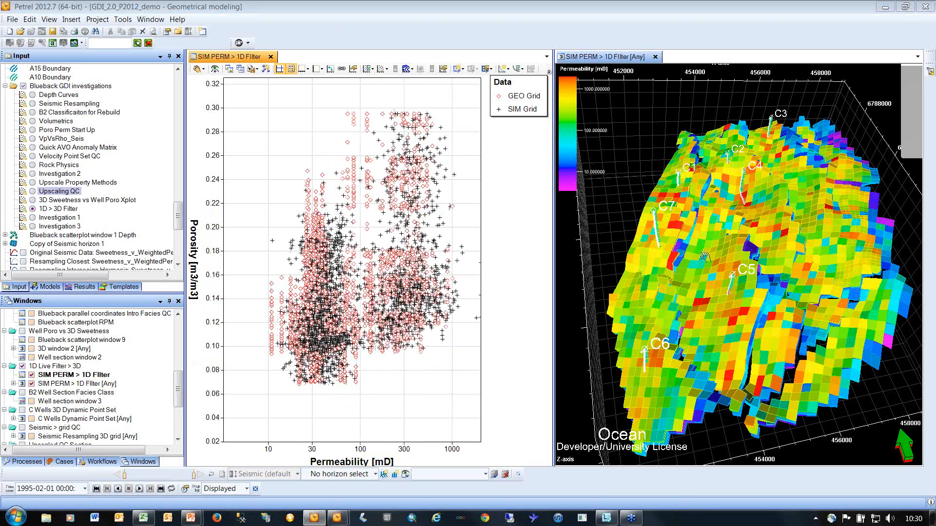
pyautogui.moveTo(706, 258); pyautogui.dragTo(757, 315)
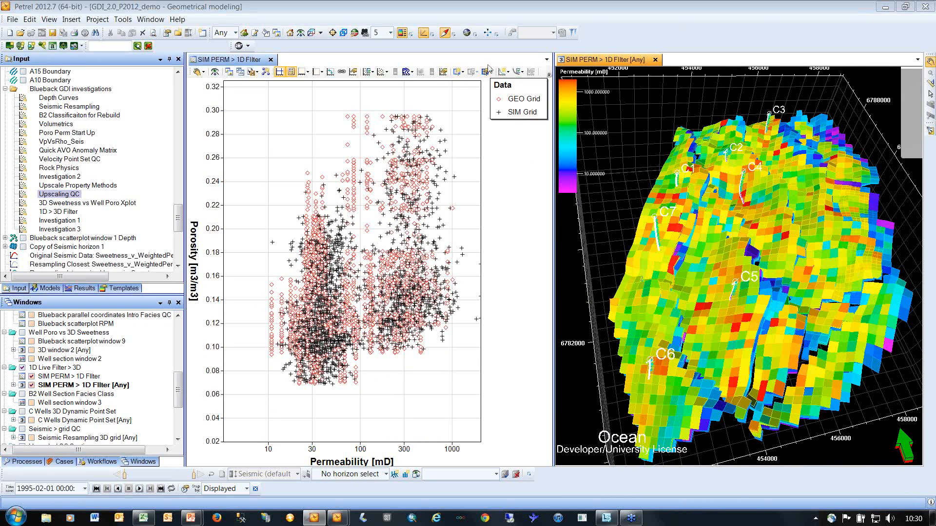
# Add a Petrel 1D horizontal axis filter spanning about 140 to 850 mD on the scatterplot and colour its points by Permeability.
pyautogui.click(463, 72)
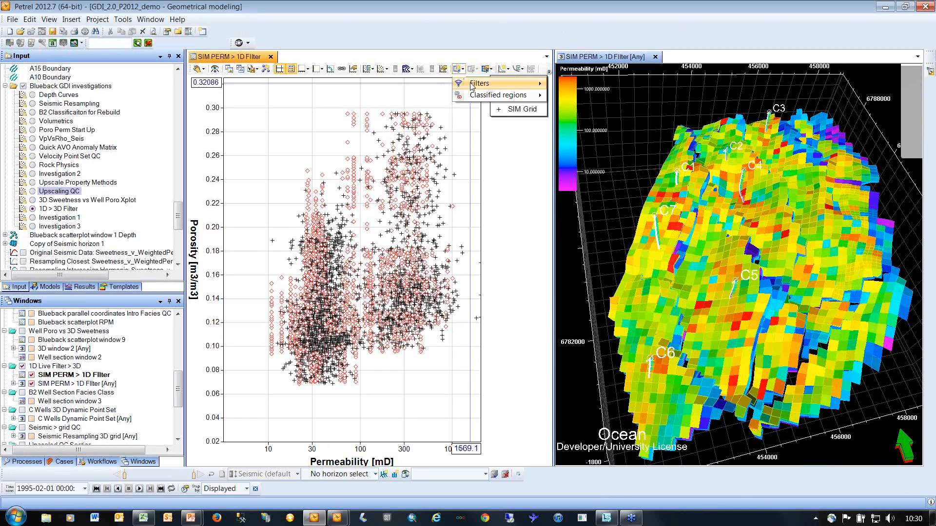
pyautogui.moveTo(475, 85)
pyautogui.click(599, 84)
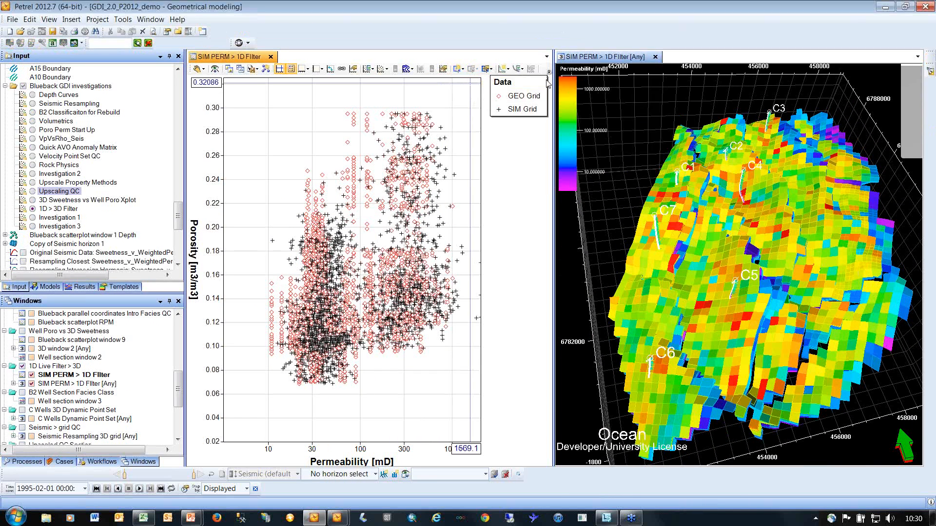
pyautogui.click(461, 71)
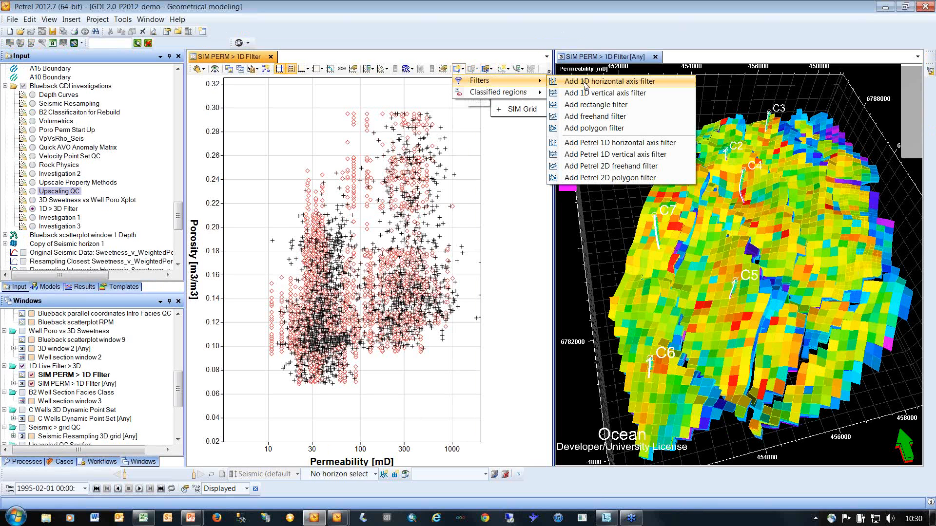
pyautogui.click(600, 143)
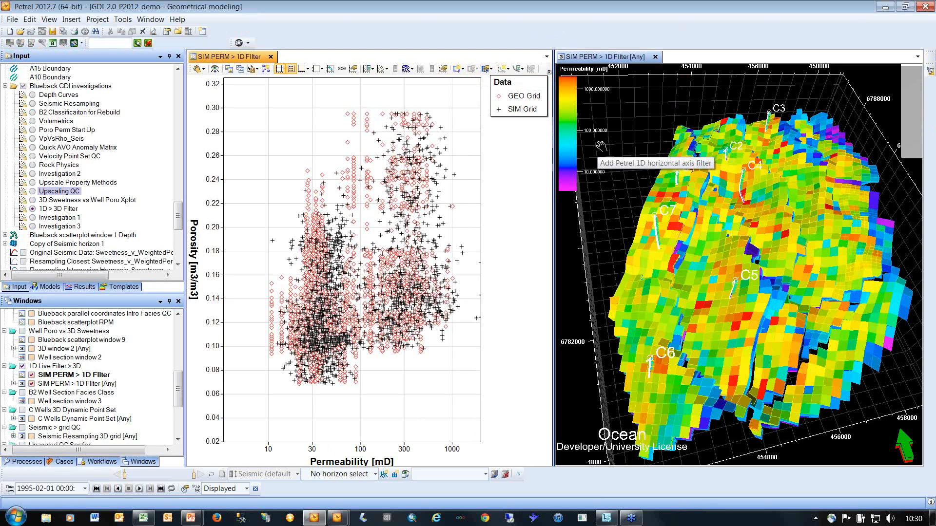
pyautogui.click(374, 374)
pyautogui.click(445, 378)
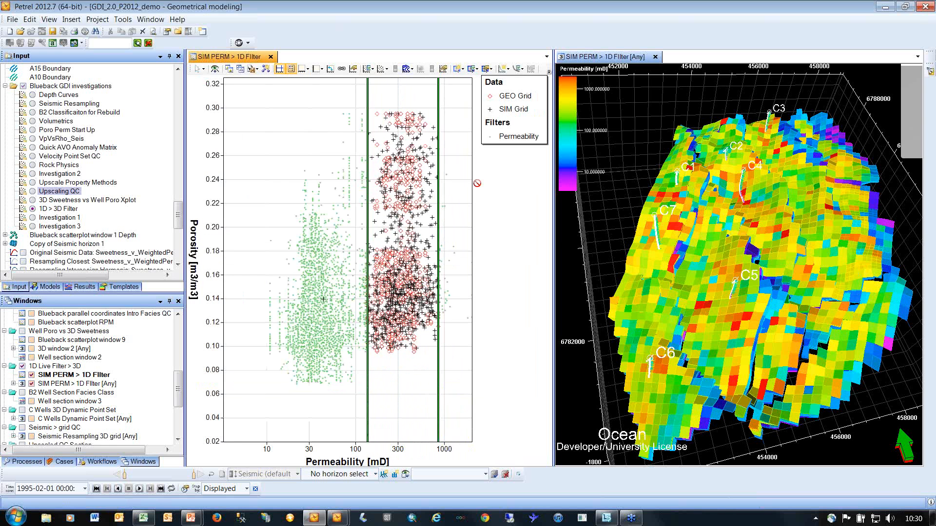
pyautogui.click(385, 68)
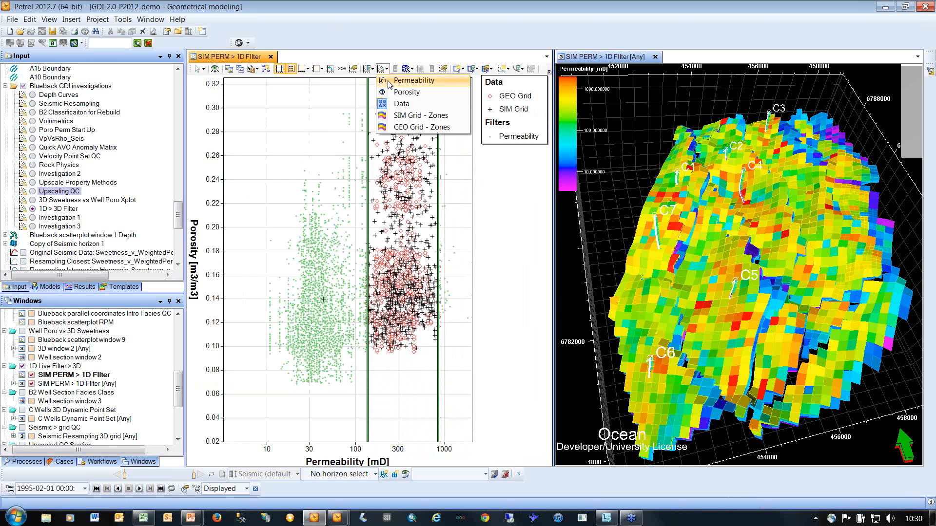
pyautogui.click(395, 84)
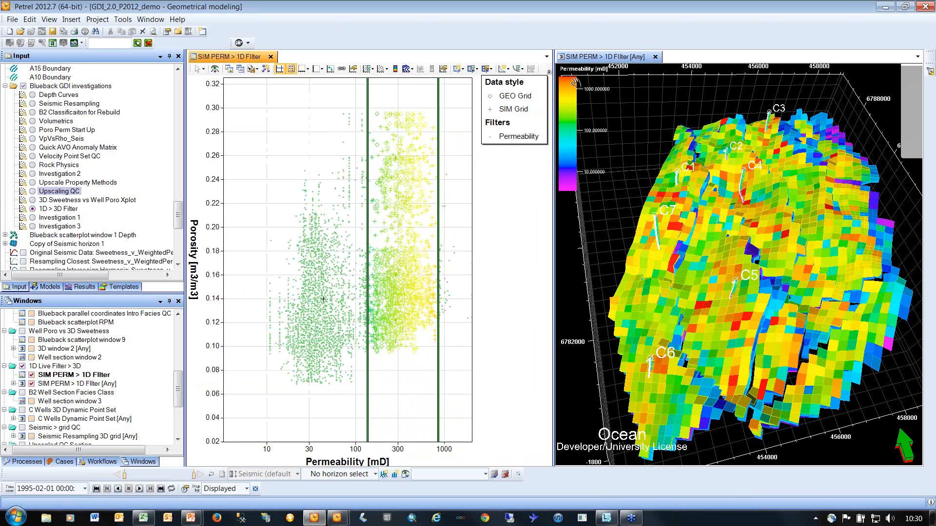
# Apply the user-defined Permeability filter to the grid in the 3D window.
pyautogui.click(599, 57)
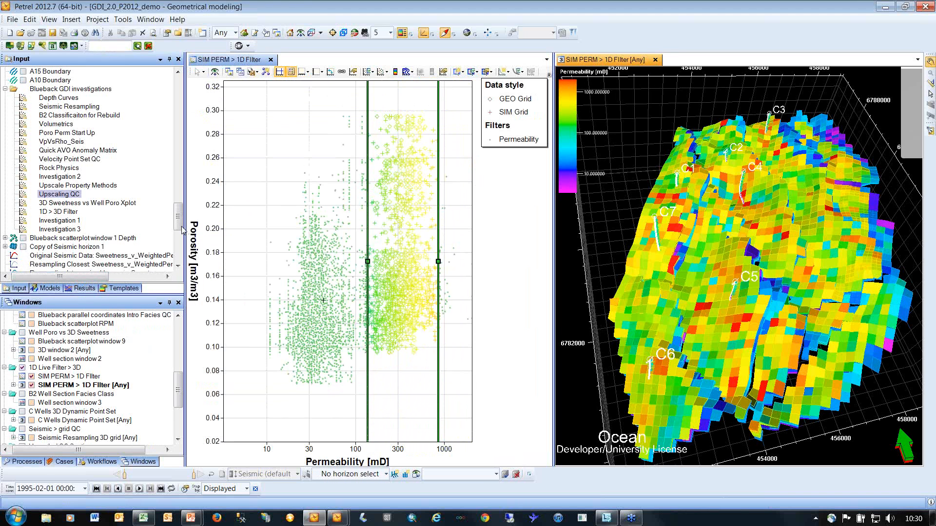
pyautogui.moveTo(178, 217); pyautogui.dragTo(169, 77)
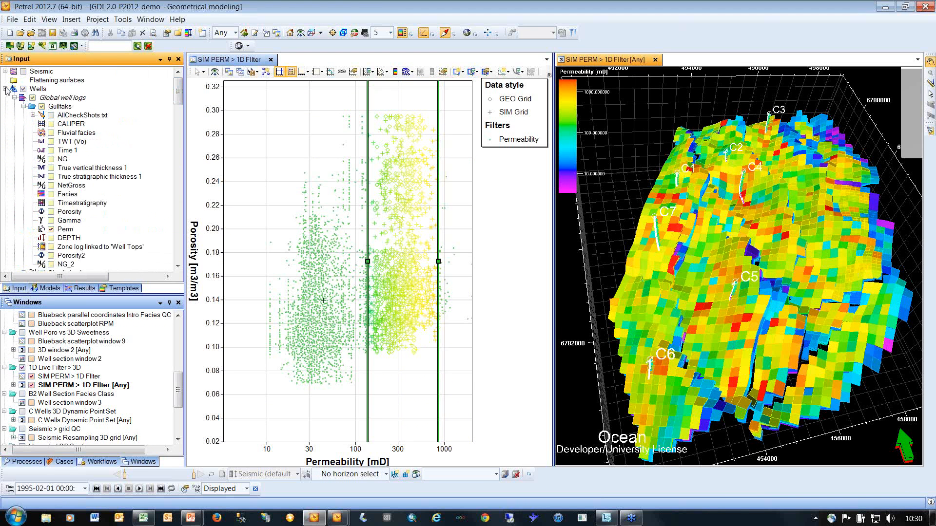
pyautogui.click(5, 88)
pyautogui.click(42, 133)
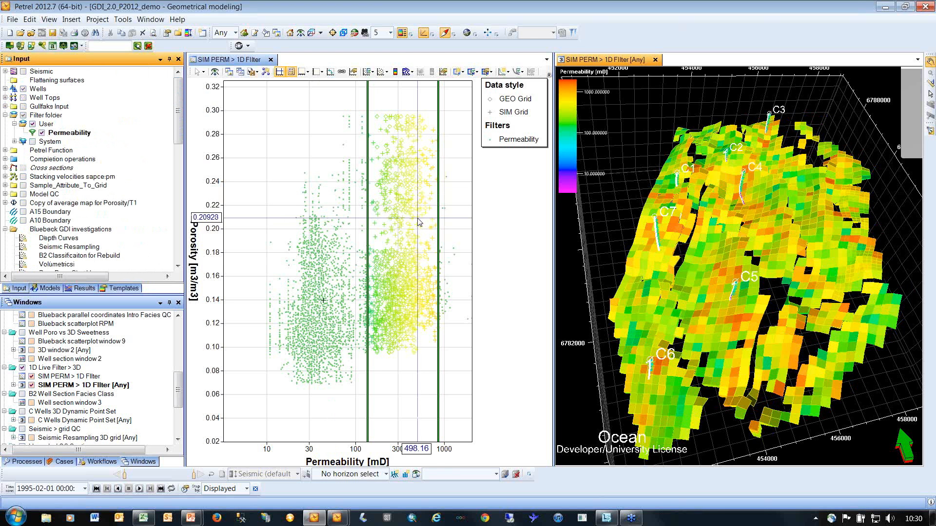
# Adjust the permeability filter range on the scatterplot to about 105 to 1700 mD.
pyautogui.moveTo(438, 219); pyautogui.dragTo(510, 225)
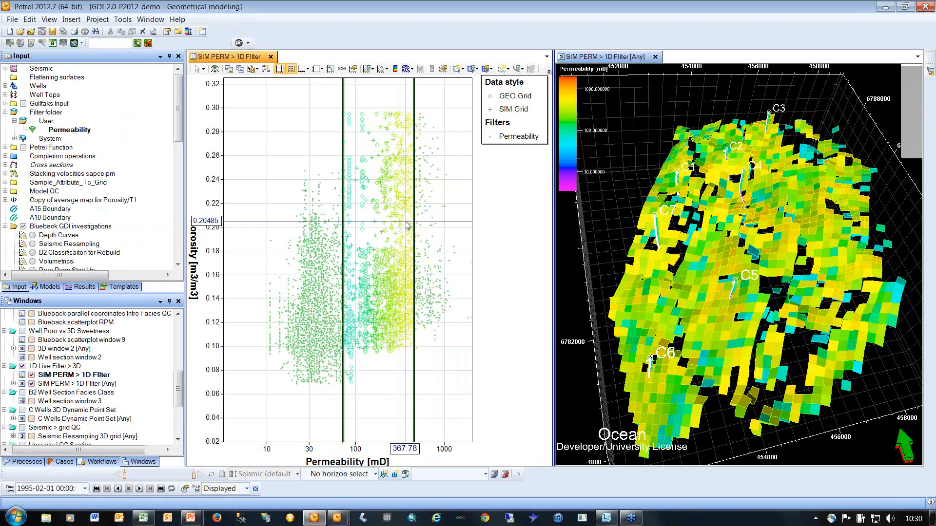
pyautogui.moveTo(407, 225); pyautogui.dragTo(429, 200)
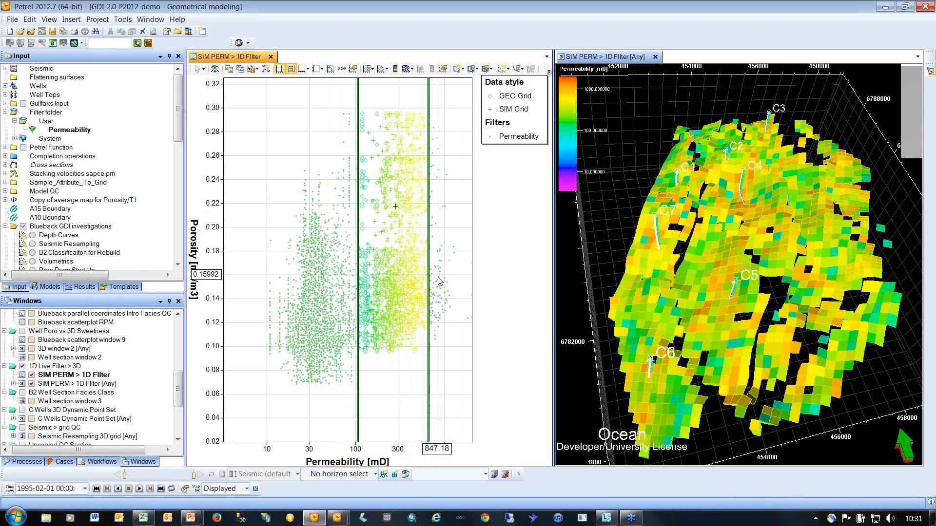
pyautogui.moveTo(428, 259); pyautogui.dragTo(464, 260)
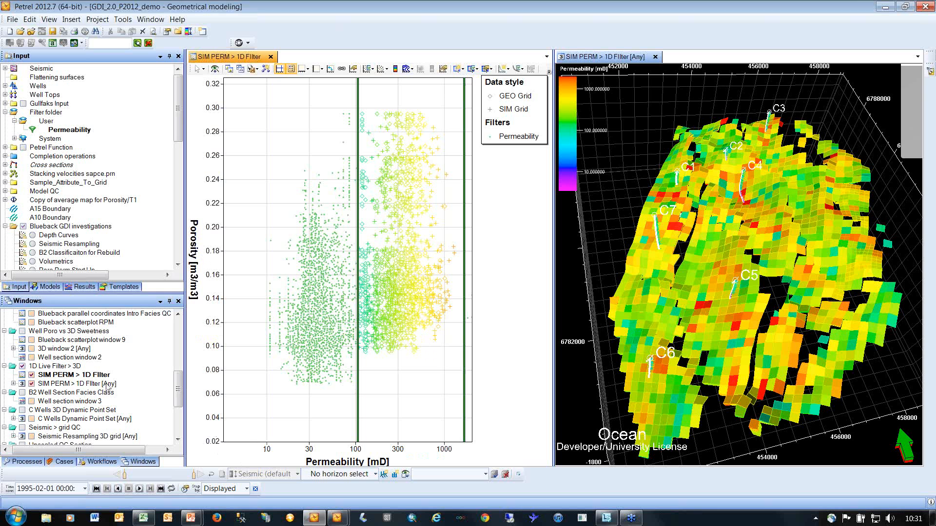
# Close the 1D Live Filter > 3D window group and open the STOIIP Maps and Distributions group.
pyautogui.click(22, 366)
pyautogui.moveTo(179, 407); pyautogui.dragTo(179, 435)
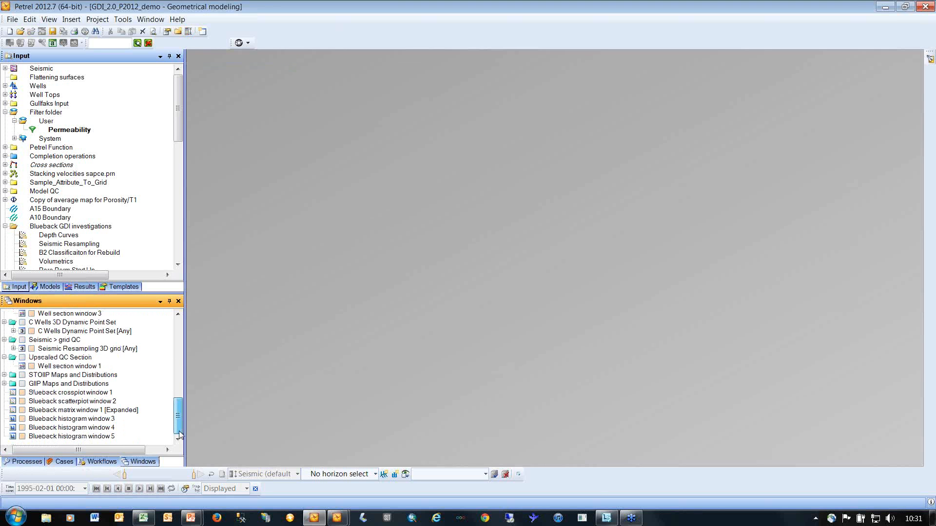
pyautogui.click(24, 377)
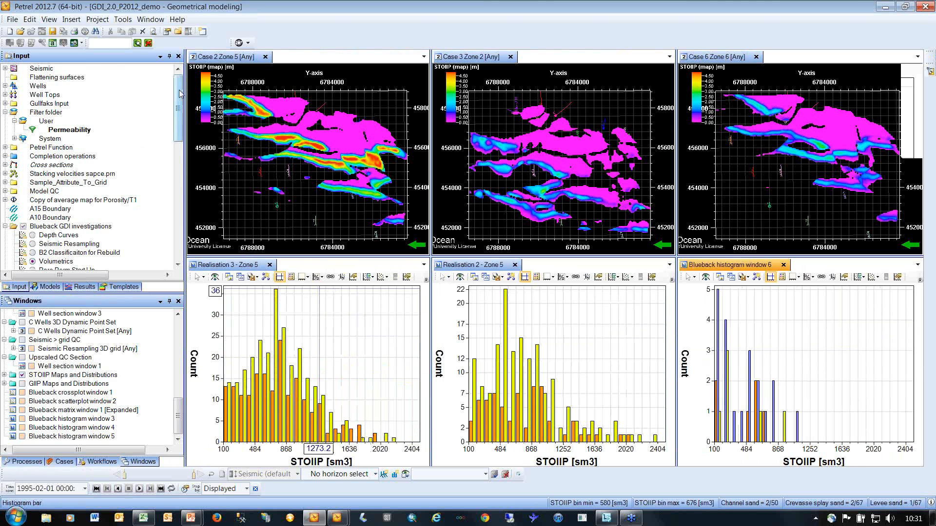
# Examine the data sets and zone filters for Realizations 1 to 3 in the Volumetrics settings, leaving without applying changes.
pyautogui.moveTo(180, 97); pyautogui.dragTo(179, 145)
pyautogui.click(56, 147)
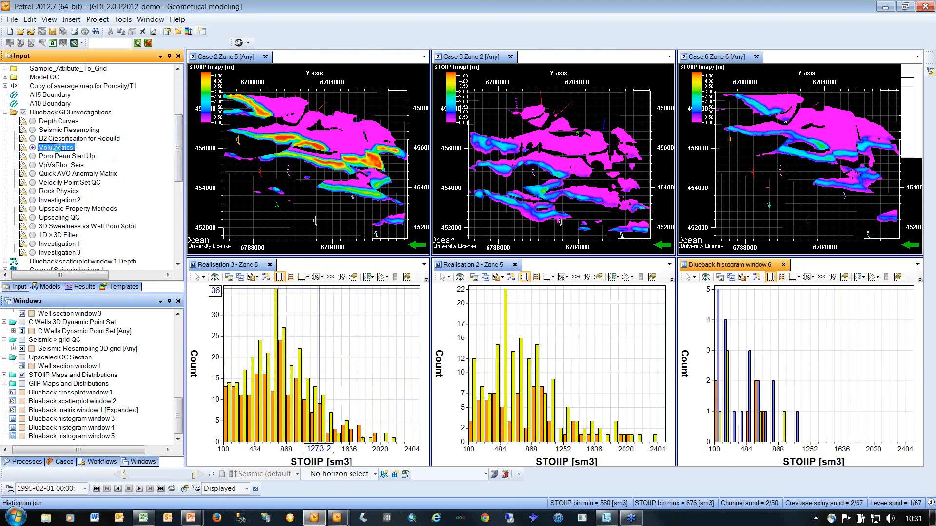
pyautogui.doubleClick(56, 147)
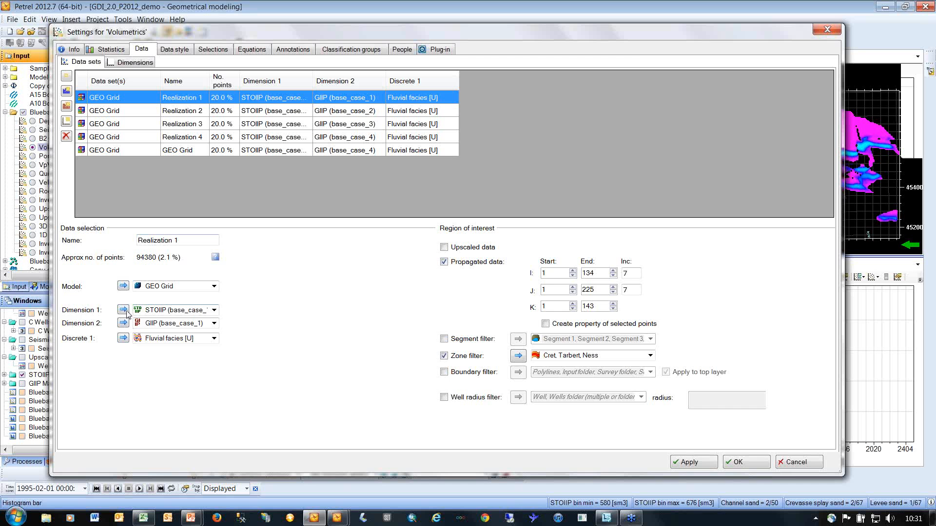
pyautogui.click(104, 111)
pyautogui.click(104, 123)
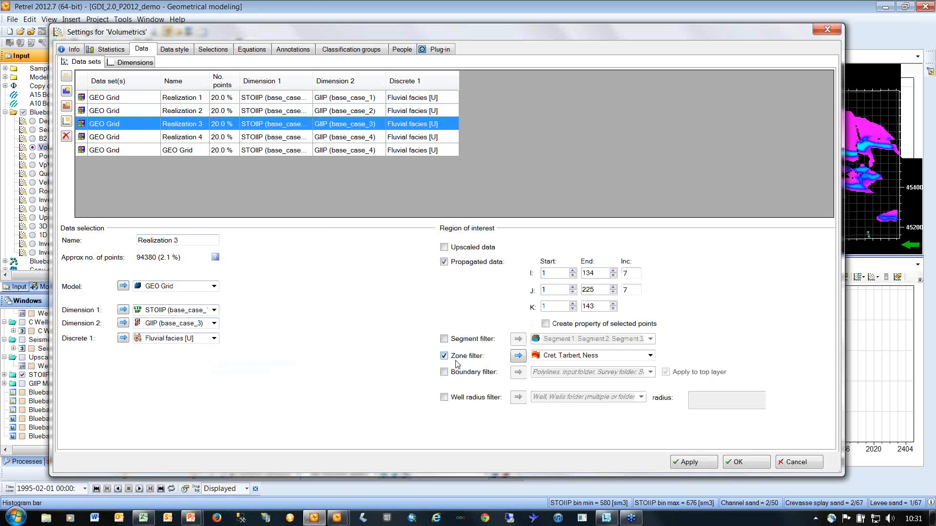
pyautogui.click(809, 463)
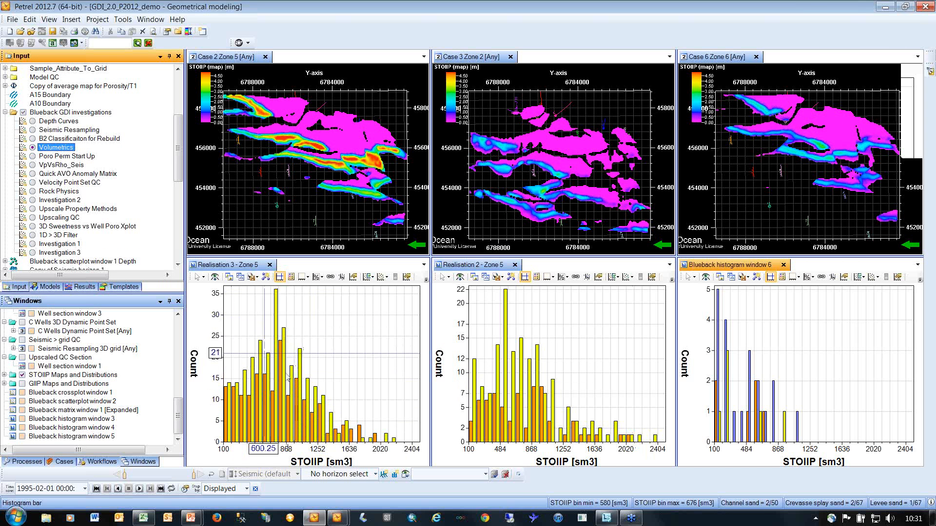
# Look through the STOIIP and GIIP maps in the Volume Height Maps folder, collapsing the folder when done.
pyautogui.moveTo(178, 147); pyautogui.dragTo(167, 235)
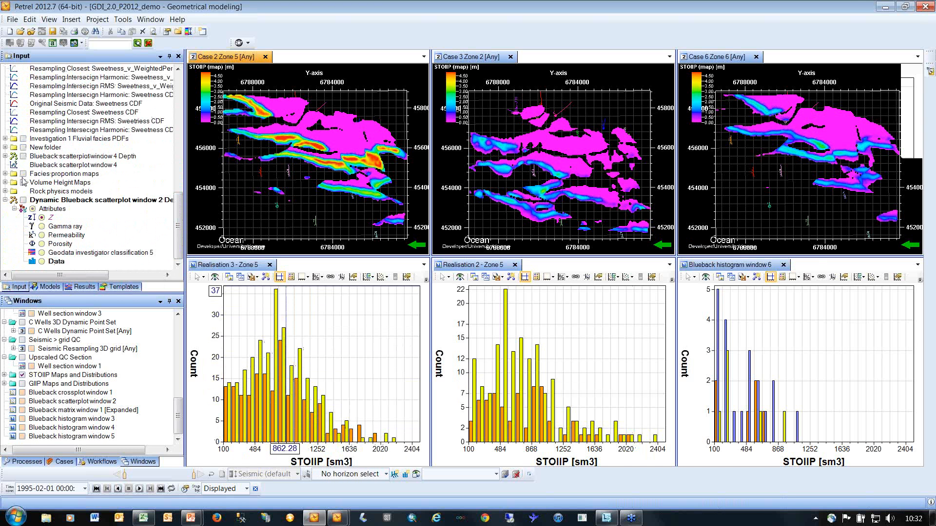
pyautogui.click(5, 183)
pyautogui.scroll(-3, 158, 168)
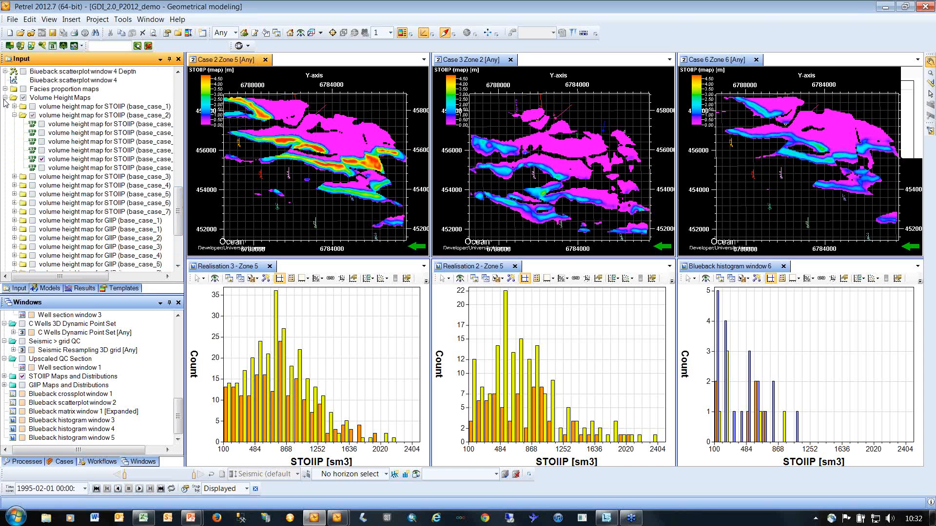
pyautogui.click(5, 97)
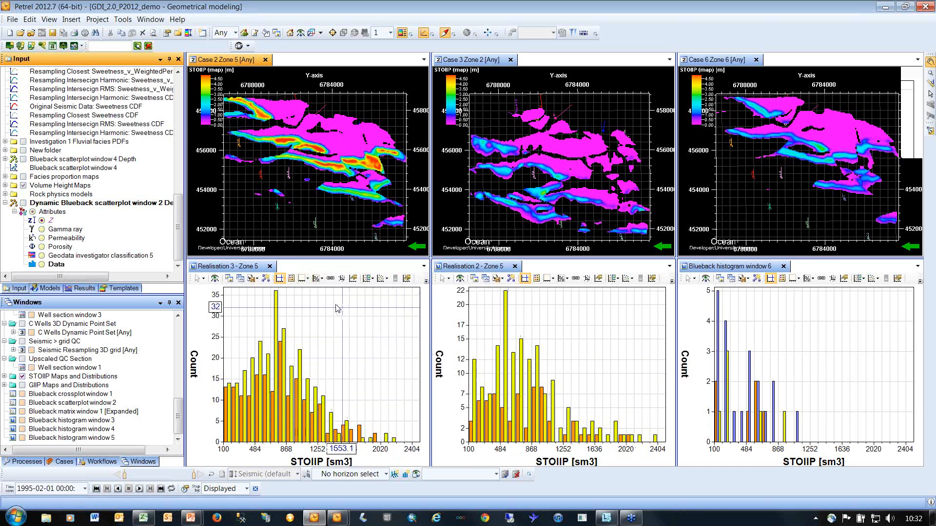
# Examine which realizations and zones are included in the data filter of the Realisation 3 - Zone 5 histogram.
pyautogui.click(373, 279)
pyautogui.scroll(3, 477, 147)
pyautogui.scroll(4, 477, 146)
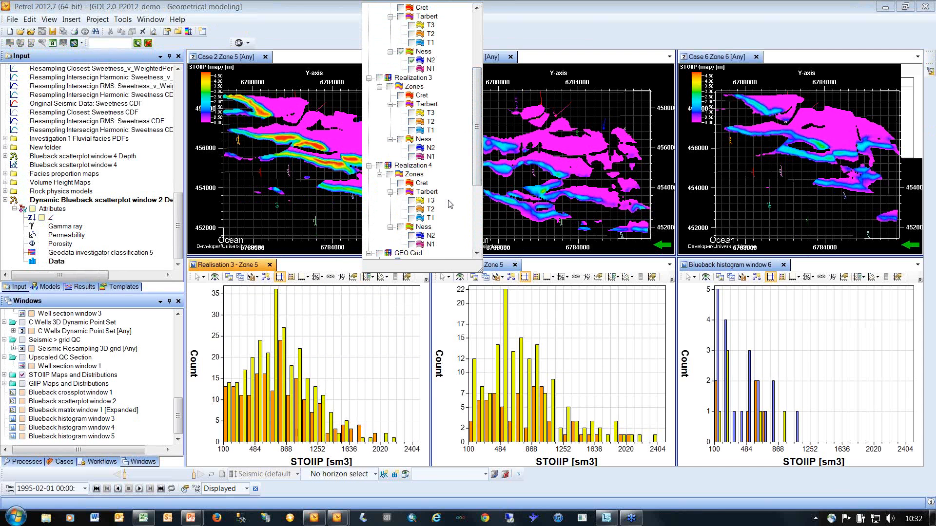
pyautogui.scroll(3, 474, 112)
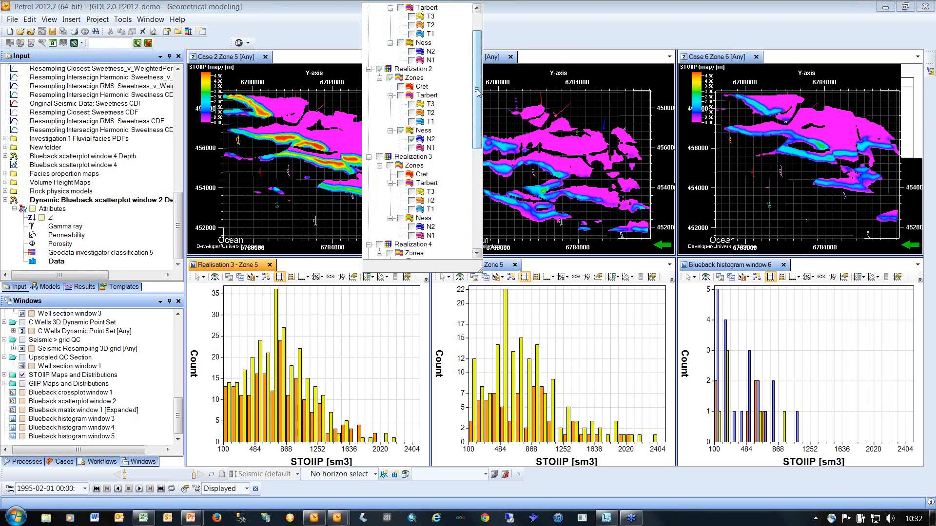
pyautogui.scroll(-6, 477, 92)
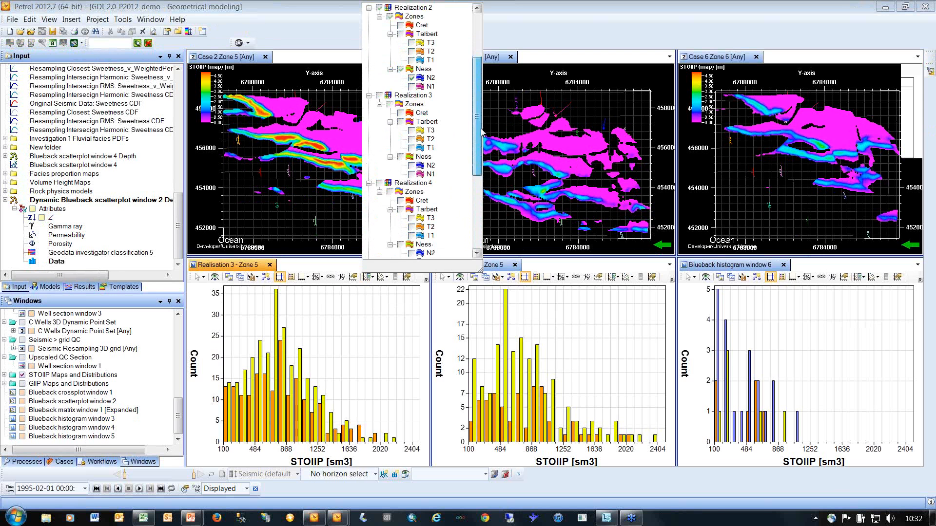
pyautogui.click(423, 315)
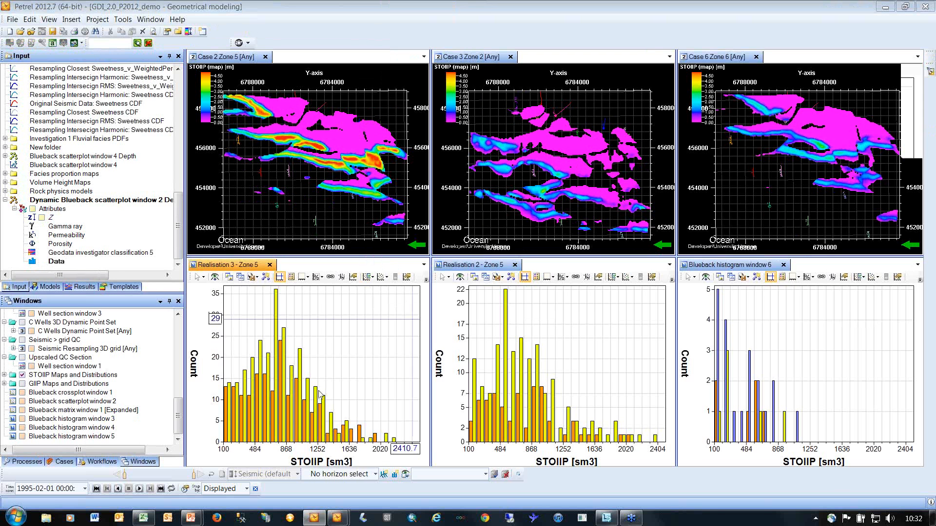
# Close the STOIIP Maps and Distributions window group and open GIIP Maps and Distributions.
pyautogui.click(23, 375)
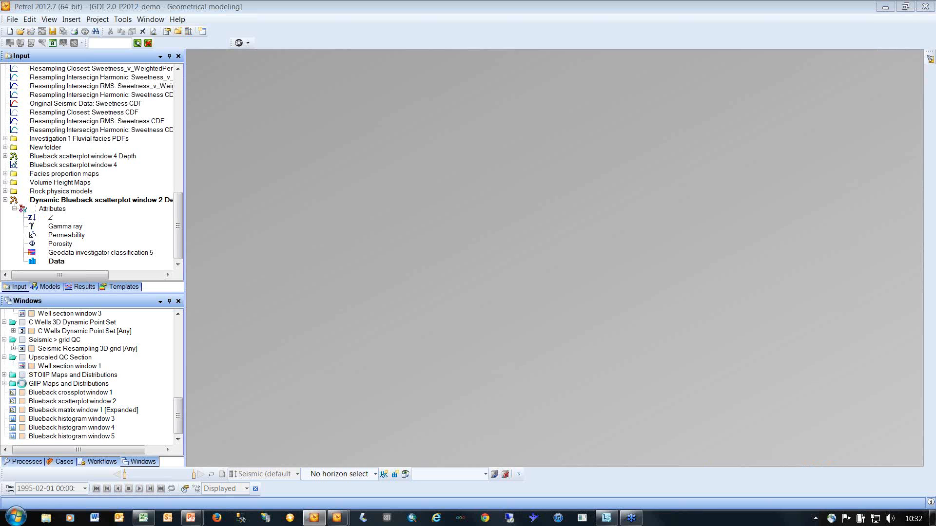
pyautogui.click(22, 384)
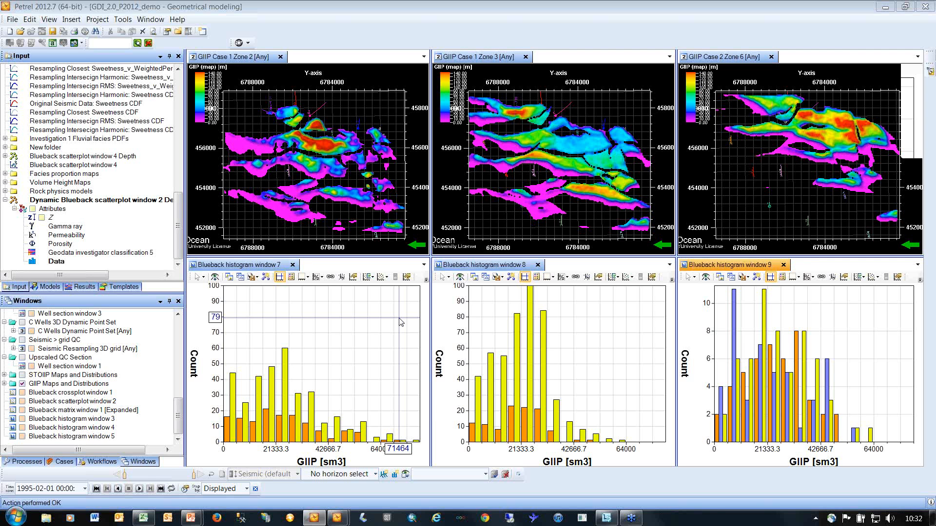
# Open the recent project TBX14_Petrel2012_demo.pet without saving the current project, and close the message log.
pyautogui.click(12, 19)
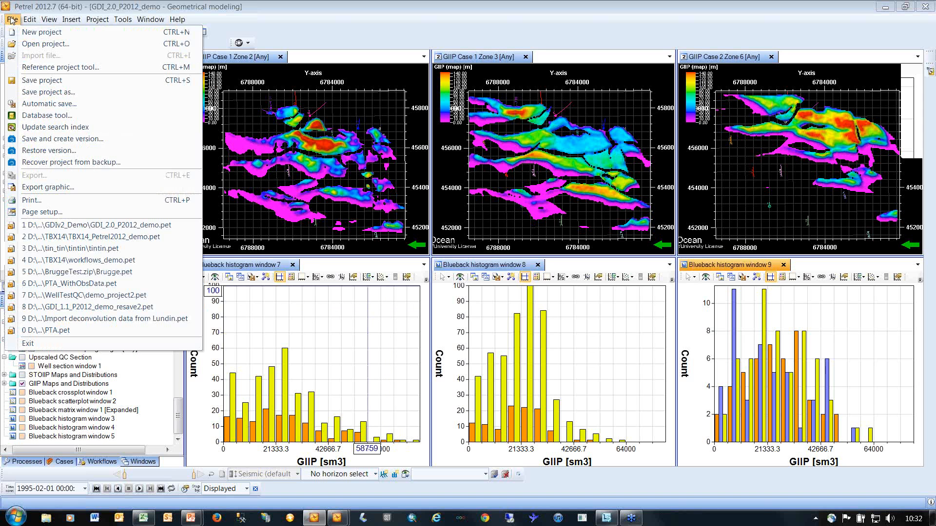
pyautogui.click(113, 237)
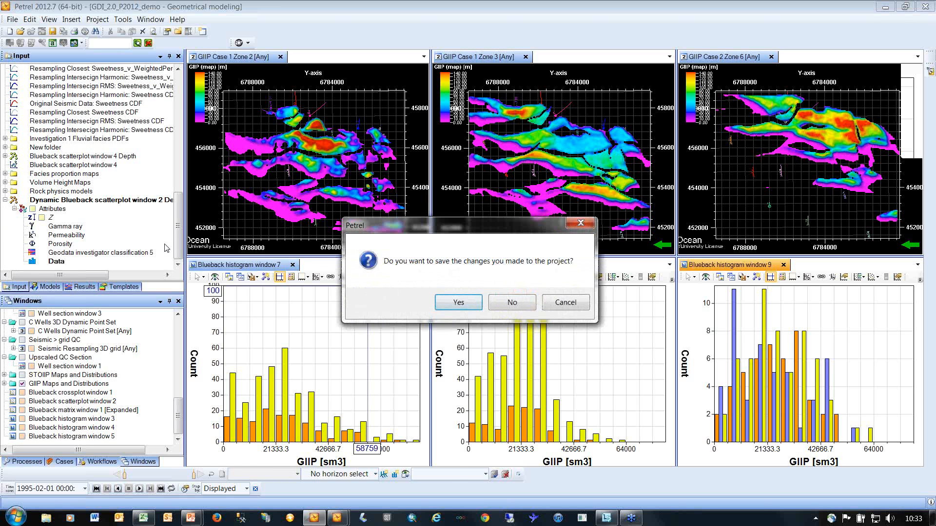
pyautogui.click(510, 302)
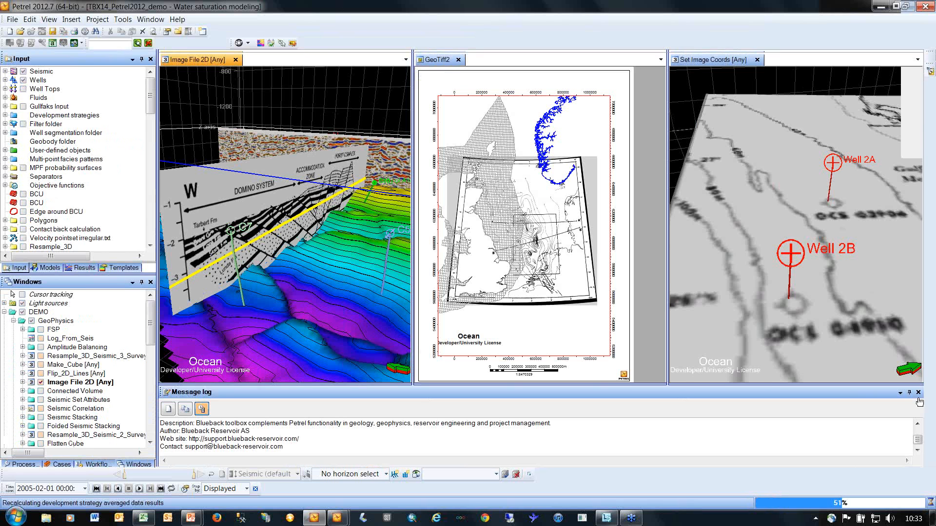
pyautogui.click(919, 394)
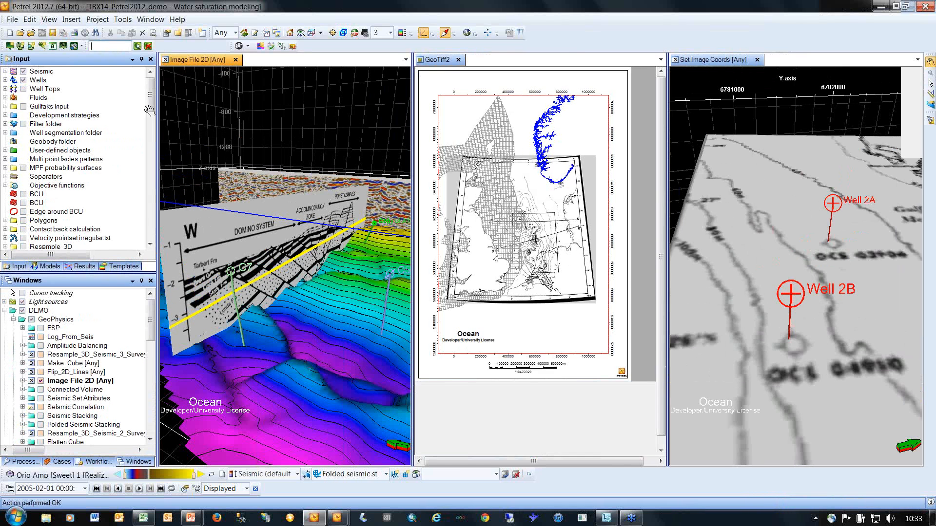
# Open the Blueback toolbox in an enlarged window and collapse its seismic inversion and seismic reservoir characterization groups.
pyautogui.click(248, 46)
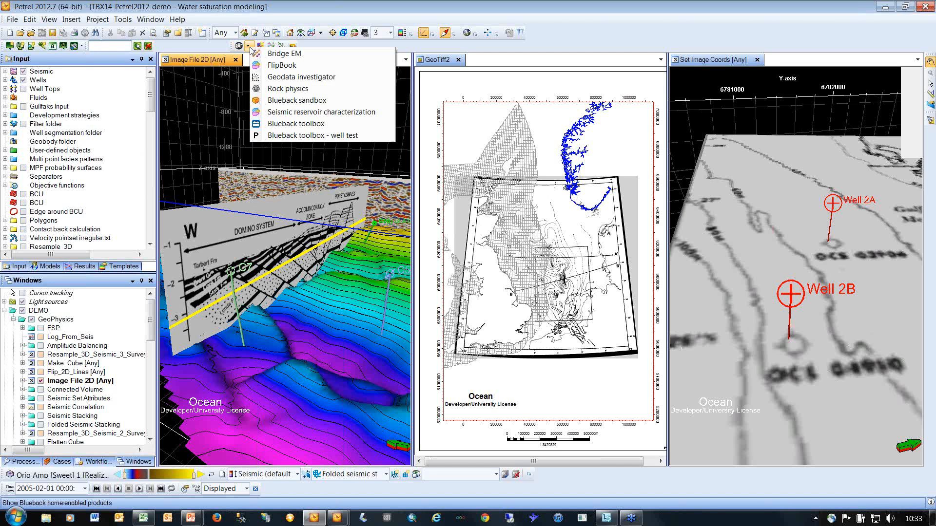
pyautogui.click(307, 124)
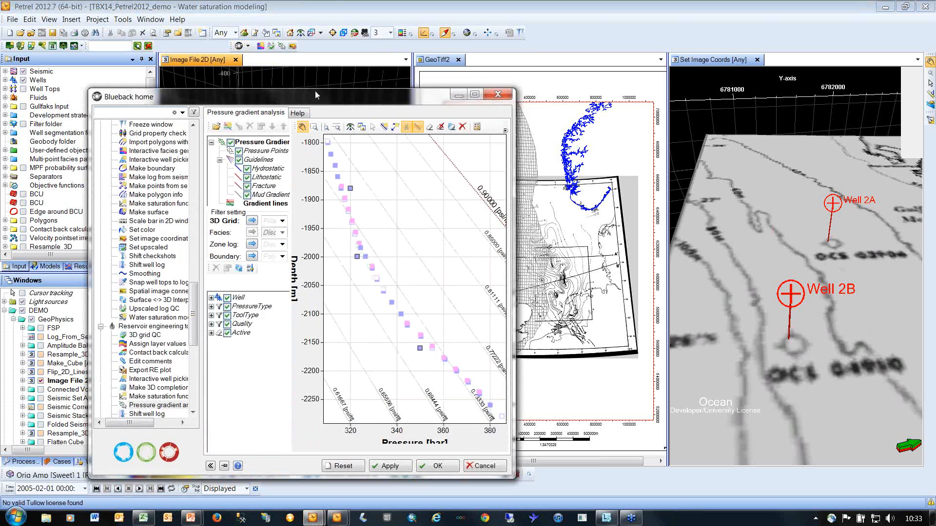
pyautogui.moveTo(530, 421); pyautogui.dragTo(790, 452)
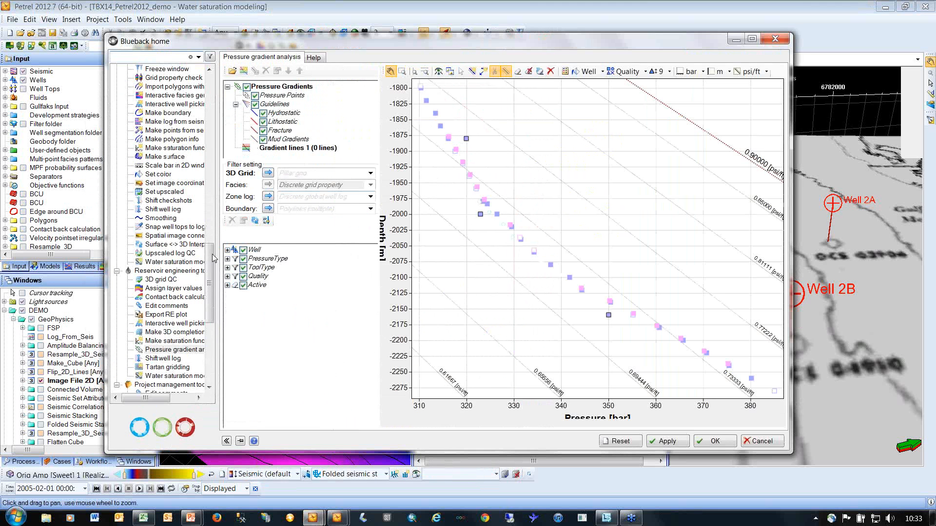
pyautogui.moveTo(209, 283); pyautogui.dragTo(209, 111)
pyautogui.click(117, 86)
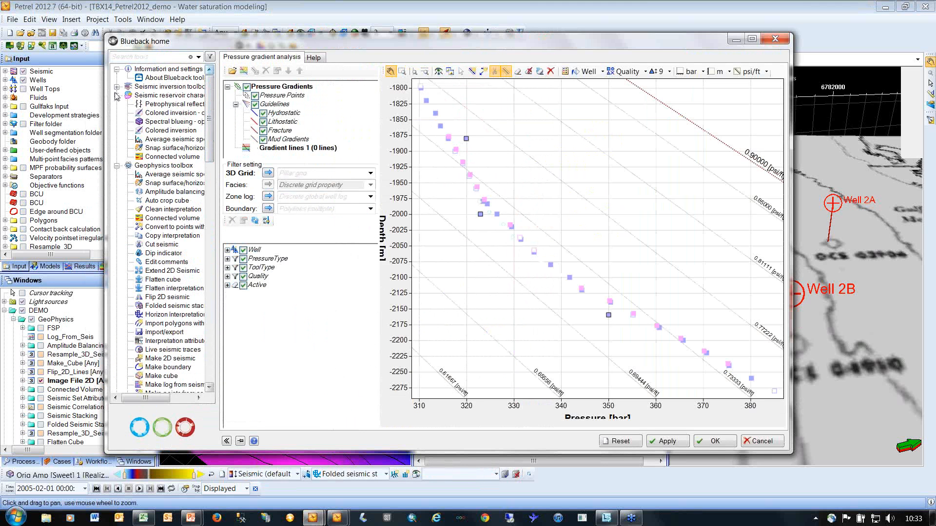
pyautogui.click(116, 95)
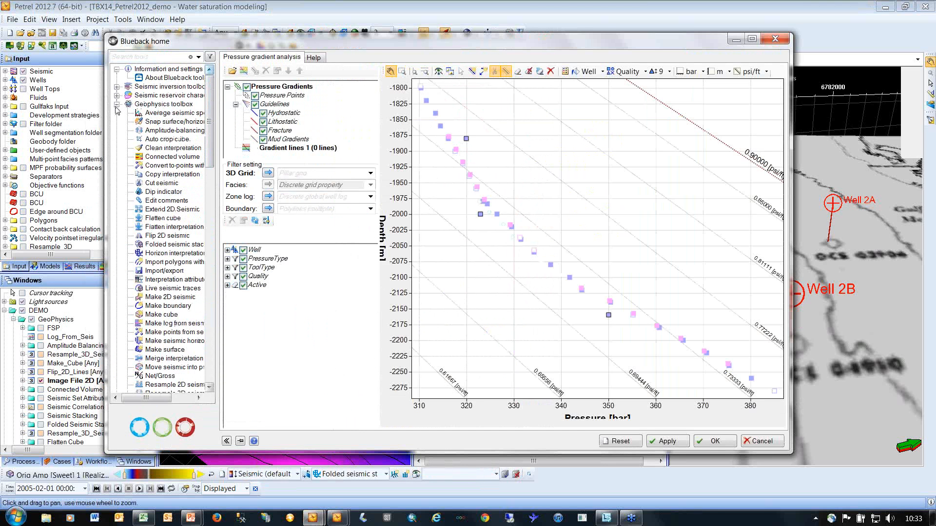
# Look through the overview pages of the Geophysics, Geology, Reservoir engineering and Project management toolboxes.
pyautogui.click(149, 106)
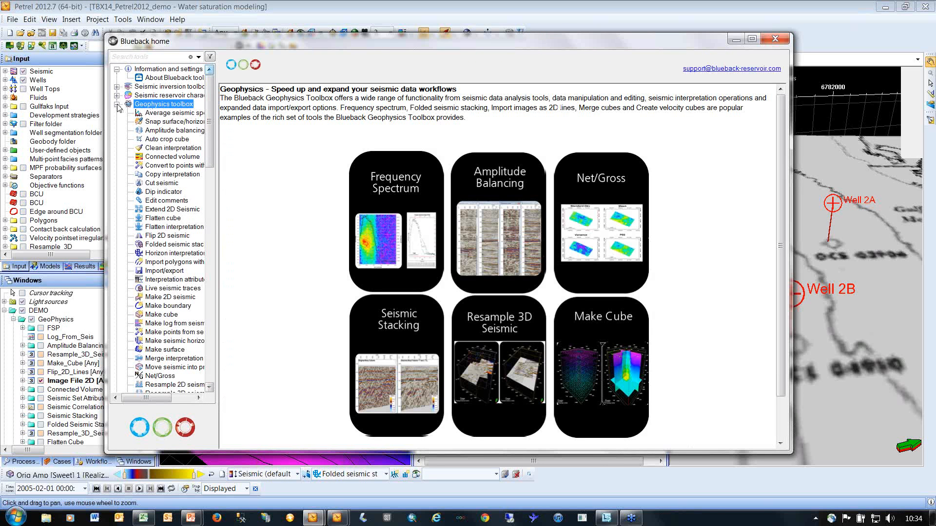
pyautogui.click(117, 104)
pyautogui.click(116, 113)
pyautogui.click(145, 113)
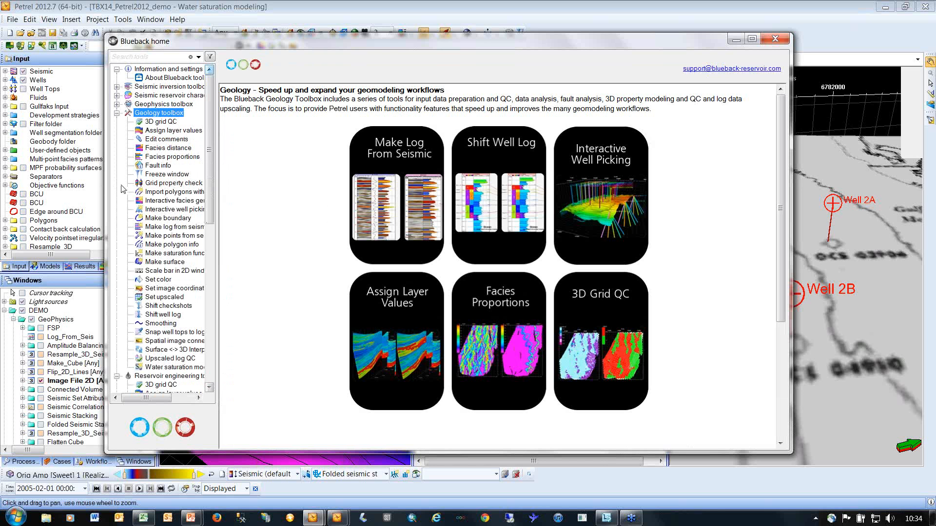
pyautogui.click(117, 113)
pyautogui.click(148, 123)
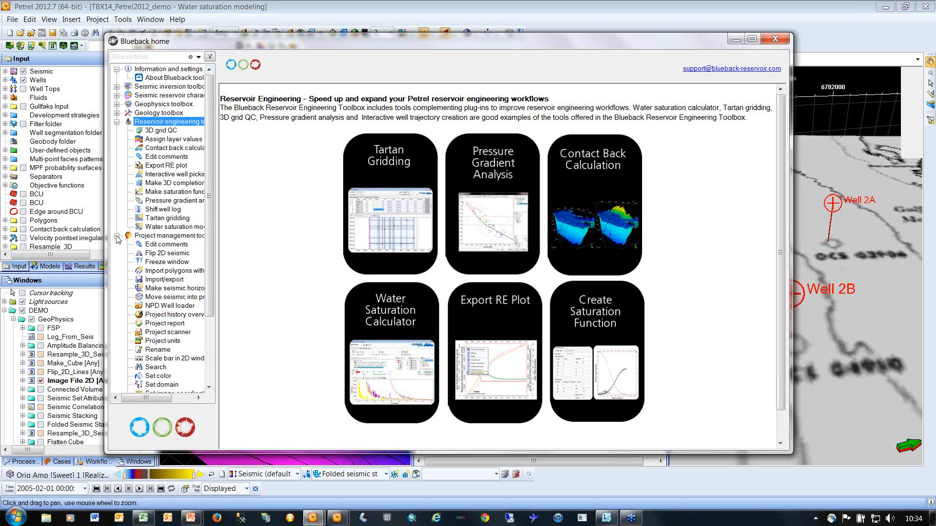
pyautogui.click(157, 236)
pyautogui.scroll(-3, 160, 291)
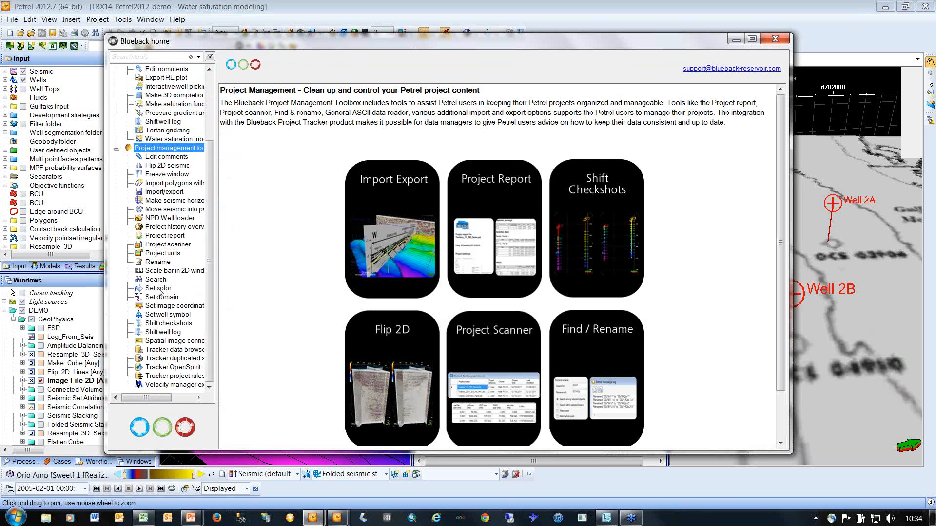
# Open the Upscaled log QC tool from the Geology toolbox and read its help page before returning to its settings.
pyautogui.moveTo(211, 261); pyautogui.dragTo(209, 193)
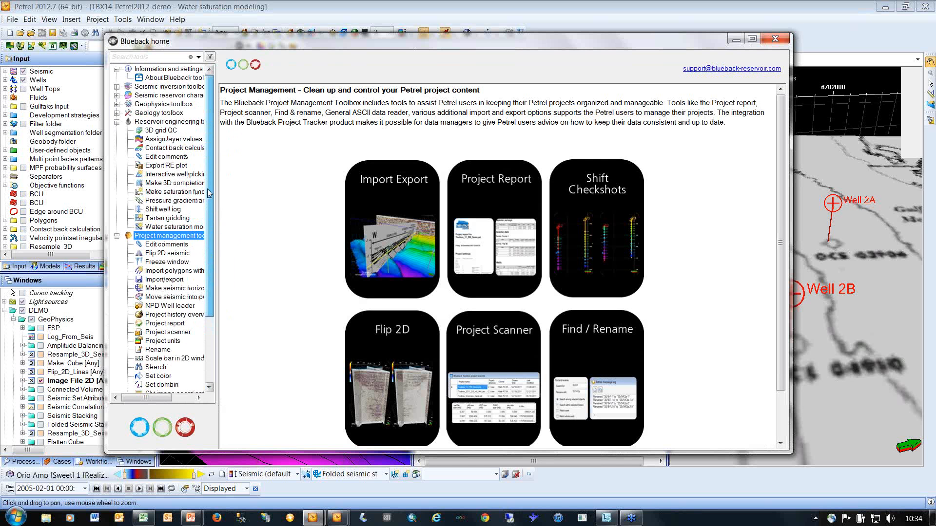
pyautogui.click(117, 112)
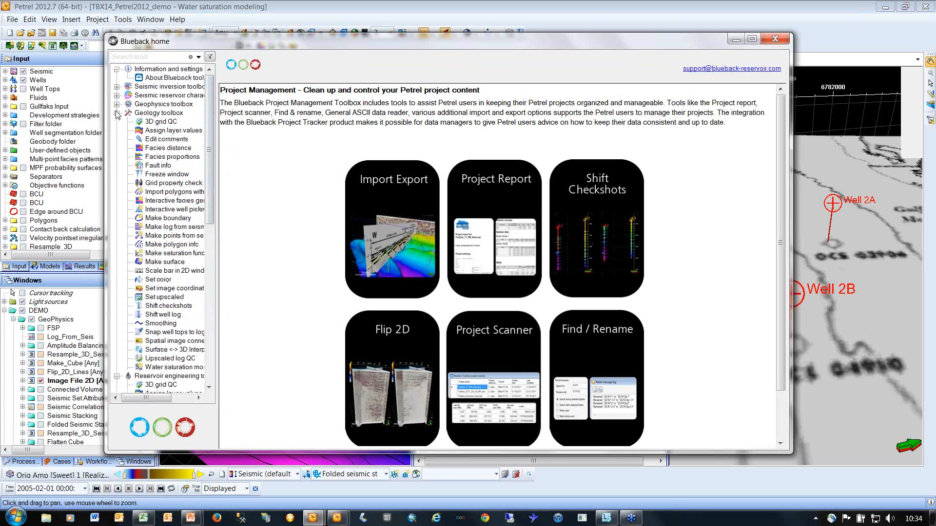
pyautogui.moveTo(213, 169); pyautogui.dragTo(214, 193)
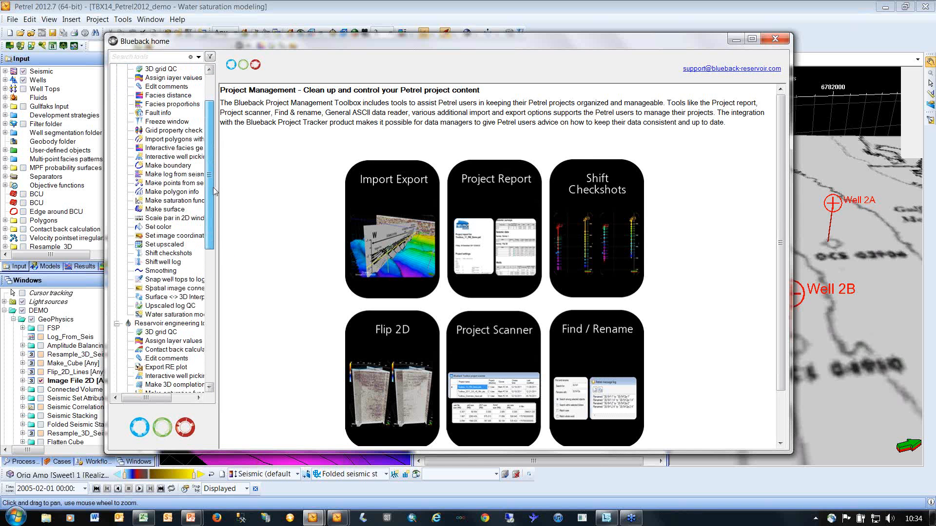
pyautogui.click(170, 306)
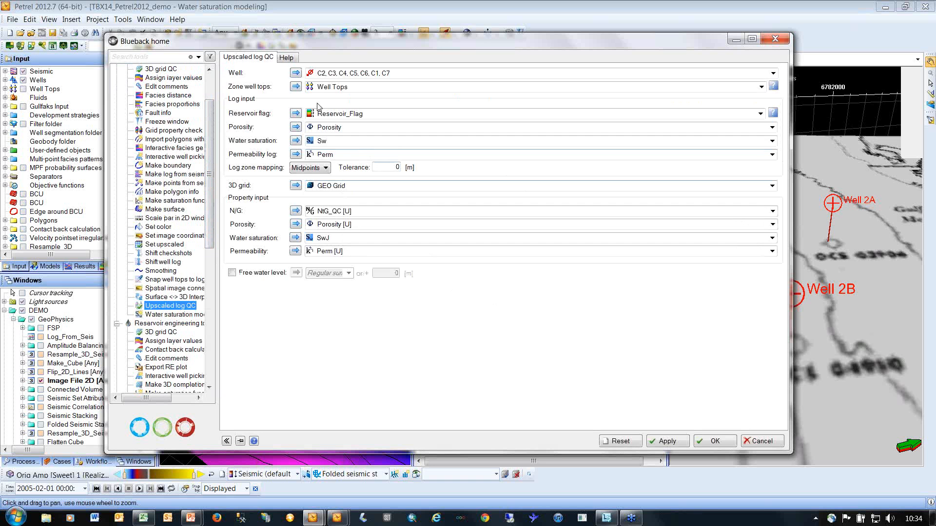
pyautogui.click(288, 57)
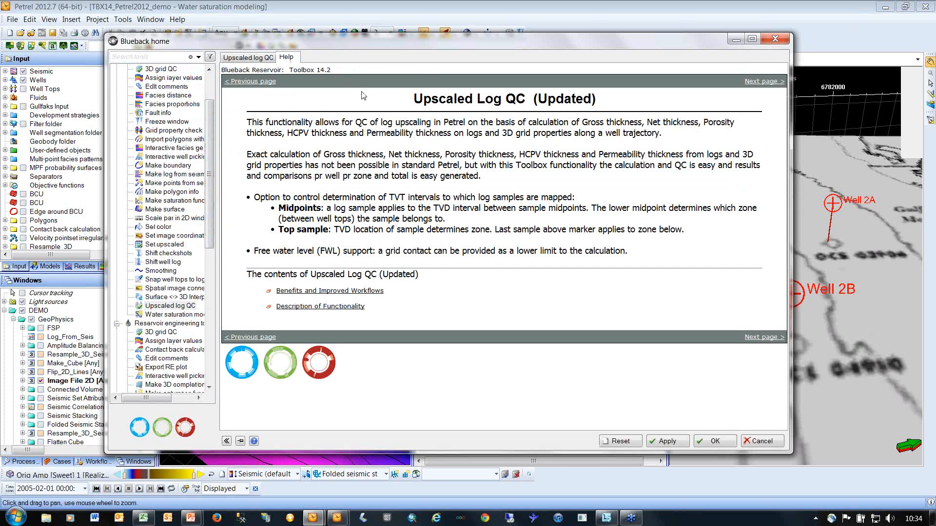
pyautogui.click(265, 61)
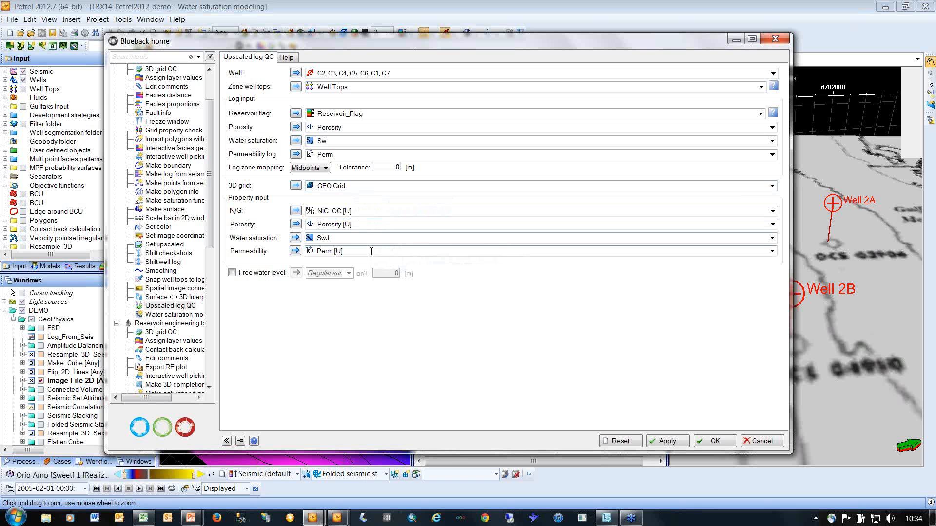
# Run Upscaled log QC with the current inputs and show the Well C2, GEO Grid 2 results in an enlarged window.
pyautogui.click(720, 442)
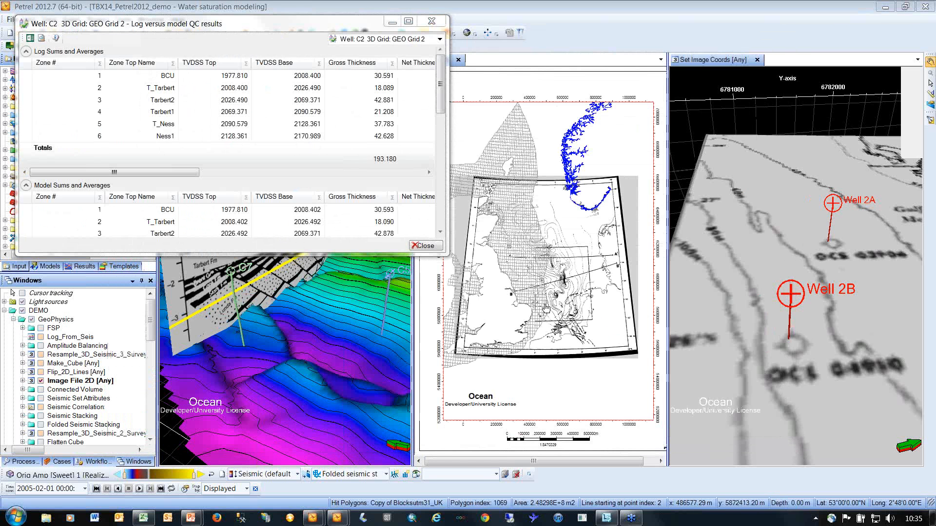
pyautogui.moveTo(448, 254); pyautogui.dragTo(830, 419)
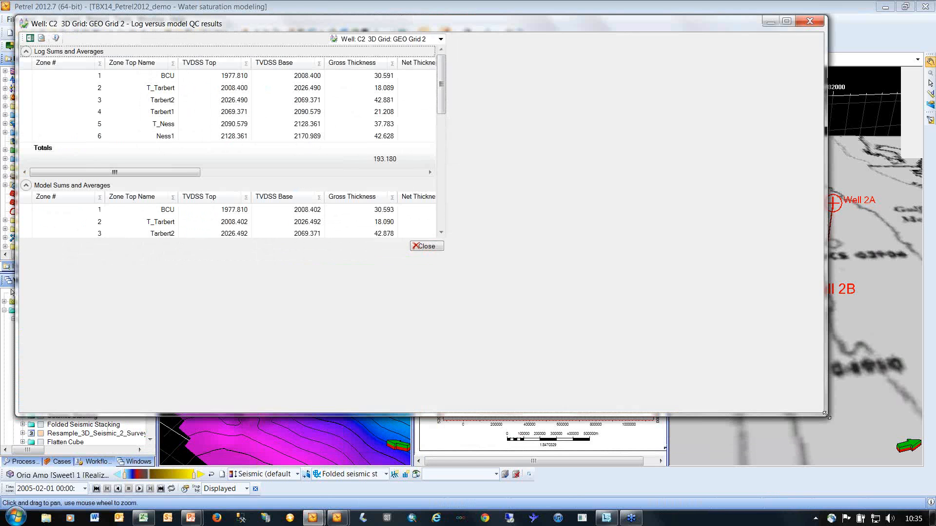
pyautogui.moveTo(272, 25); pyautogui.dragTo(276, 26)
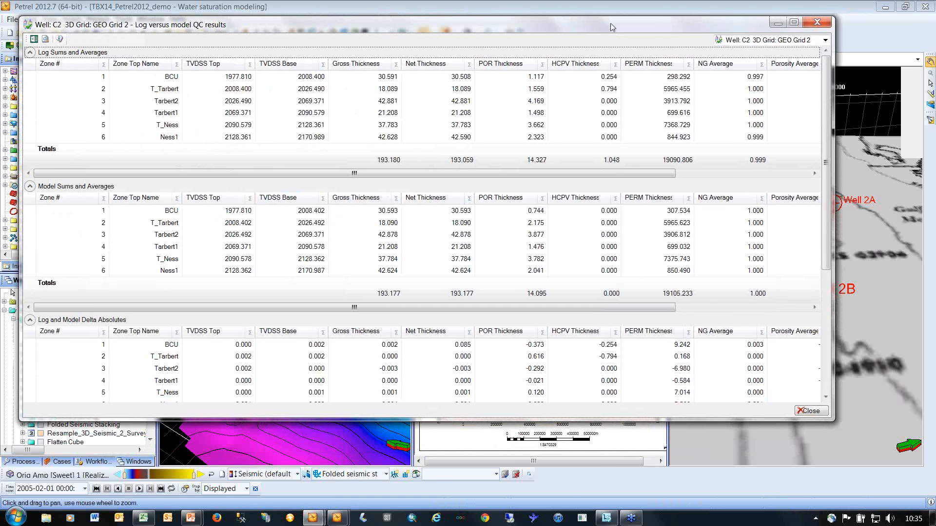
pyautogui.click(825, 39)
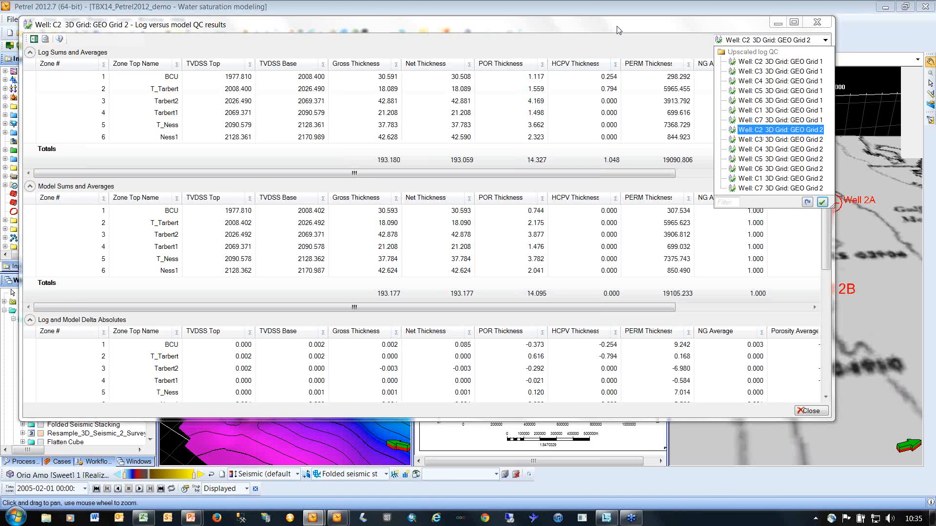
pyautogui.click(758, 130)
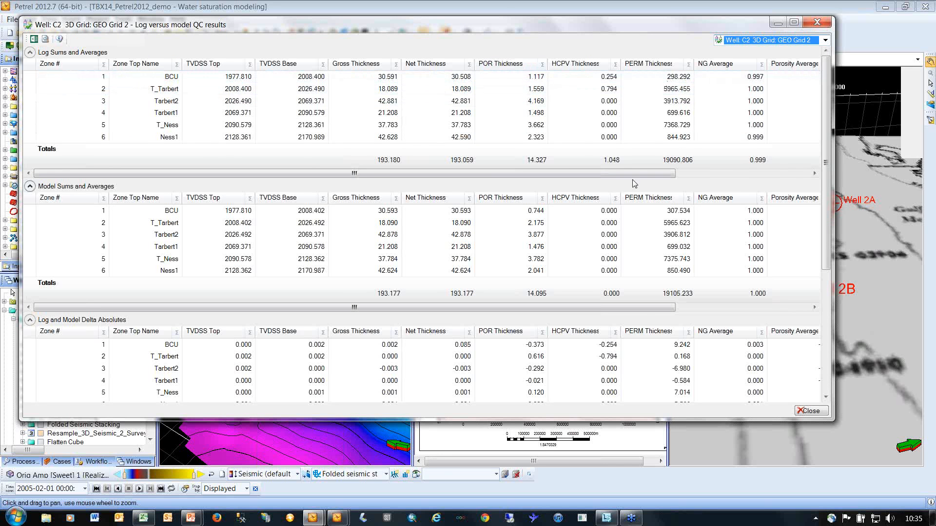
# Examine the log and model sums and averages for well C2 together with their absolute and percentage deltas.
pyautogui.moveTo(634, 174); pyautogui.dragTo(851, 199)
pyautogui.moveTo(653, 308); pyautogui.dragTo(859, 294)
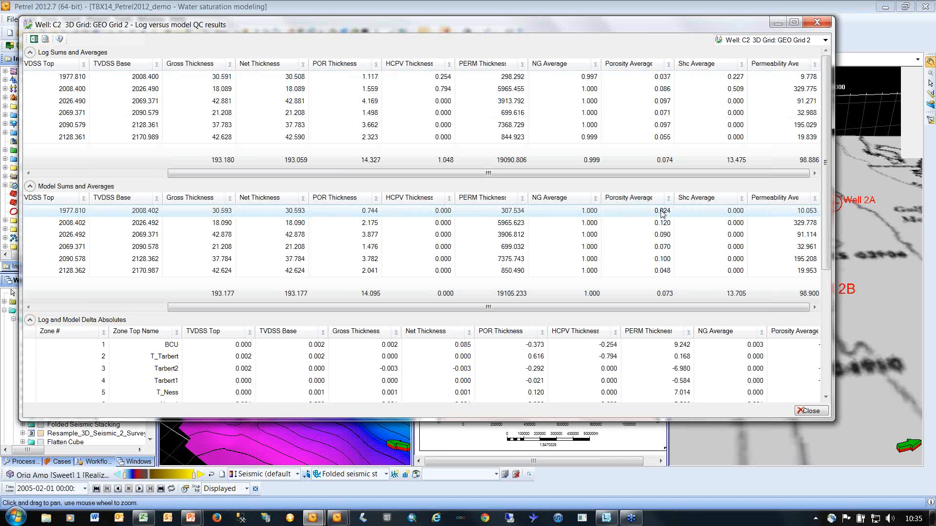
pyautogui.scroll(-1, 731, 273)
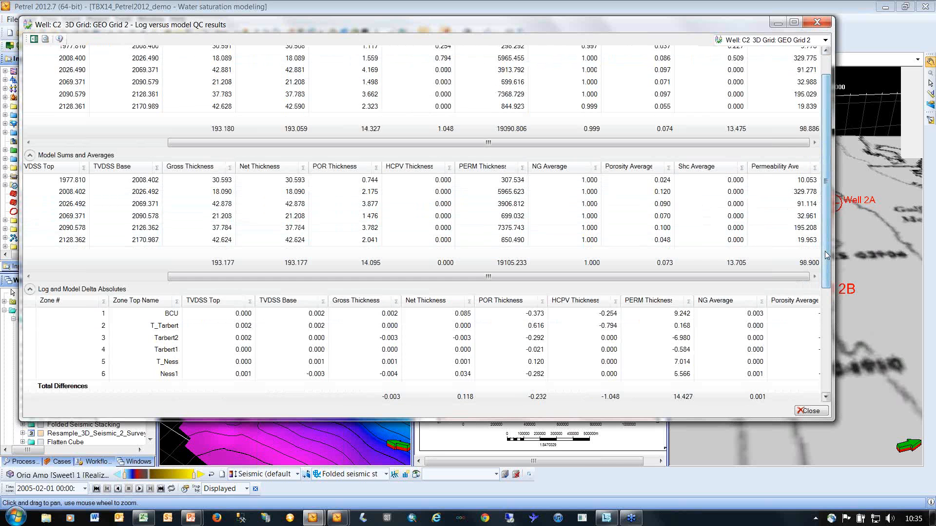
pyautogui.scroll(-3, 828, 336)
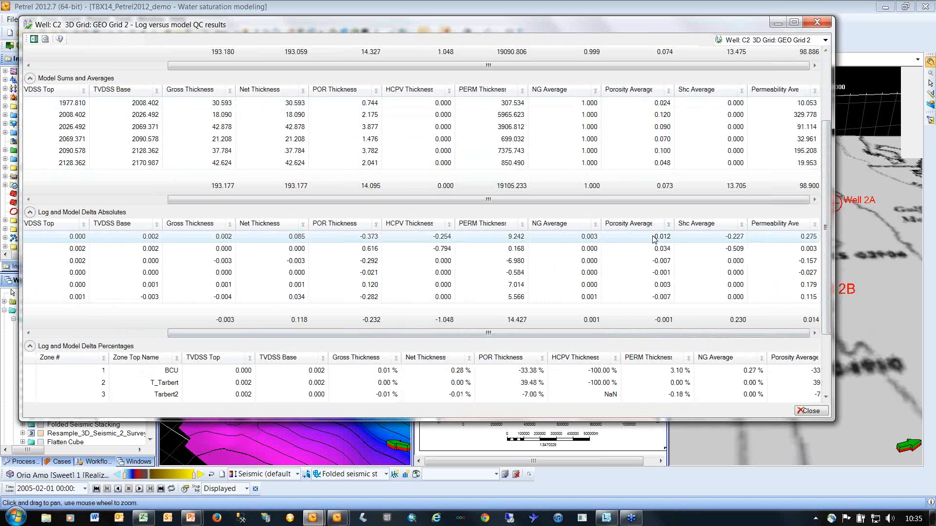
pyautogui.scroll(3, 658, 107)
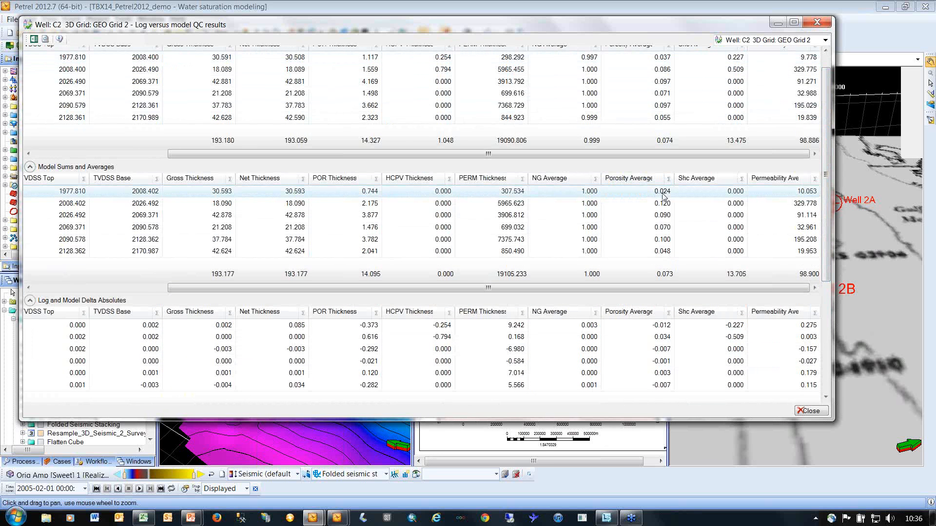
pyautogui.scroll(-3, 662, 246)
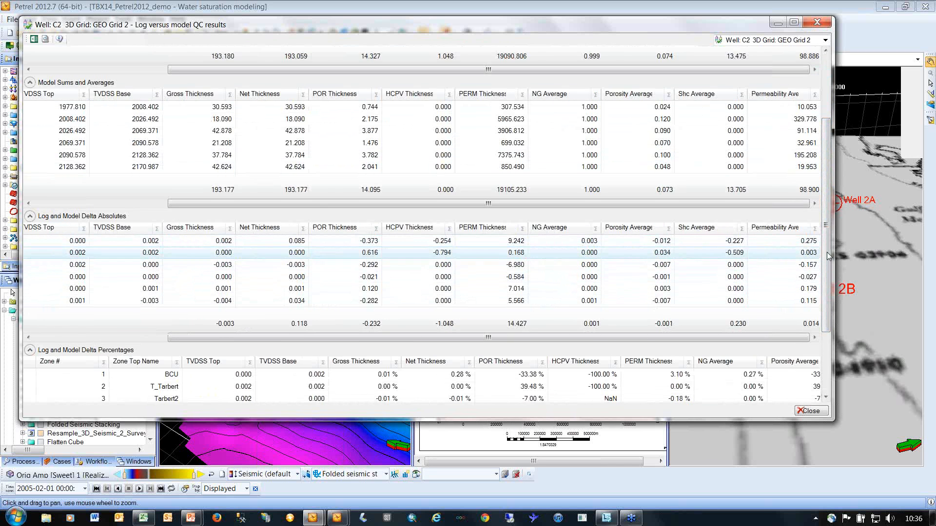
pyautogui.scroll(-4, 683, 317)
pyautogui.hscroll(1, 654, 373)
pyautogui.click(758, 373)
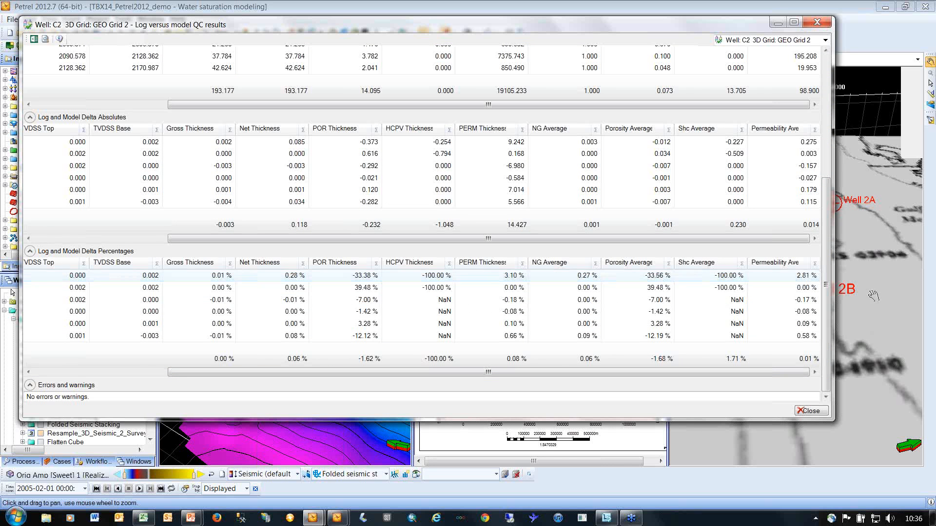
pyautogui.scroll(8, 831, 316)
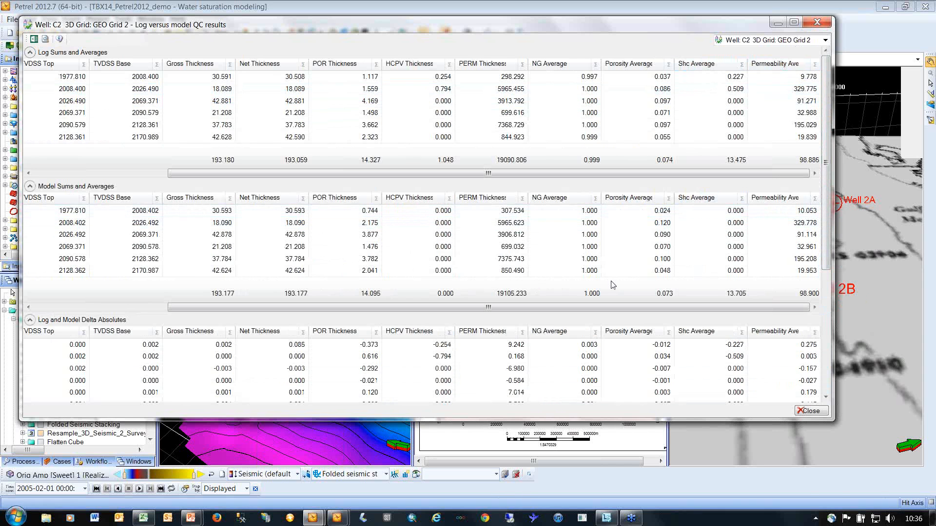
# Switch to Excel to review Upscaling QC Table.xlsx, and close the log versus model QC results back in Petrel.
pyautogui.click(145, 520)
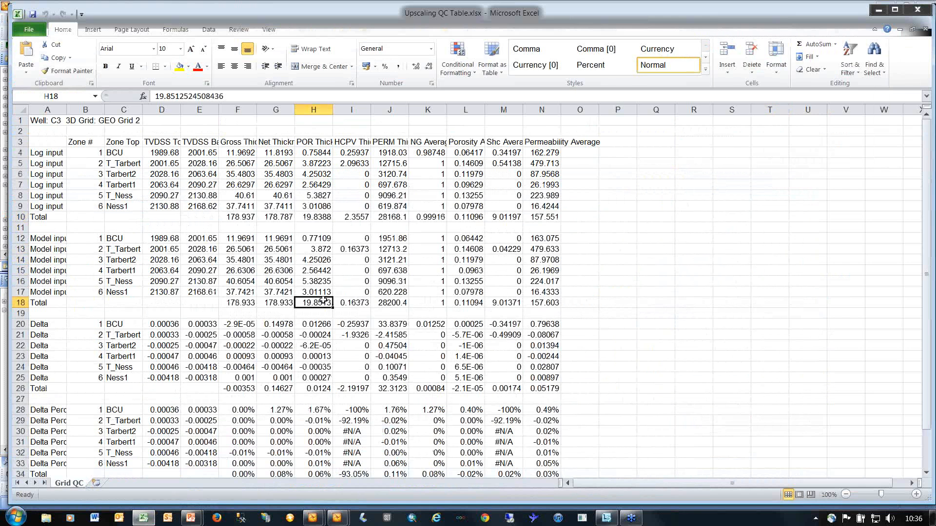
pyautogui.scroll(-3, 326, 312)
pyautogui.scroll(3, 325, 312)
pyautogui.click(875, 13)
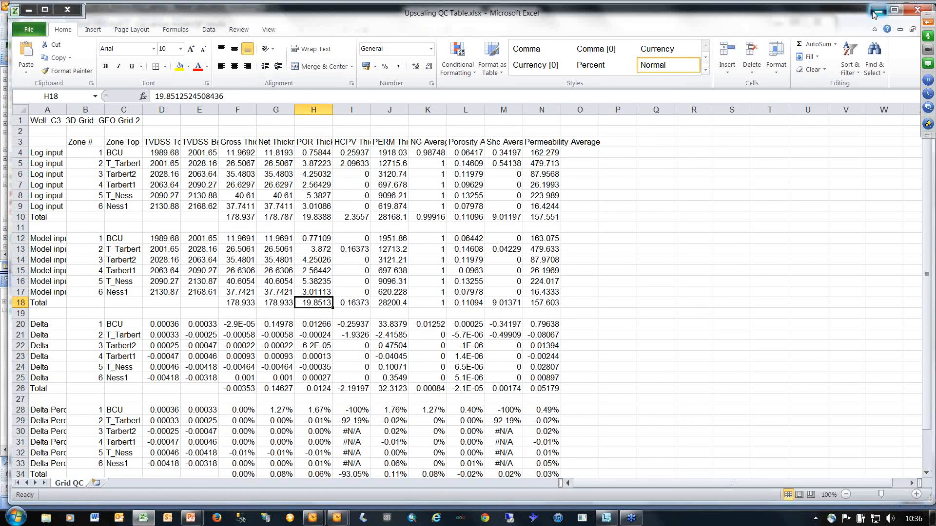
pyautogui.click(821, 24)
pyautogui.click(820, 24)
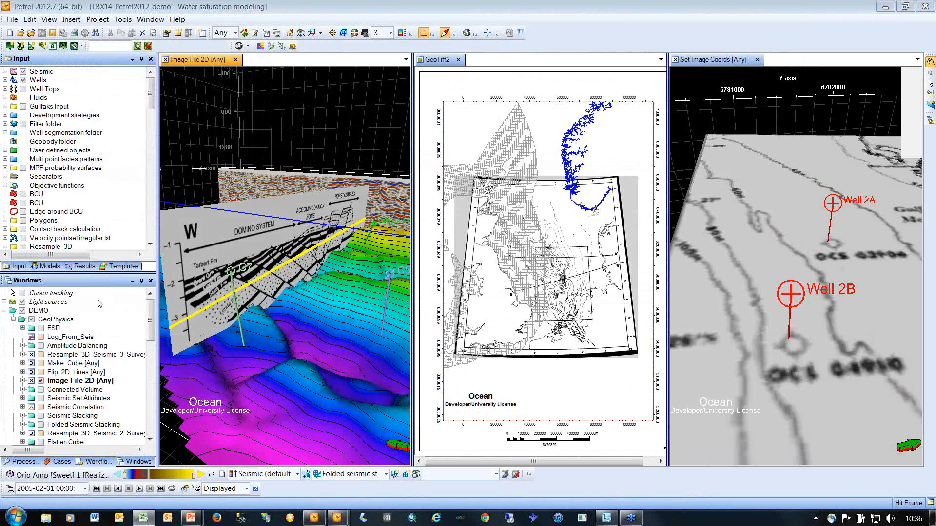
# View the Water saturation modeling entry in the Blueback toolbox, close the toolbox and locate that process under Property modeling.
pyautogui.click(261, 45)
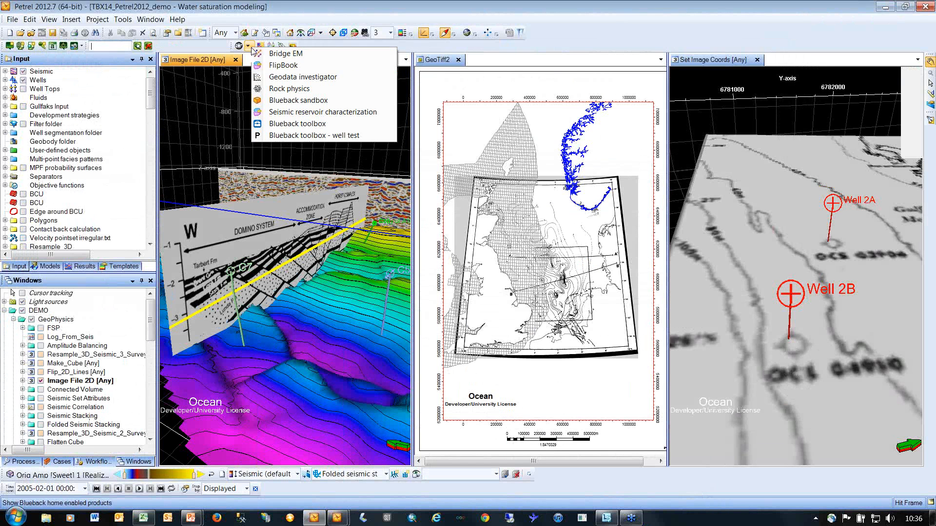
pyautogui.click(293, 122)
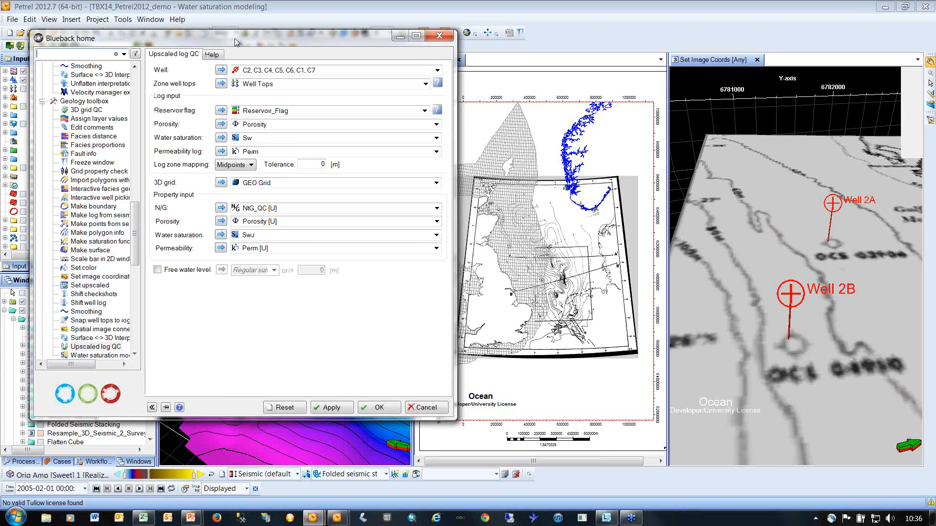
pyautogui.moveTo(235, 38); pyautogui.dragTo(293, 31)
pyautogui.moveTo(195, 203); pyautogui.dragTo(195, 218)
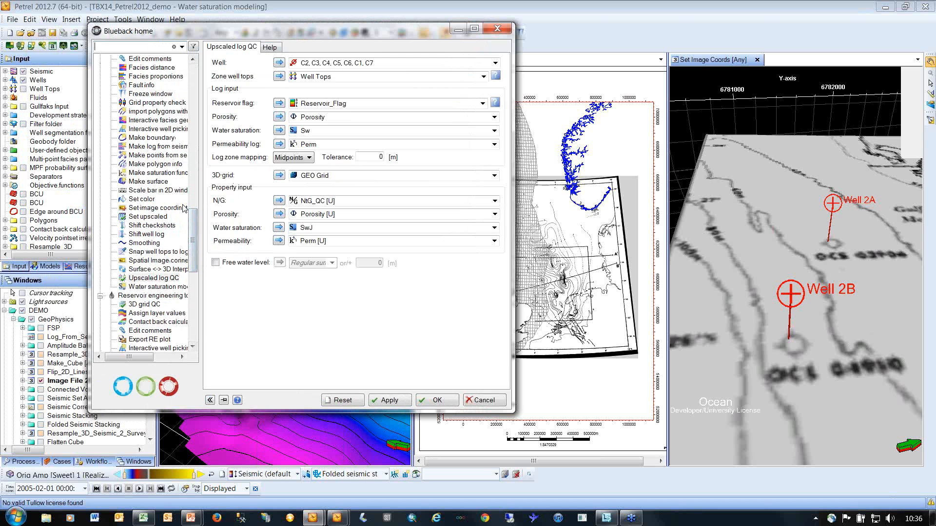
pyautogui.scroll(-1, 175, 263)
pyautogui.click(175, 279)
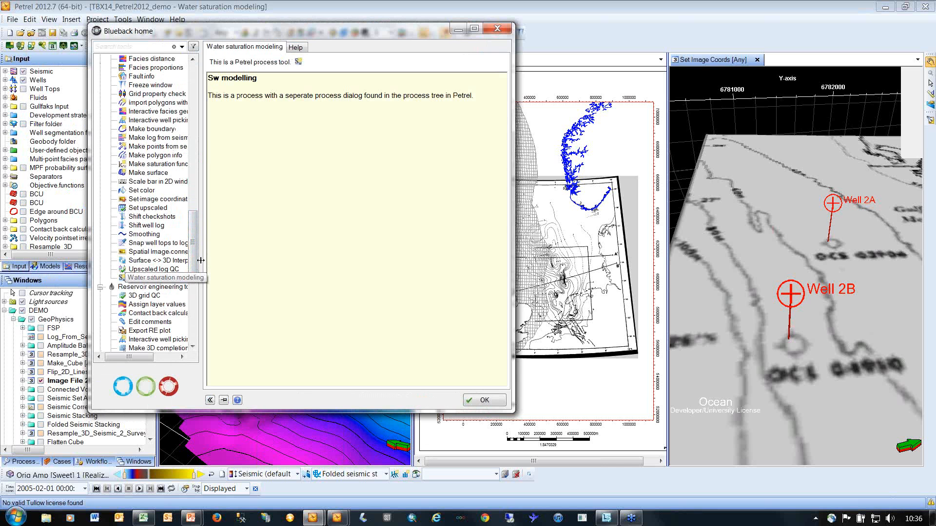
pyautogui.click(497, 28)
pyautogui.moveTo(151, 370); pyautogui.dragTo(150, 411)
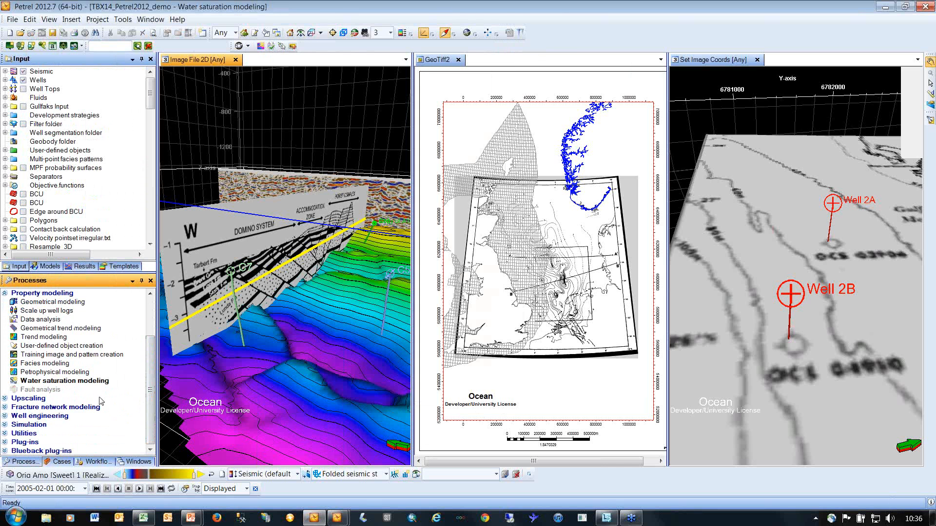
# Open the Water saturation modeling process and inspect the Levee and Crevasse J-functions of Realization 1.
pyautogui.doubleClick(90, 382)
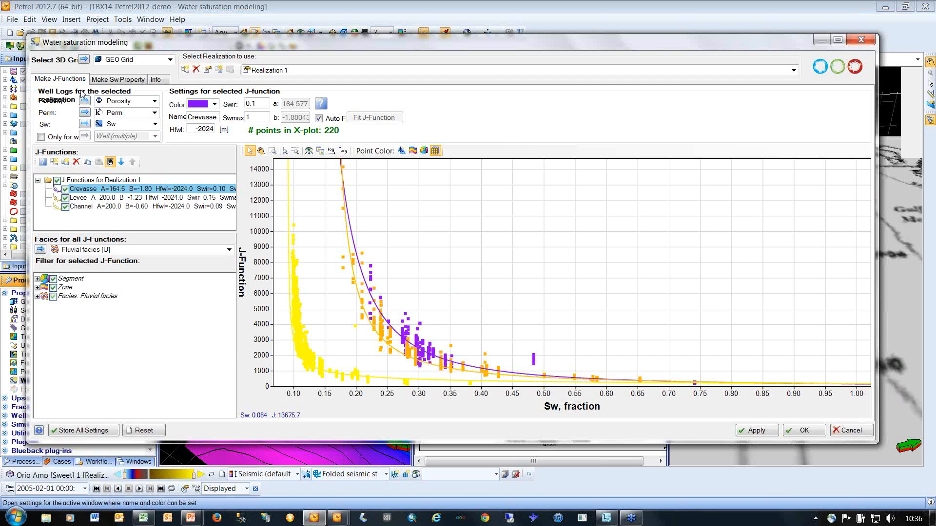
pyautogui.click(119, 200)
pyautogui.click(119, 189)
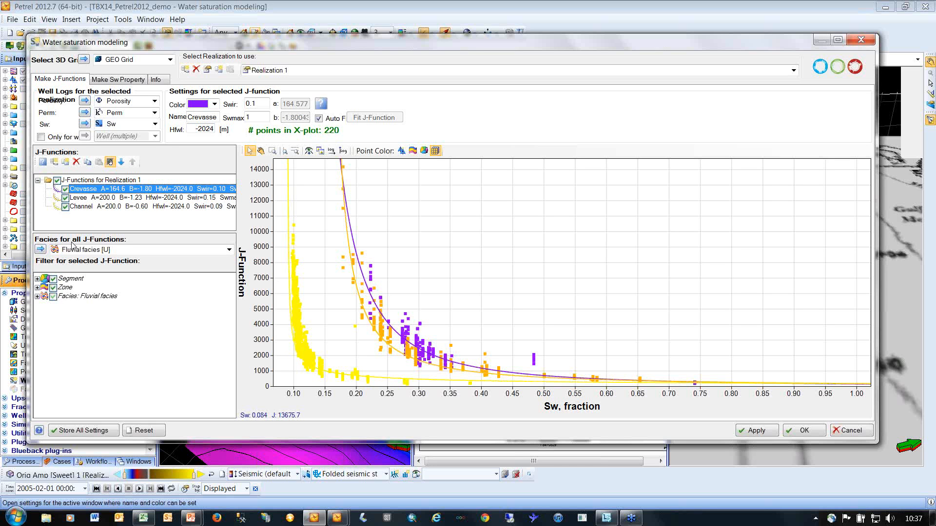
pyautogui.click(82, 197)
pyautogui.click(86, 189)
# Turn off auto fit for the Crevasse J-function, try a b value of -2.80, and return b to -1.80.
pyautogui.click(319, 119)
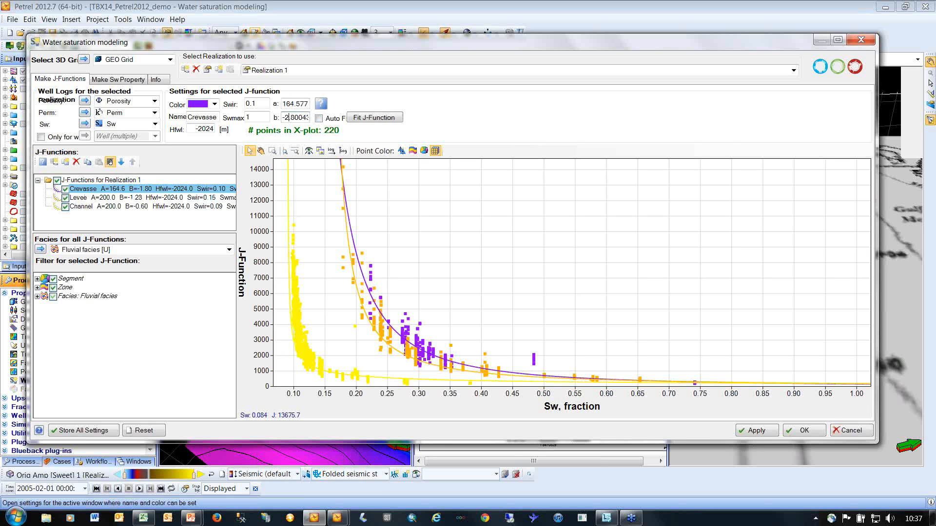
pyautogui.press('Tab')
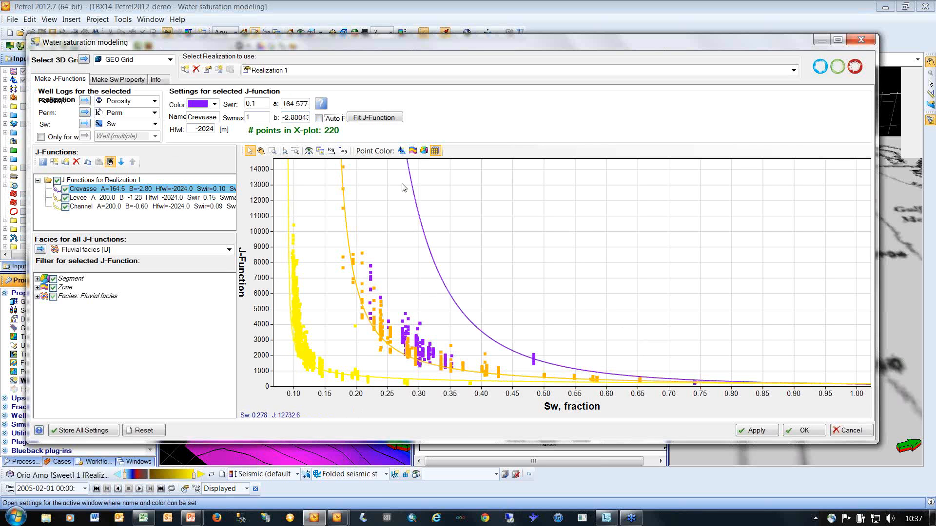
pyautogui.click(288, 118)
pyautogui.press('BackSpace')
pyautogui.write('1')
pyautogui.press('Tab')
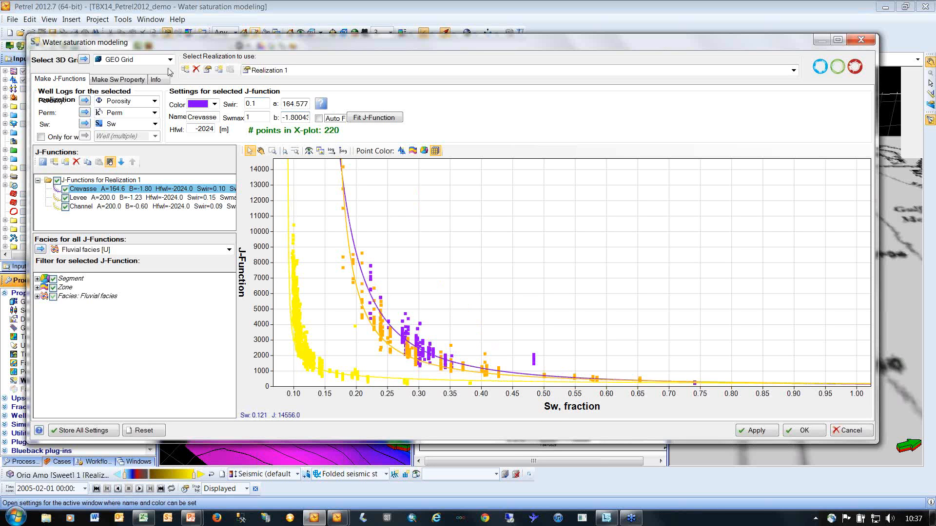
# Add a new J-function to Realization 1, color it Gray-40% and set its Hfwl to -2024 m.
pyautogui.click(55, 164)
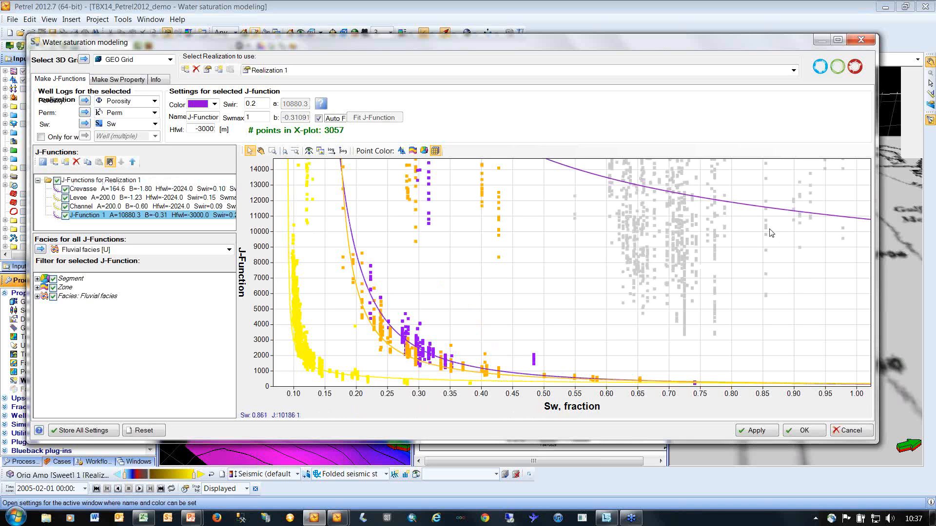
pyautogui.click(215, 104)
pyautogui.click(251, 131)
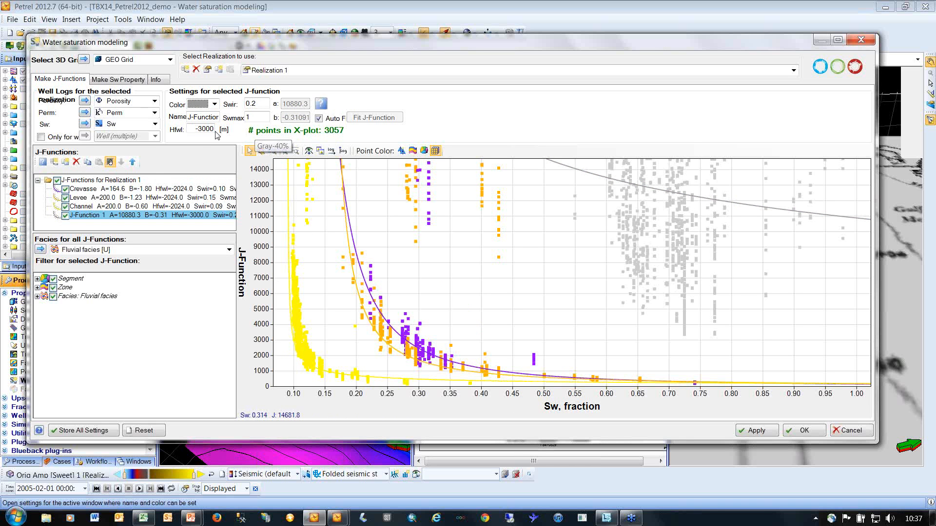
pyautogui.moveTo(201, 129); pyautogui.dragTo(269, 143)
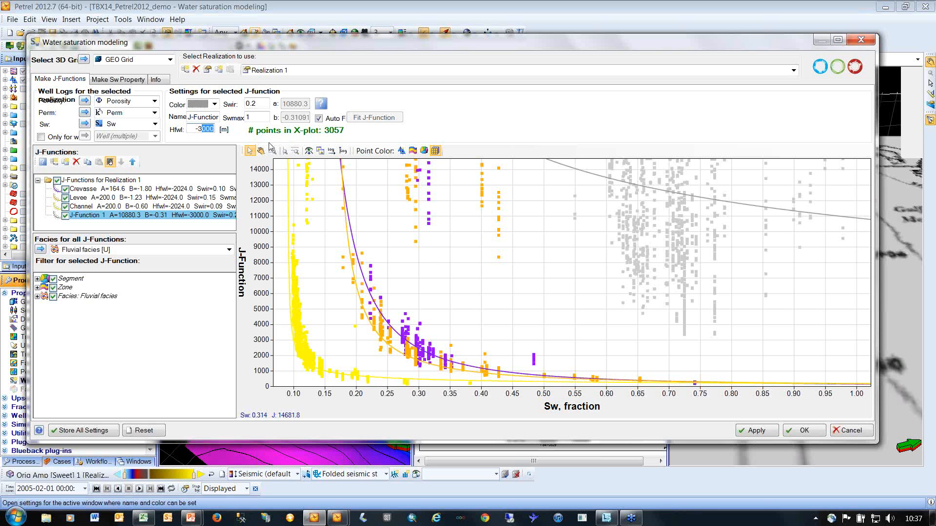
pyautogui.press('BackSpace')
pyautogui.press('BackSpace')
pyautogui.write('2024')
pyautogui.press('Return')
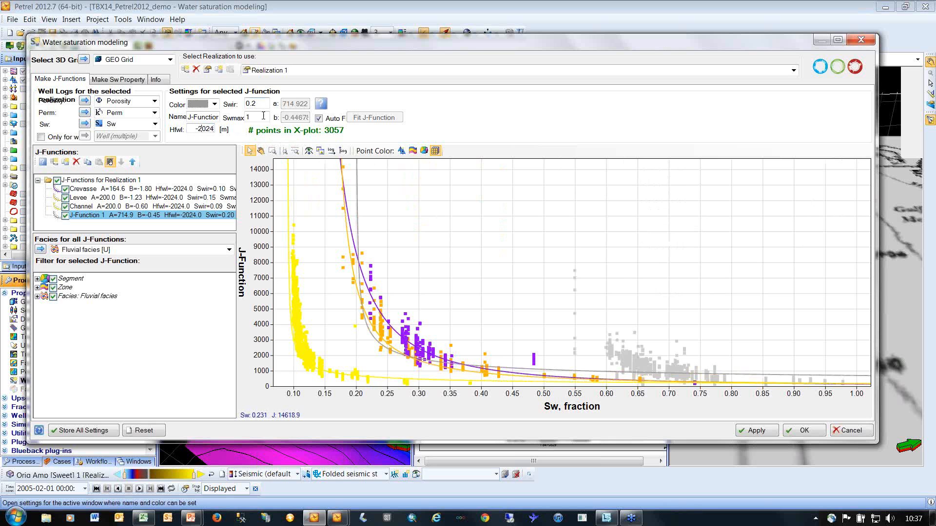
# Turn off auto fit for the new gray J-function and fit it manually with a = 171 and b = -4.
pyautogui.click(319, 118)
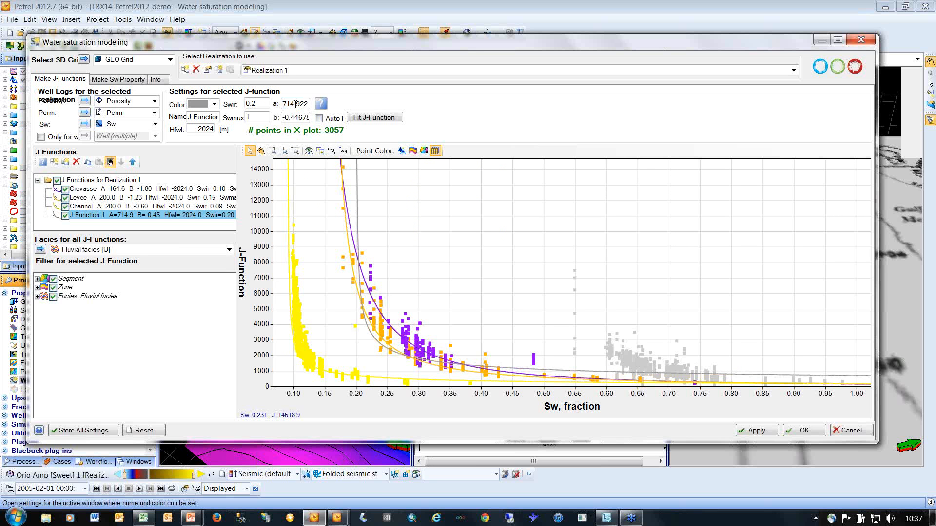
pyautogui.moveTo(283, 103); pyautogui.dragTo(358, 107)
pyautogui.write('170')
pyautogui.press('Tab')
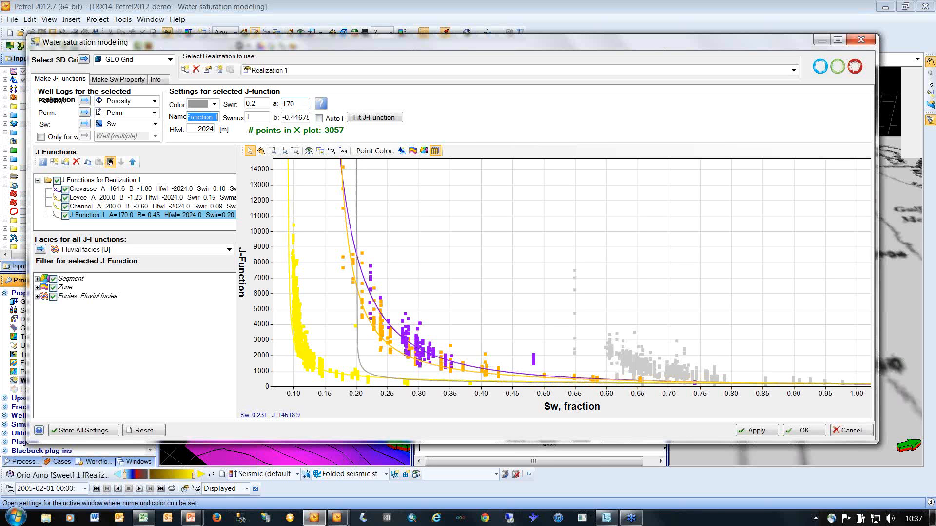
pyautogui.moveTo(285, 118); pyautogui.dragTo(451, 133)
pyautogui.write('-4')
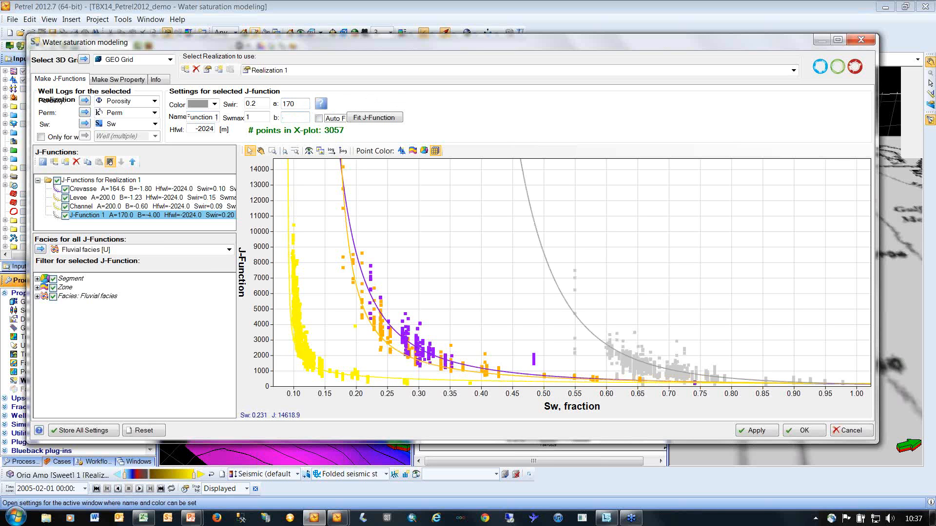
pyautogui.click(288, 118)
pyautogui.write('1')
pyautogui.press('Tab')
pyautogui.press('Tab')
# Identify a gray data point in the crossplot, review the Make Sw Property settings and close Water saturation modeling.
pyautogui.click(670, 372)
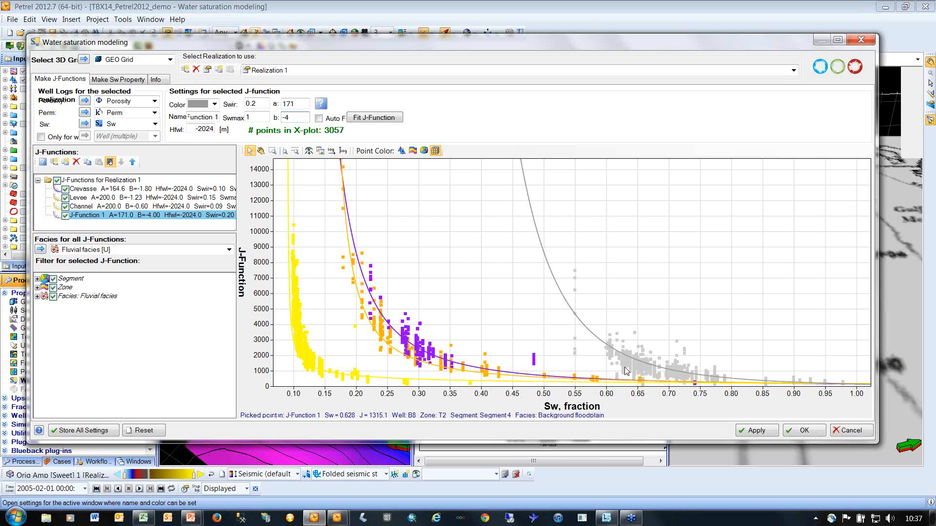
pyautogui.click(124, 79)
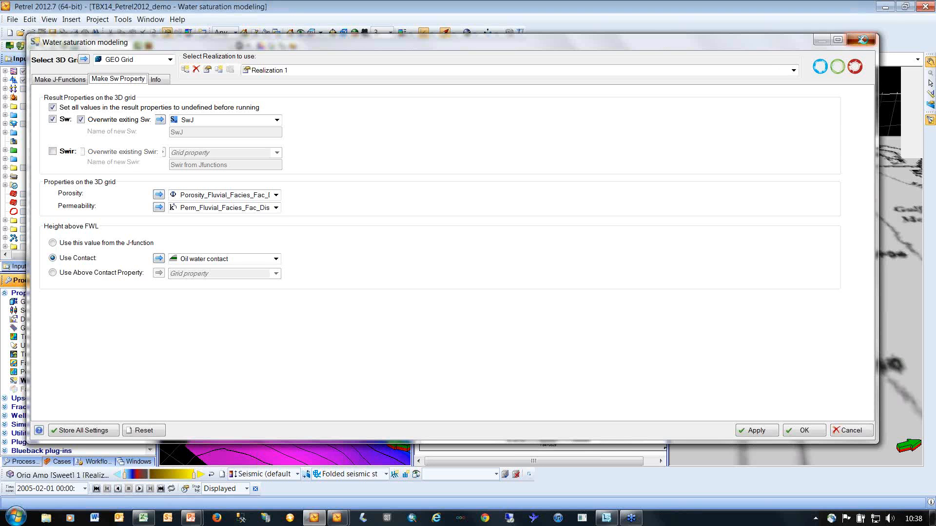
pyautogui.click(861, 39)
# Open Pressure gradient analysis from the reservoir engineering tools of the Blueback toolbox and enlarge its window.
pyautogui.click(248, 47)
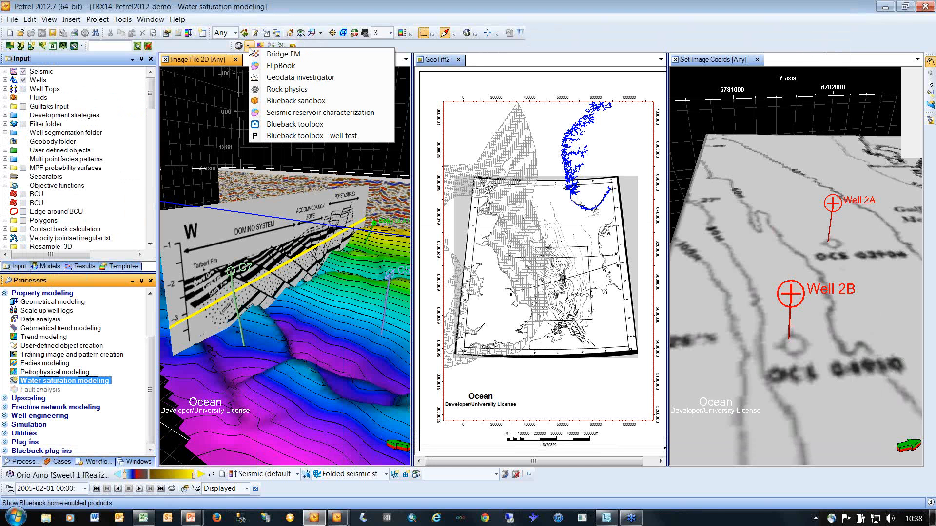
pyautogui.click(306, 127)
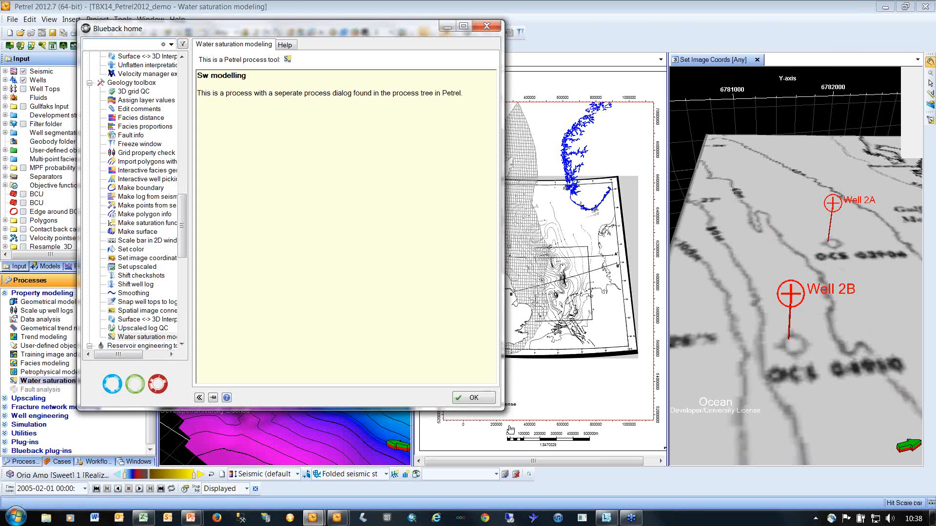
pyautogui.moveTo(504, 409); pyautogui.dragTo(651, 427)
pyautogui.click(89, 83)
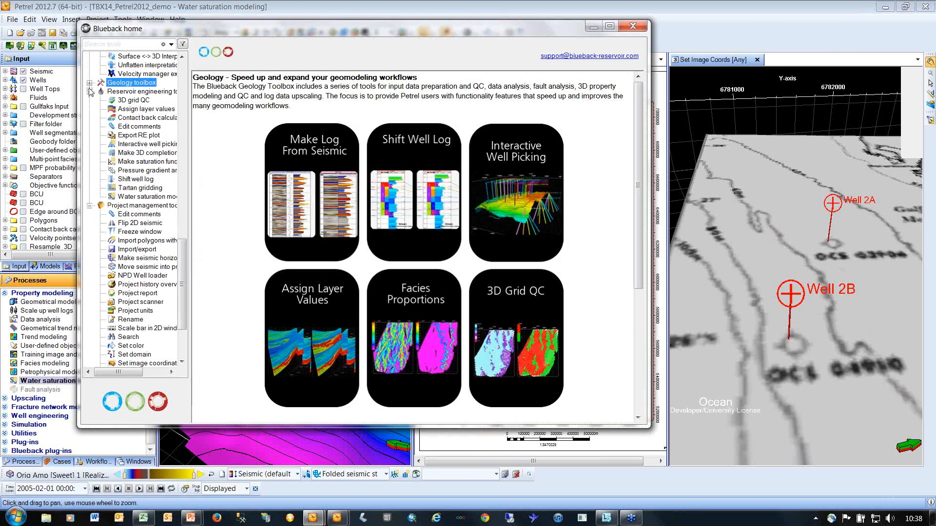
pyautogui.click(90, 91)
pyautogui.click(90, 109)
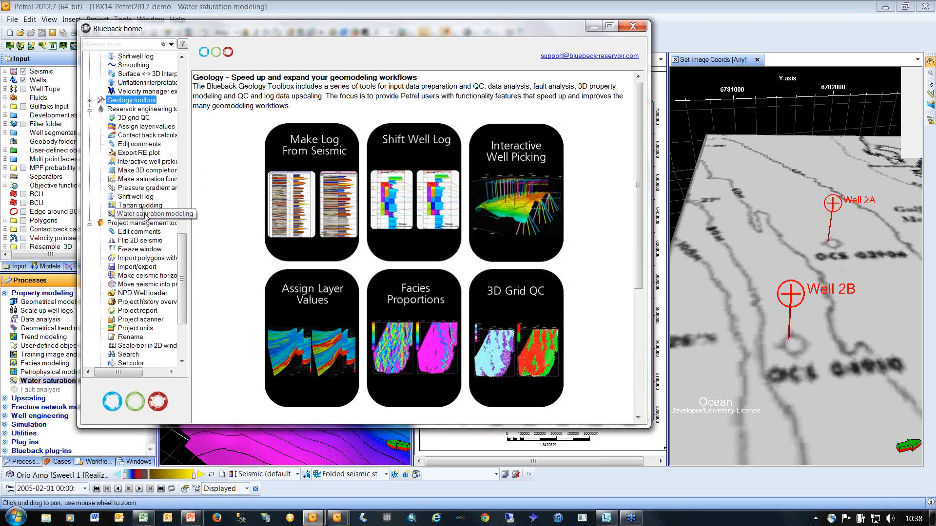
pyautogui.click(146, 188)
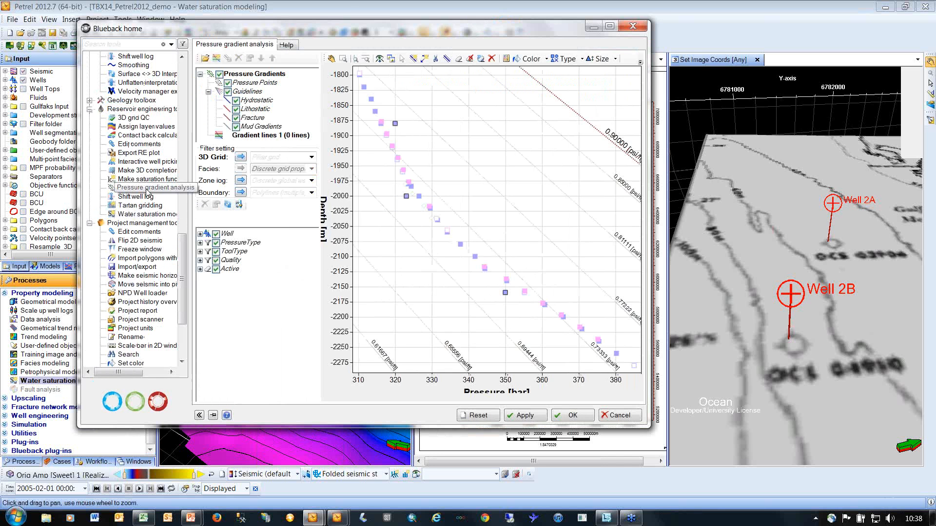
pyautogui.moveTo(333, 24); pyautogui.dragTo(309, 6)
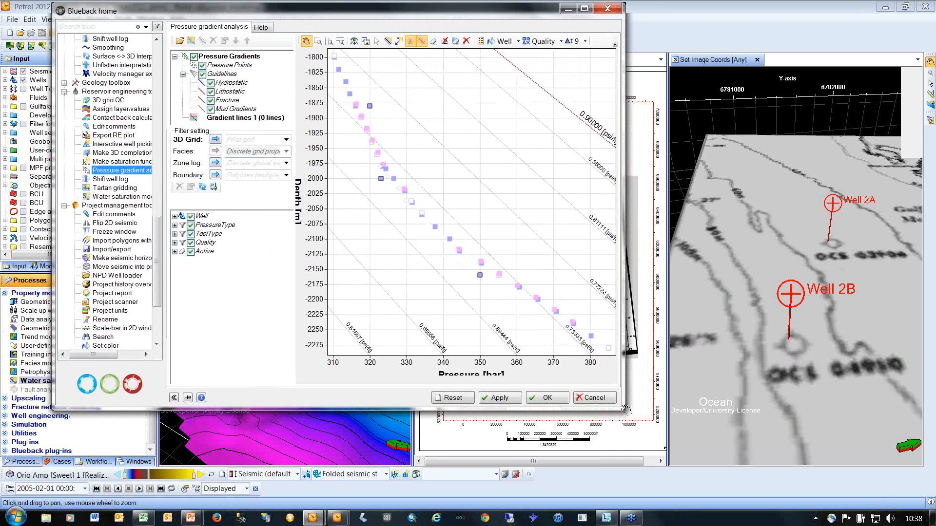
pyautogui.moveTo(625, 408); pyautogui.dragTo(891, 483)
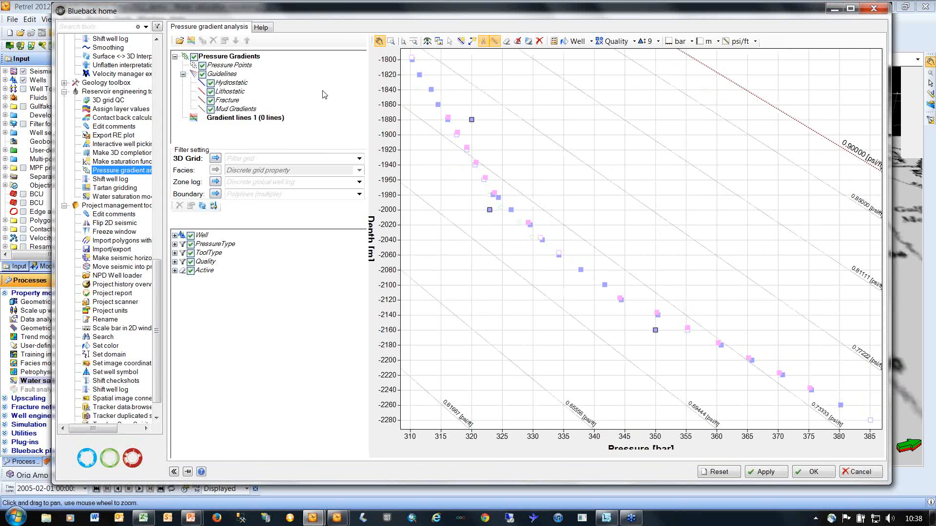
# Preview the import of pressure_data_comma.csv as comma-delimited pressure data, widen the column mapping view, and cancel the import.
pyautogui.click(243, 65)
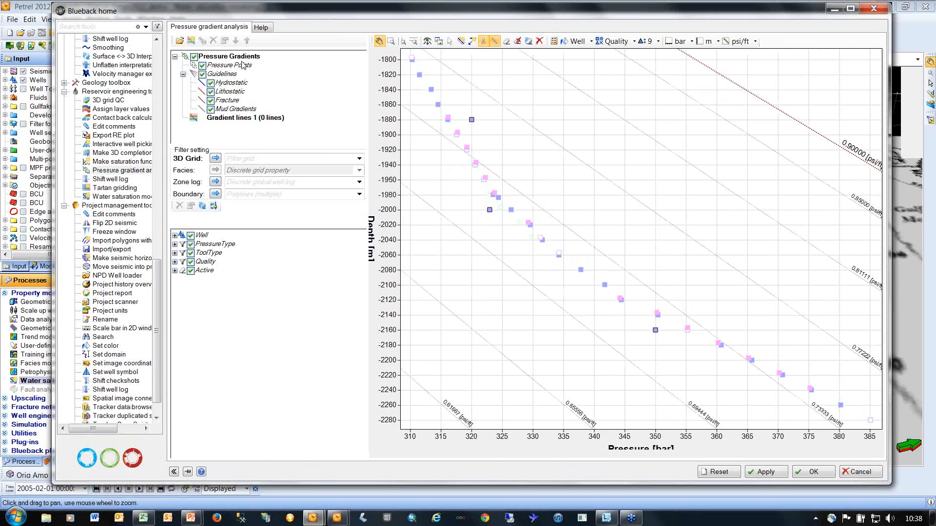
pyautogui.click(180, 42)
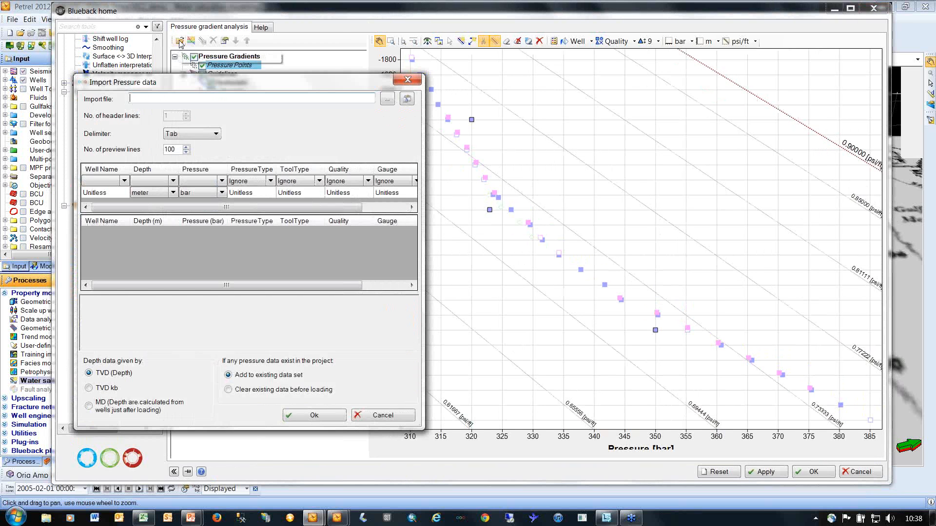
pyautogui.click(384, 99)
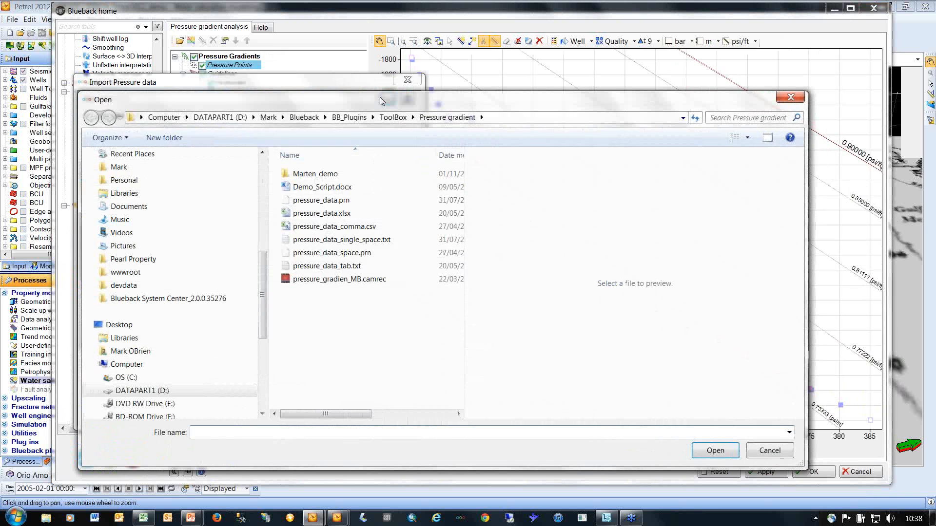
pyautogui.click(362, 232)
pyautogui.doubleClick(362, 232)
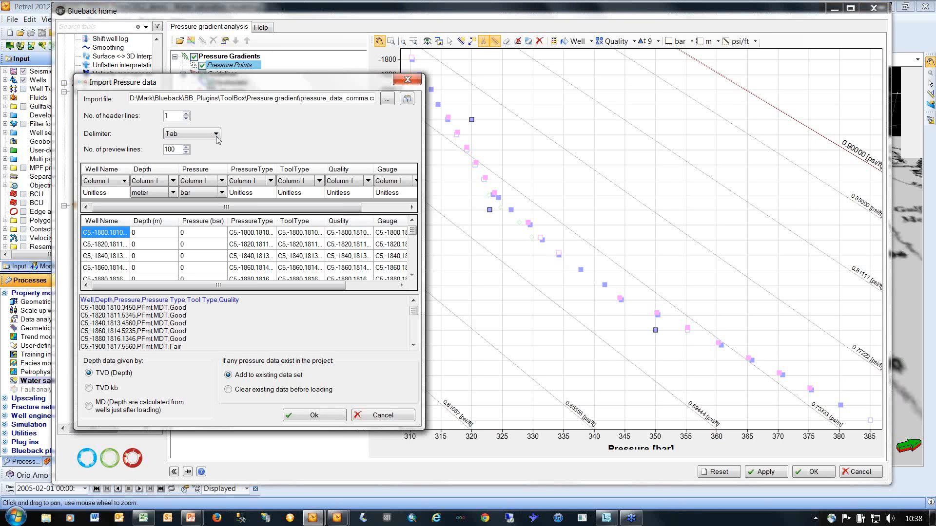
pyautogui.click(216, 134)
pyautogui.click(211, 159)
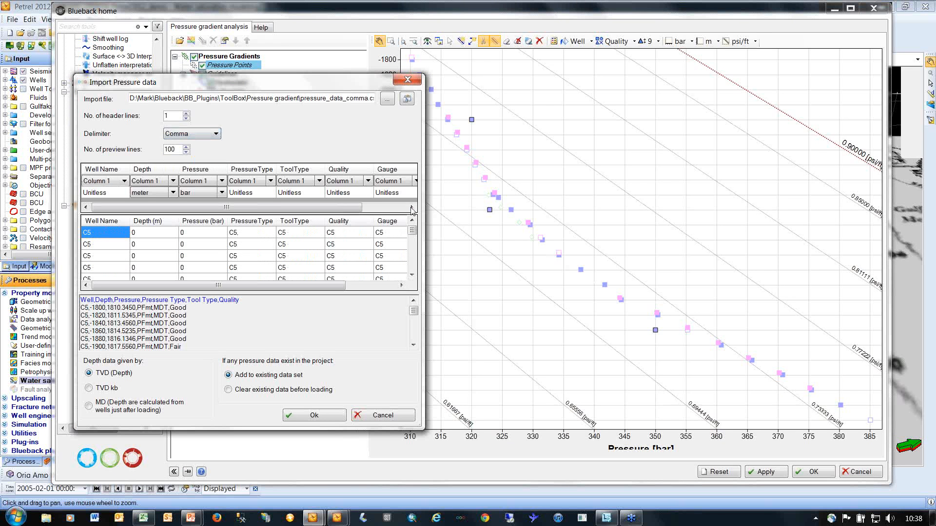
pyautogui.moveTo(423, 209); pyautogui.dragTo(686, 209)
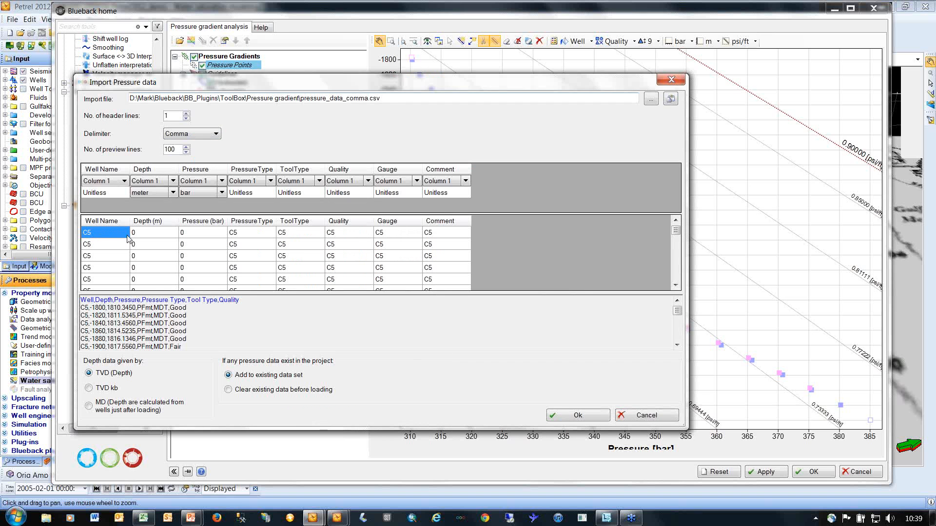
pyautogui.click(672, 419)
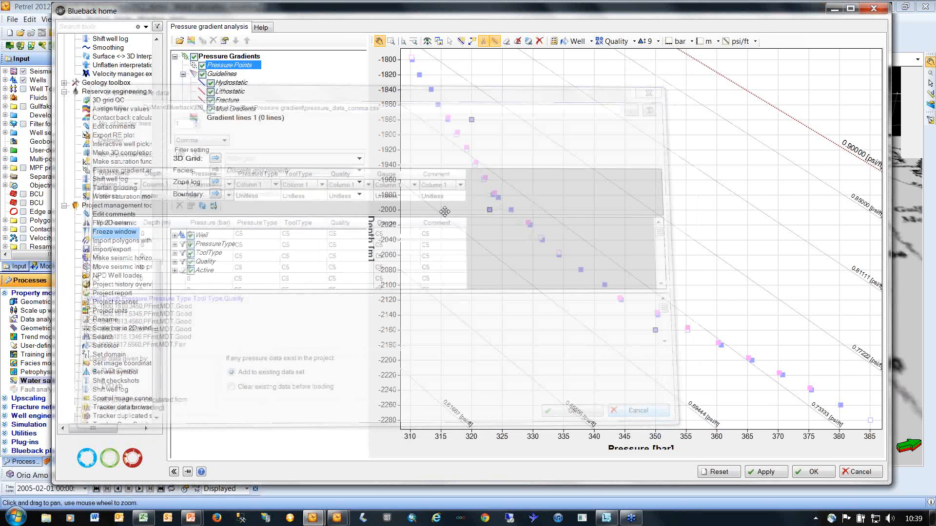
# Toggle the pressure points and guidelines off and back on in the pressure plot, and display its legend.
pyautogui.click(203, 66)
pyautogui.click(203, 66)
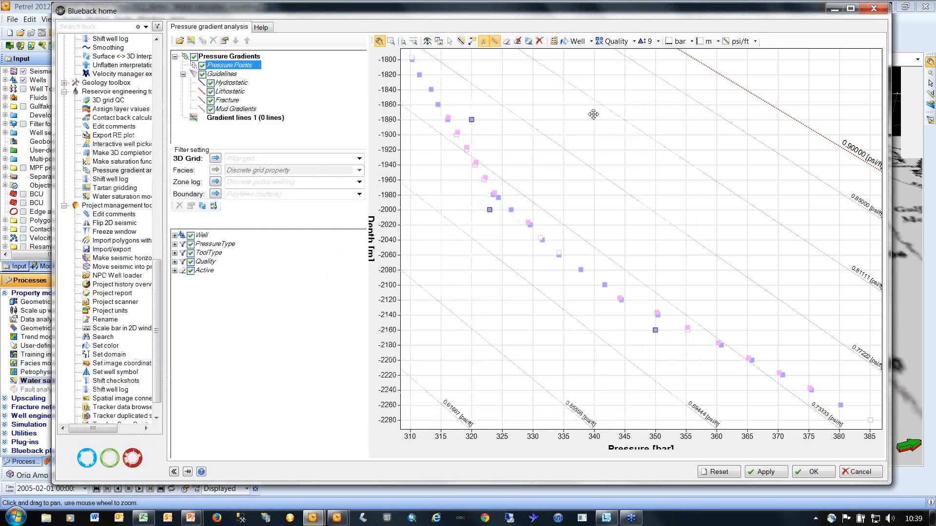
pyautogui.click(202, 74)
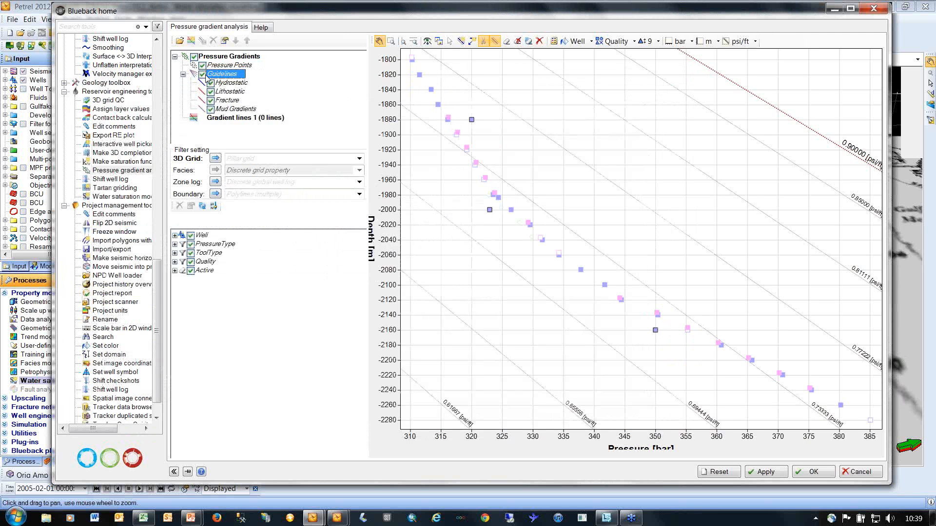
pyautogui.click(202, 75)
pyautogui.click(555, 41)
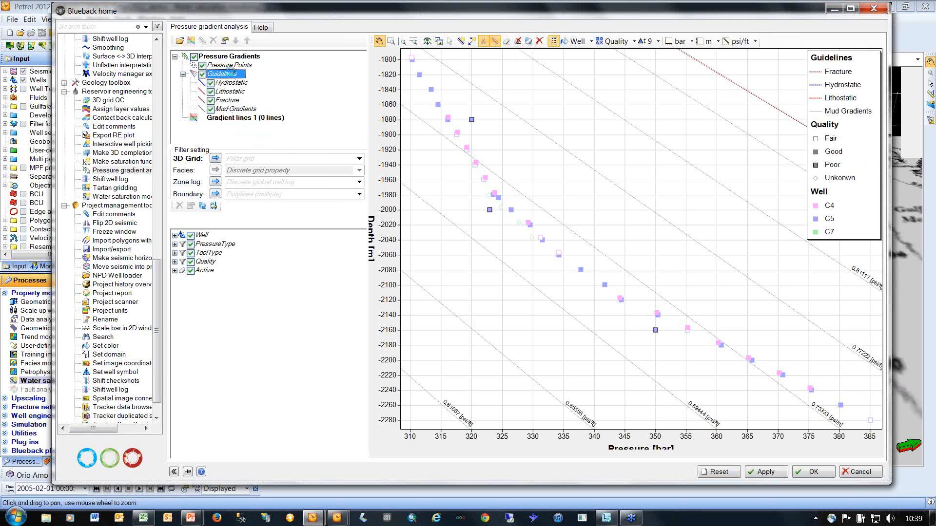
# Review the gradient settings of the Guidelines and the draw style of Gradient lines 1, leaving both without changes.
pyautogui.doubleClick(229, 73)
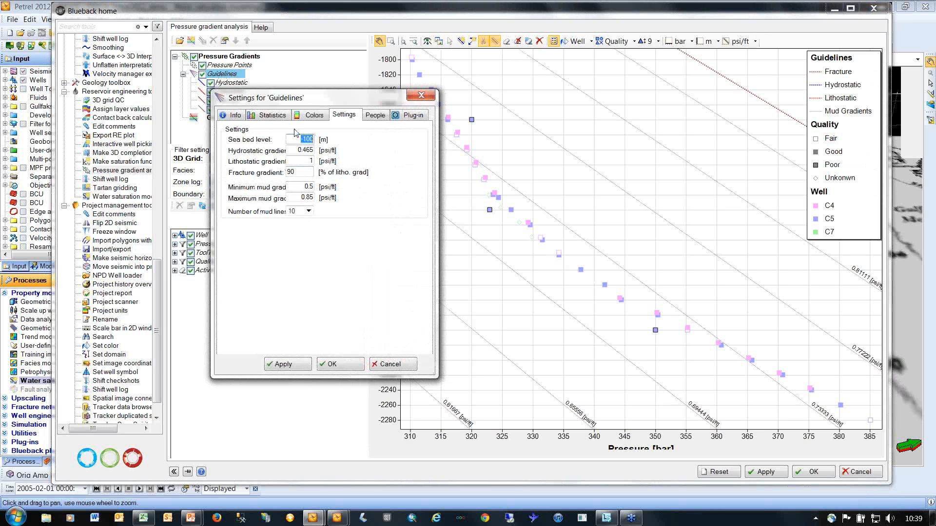
pyautogui.click(392, 364)
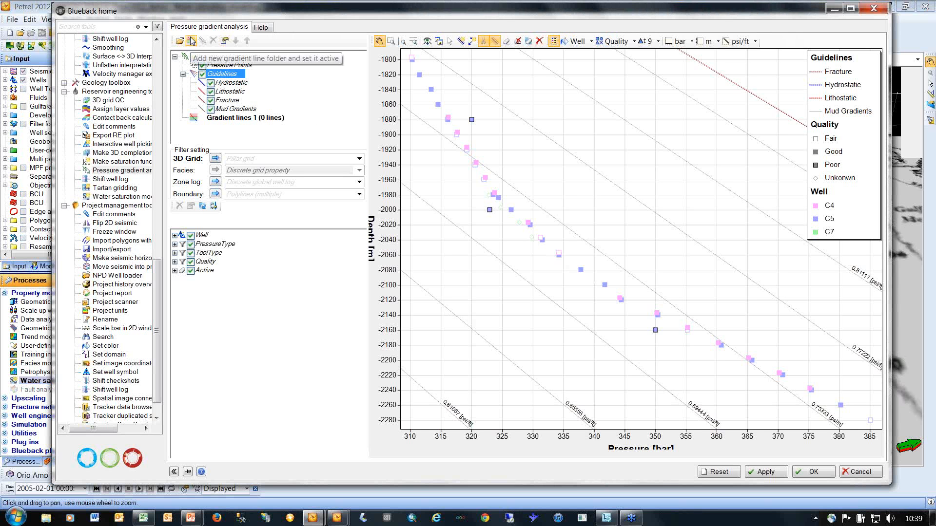
pyautogui.click(241, 118)
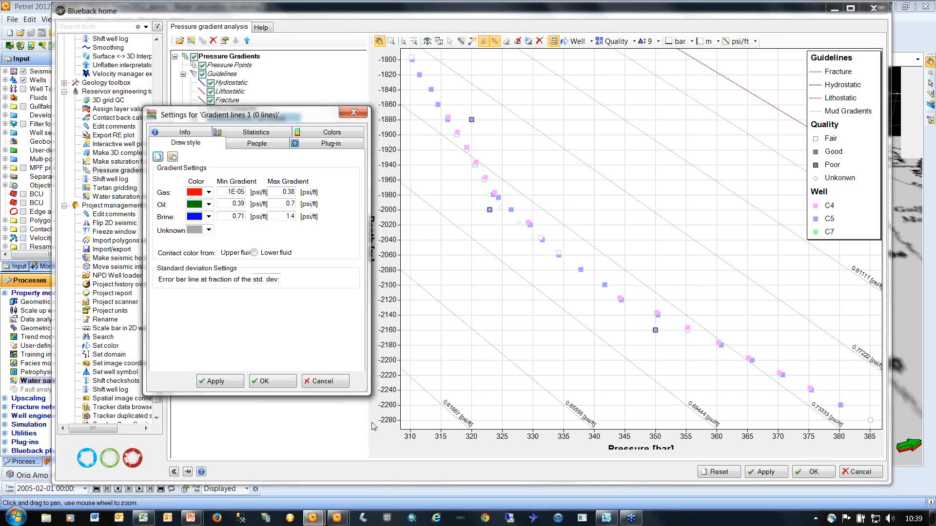
pyautogui.click(324, 381)
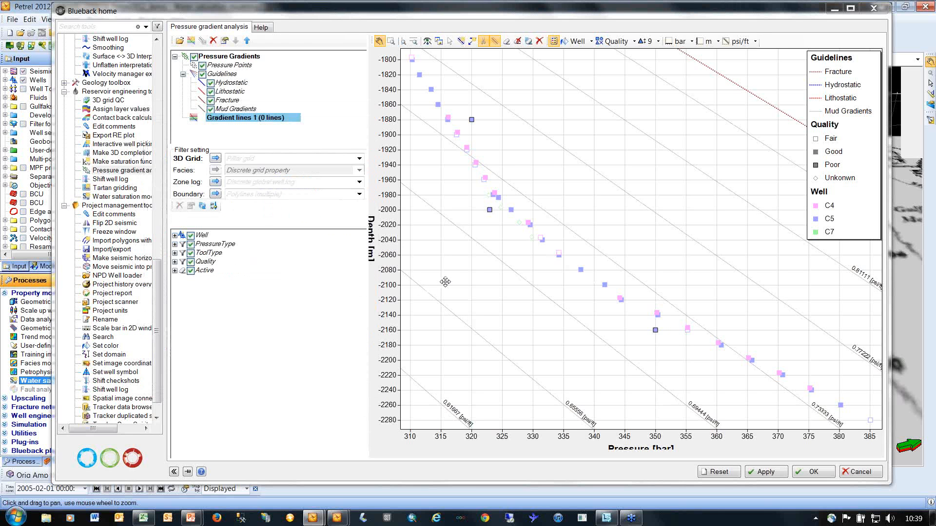
# Hide the pressure points with Unkonwn and Poor quality from the pressure plot.
pyautogui.click(174, 262)
pyautogui.click(175, 253)
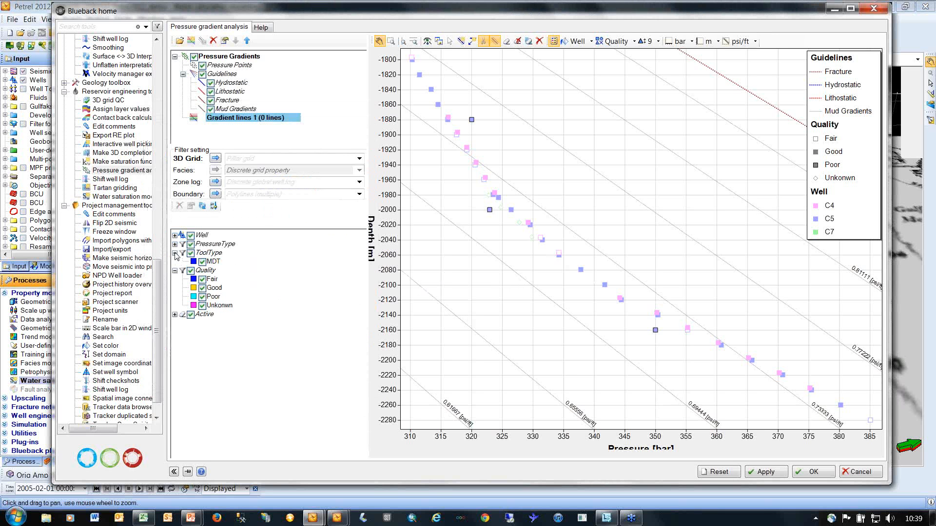
pyautogui.click(202, 306)
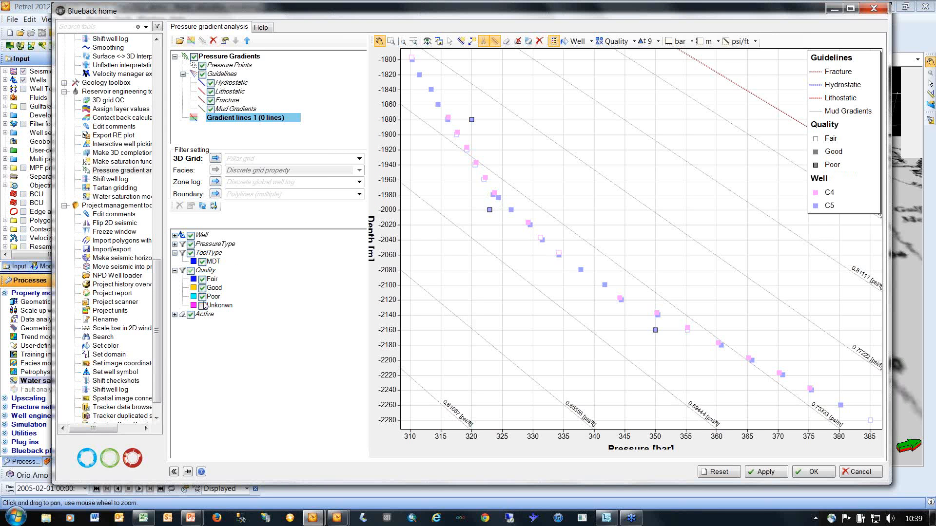
pyautogui.click(202, 298)
pyautogui.click(203, 299)
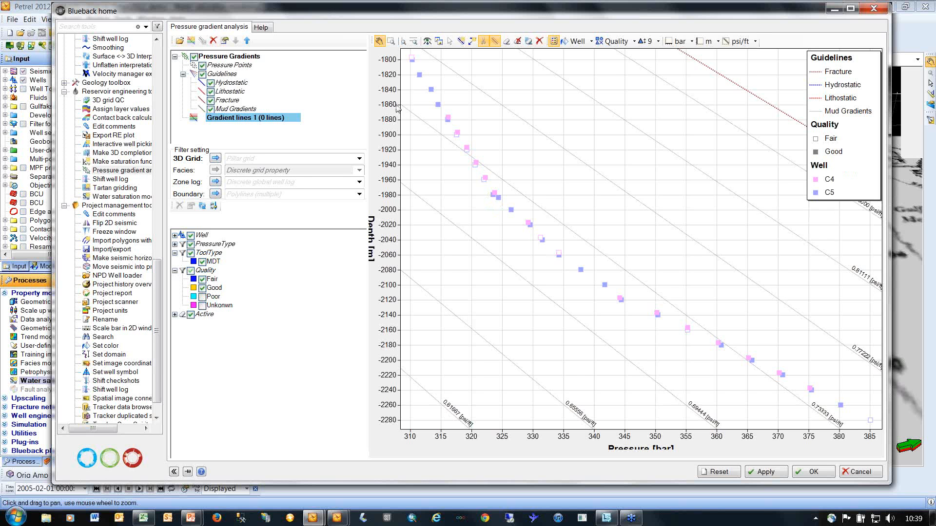
pyautogui.moveTo(448, 12); pyautogui.dragTo(417, 22)
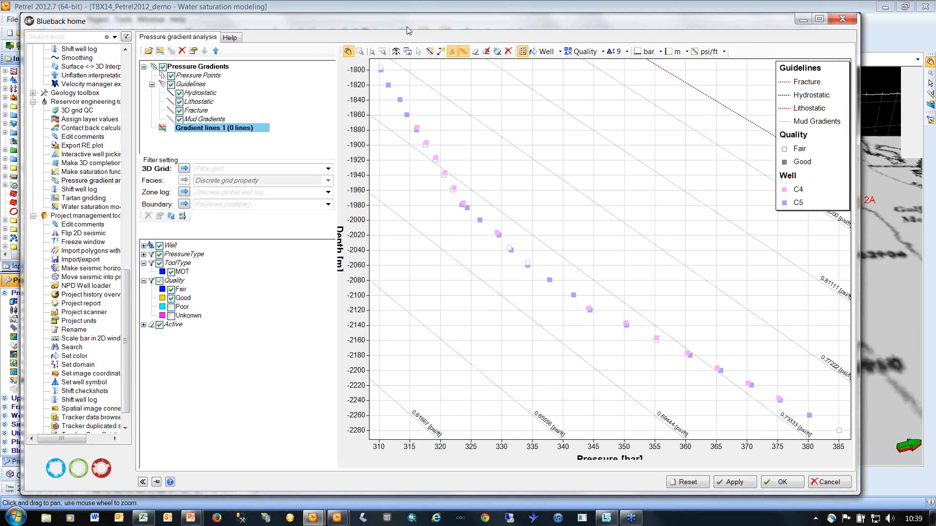
# Set all pressure points deeper than about -1980 m inactive and create a gradient line through the remaining shallow gas points.
pyautogui.scroll(-3, 541, 224)
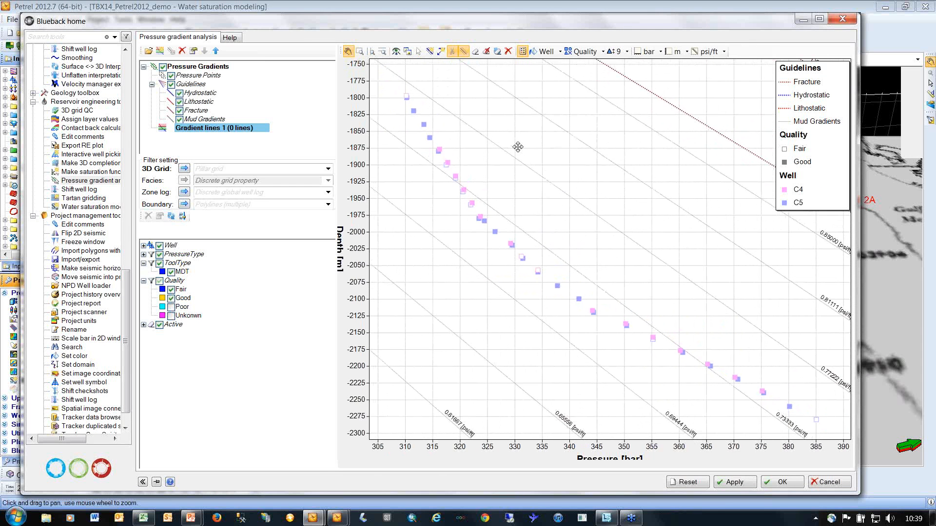
pyautogui.click(477, 53)
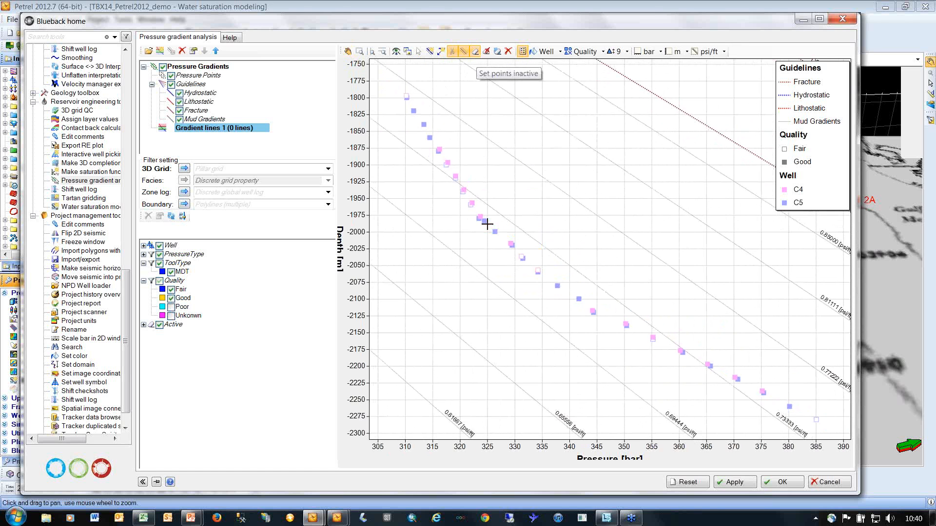
pyautogui.moveTo(529, 256)
pyautogui.mouseDown()
pyautogui.moveTo(601, 313)
pyautogui.moveTo(514, 251)
pyautogui.moveTo(622, 324)
pyautogui.moveTo(785, 402)
pyautogui.moveTo(790, 393)
pyautogui.moveTo(825, 424)
pyautogui.moveTo(623, 324)
pyautogui.mouseUp()
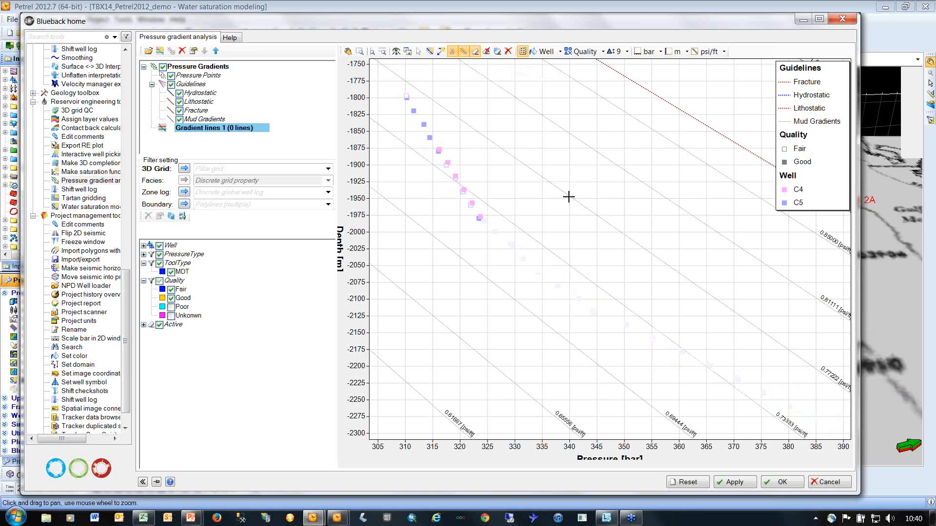
pyautogui.click(508, 241)
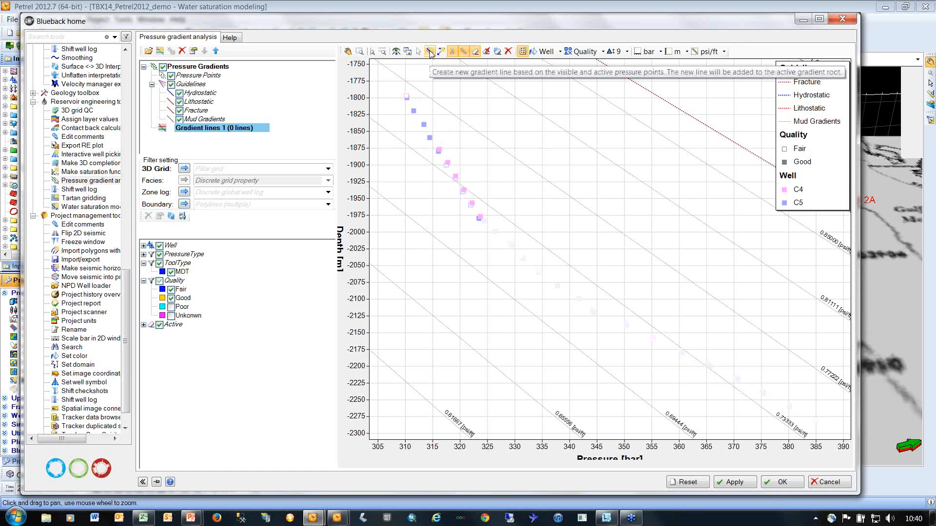
pyautogui.click(430, 52)
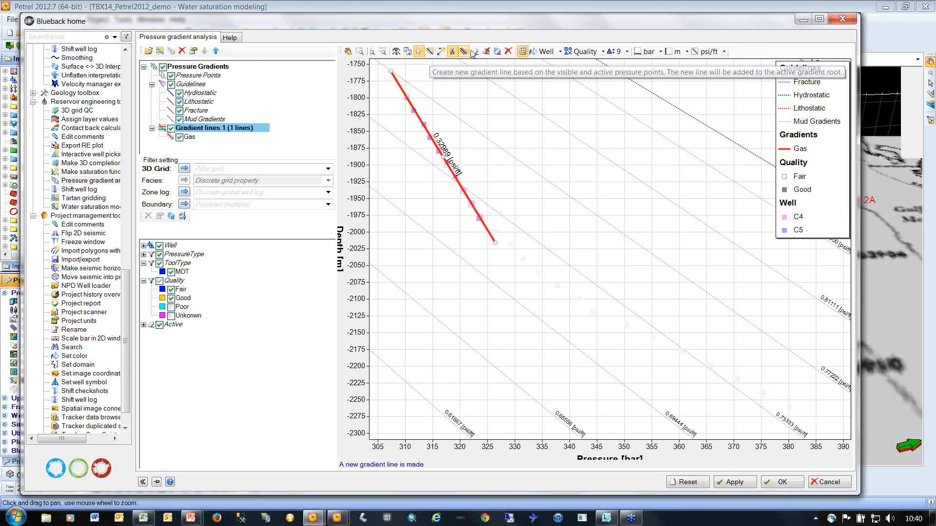
# Invert the active pressure points, deactivate those shallower than about -2125 m, and create a gradient line through the deep brine points.
pyautogui.click(497, 51)
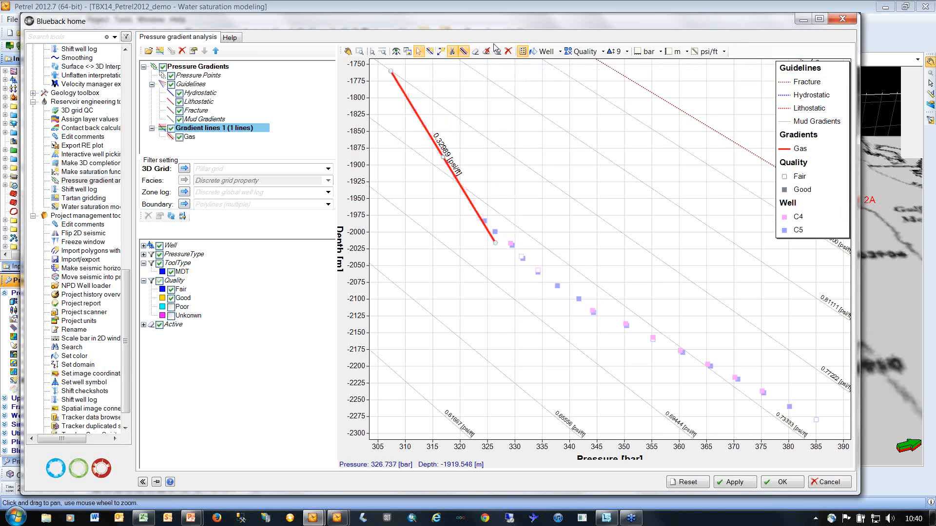
pyautogui.click(476, 51)
pyautogui.moveTo(486, 222); pyautogui.dragTo(592, 311)
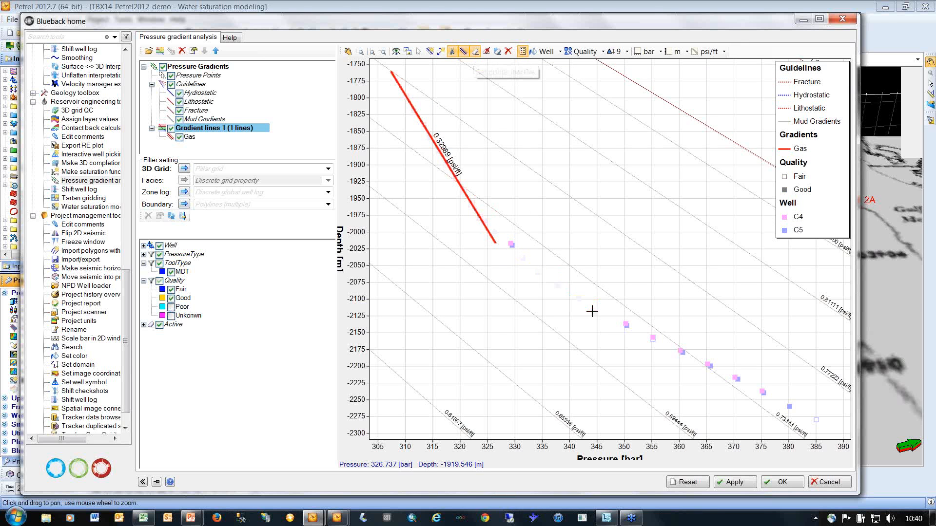
pyautogui.click(502, 246)
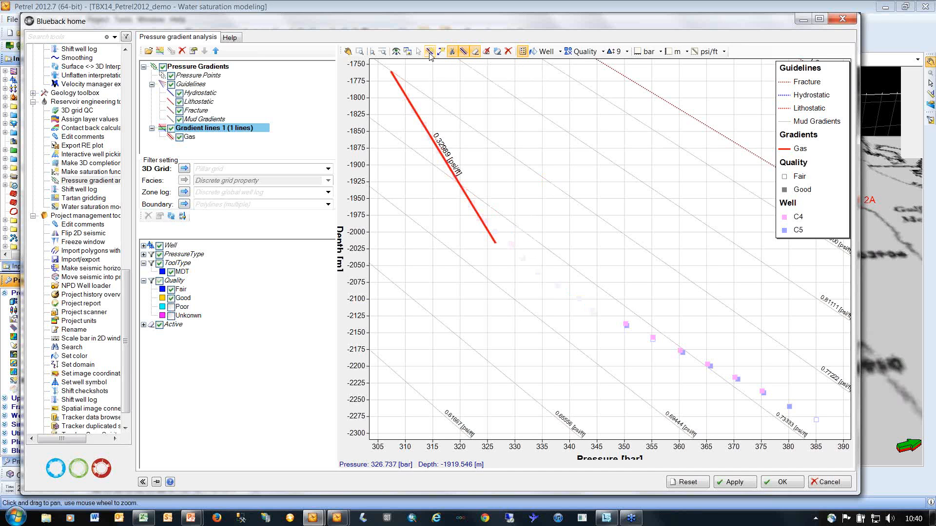
pyautogui.click(430, 53)
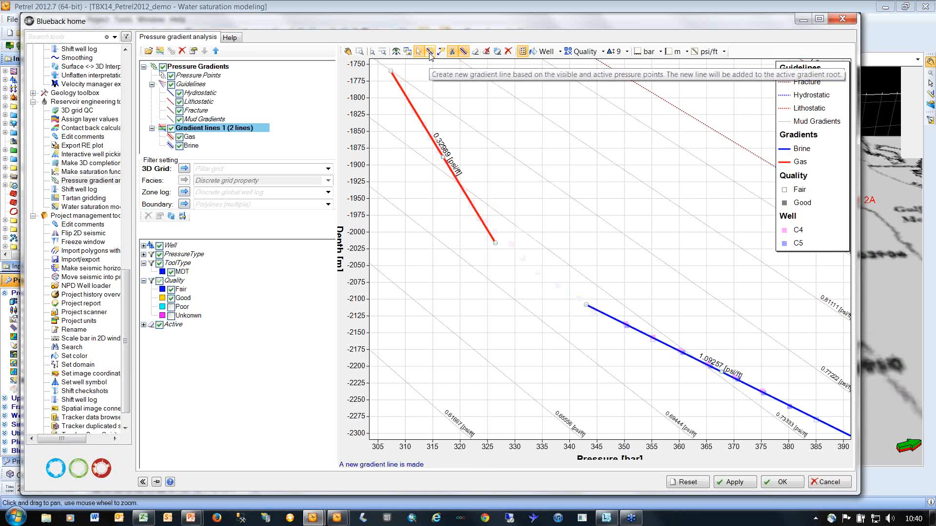
# Invert the active points, hide the existing gradient lines, deactivate points above about -1990 m, and create the middle oil gradient line.
pyautogui.click(497, 51)
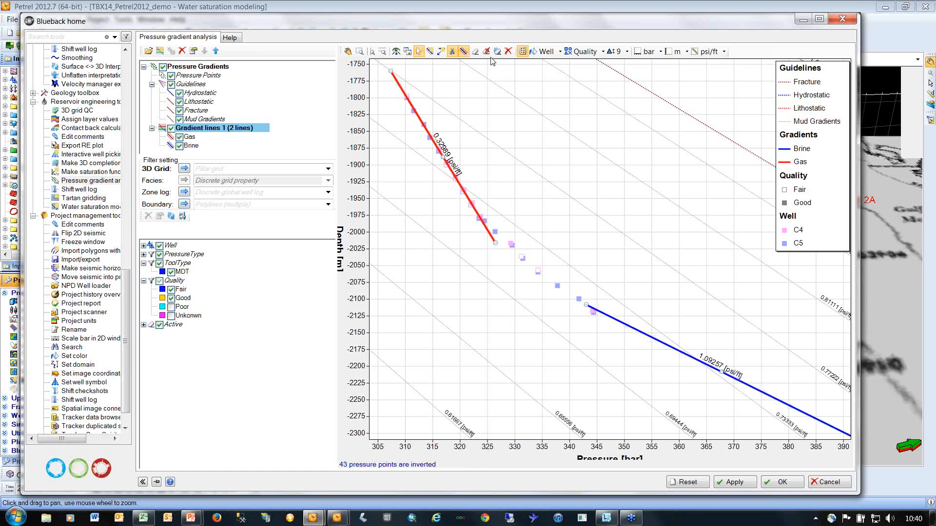
pyautogui.click(172, 128)
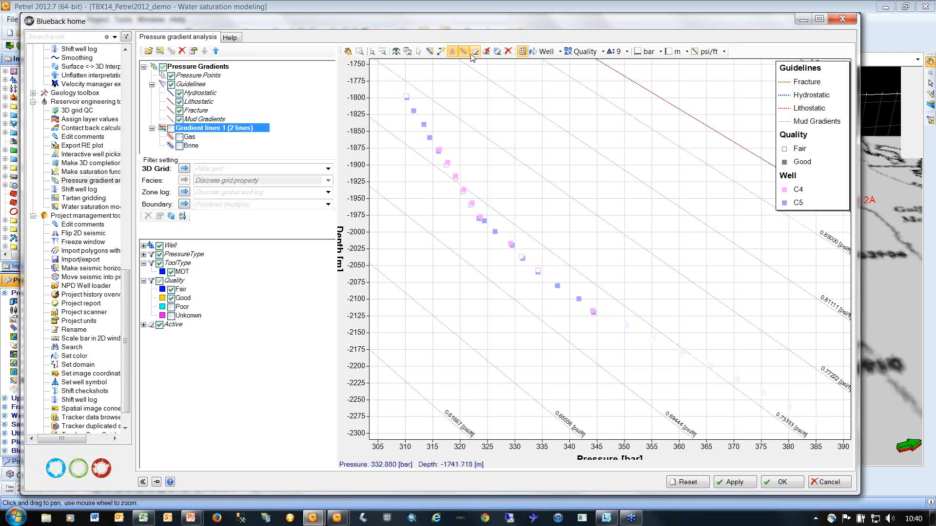
pyautogui.moveTo(411, 93); pyautogui.dragTo(480, 218)
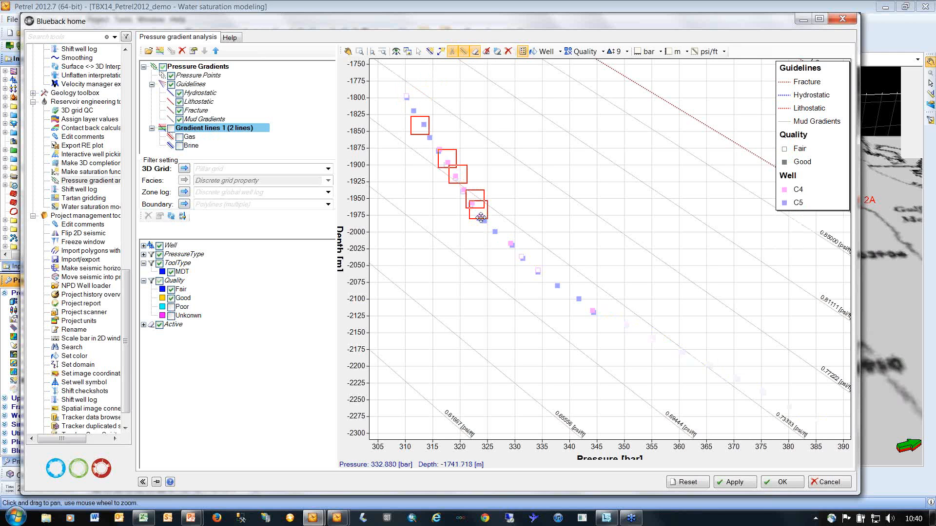
pyautogui.click(413, 110)
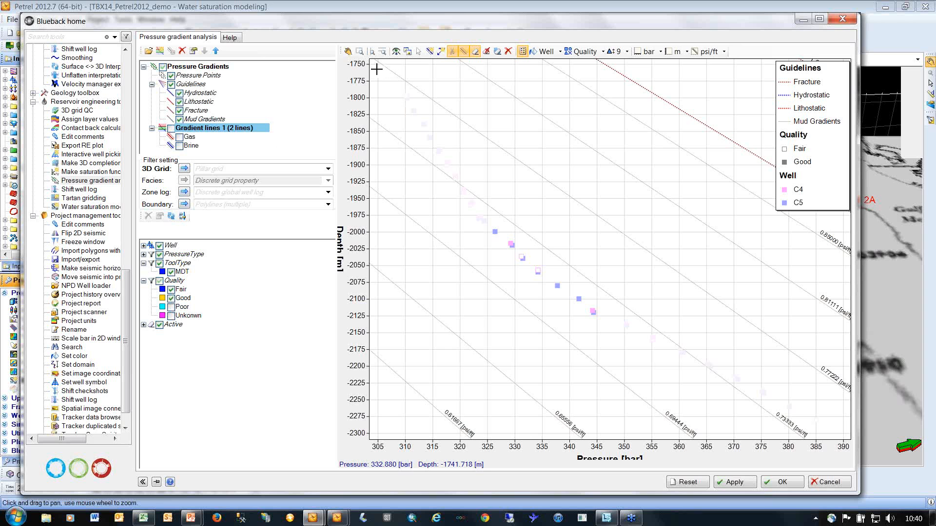
pyautogui.click(431, 51)
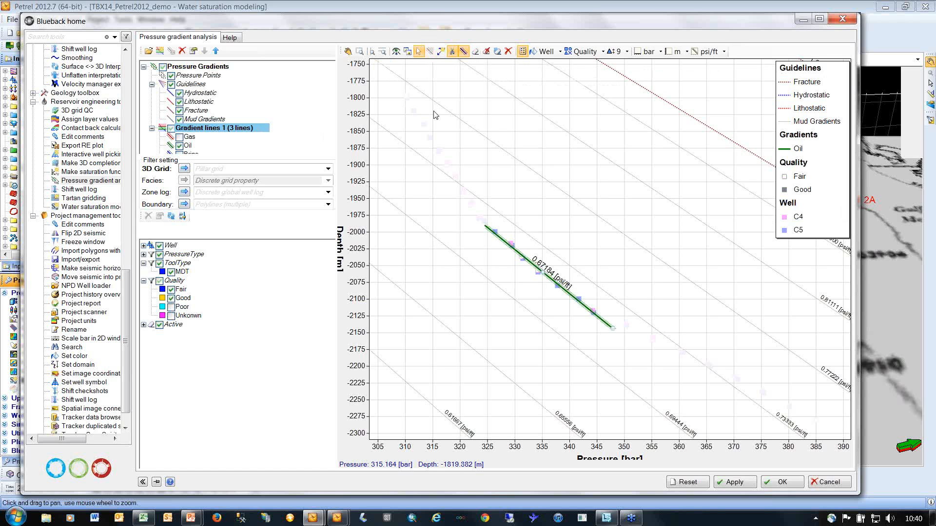
# Show the Gas and Brine gradient lines together with the Oil line and turn off the fluid contacts.
pyautogui.click(179, 137)
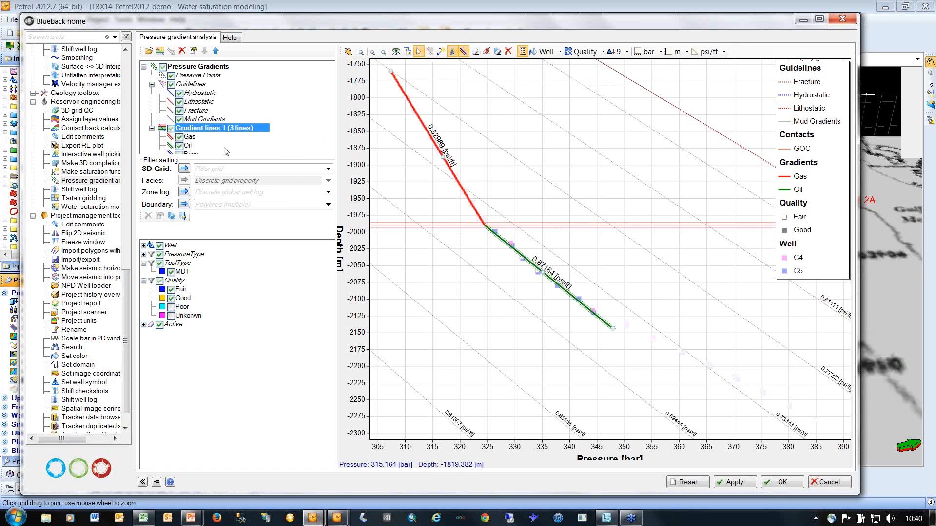
pyautogui.click(452, 52)
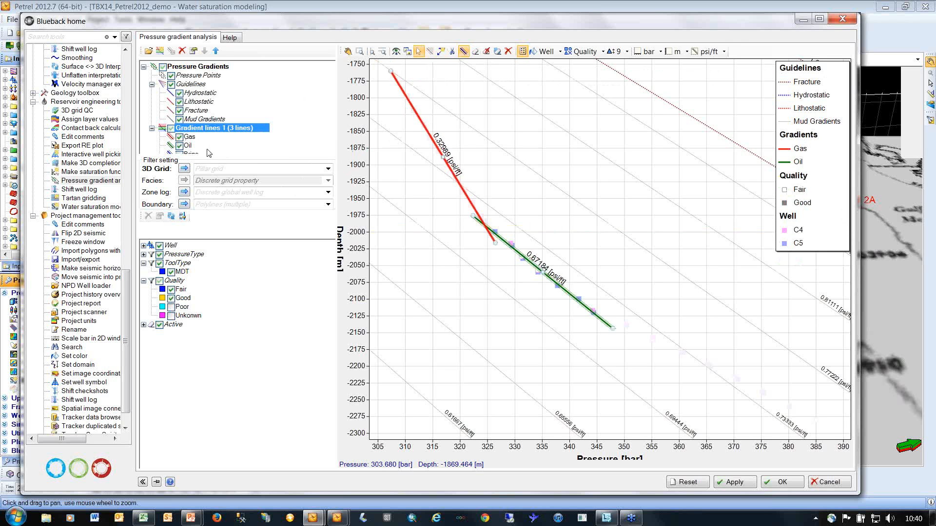
pyautogui.click(194, 140)
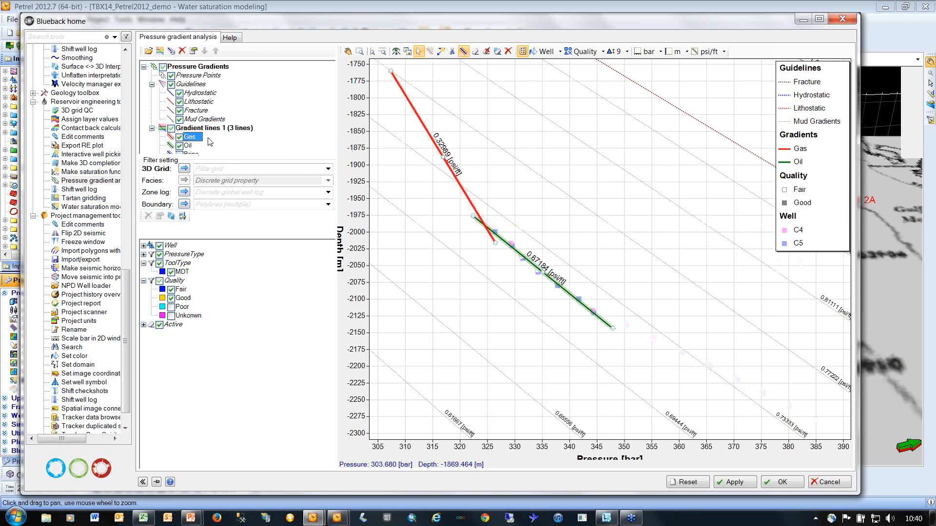
pyautogui.click(181, 154)
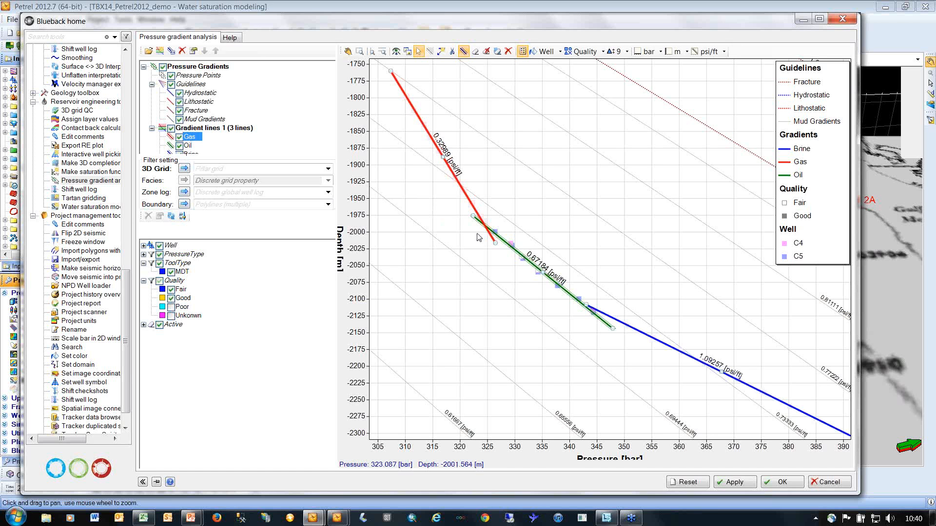
# Adjust the Oil gradient to about 0.697 psi/ft, shift the Brine line to slightly lower pressure, and display the fluid contacts.
pyautogui.moveTo(586, 306)
pyautogui.mouseDown()
pyautogui.moveTo(576, 295)
pyautogui.moveTo(588, 307)
pyautogui.mouseUp()
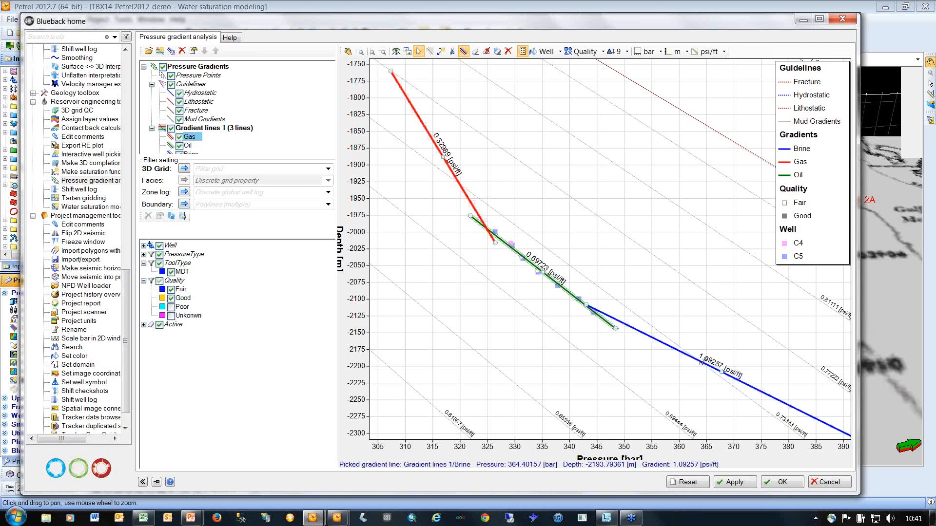
pyautogui.moveTo(719, 369); pyautogui.dragTo(715, 370)
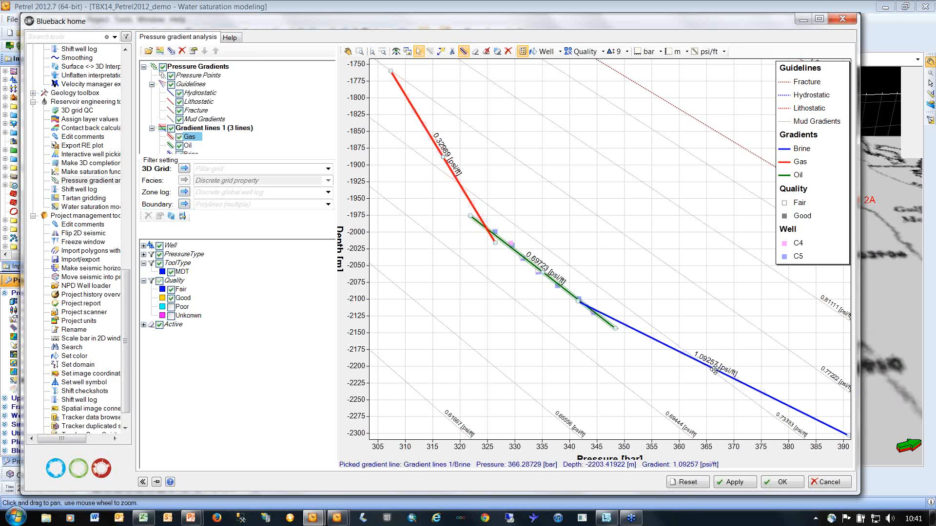
pyautogui.click(452, 52)
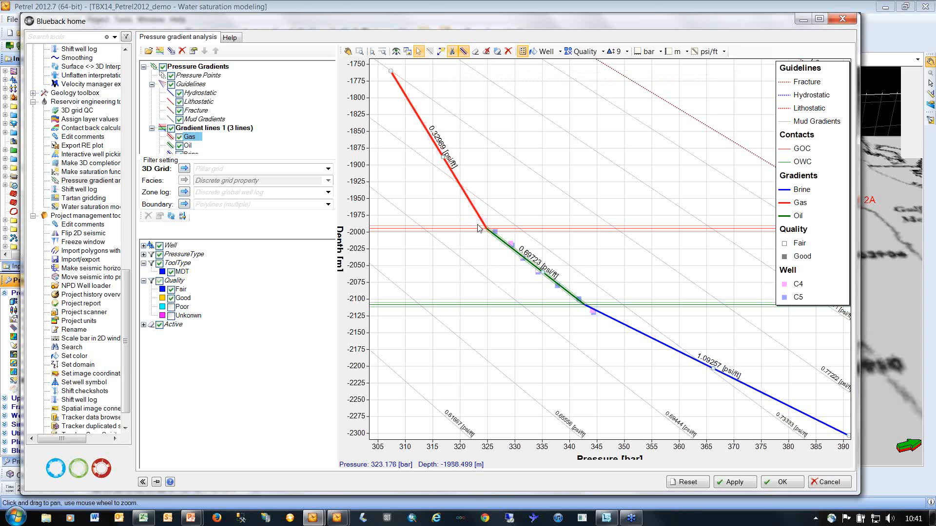
# Review the statistics of Gradient lines 1 down to the GOC and OWC contact entries, and close the settings without changes.
pyautogui.click(210, 128)
pyautogui.doubleClick(210, 128)
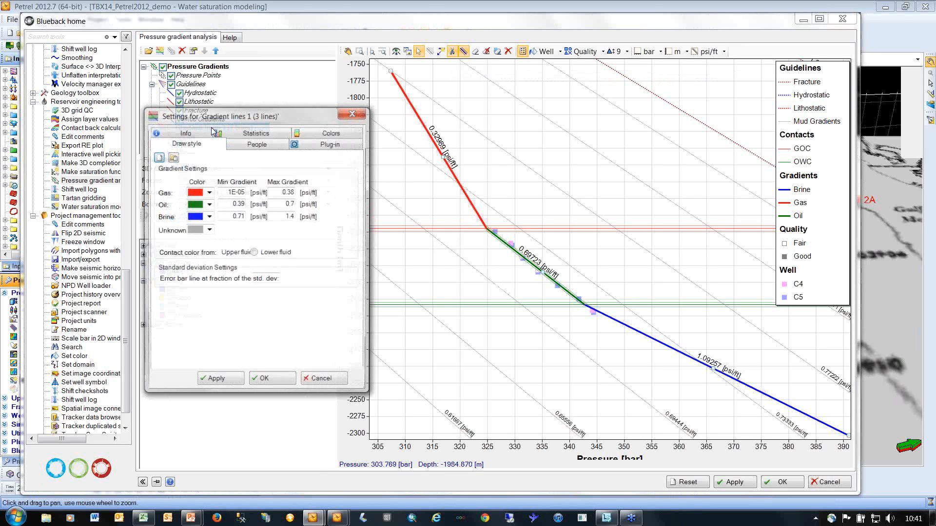
pyautogui.click(254, 142)
pyautogui.scroll(-5, 355, 248)
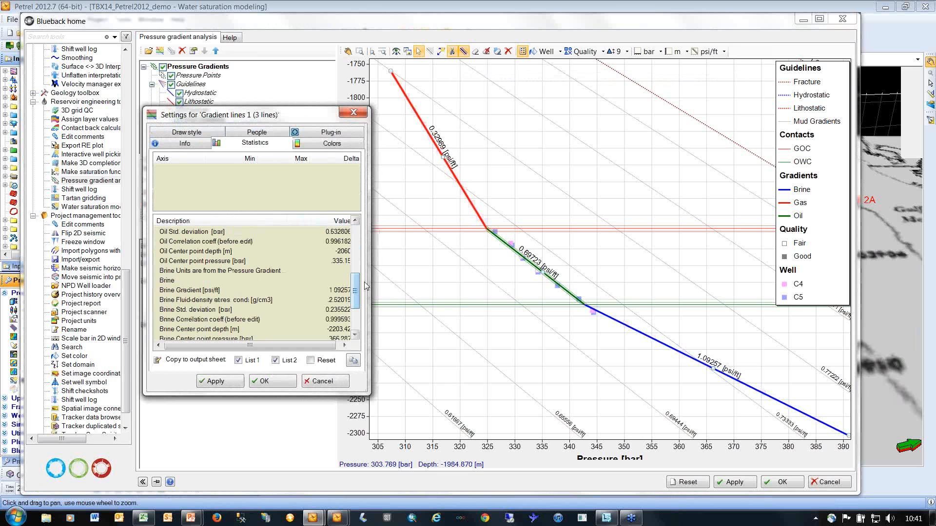
pyautogui.moveTo(369, 285); pyautogui.dragTo(445, 339)
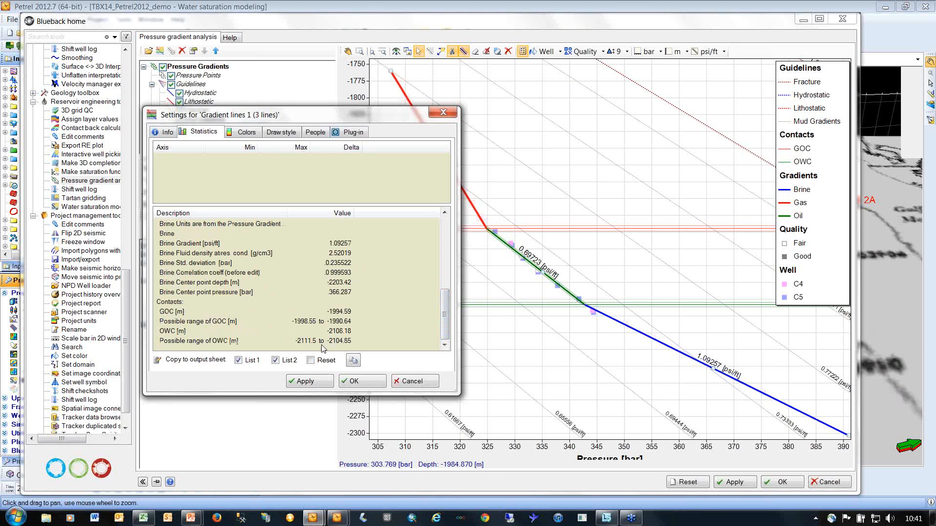
pyautogui.click(422, 383)
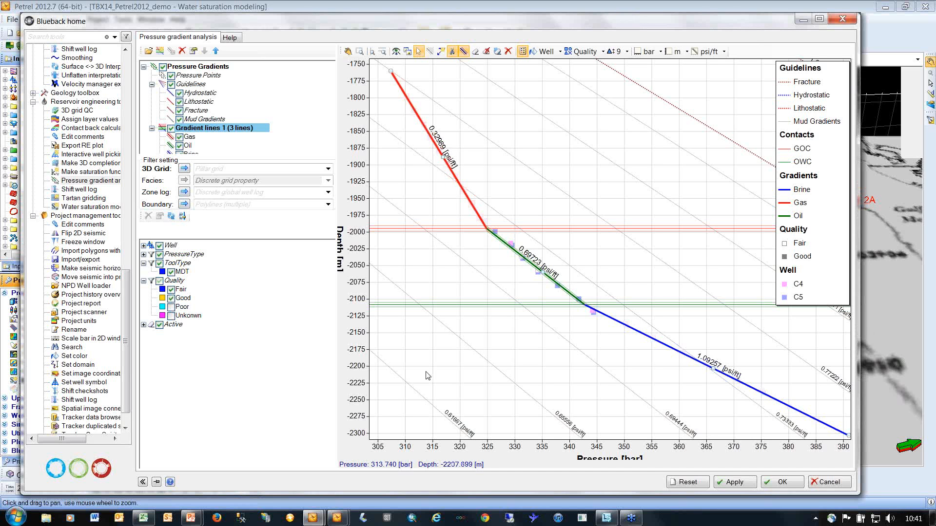
# Switch to the Blueback Marina window, review the Well test simulation & QC workflow description, and return to Derivative QC.
pyautogui.moveTo(337, 518)
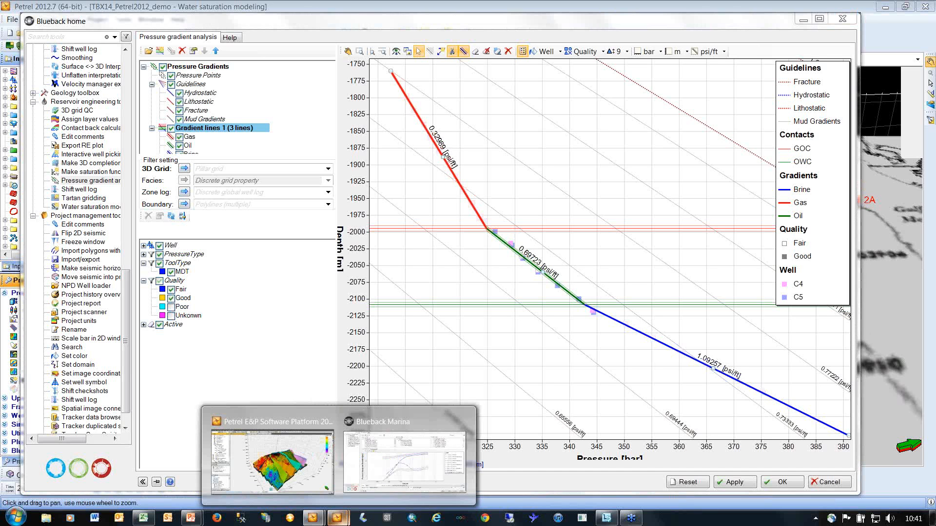
pyautogui.click(388, 464)
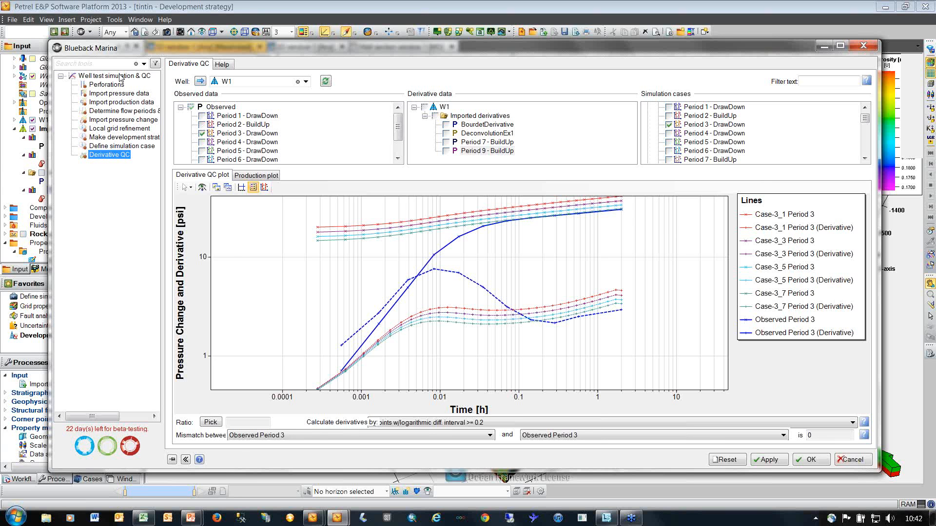
pyautogui.click(131, 76)
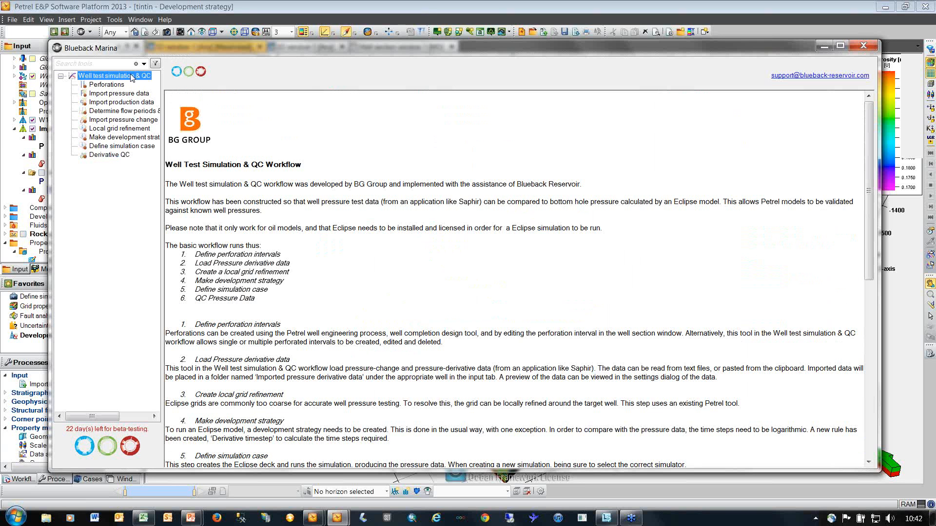
pyautogui.click(123, 155)
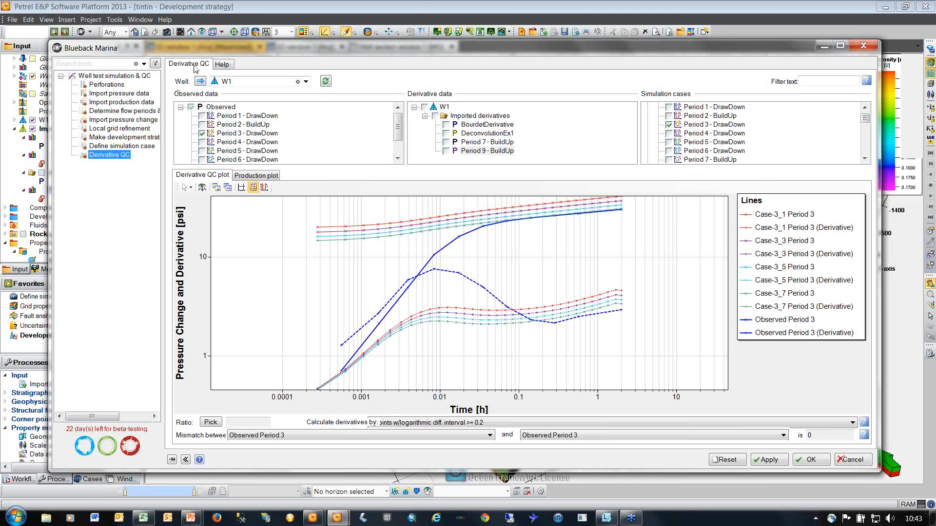
# Open Import production data in the well test workflow and set the production type to Oil.
pyautogui.click(137, 104)
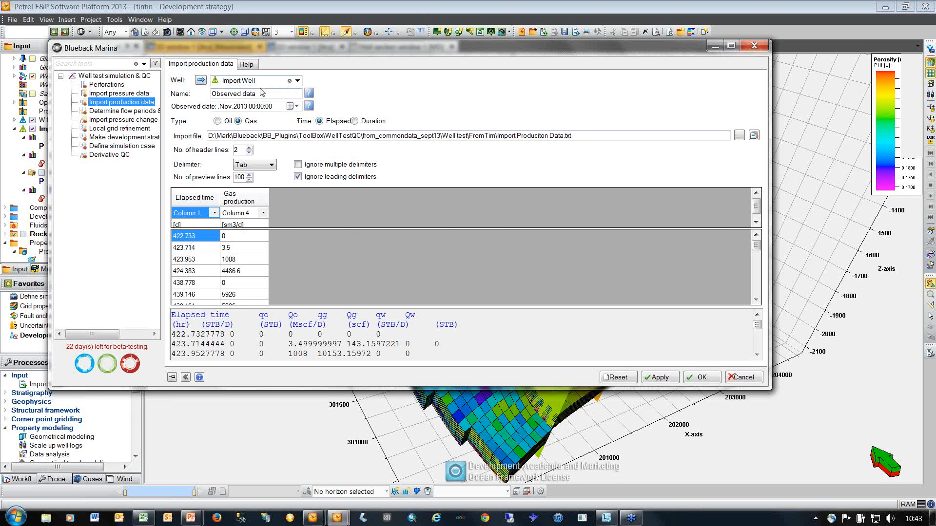
pyautogui.click(229, 121)
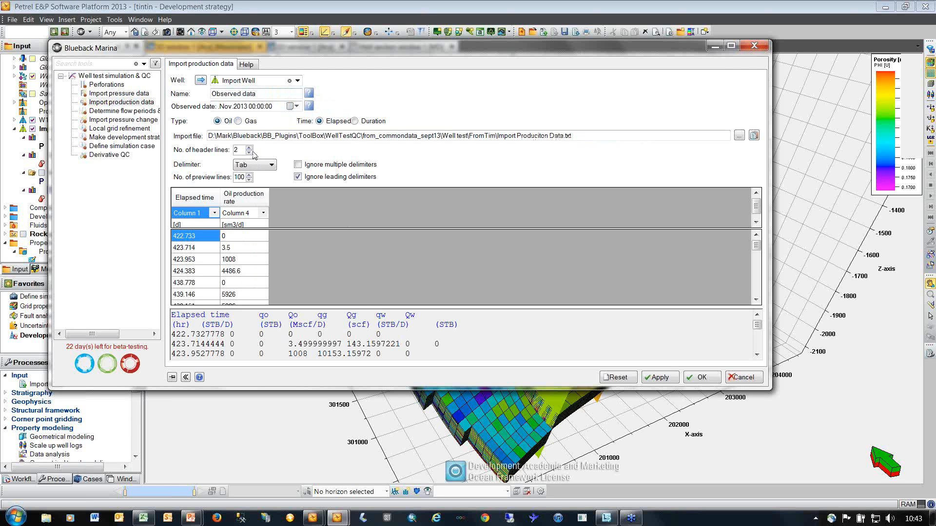
# Set the production data type to Gas and open the Determine flow periods & timesteps tool.
pyautogui.click(238, 121)
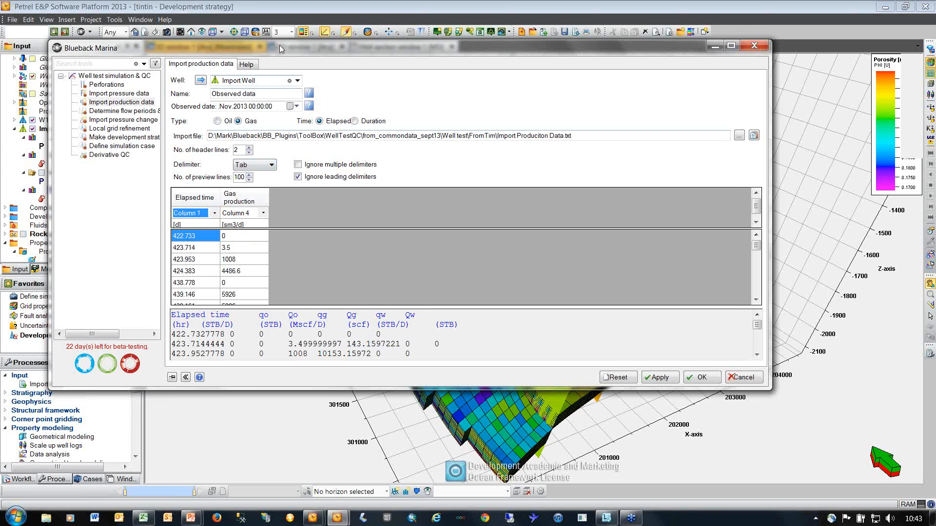
pyautogui.moveTo(281, 49); pyautogui.dragTo(293, 46)
pyautogui.click(143, 108)
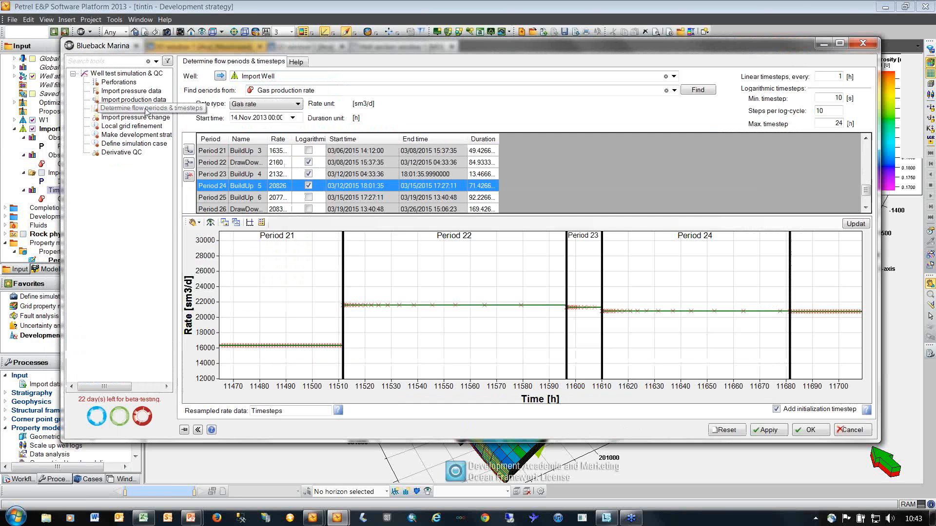
# Examine the gas rate plot and the flow period table around Periods 20 to 26.
pyautogui.click(424, 308)
pyautogui.scroll(-2, 425, 309)
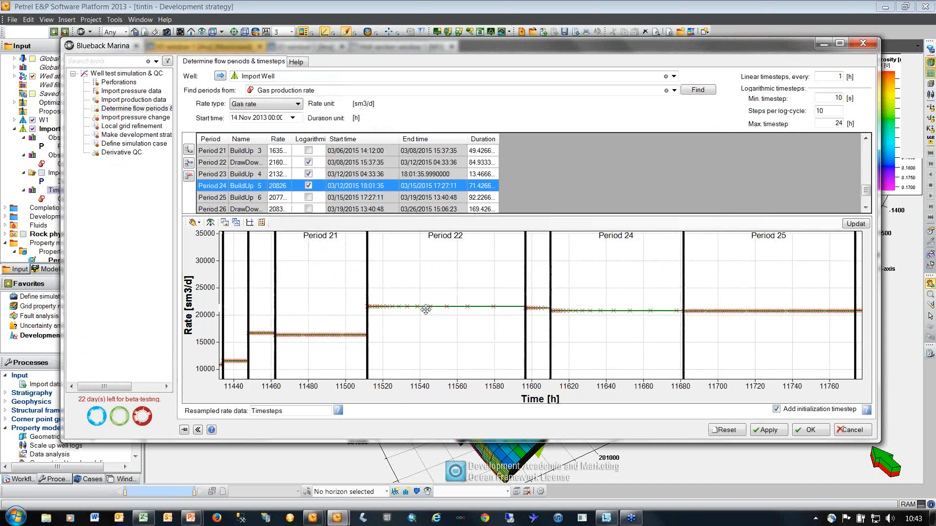
pyautogui.scroll(-1, 427, 311)
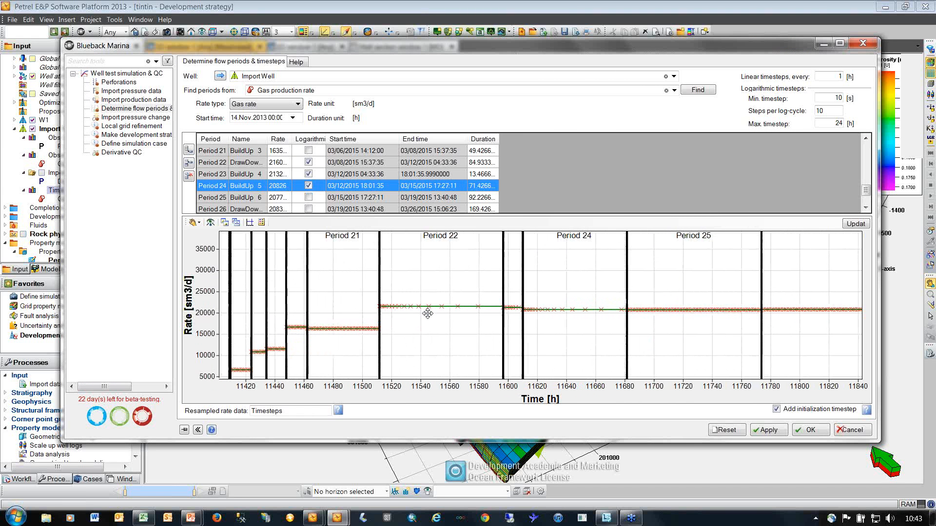
pyautogui.scroll(-2, 428, 313)
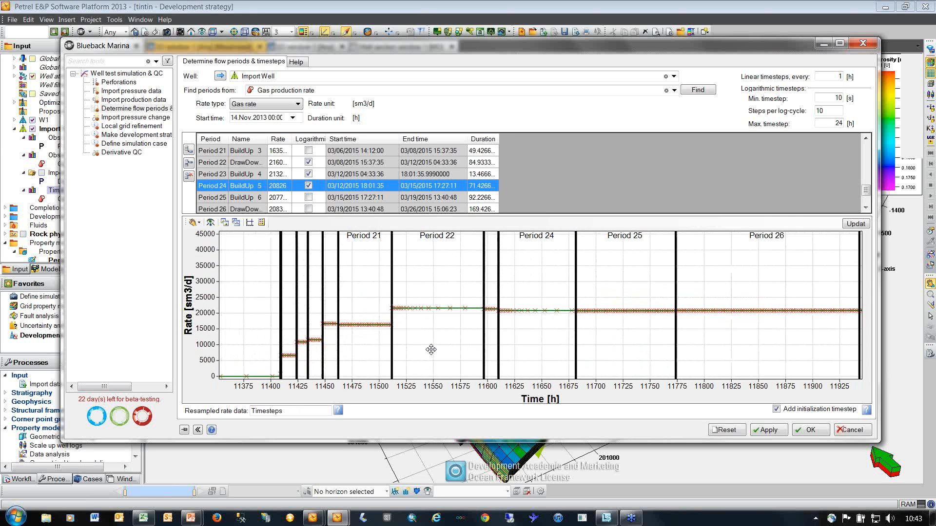
pyautogui.scroll(3, 429, 346)
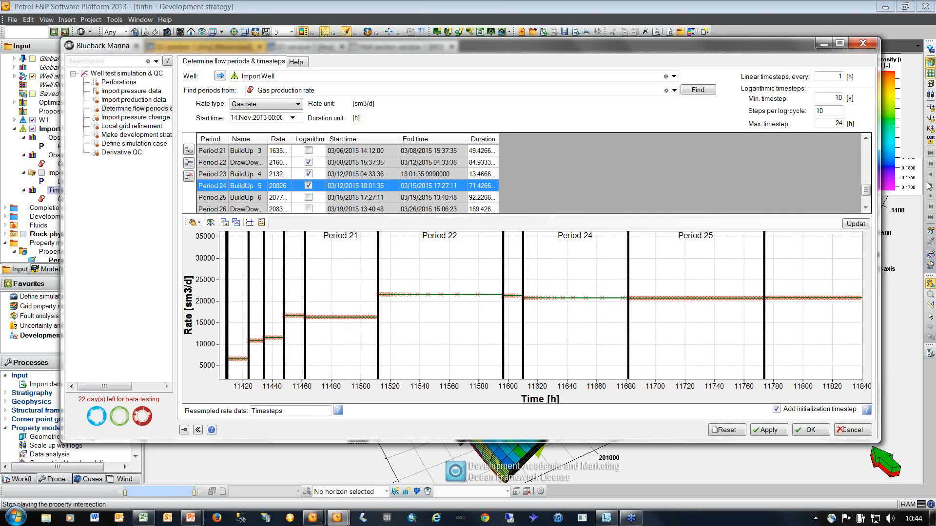
pyautogui.moveTo(866, 190)
pyautogui.mouseDown()
pyautogui.moveTo(866, 150)
pyautogui.moveTo(866, 190)
pyautogui.mouseUp()
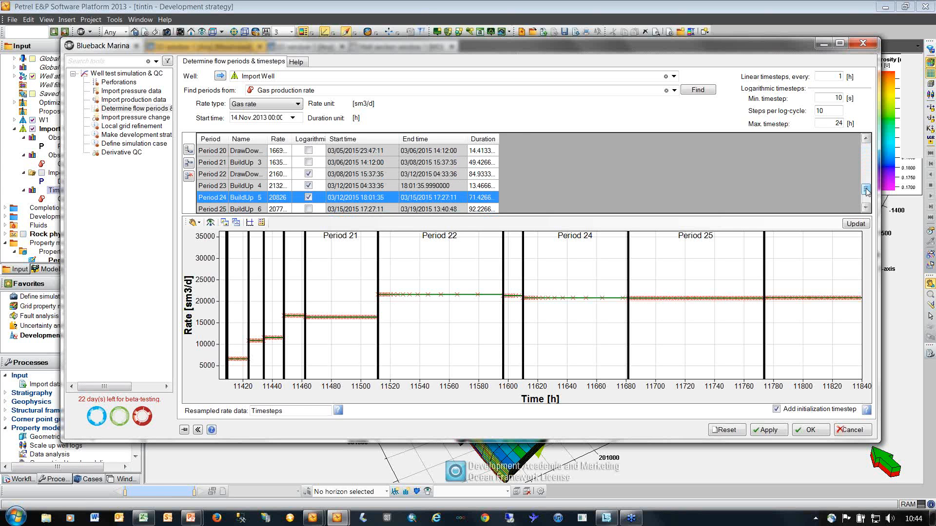
# Open Import pressure change, check the flow period choices with Deconvolution data disabled, and re-enable the option.
pyautogui.click(155, 122)
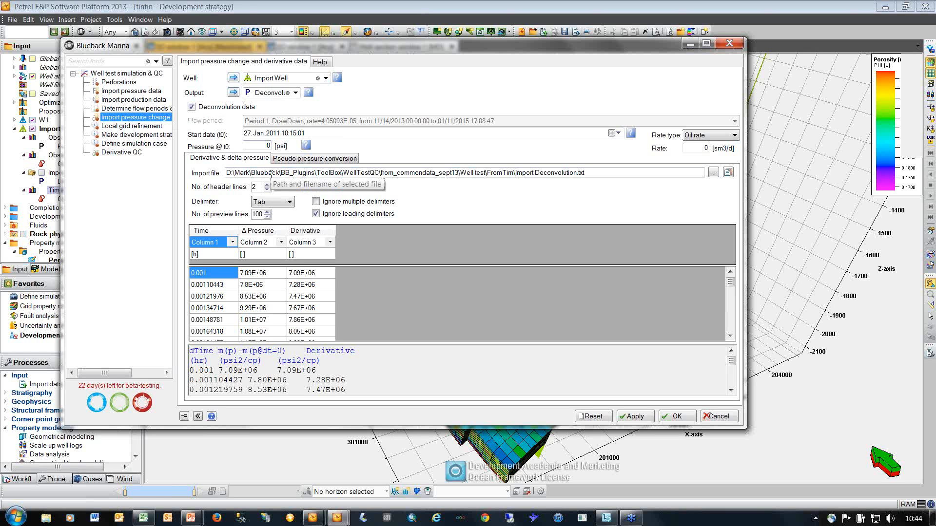
pyautogui.click(202, 111)
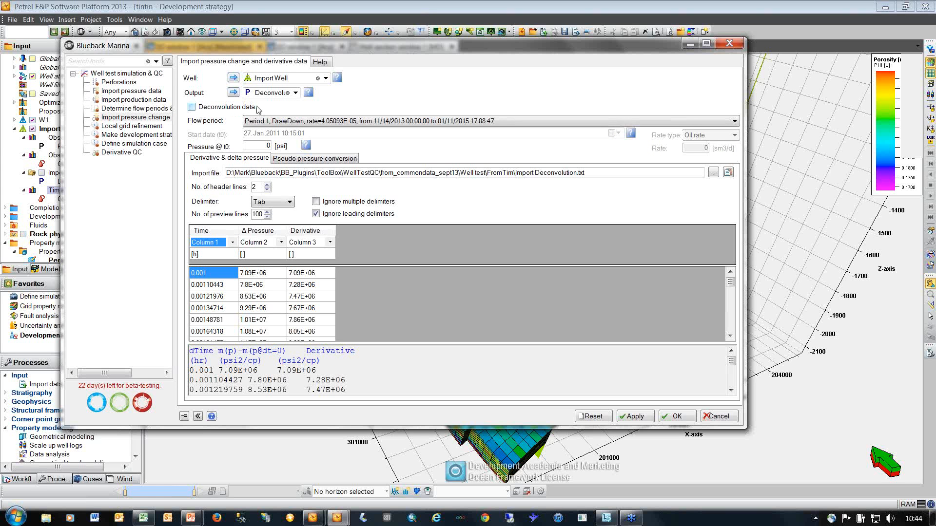
pyautogui.click(321, 122)
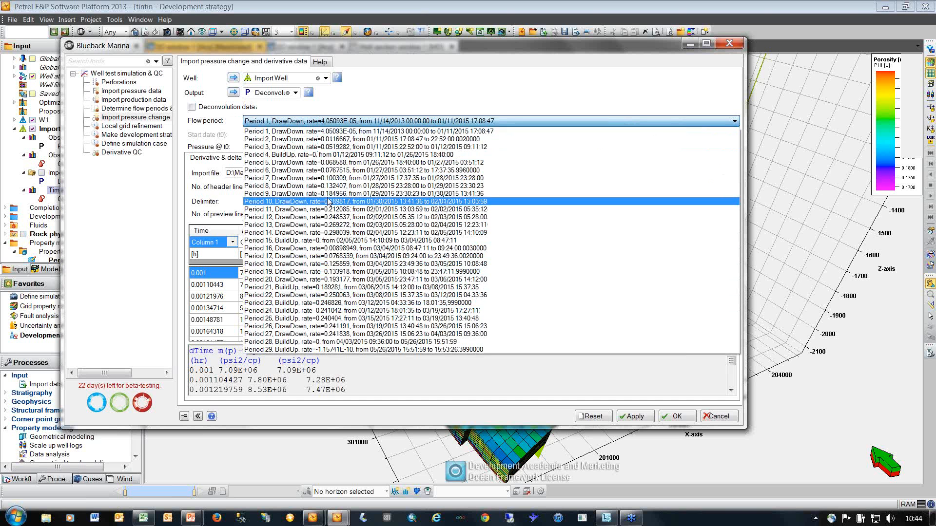
pyautogui.click(334, 108)
pyautogui.click(192, 107)
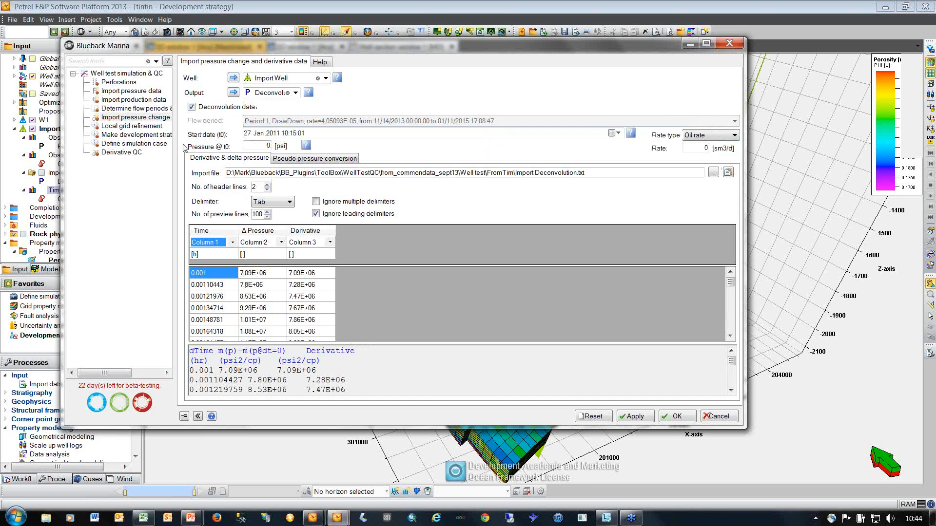
# Review the pseudo pressure conversion settings and the available rate types, keeping Oil rate selected.
pyautogui.click(291, 159)
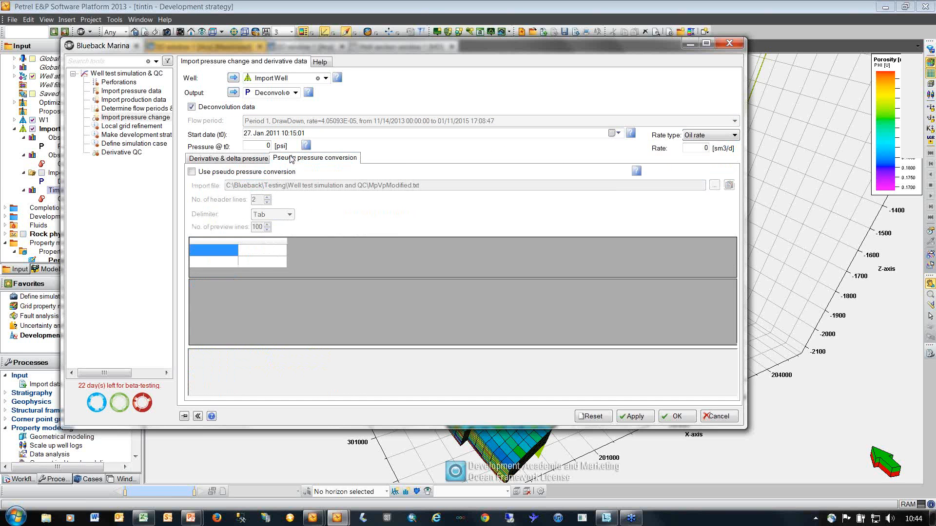
pyautogui.click(240, 160)
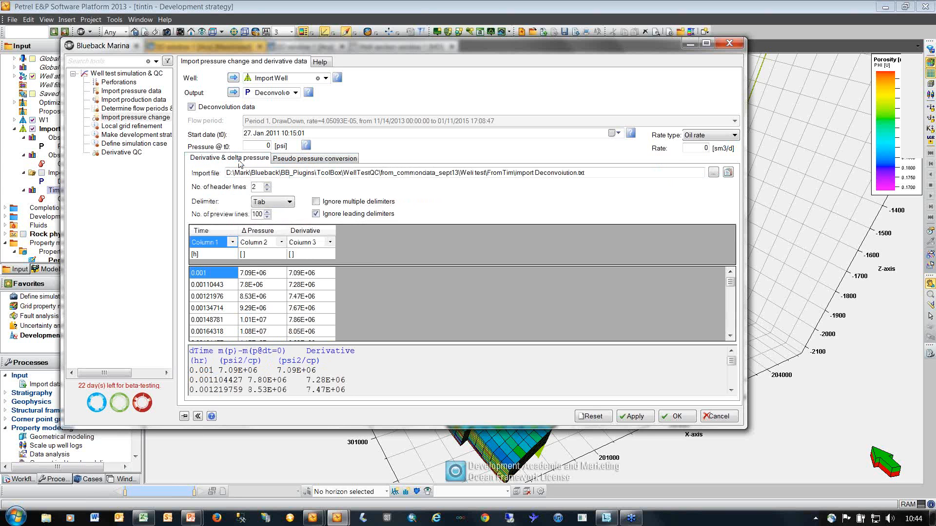
pyautogui.click(696, 136)
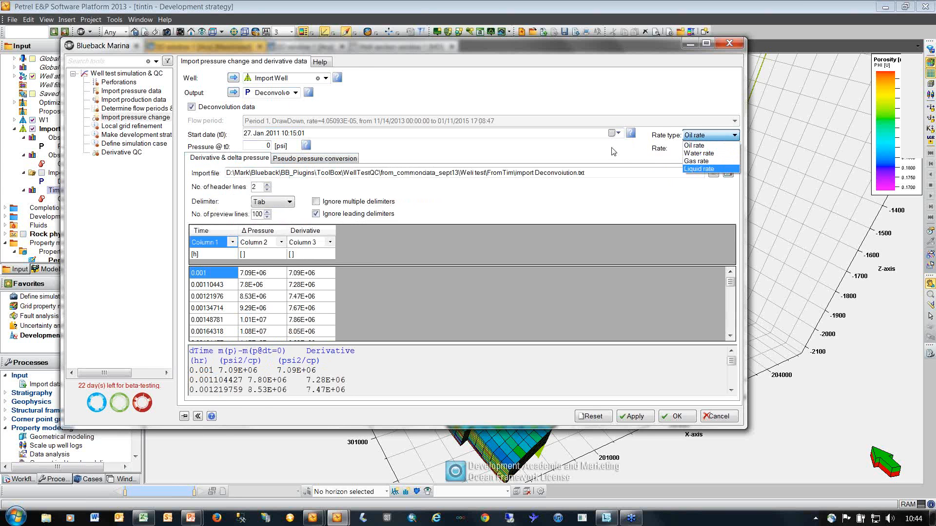
pyautogui.click(696, 145)
# Inspect the pressure change and derivative plot in the settings of Import Well's Deconvolution data, and close the settings.
pyautogui.moveTo(413, 47); pyautogui.dragTo(581, 48)
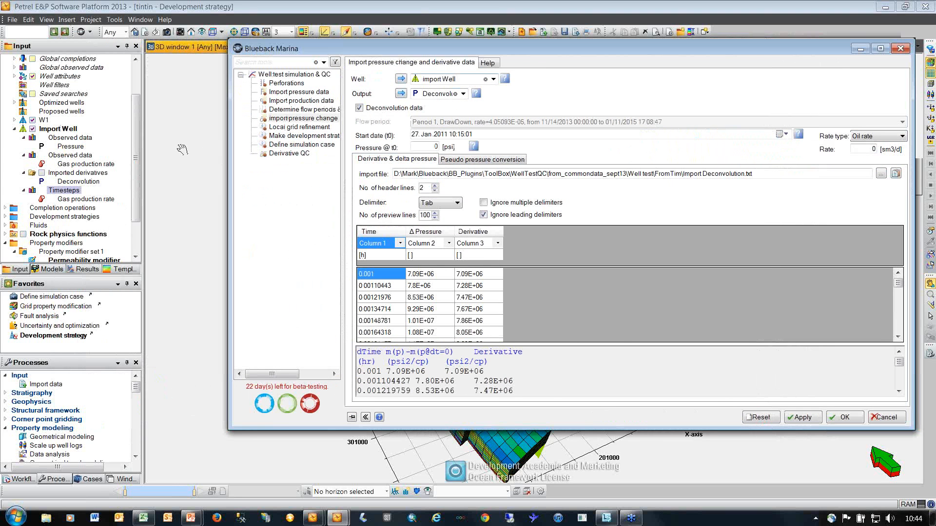
pyautogui.click(84, 181)
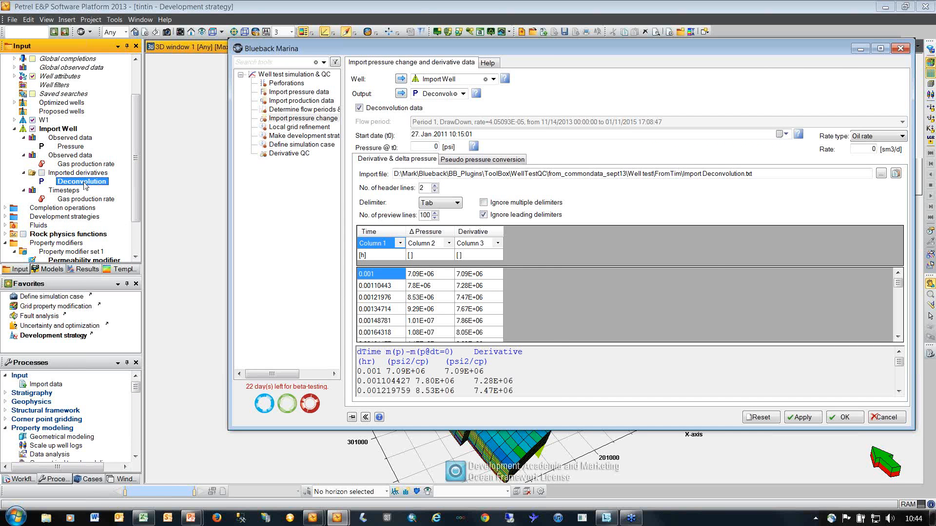
pyautogui.rightClick(82, 182)
pyautogui.click(103, 189)
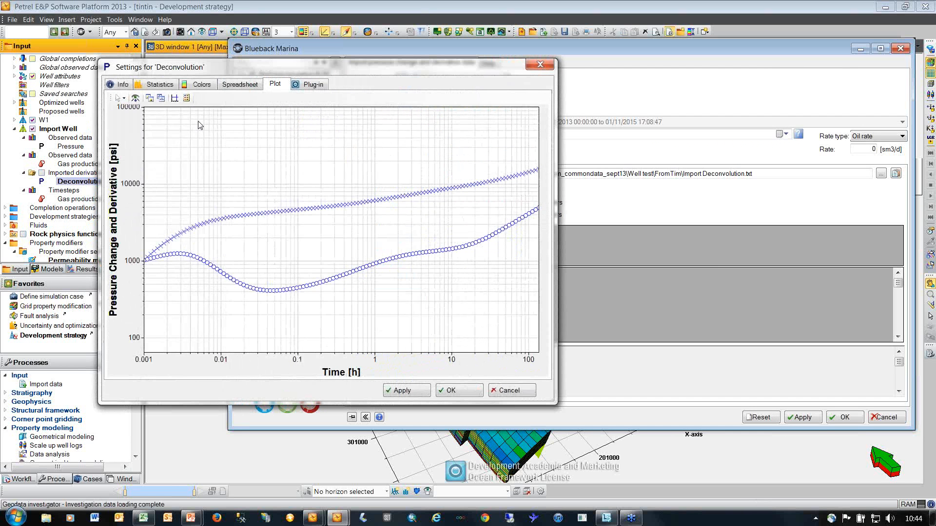
pyautogui.click(232, 87)
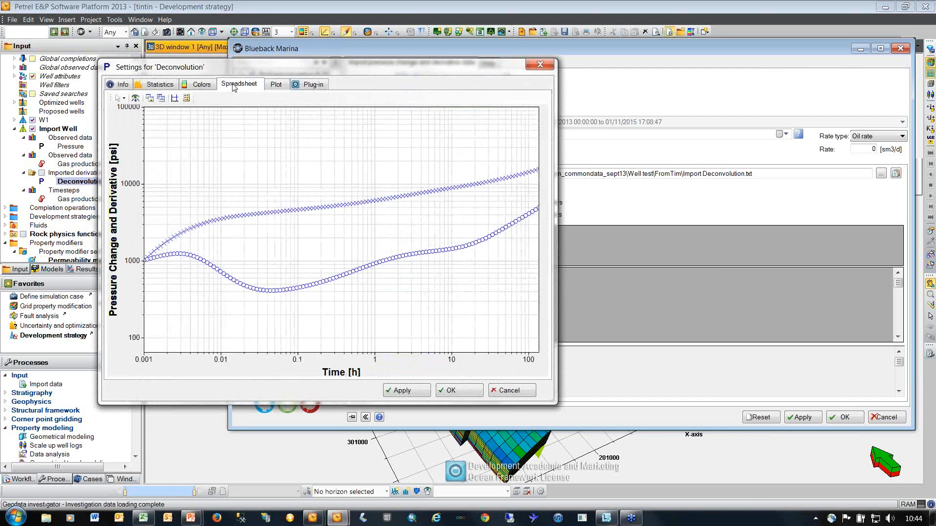
pyautogui.click(273, 87)
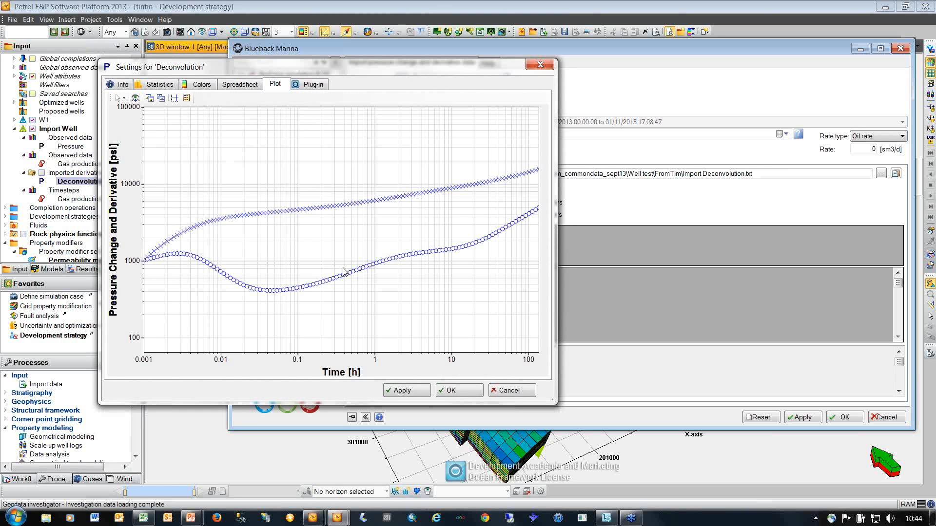
pyautogui.click(540, 65)
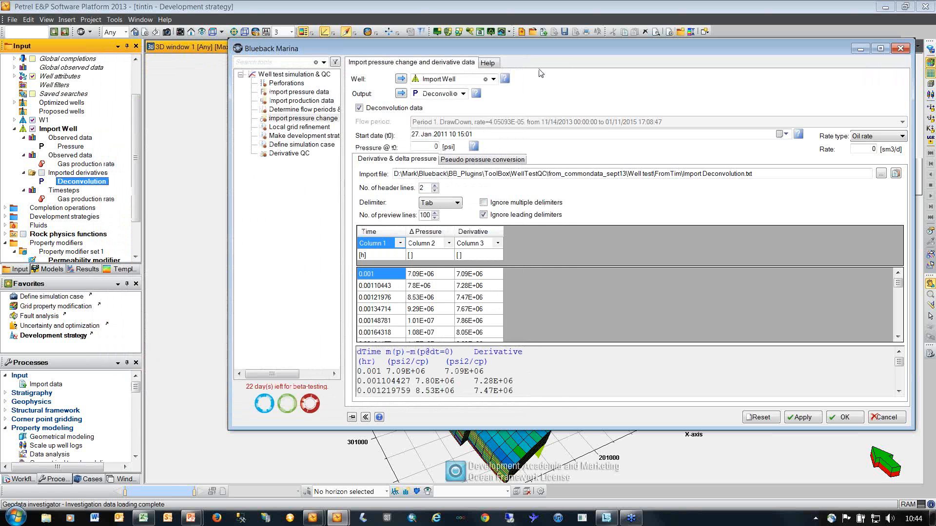
pyautogui.moveTo(593, 46); pyautogui.dragTo(509, 50)
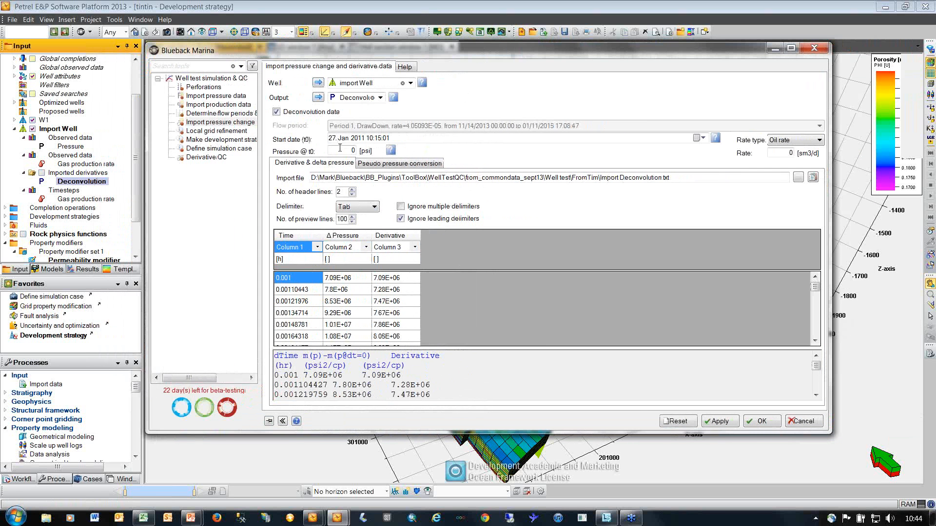
# Return to Determine flow periods & timesteps and turn off logarithmic timesteps for Periods 22, 23 and 24.
pyautogui.click(232, 113)
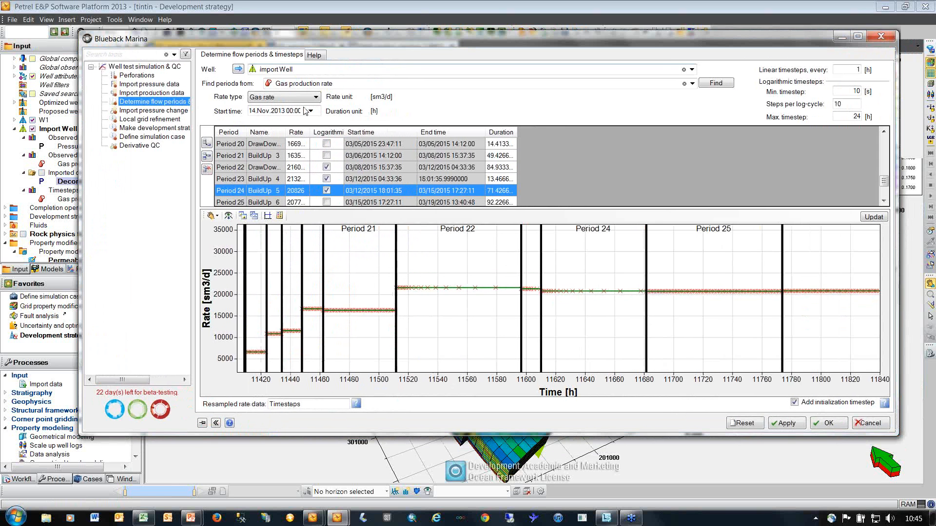
pyautogui.click(442, 304)
pyautogui.scroll(2, 443, 306)
pyautogui.scroll(-2, 444, 307)
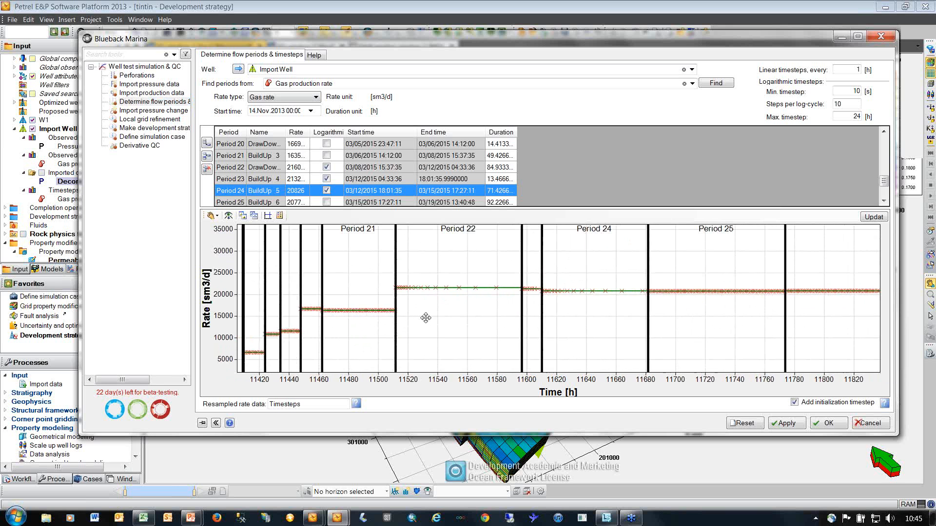
pyautogui.click(327, 171)
pyautogui.click(326, 167)
pyautogui.click(327, 179)
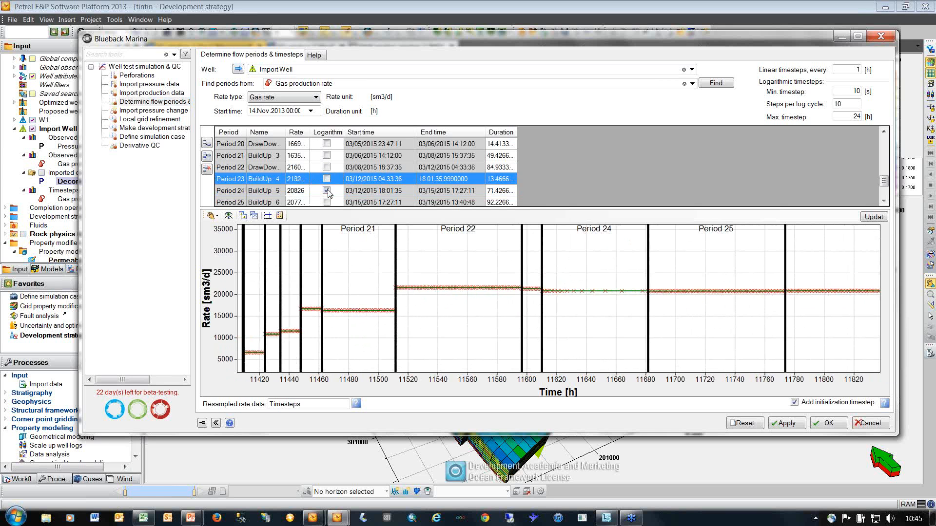
pyautogui.click(326, 191)
# Turn logarithmic timesteps back on for Period 22 only.
pyautogui.scroll(2, 431, 304)
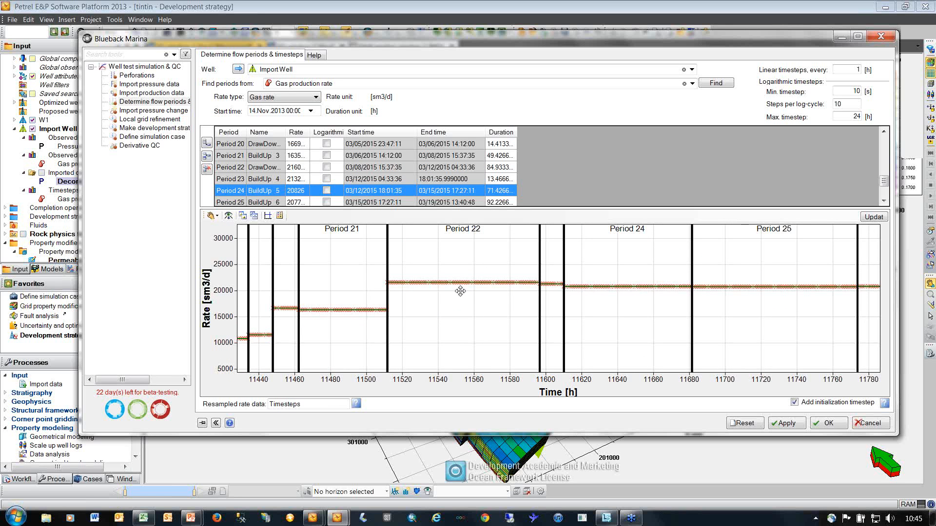
pyautogui.click(327, 167)
pyautogui.click(326, 167)
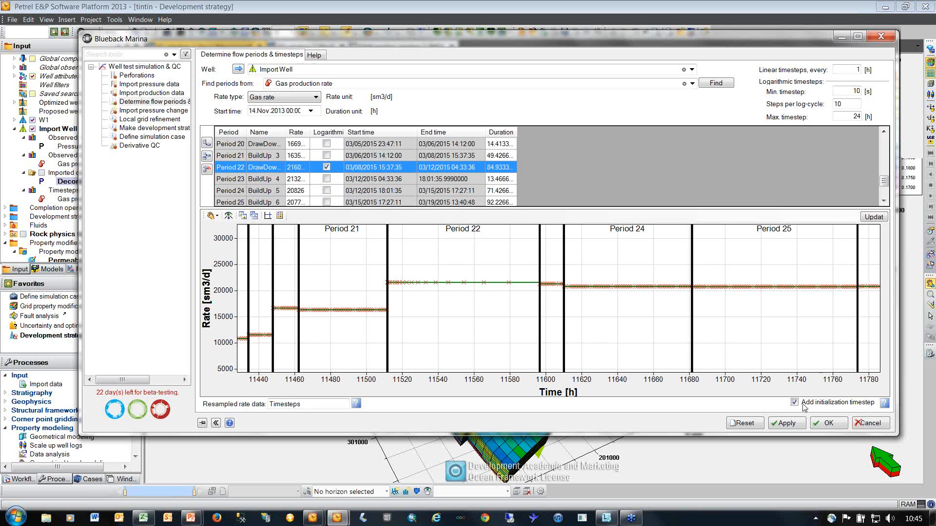
# Locate Import Well's Timesteps data set, review the History rate control (W1) rule in development strategy Dev1_WBOREVOL, and cancel the dialog.
pyautogui.moveTo(458, 41); pyautogui.dragTo(543, 42)
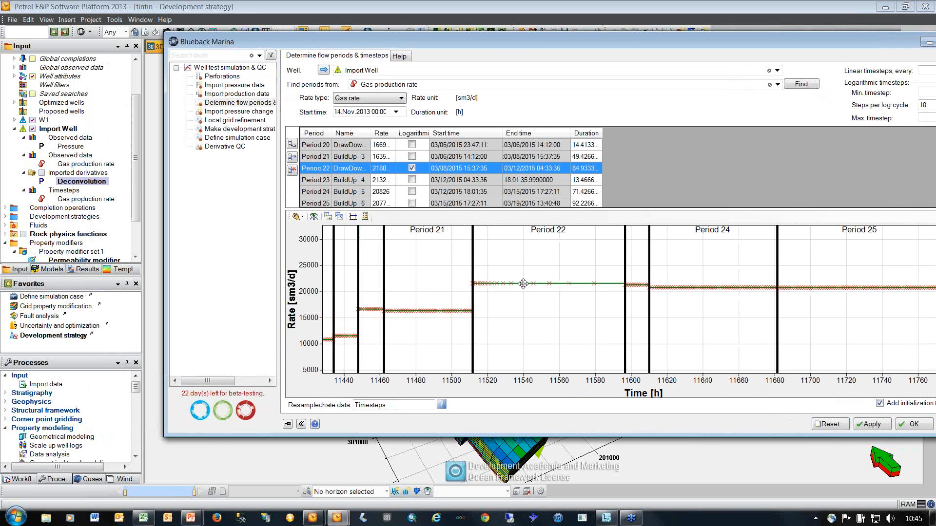
pyautogui.click(73, 193)
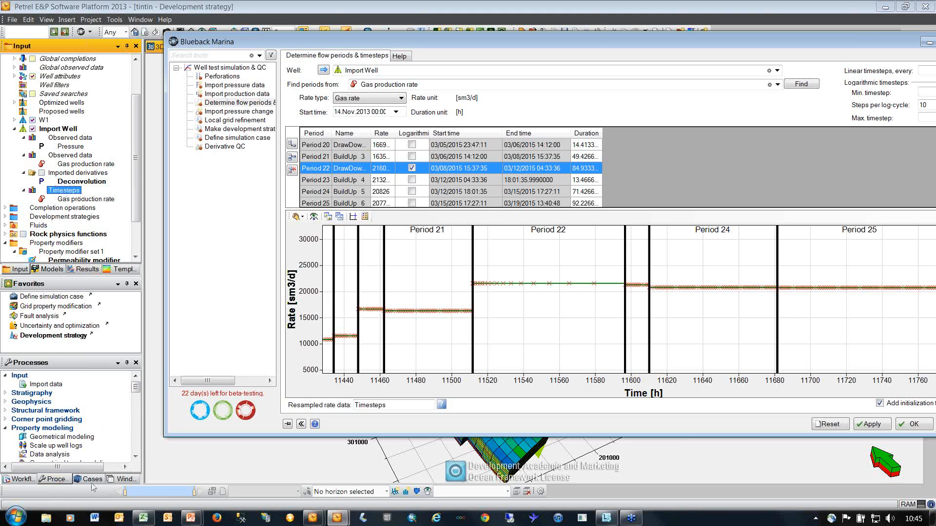
pyautogui.moveTo(135, 388); pyautogui.dragTo(130, 419)
pyautogui.doubleClick(90, 420)
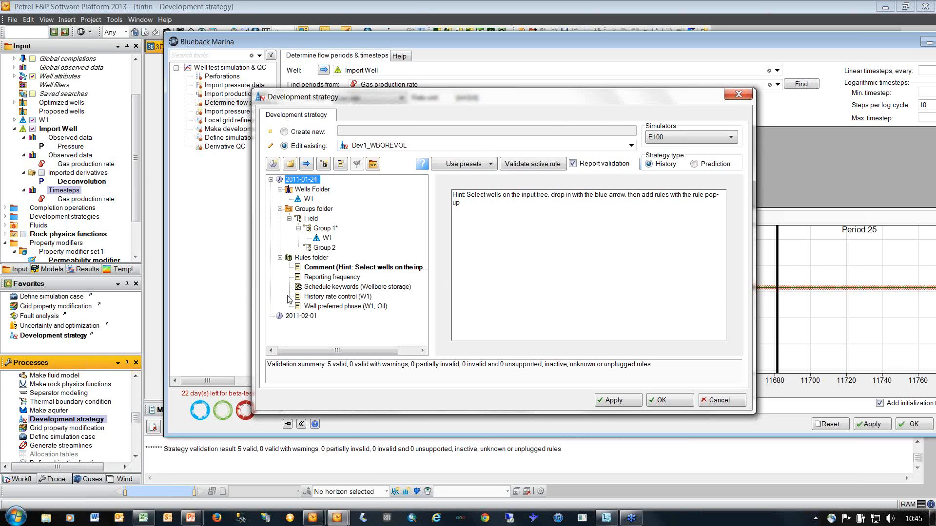
pyautogui.click(344, 298)
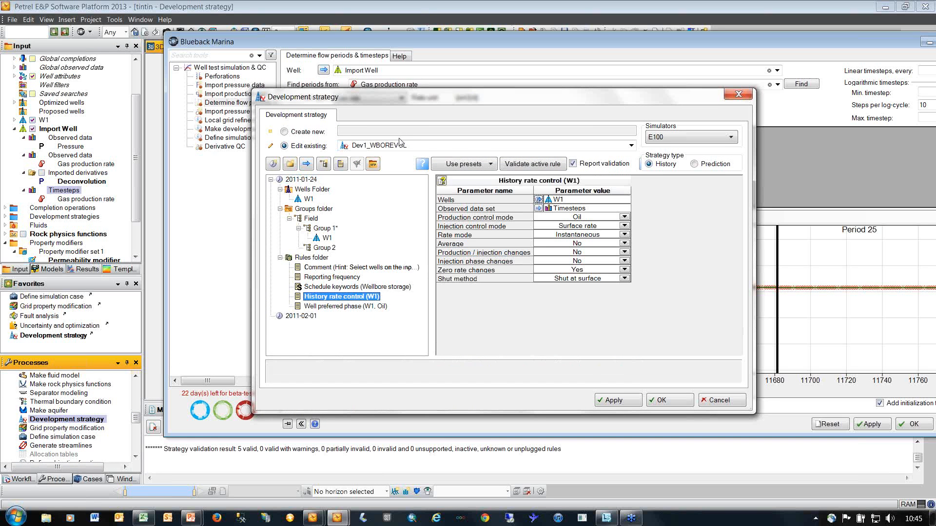
pyautogui.moveTo(414, 96); pyautogui.dragTo(394, 88)
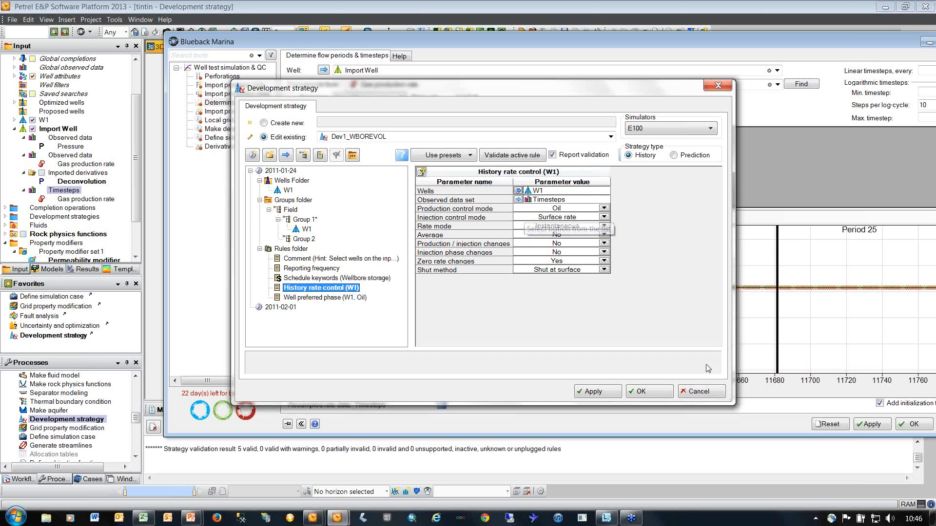
pyautogui.click(700, 391)
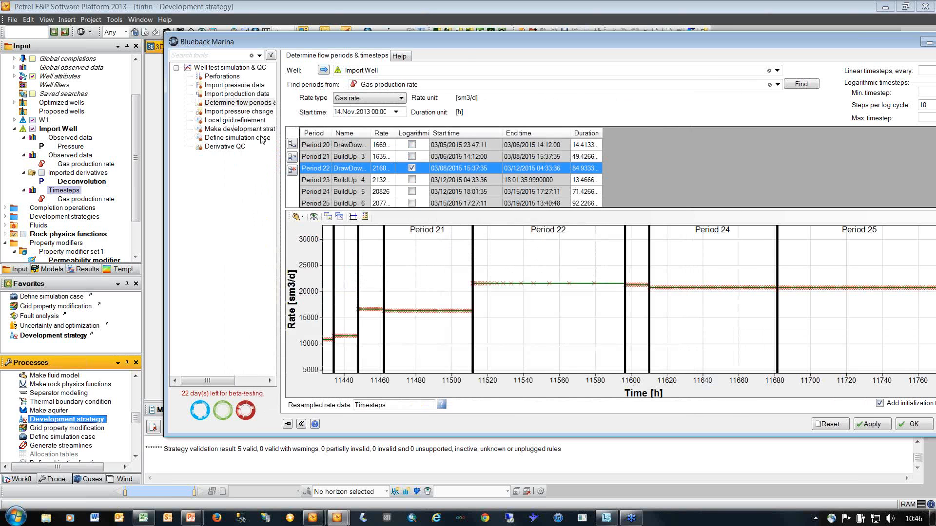
# Open Derivative QC for well W1 and remove the observed Period 3 - DrawDown data from the plot.
pyautogui.click(234, 146)
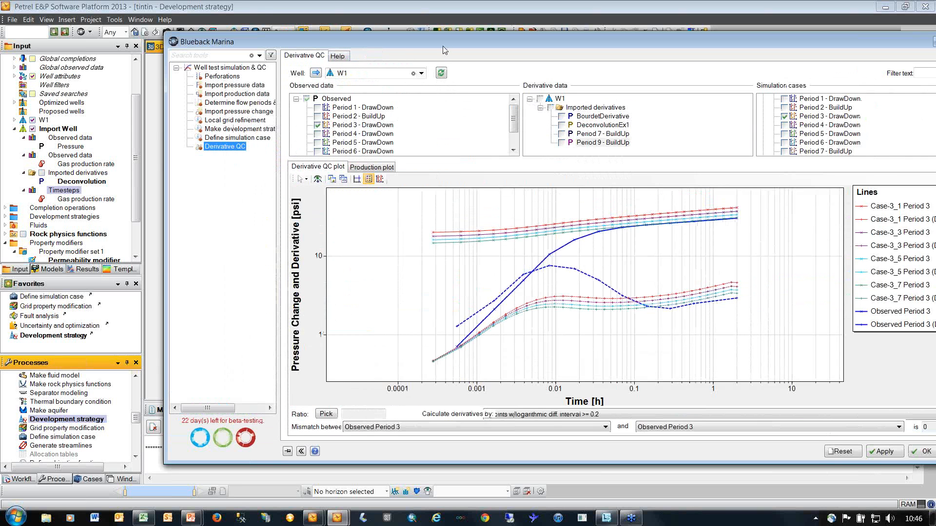
pyautogui.moveTo(400, 43); pyautogui.dragTo(303, 39)
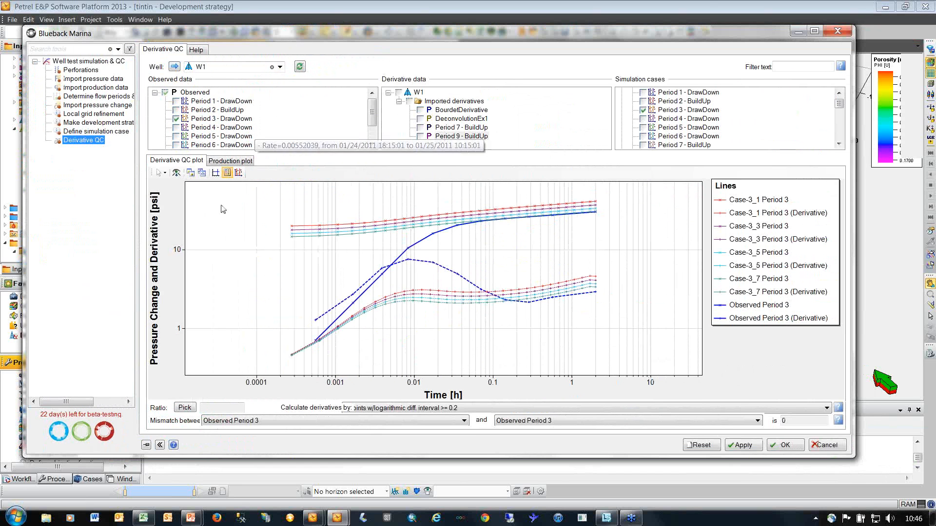
pyautogui.click(176, 119)
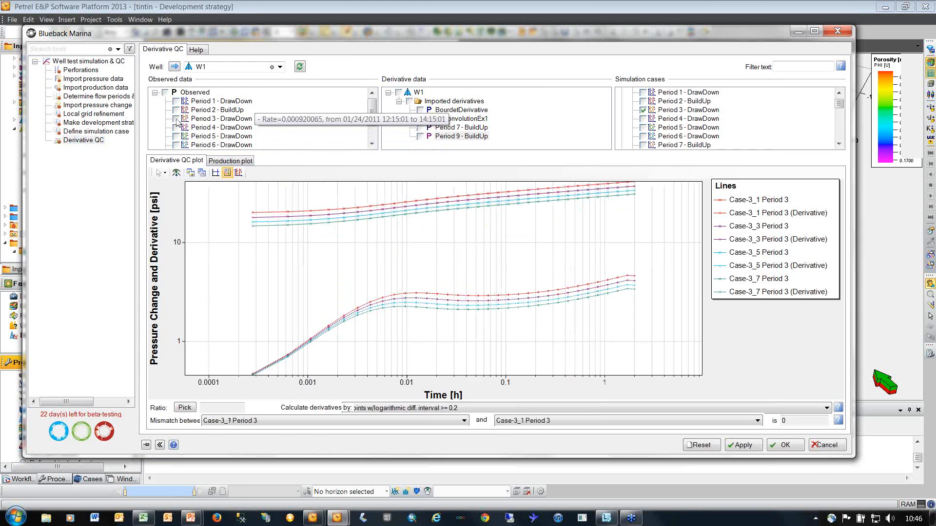
# Add the observed Period 3 - DrawDown data back to the Derivative QC plot.
pyautogui.click(176, 119)
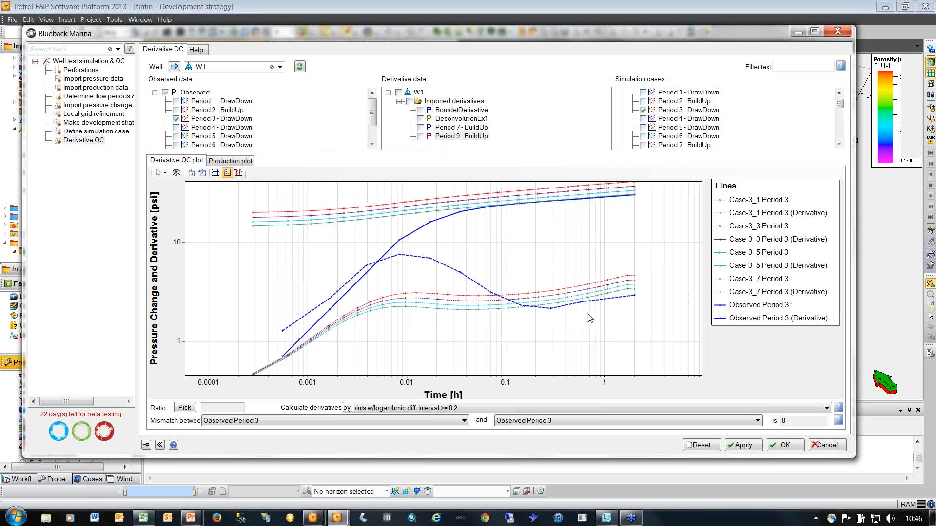
# Try overlaying Period 4 - DrawDown of simulation case Case-3_7 on the derivative plot and remove it again.
pyautogui.scroll(3, 686, 104)
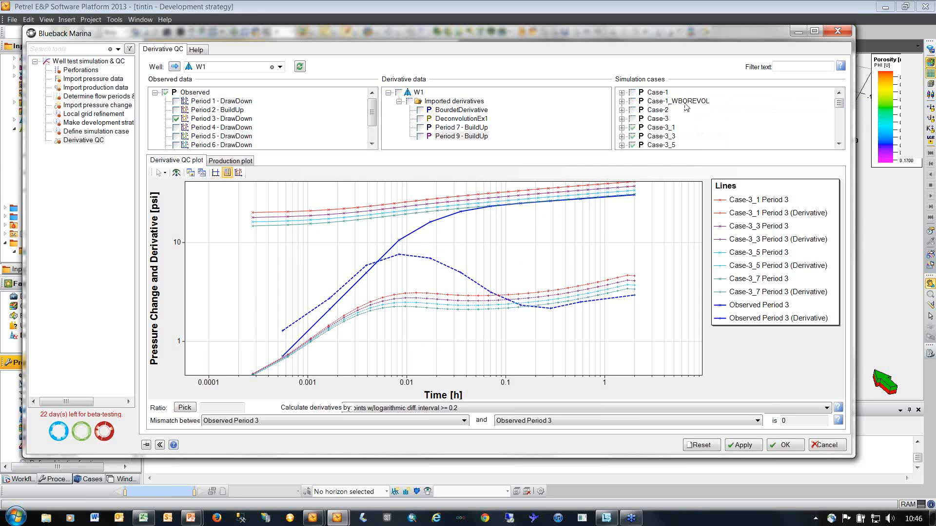
pyautogui.scroll(-2, 841, 130)
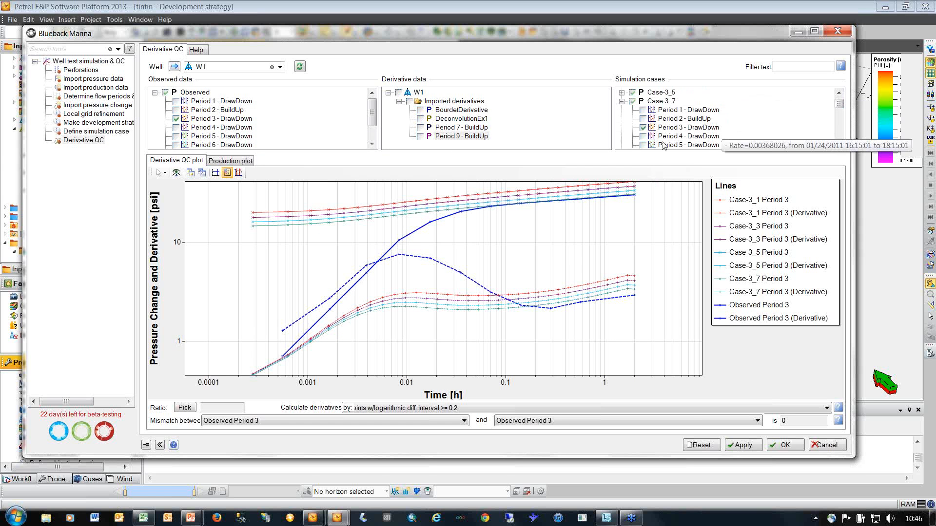
pyautogui.click(643, 126)
pyautogui.click(643, 127)
pyautogui.click(643, 137)
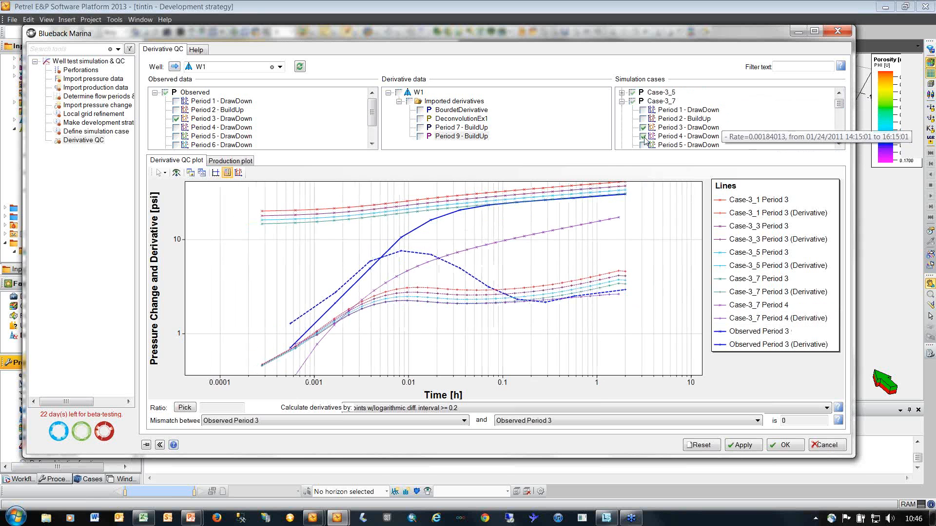
pyautogui.click(643, 136)
pyautogui.scroll(-3, 829, 117)
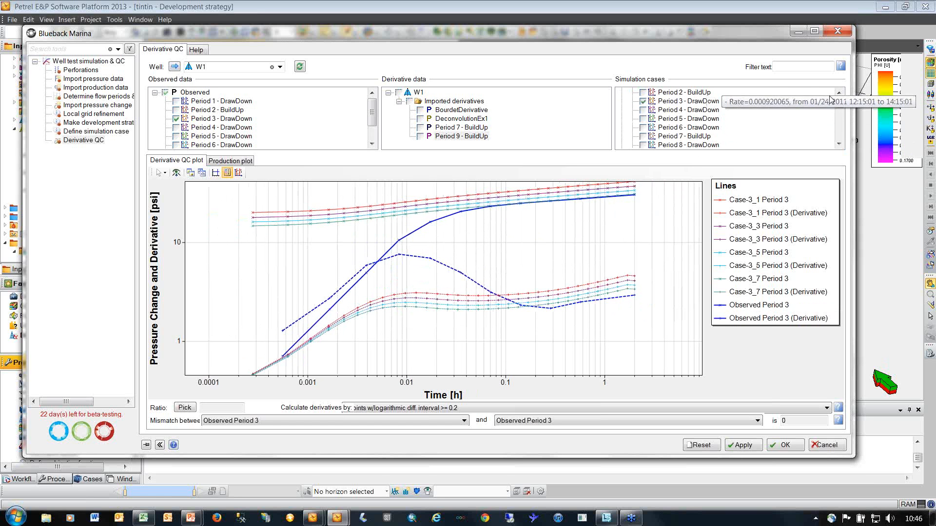
# Try overlaying Period 3 and Period 4 - DrawDown of Case-3_9, remove both from the plot, and collapse the case.
pyautogui.scroll(10, 840, 94)
pyautogui.scroll(3, 839, 94)
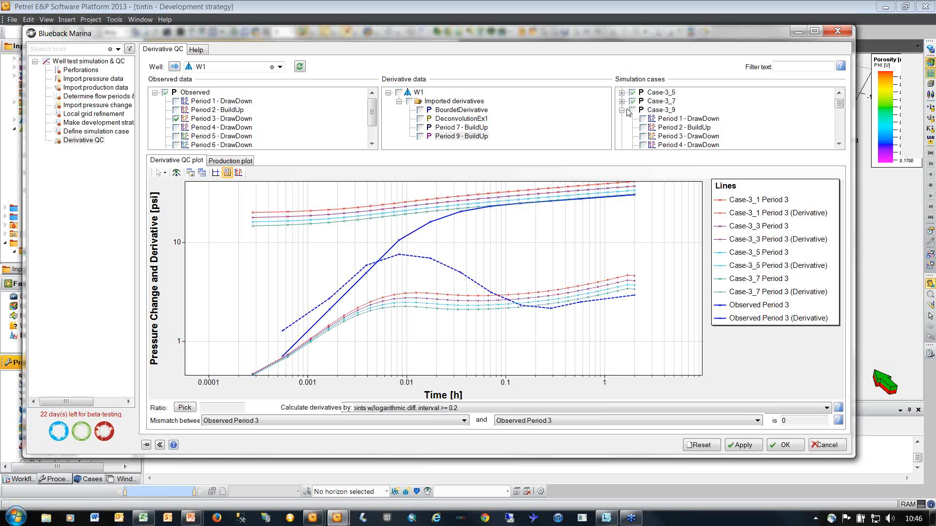
pyautogui.scroll(-1, 825, 152)
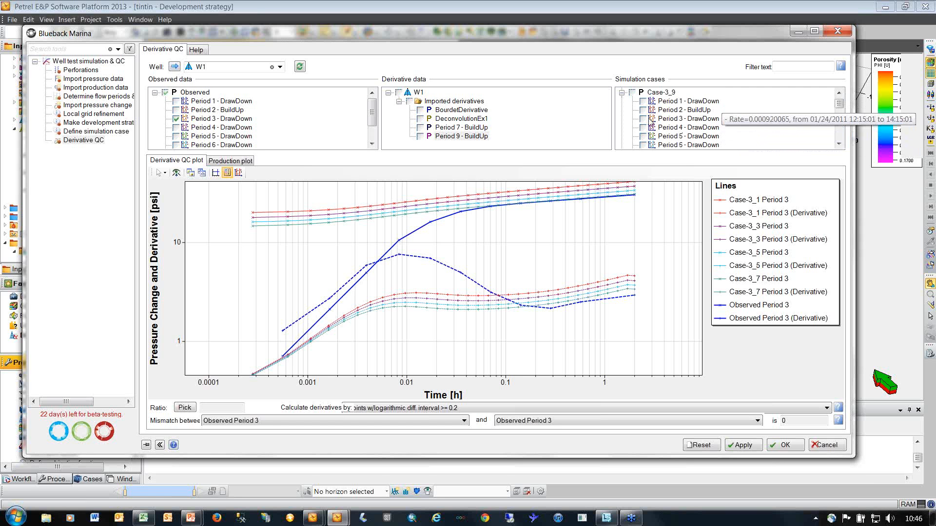
pyautogui.click(643, 119)
pyautogui.click(643, 127)
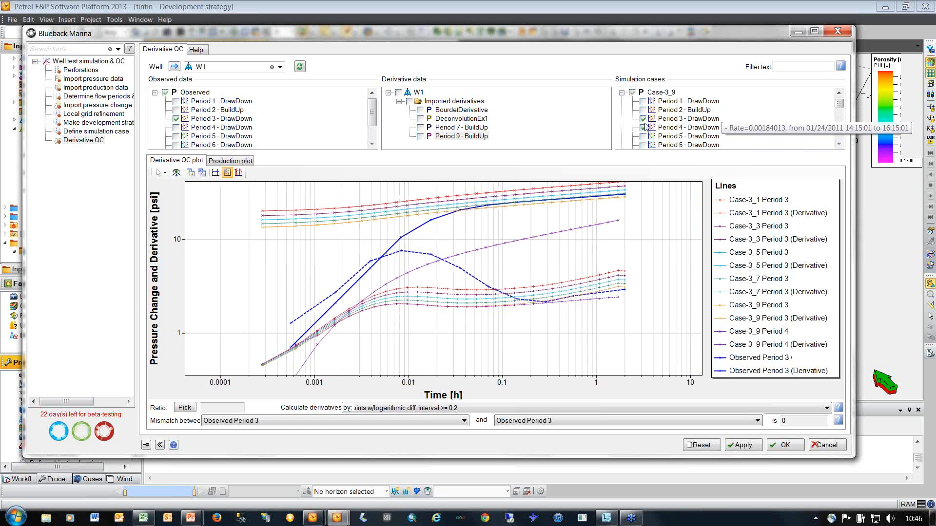
pyautogui.click(644, 119)
pyautogui.click(643, 128)
pyautogui.click(622, 93)
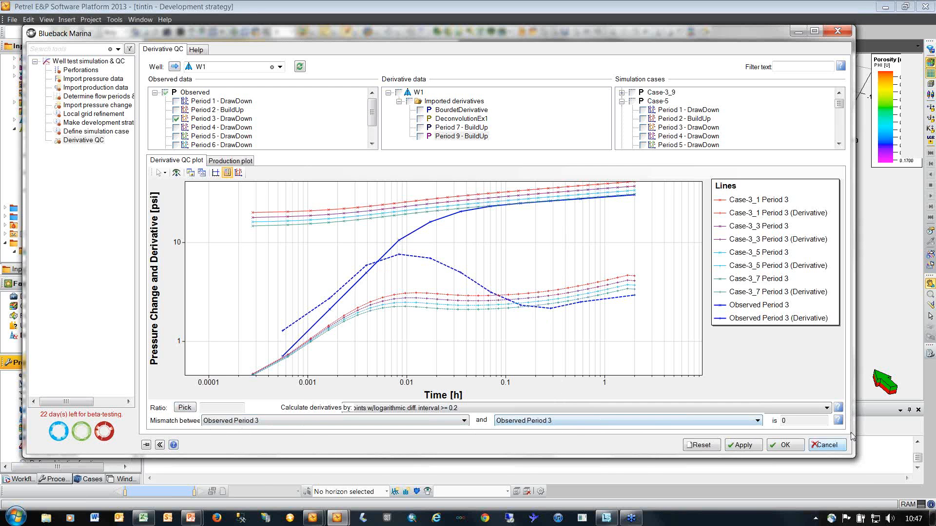
# Review the lines available as the second series of the mismatch comparison.
pyautogui.click(557, 420)
pyautogui.click(568, 439)
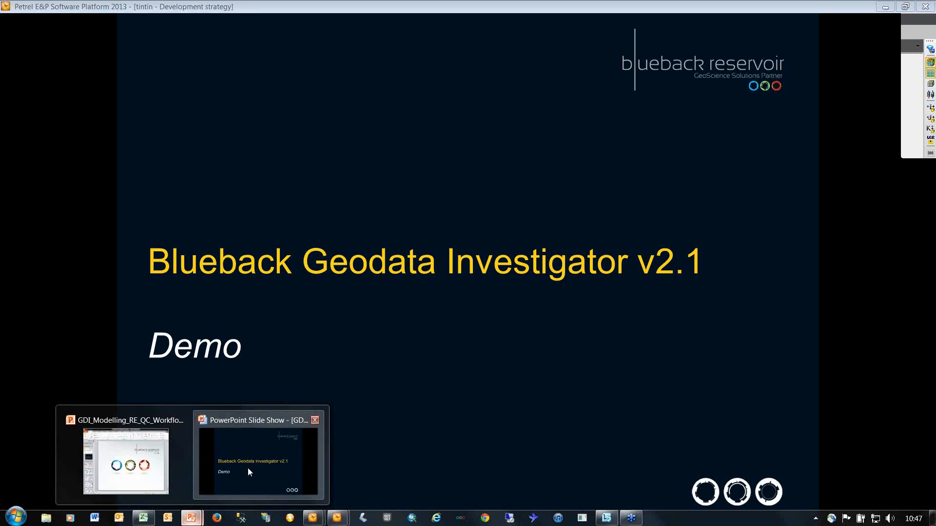
# Switch to the running PowerPoint slide show and advance to the slide on licensing and evaluations.
pyautogui.click(247, 468)
pyautogui.press('Right')
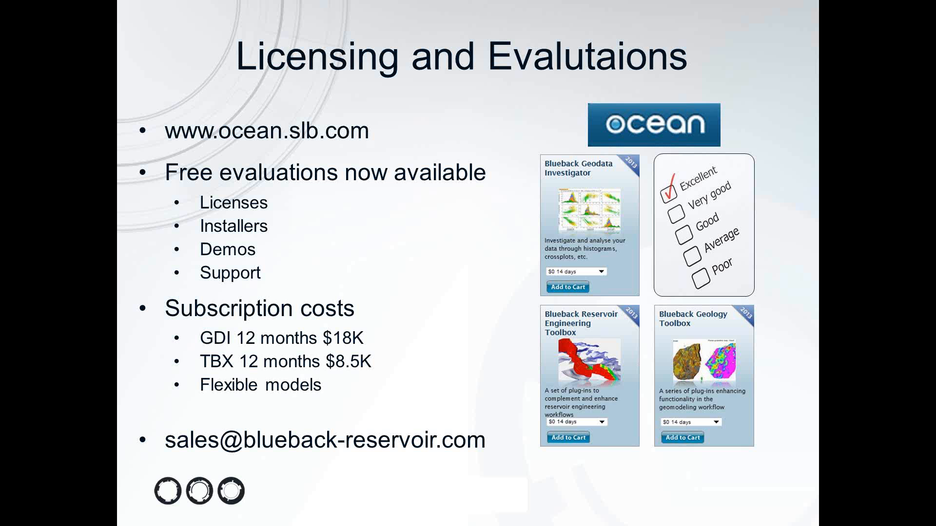